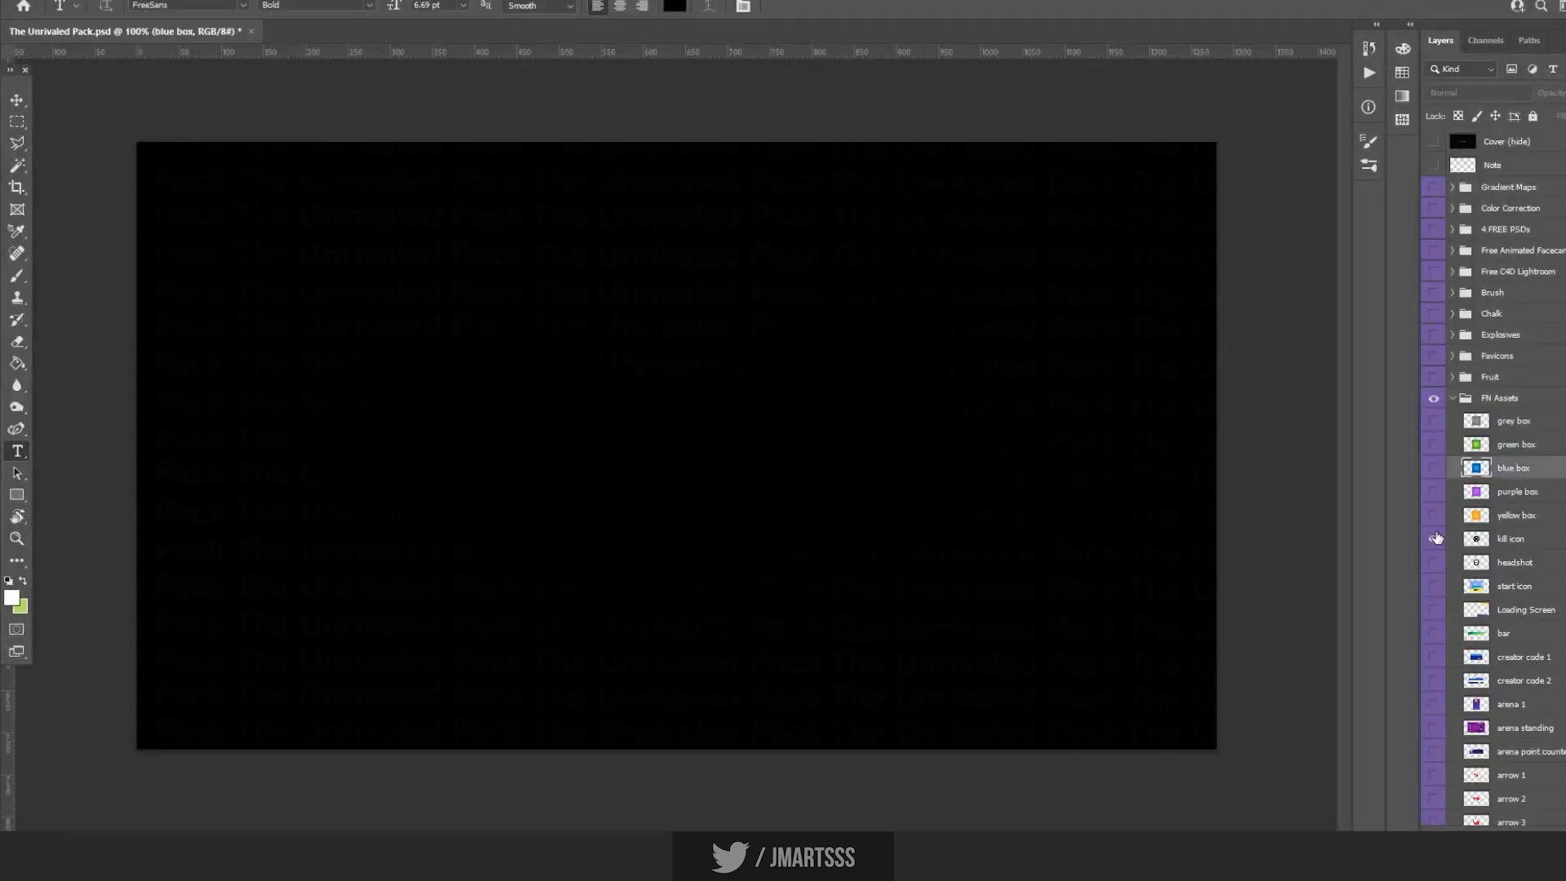
Preview sample layers in the FN Assets, FN Items and FN Guns groups of the asset pack.
{"action": "left_click", "coordinate": [1434, 634]}
{"action": "left_click", "coordinate": [1434, 209]}
{"action": "left_click", "coordinate": [1453, 210]}
{"action": "left_click", "coordinate": [1452, 412]}
{"action": "left_click", "coordinate": [1453, 457]}
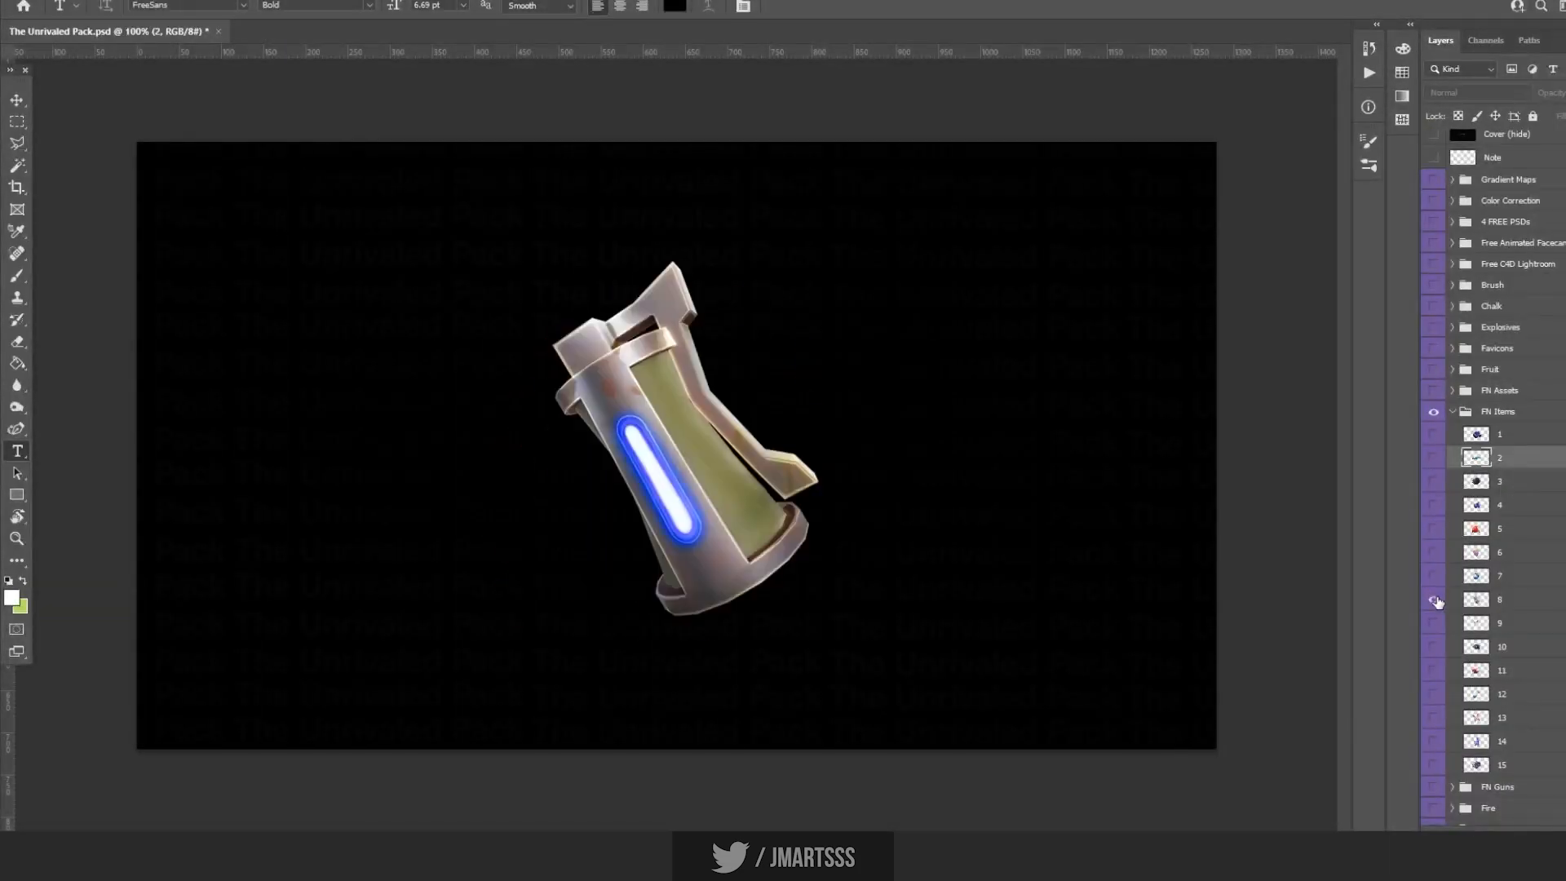
{"action": "left_click", "coordinate": [1453, 412]}
{"action": "left_click", "coordinate": [1453, 432]}
{"action": "left_click", "coordinate": [1434, 551]}
{"action": "left_click", "coordinate": [1453, 432]}
Preview the Fire group and sample layers in the Grunge and Halftone groups of the pack.
{"action": "left_click", "coordinate": [1434, 453]}
{"action": "left_click", "coordinate": [1434, 454]}
{"action": "left_click", "coordinate": [1453, 475]}
{"action": "left_click", "coordinate": [1434, 571]}
{"action": "left_click", "coordinate": [1434, 591]}
{"action": "scroll", "coordinate": [1434, 530], "scroll_direction": "down", "scroll_amount": 4}
{"action": "left_click", "coordinate": [1453, 167]}
{"action": "left_click", "coordinate": [1453, 495]}
{"action": "left_click", "coordinate": [1433, 450]}
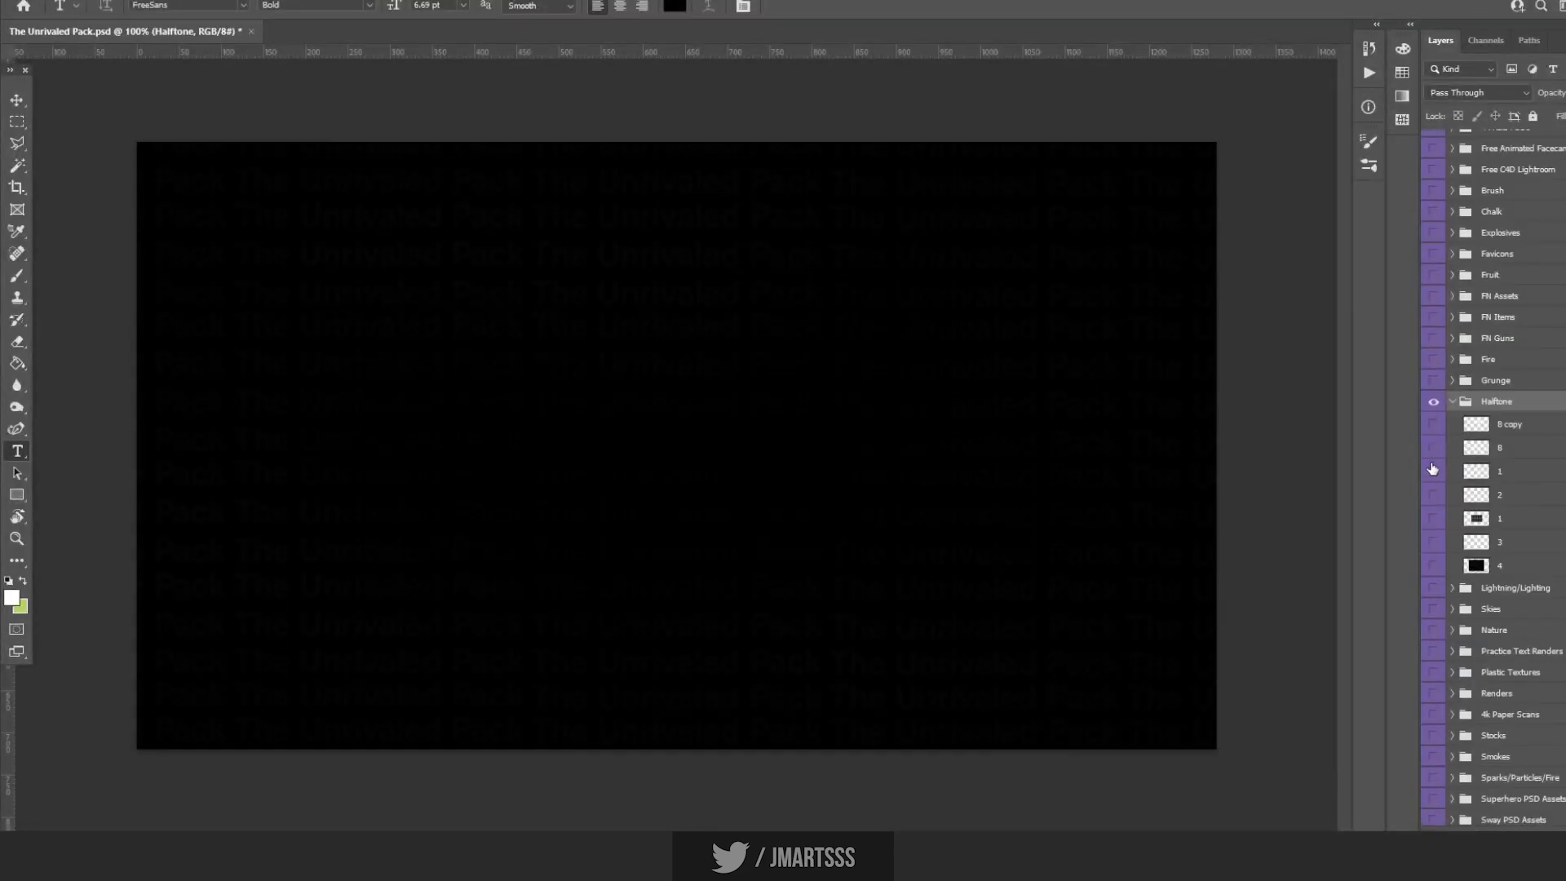
Preview the contents of the Lightning/Lighting and Nature groups.
{"action": "left_click", "coordinate": [1453, 402]}
{"action": "left_click", "coordinate": [1434, 517]}
{"action": "left_click", "coordinate": [1453, 517]}
{"action": "left_click", "coordinate": [1434, 589]}
{"action": "left_click", "coordinate": [1453, 399]}
{"action": "left_click", "coordinate": [1434, 517]}
{"action": "left_click", "coordinate": [1434, 558]}
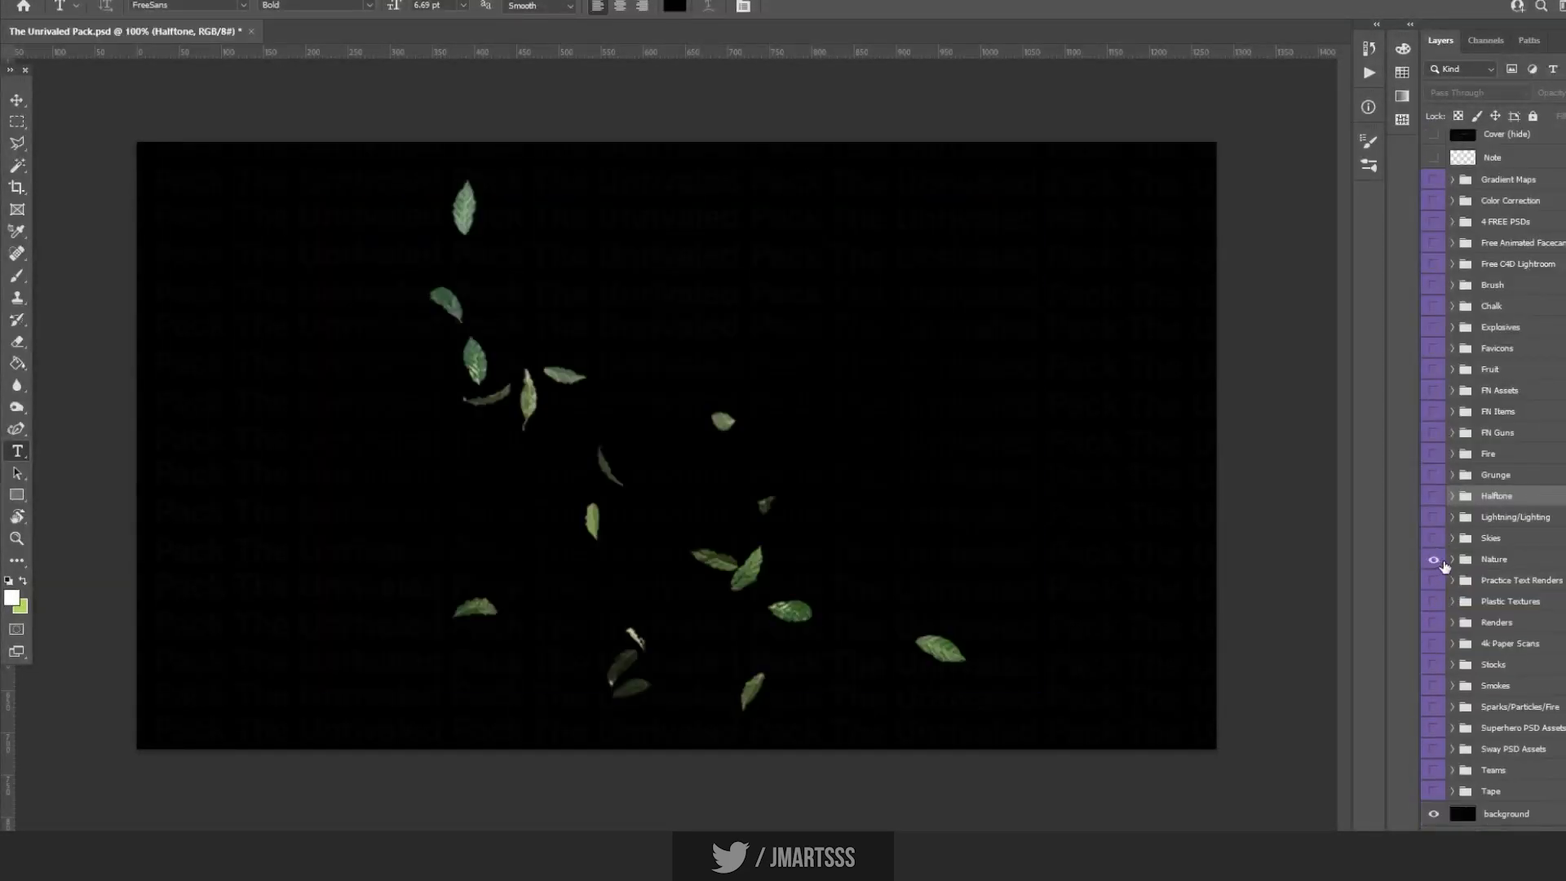
{"action": "left_click", "coordinate": [1453, 559]}
{"action": "scroll", "coordinate": [1434, 571], "scroll_direction": "down", "scroll_amount": 4}
{"action": "left_click", "coordinate": [1434, 677]}
{"action": "left_click", "coordinate": [1452, 368]}
Preview the Practice Text Renders, Plastic Textures, Renders and 4k Paper Scans groups.
{"action": "left_click", "coordinate": [1453, 580]}
{"action": "left_click", "coordinate": [1434, 603]}
{"action": "left_click", "coordinate": [1434, 580]}
{"action": "left_click", "coordinate": [1453, 580]}
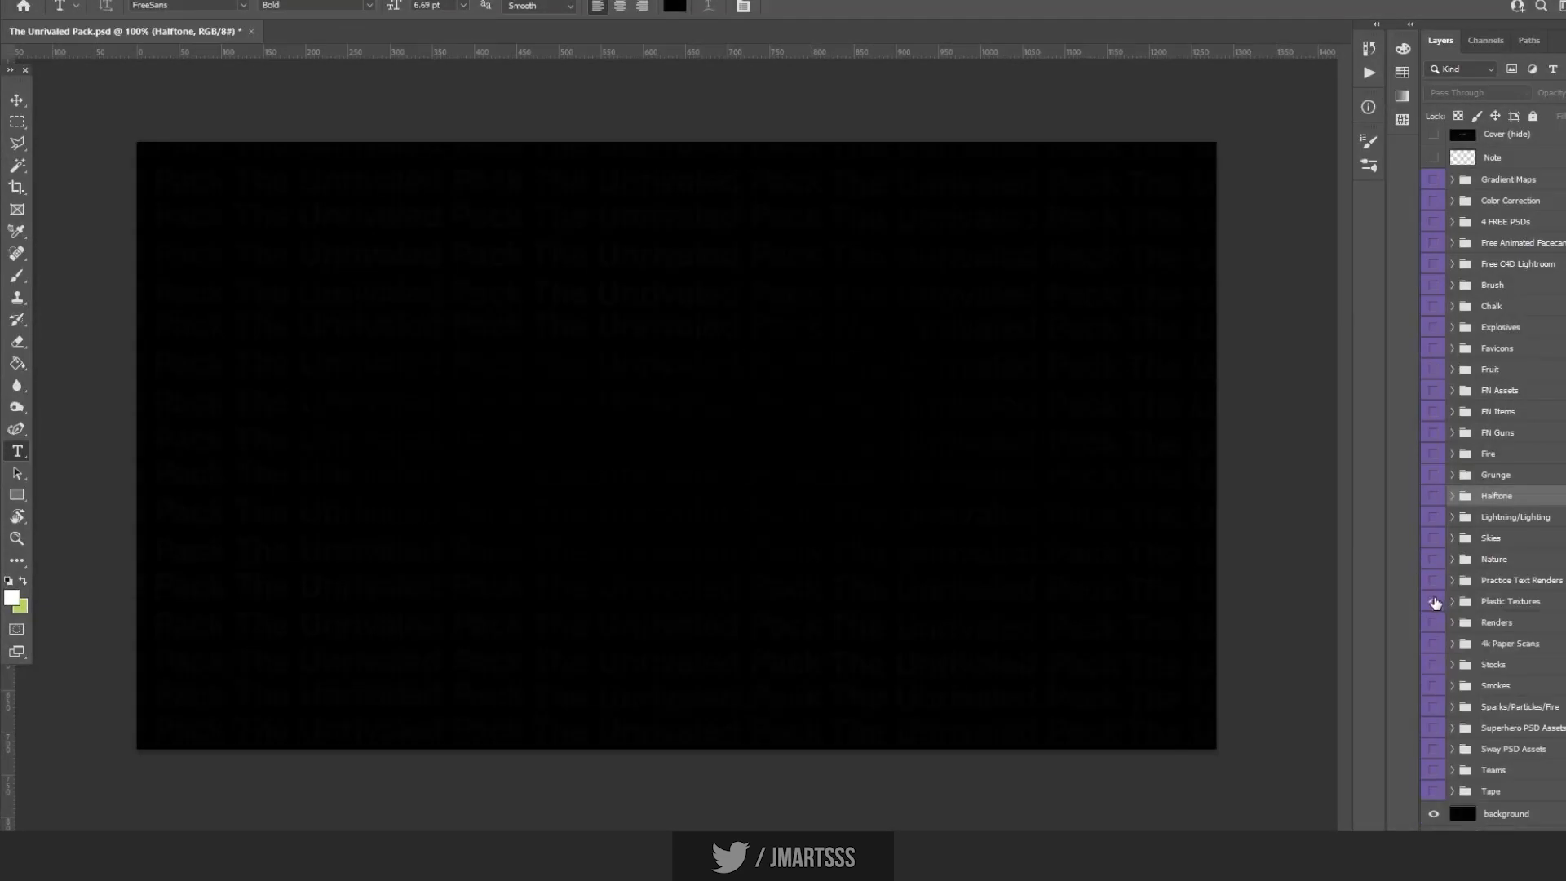
{"action": "left_click", "coordinate": [1434, 622]}
{"action": "left_click", "coordinate": [1453, 622]}
{"action": "left_click", "coordinate": [1434, 781]}
{"action": "left_click", "coordinate": [1452, 623]}
{"action": "left_click", "coordinate": [1453, 643]}
{"action": "scroll", "coordinate": [1434, 637], "scroll_direction": "down", "scroll_amount": 4}
{"action": "left_click", "coordinate": [1434, 549]}
{"action": "left_click", "coordinate": [1453, 549]}
{"action": "left_click", "coordinate": [1434, 570]}
{"action": "left_click", "coordinate": [1452, 571]}
Examine several images in the Stocks group and preview the Smokes group.
{"action": "scroll", "coordinate": [1443, 620], "scroll_direction": "down", "scroll_amount": 5}
{"action": "left_click", "coordinate": [1433, 262]}
{"action": "left_click", "coordinate": [1434, 357]}
{"action": "left_click", "coordinate": [1433, 356]}
{"action": "scroll", "coordinate": [1438, 489], "scroll_direction": "down", "scroll_amount": 3}
{"action": "left_click", "coordinate": [1433, 429]}
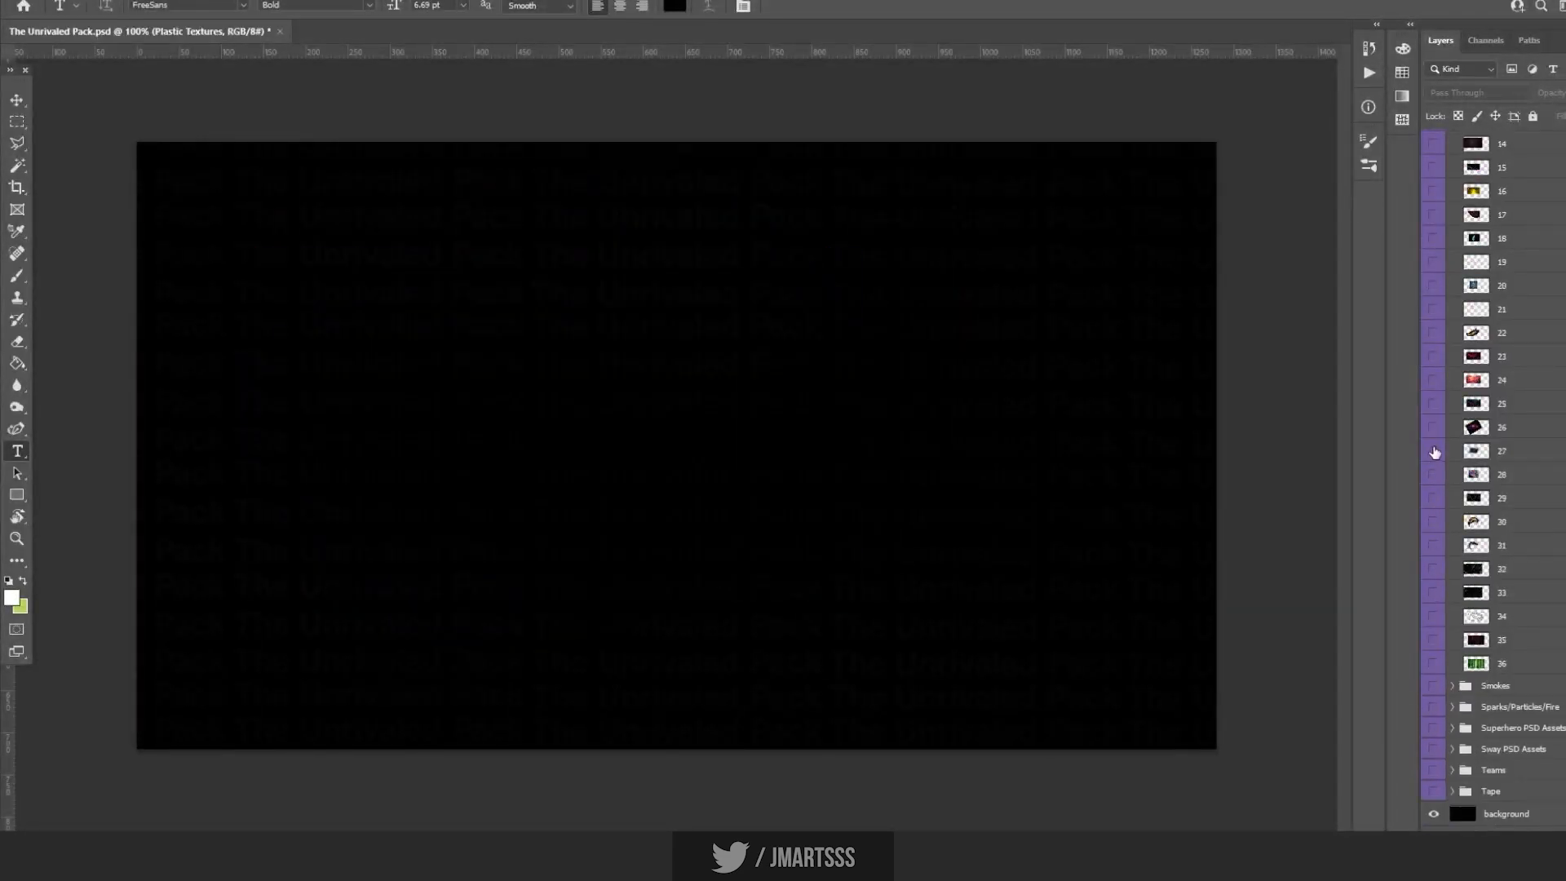
{"action": "left_click", "coordinate": [1434, 594]}
{"action": "left_click", "coordinate": [1451, 261]}
{"action": "left_click", "coordinate": [1433, 664]}
{"action": "left_click", "coordinate": [1433, 685]}
{"action": "left_click", "coordinate": [1452, 685]}
{"action": "left_click", "coordinate": [1433, 684]}
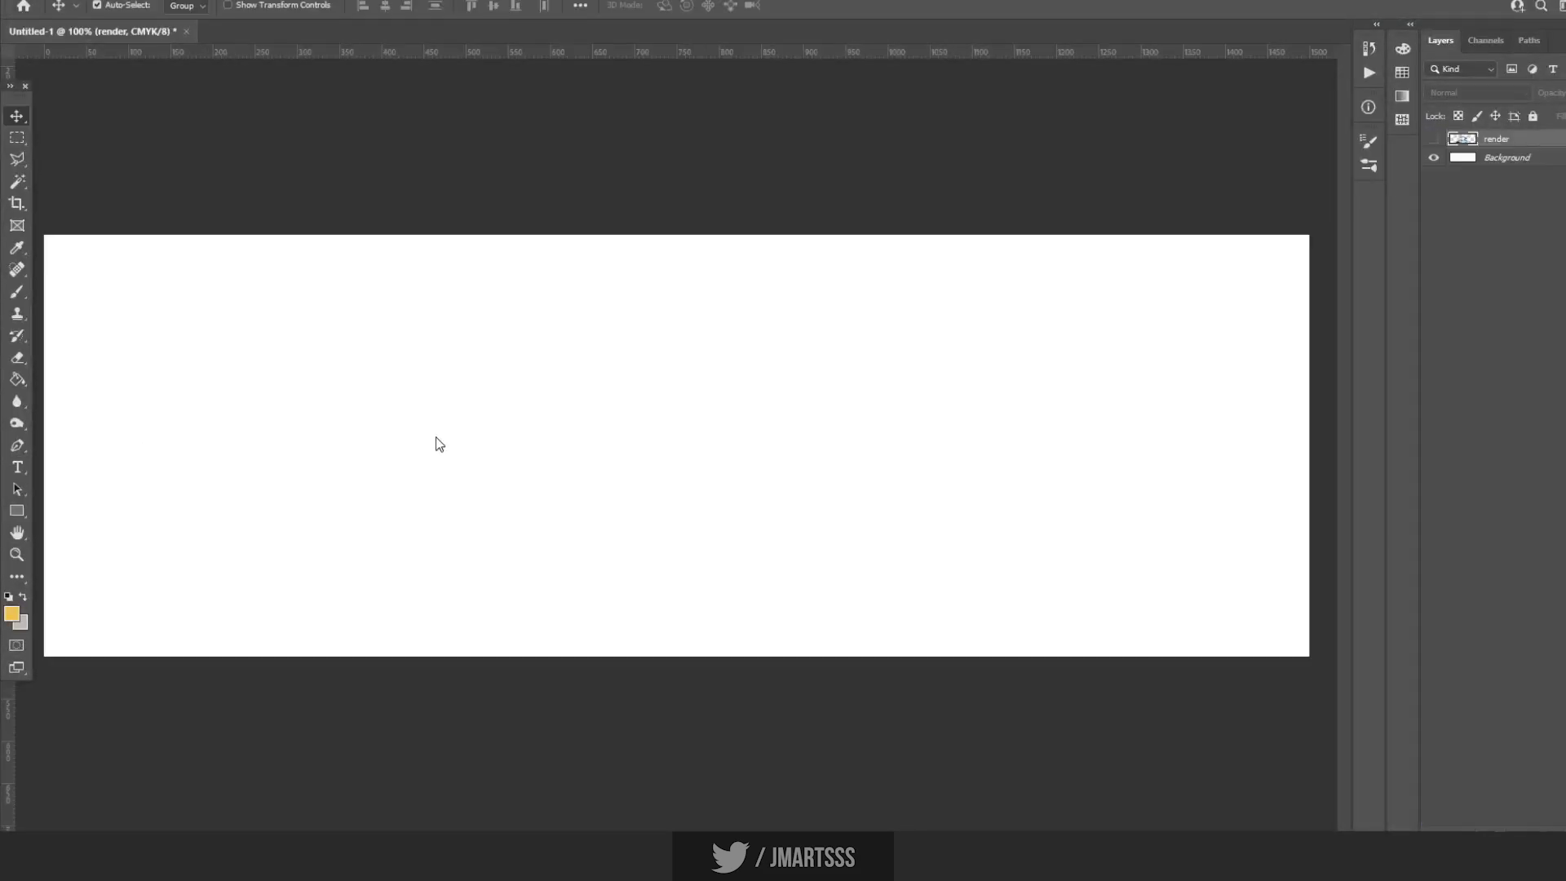
Create a new 1500 x 500 px document at 300 ppi in 8-bit RGB Color with a white background.
{"action": "key", "text": "ctrl"}
{"action": "left_click", "coordinate": [34, 1]}
{"action": "left_click", "coordinate": [50, 3]}
{"action": "left_click", "coordinate": [1122, 300]}
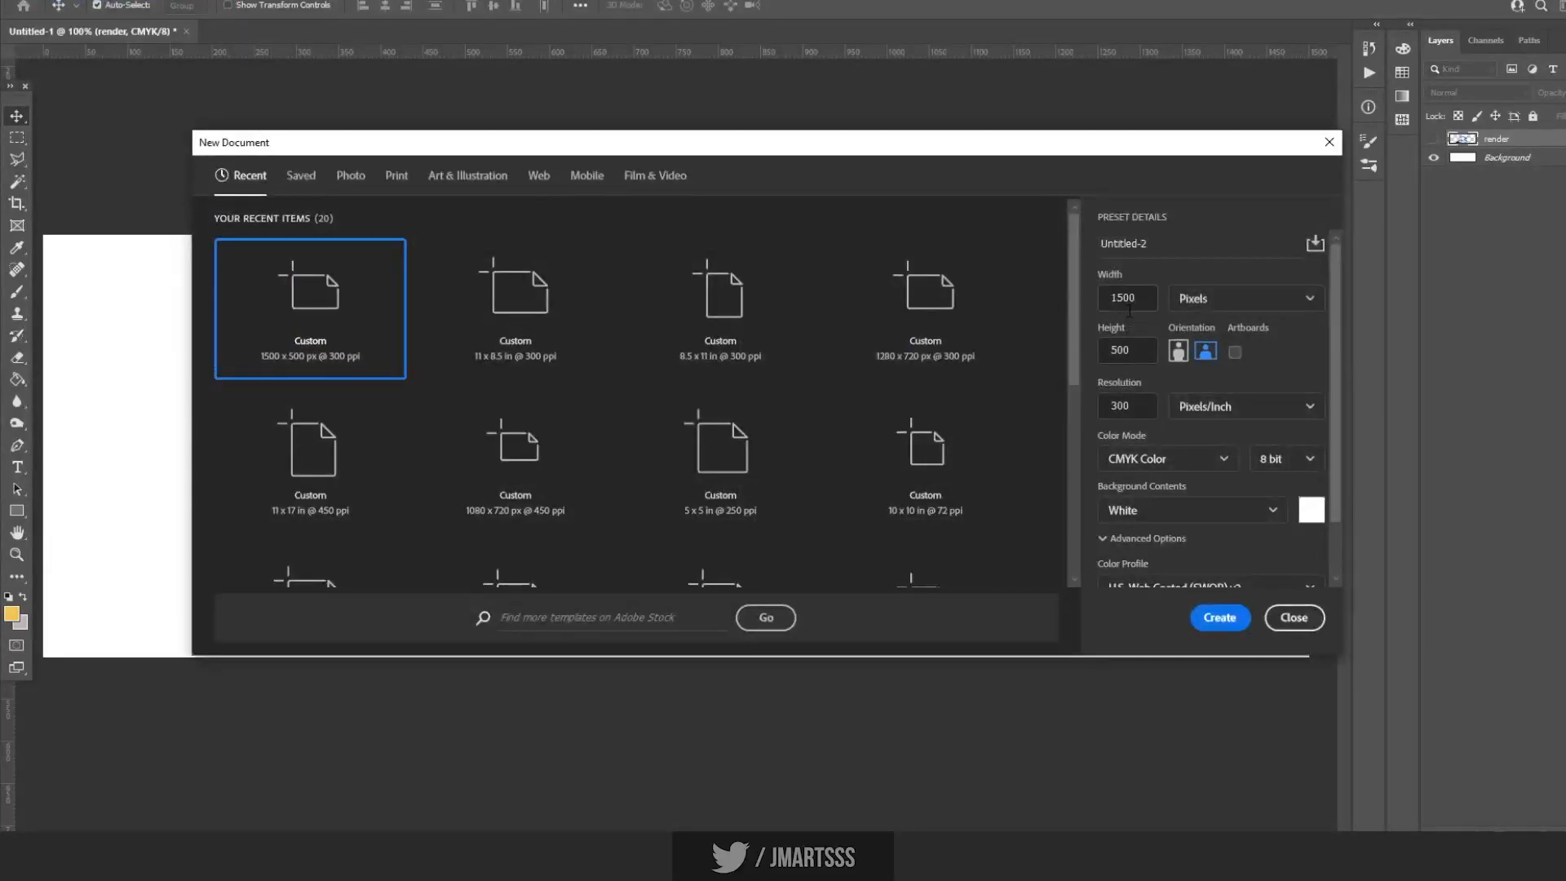
{"action": "left_click", "coordinate": [1139, 359]}
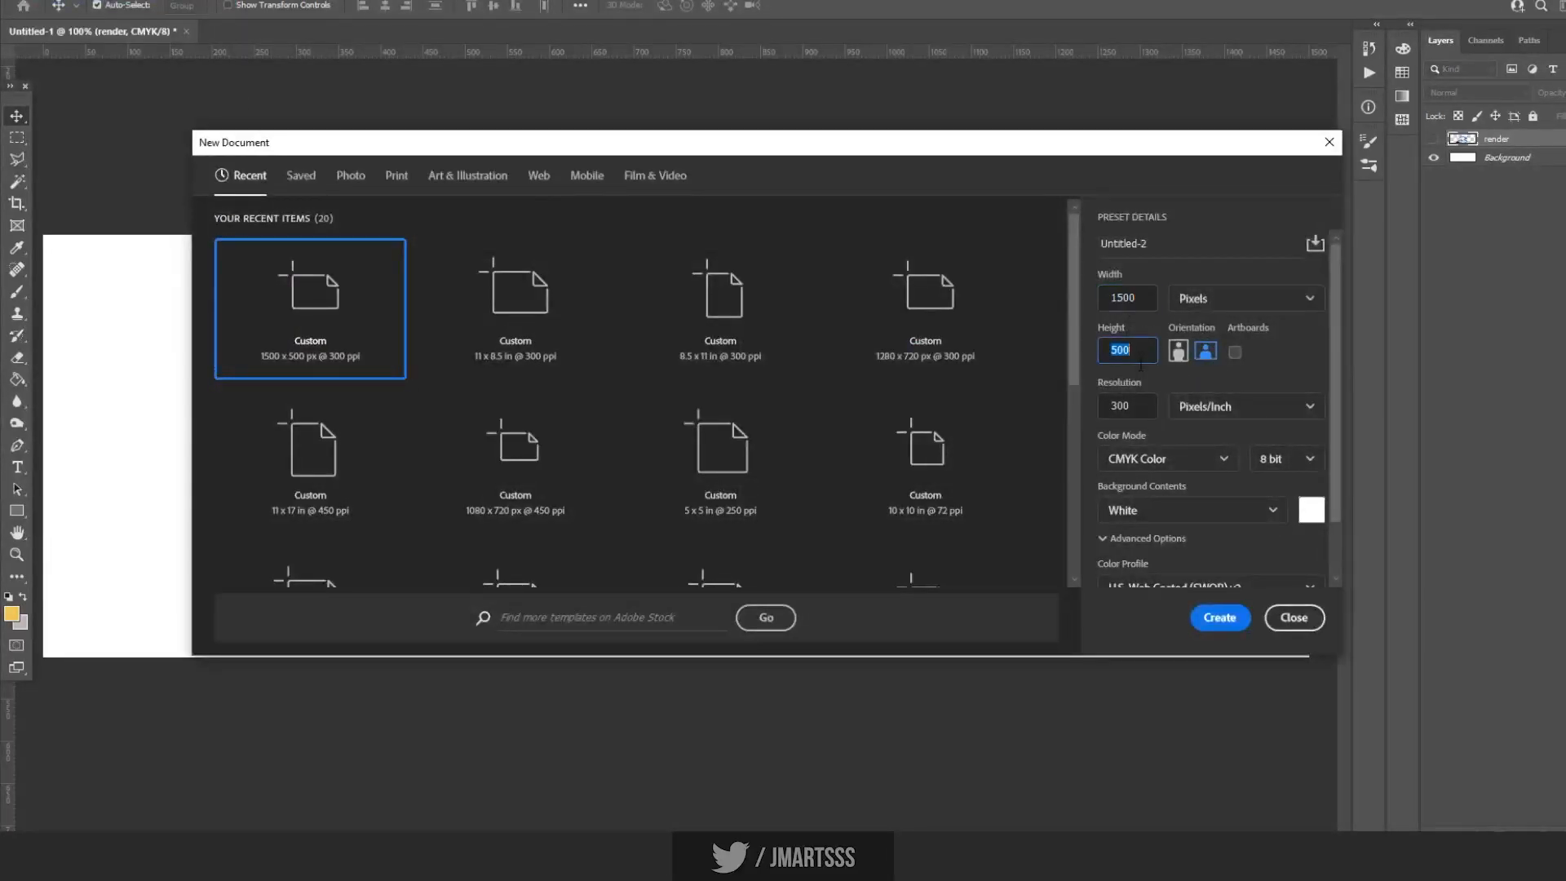
{"action": "left_click", "coordinate": [1198, 458]}
{"action": "left_click", "coordinate": [1150, 545]}
{"action": "left_click", "coordinate": [1276, 461]}
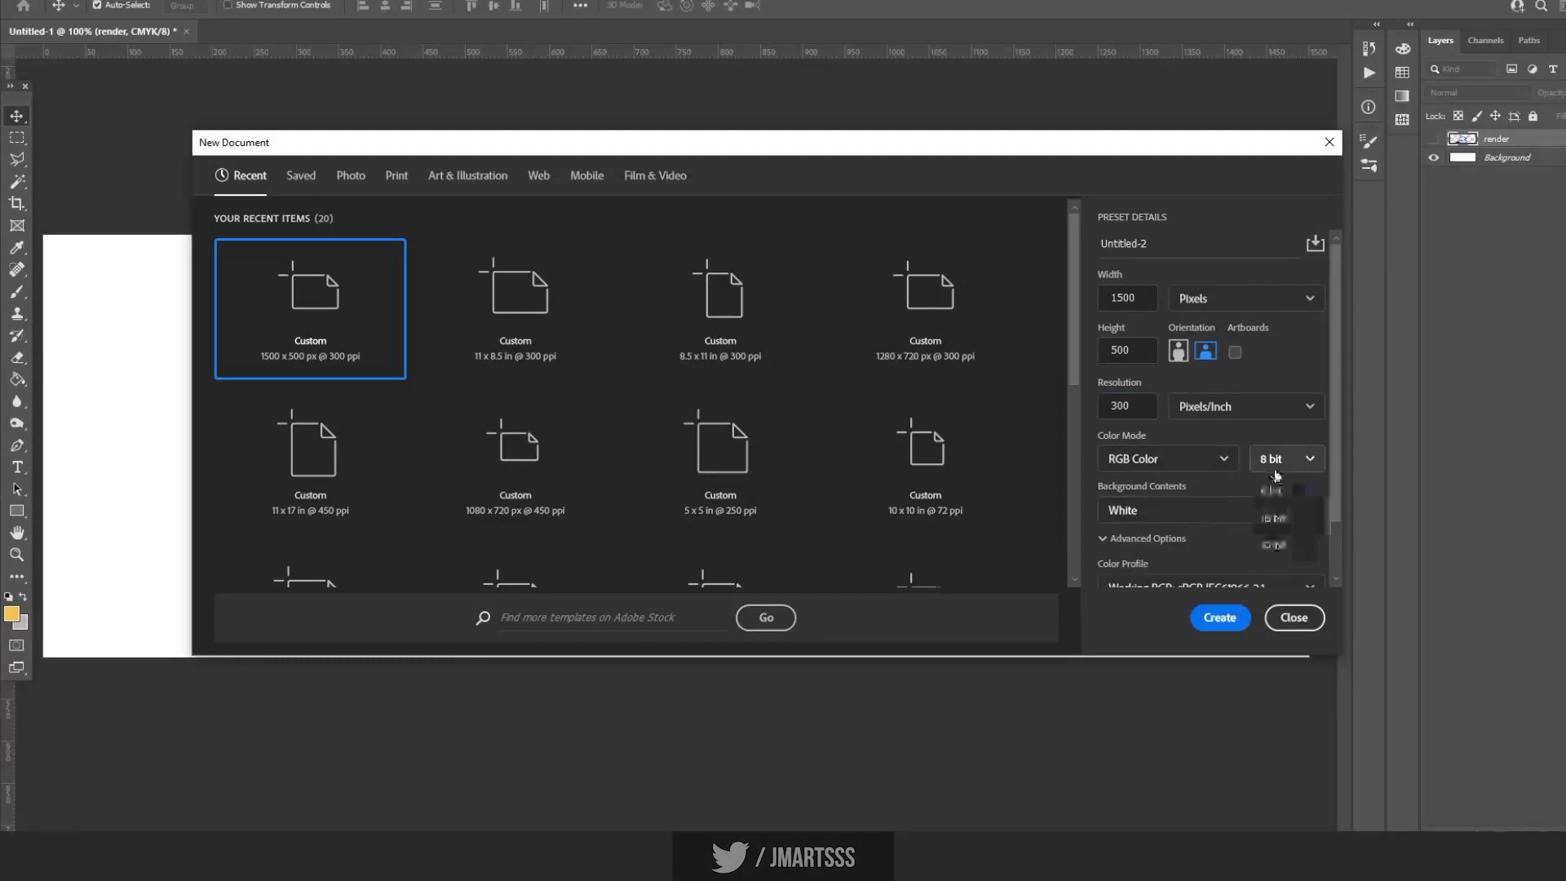
{"action": "left_click", "coordinate": [1216, 501]}
{"action": "scroll", "coordinate": [1194, 522], "scroll_direction": "down", "scroll_amount": 2}
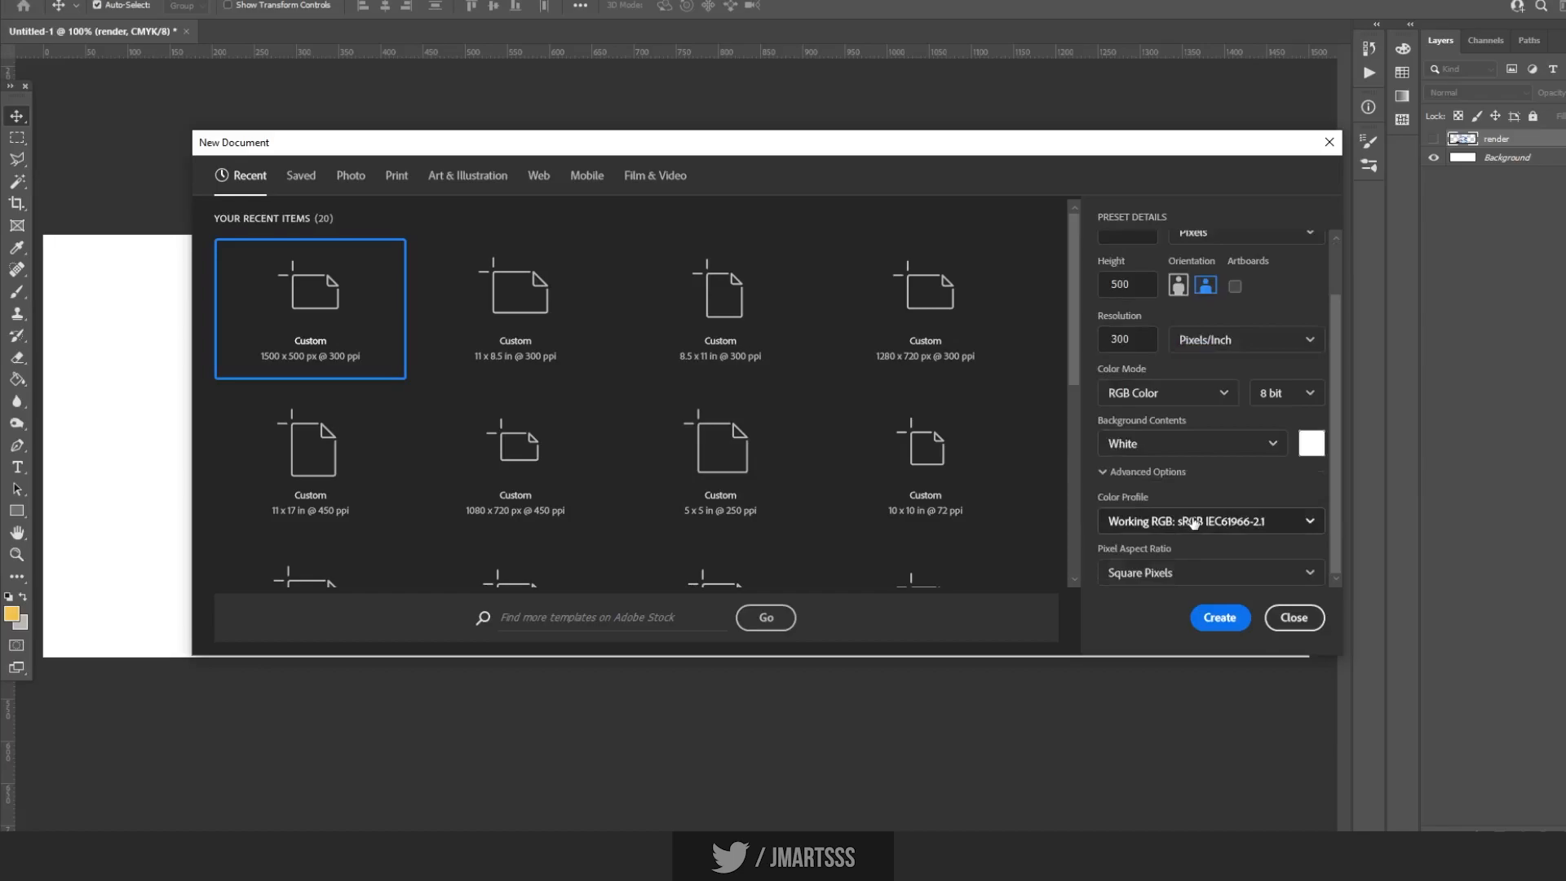
{"action": "left_click", "coordinate": [1208, 633]}
Copy the render layer from Untitled-1 into Untitled-2 and close Untitled-1.
{"action": "left_click", "coordinate": [141, 31]}
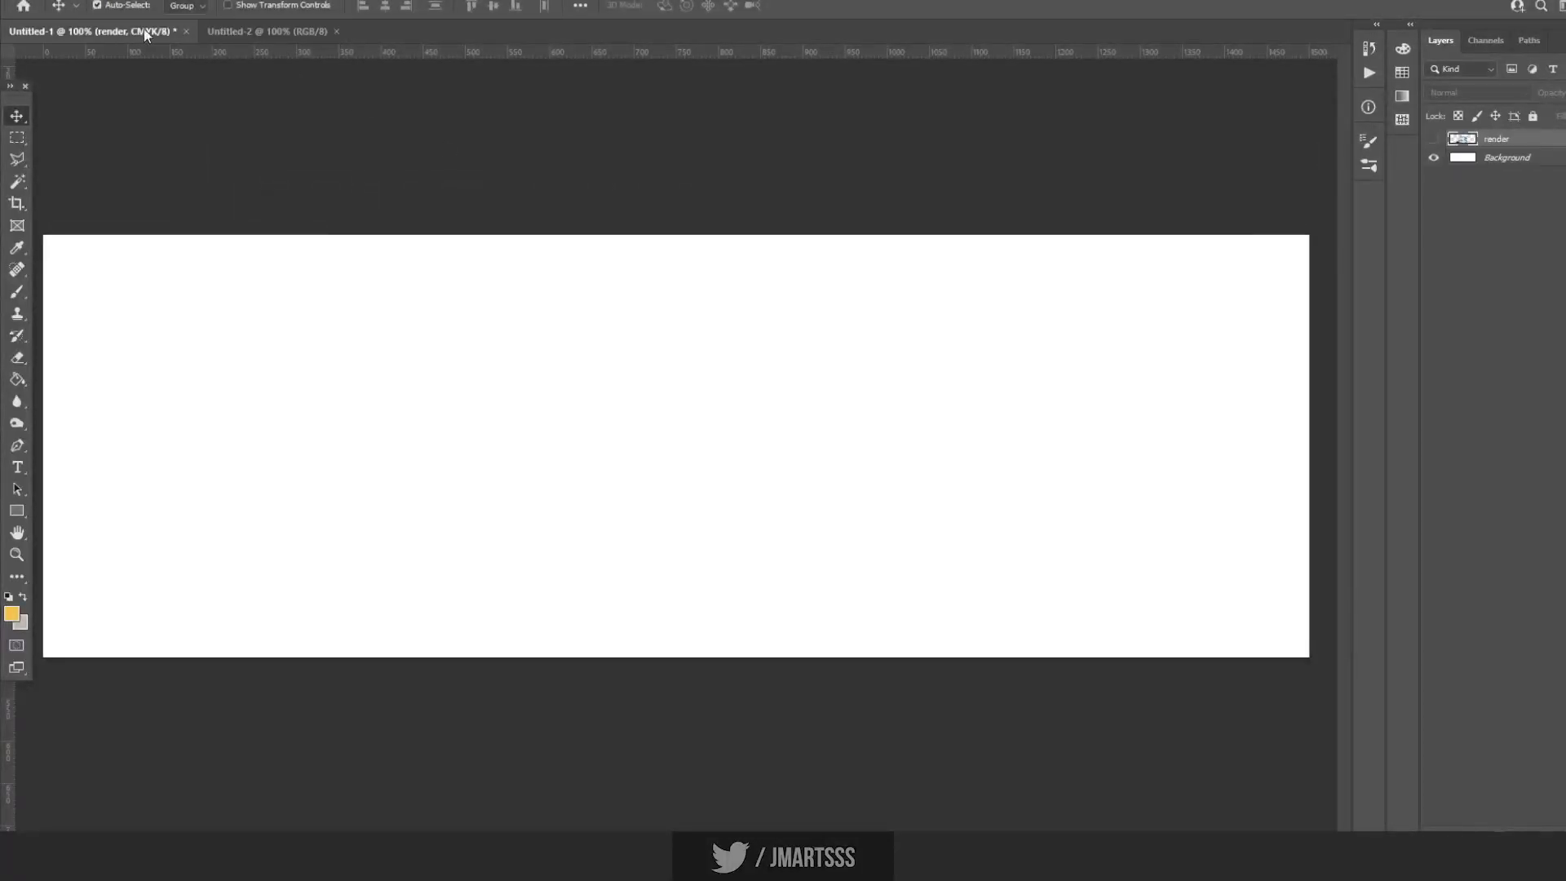
{"action": "left_click_drag", "start_coordinate": [1544, 142], "coordinate": [422, 416]}
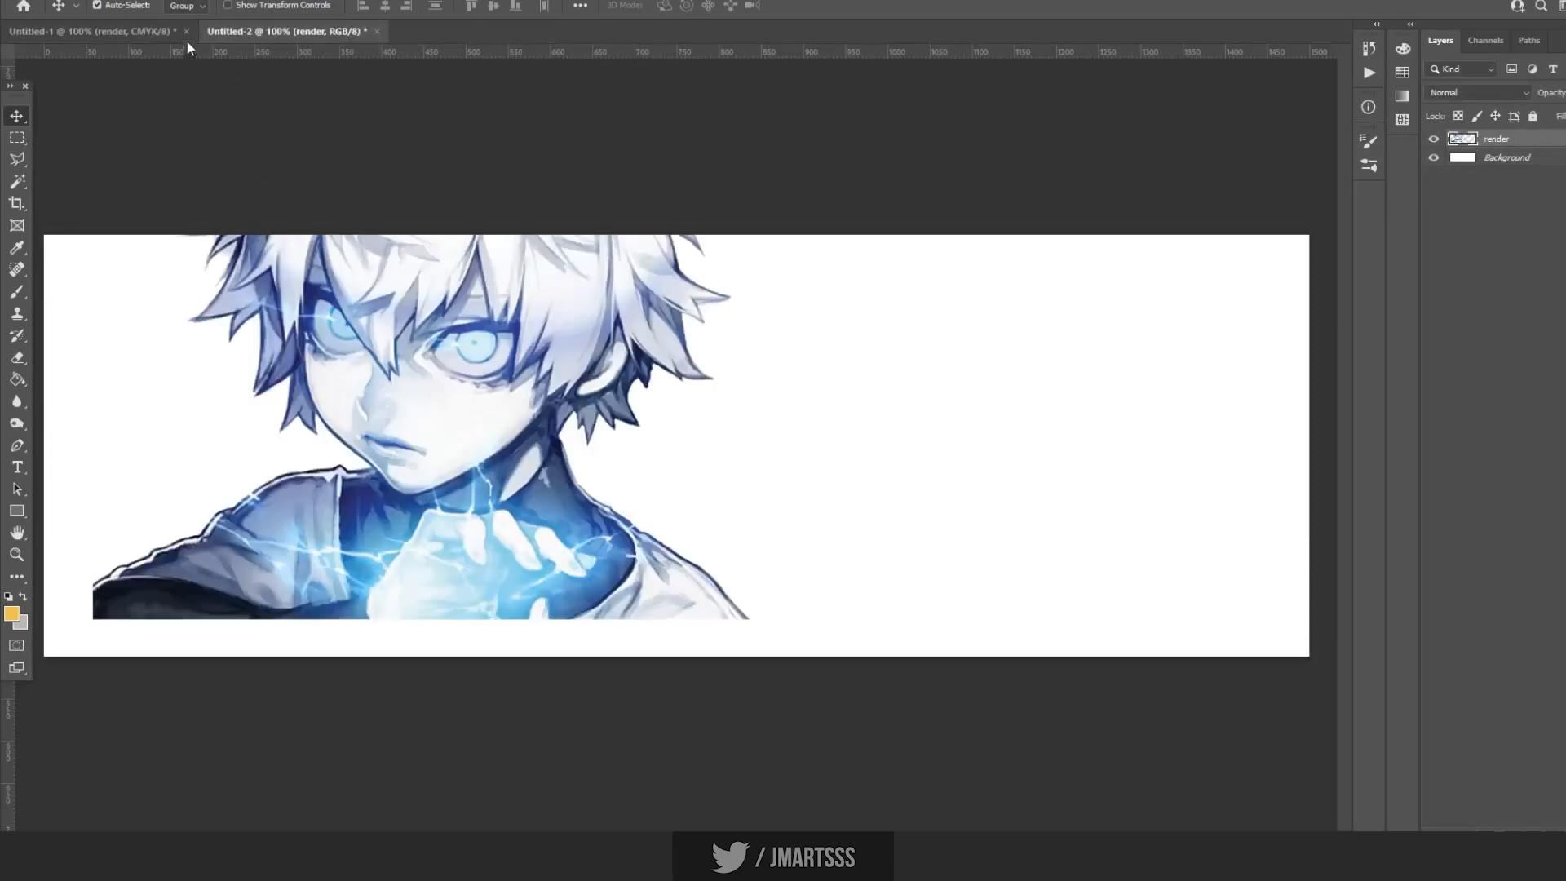
{"action": "left_click", "coordinate": [186, 31]}
{"action": "left_click", "coordinate": [802, 302]}
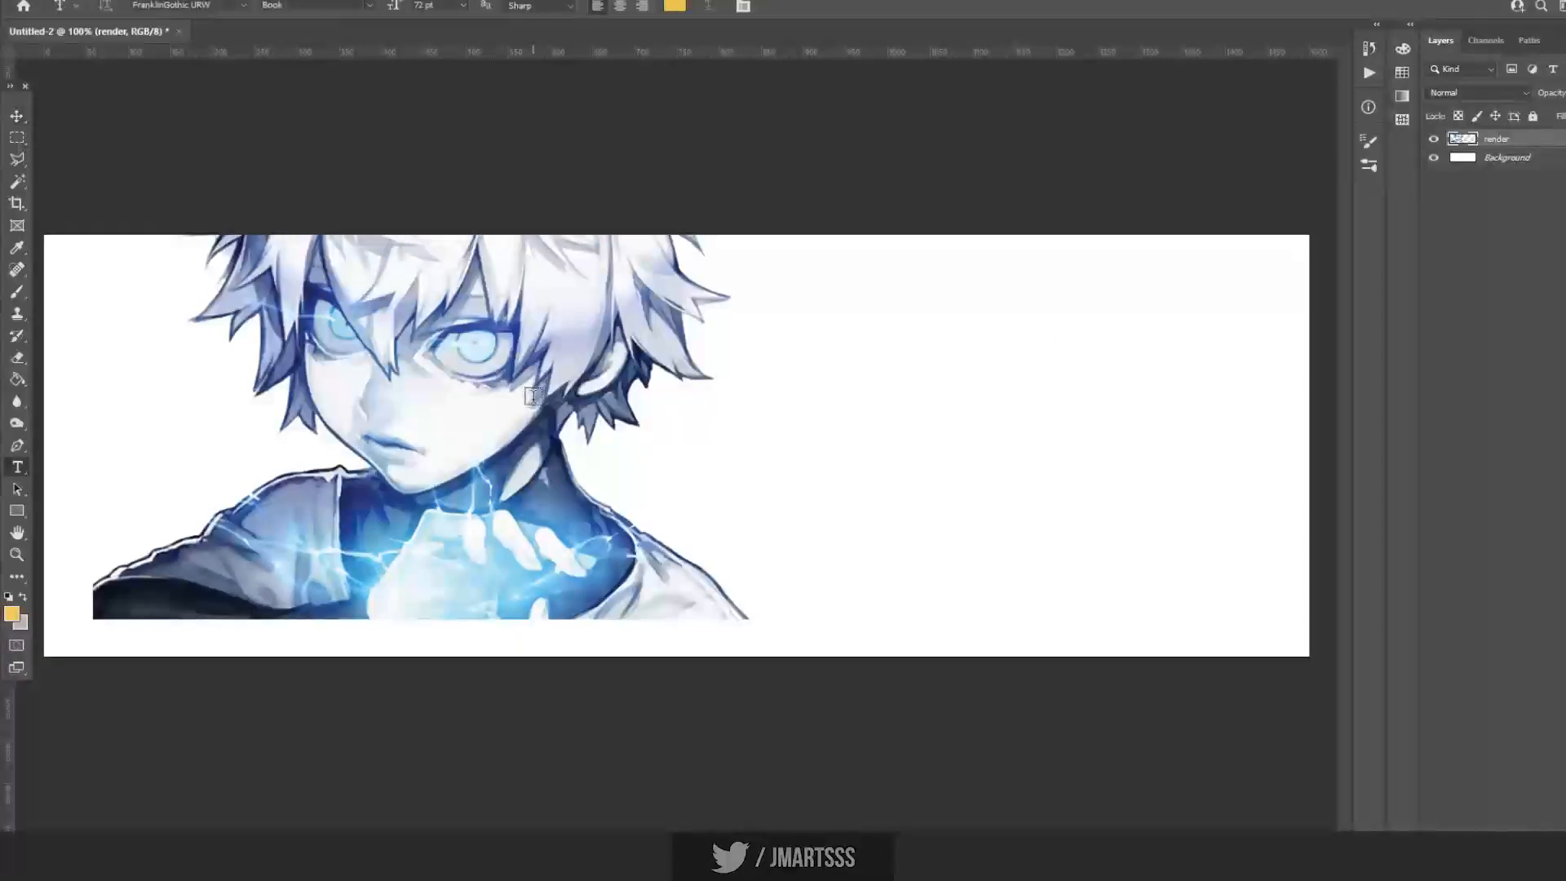
Move the character render to the middle of the banner, filling the canvas height.
{"action": "key", "text": "ctrl+t"}
{"action": "left_click_drag", "start_coordinate": [534, 440], "coordinate": [841, 481]}
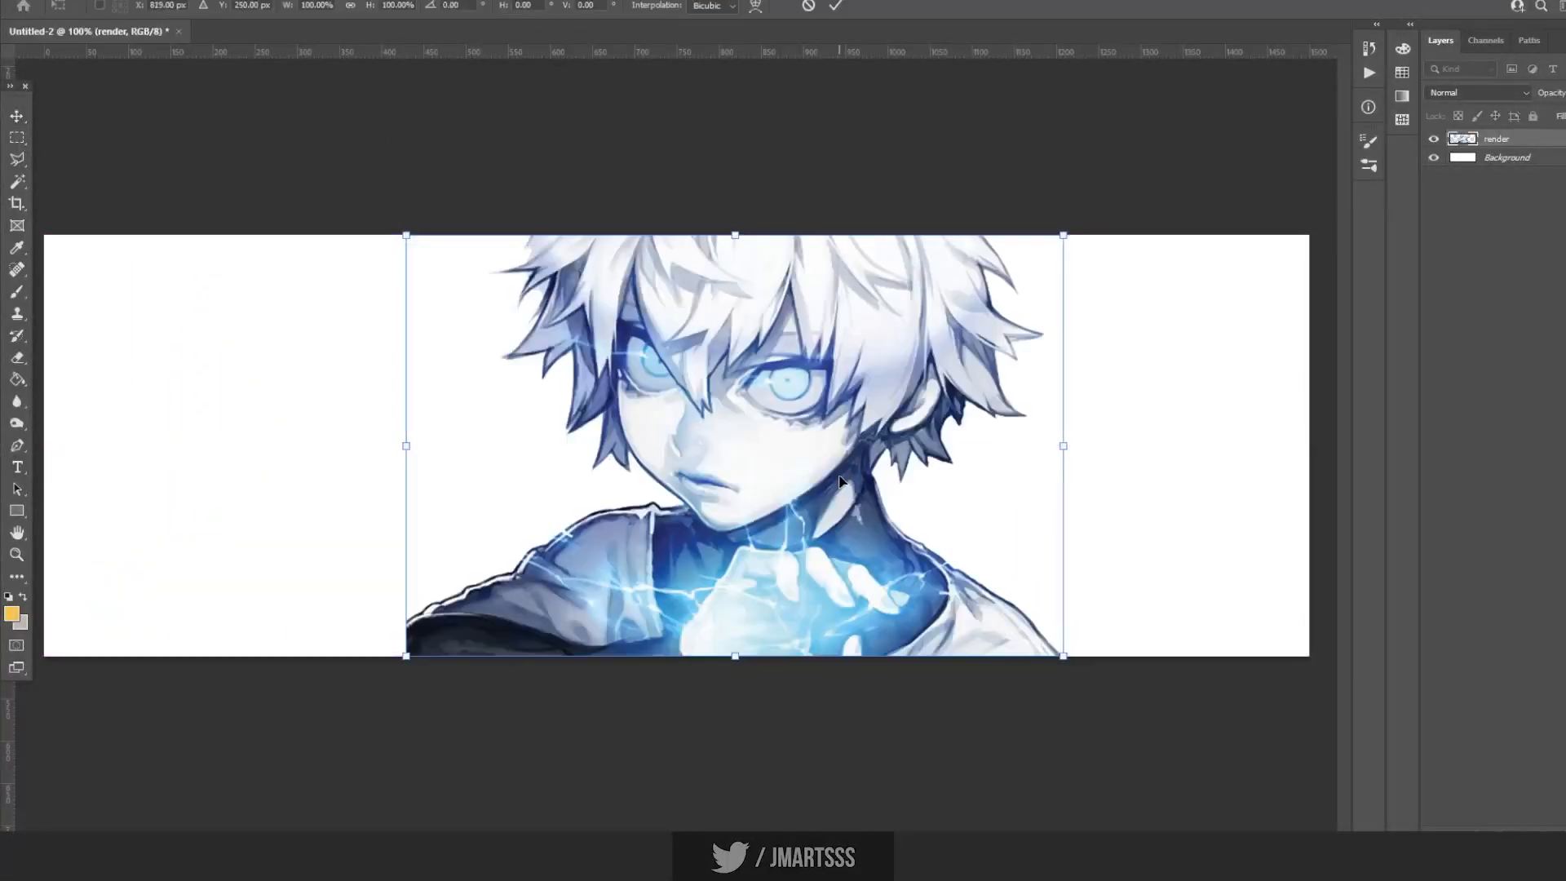
{"action": "key", "text": "Return"}
{"action": "key", "text": "t"}
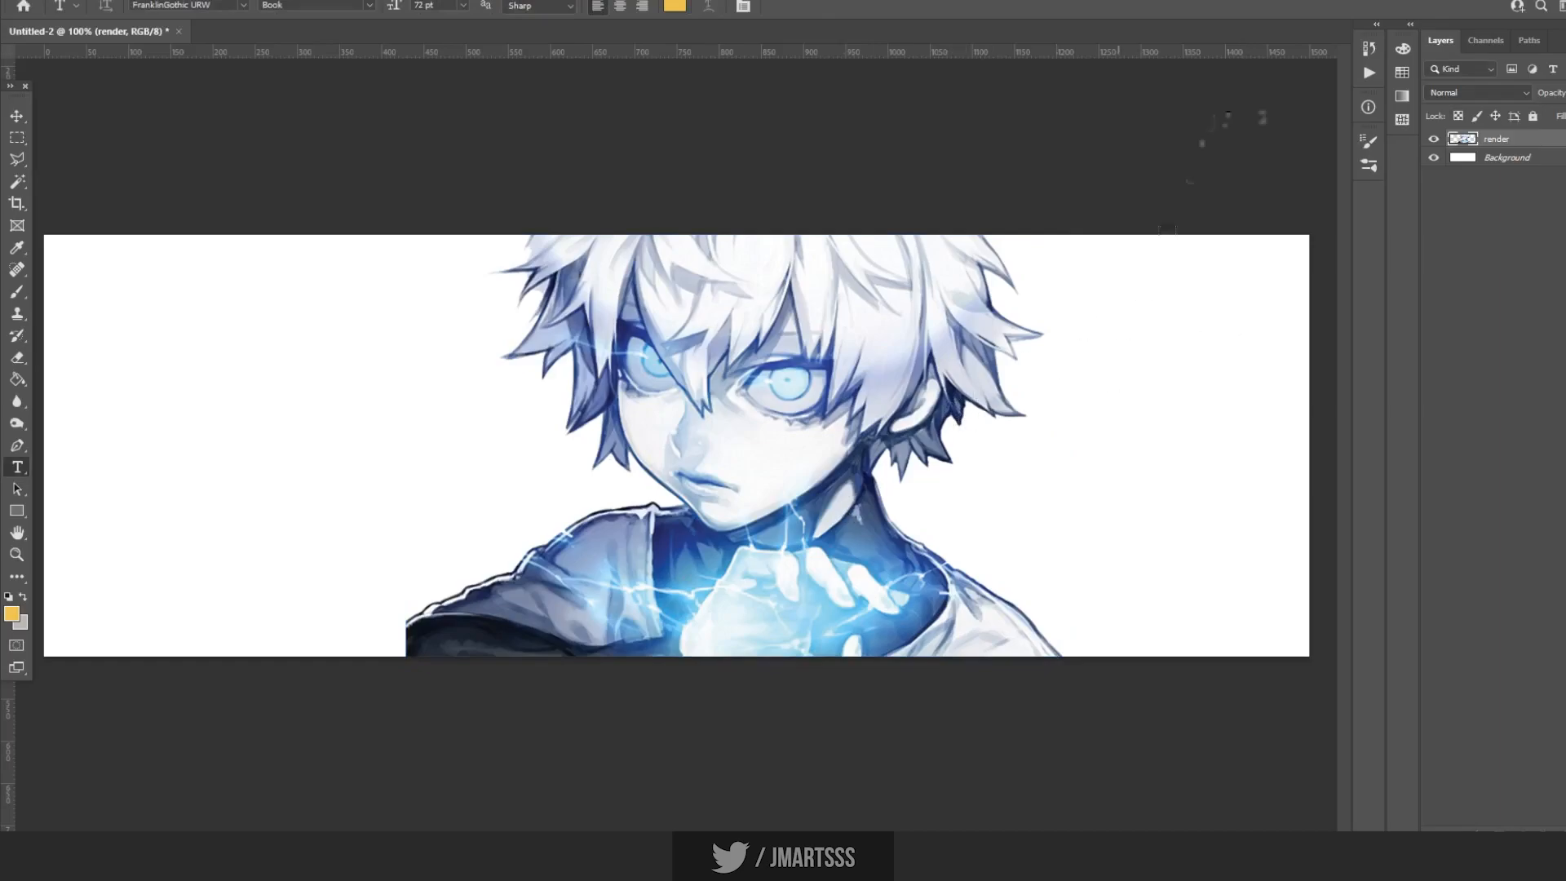
Duplicate the render layer, hide the copy and select the original.
{"action": "key", "text": "ctrl+j"}
{"action": "left_click", "coordinate": [1434, 139]}
{"action": "left_click", "coordinate": [1497, 157]}
Enlarge the original render to about 1056 x 677 px and shift it toward the left of the banner.
{"action": "key", "text": "ctrl+t"}
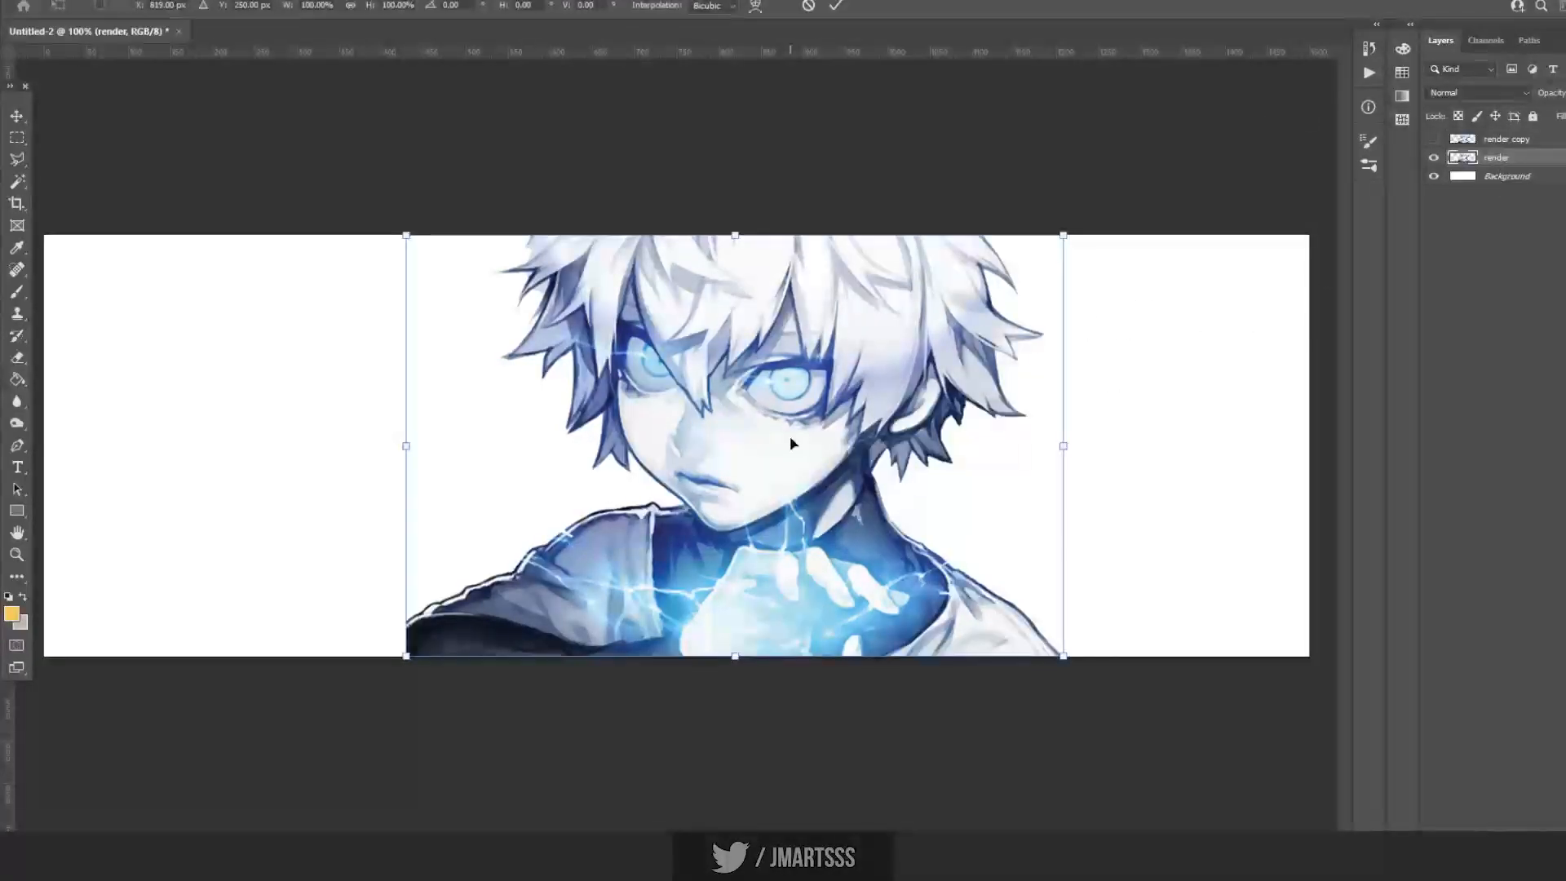
{"action": "left_click_drag", "start_coordinate": [735, 675], "coordinate": [736, 815]}
{"action": "left_click_drag", "start_coordinate": [778, 503], "coordinate": [567, 512]}
{"action": "key", "text": "Return"}
{"action": "key", "text": "t"}
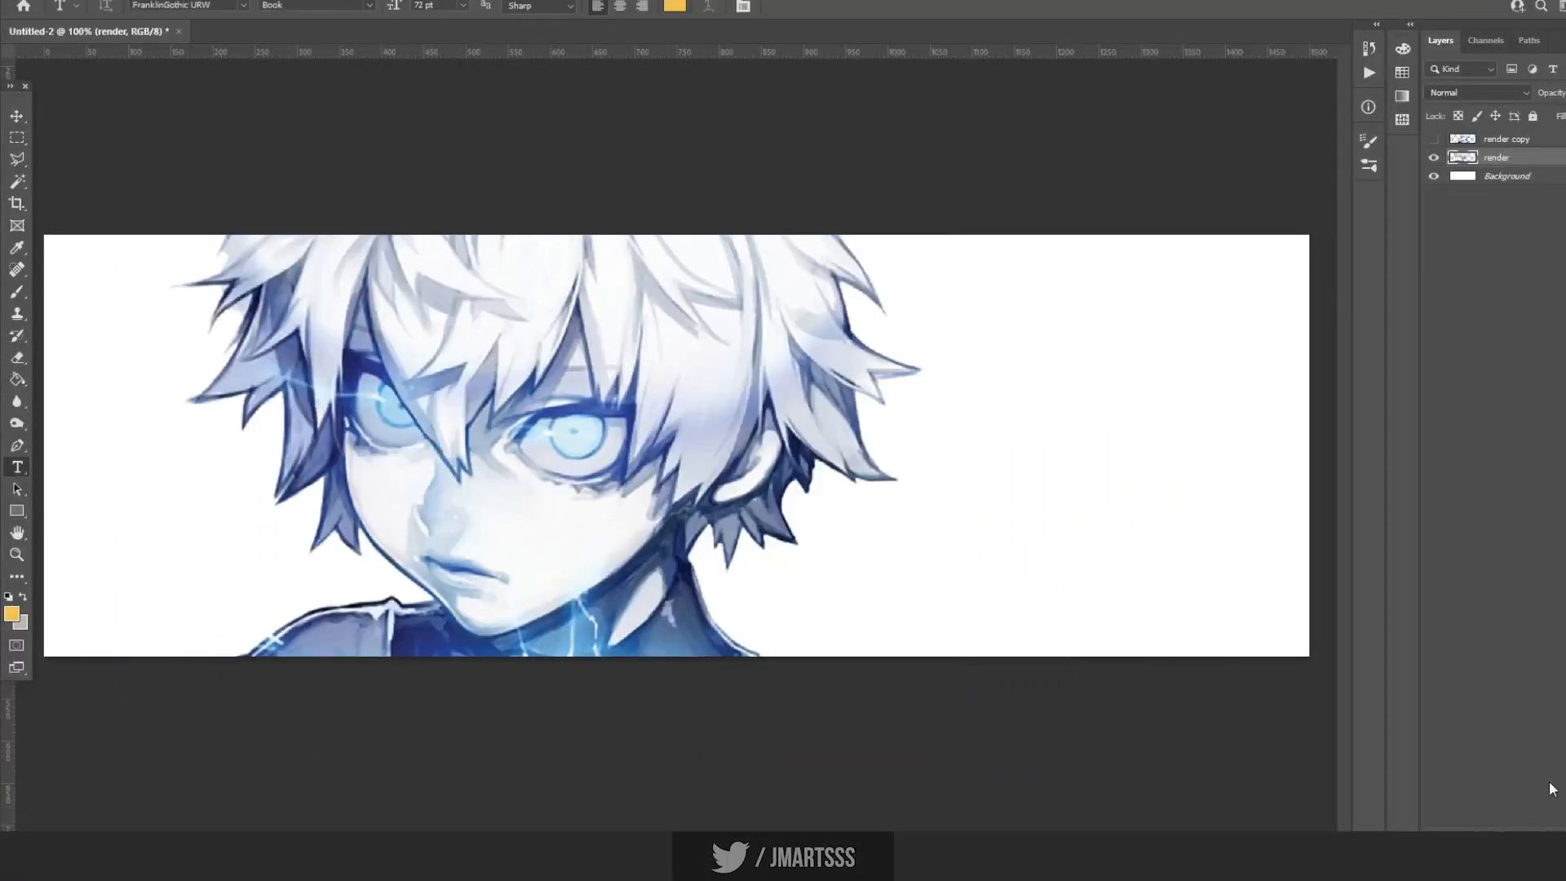
Add a Hue/Saturation adjustment clipped to the render layer and set its saturation to -100.
{"action": "left_click", "coordinate": [1524, 828]}
{"action": "left_click", "coordinate": [1524, 678]}
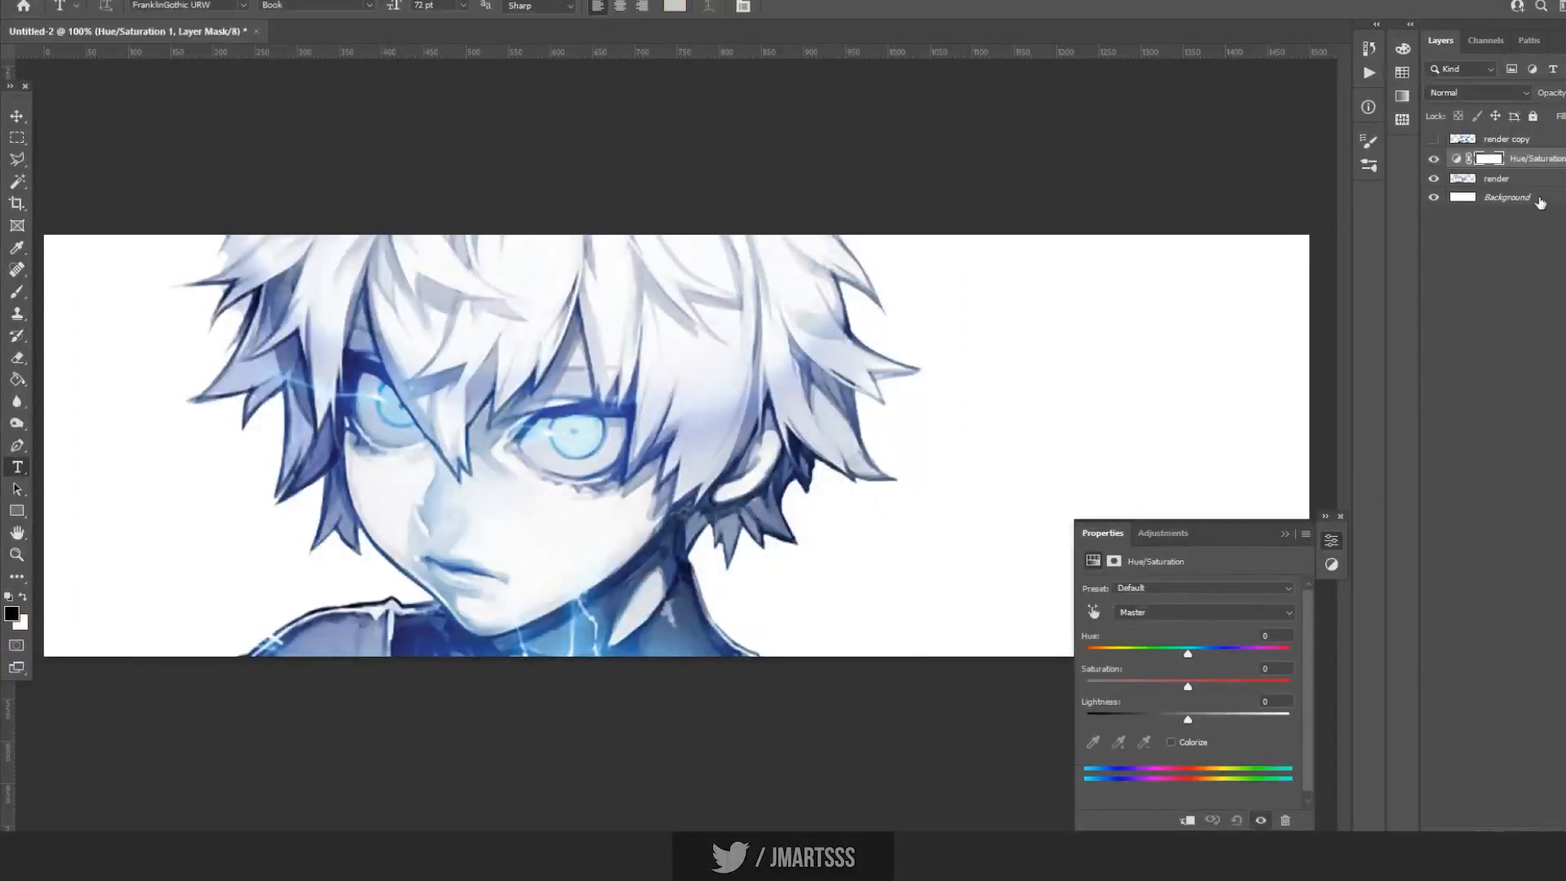
{"action": "left_click", "coordinate": [1536, 167], "text": "alt"}
{"action": "left_click_drag", "start_coordinate": [1188, 686], "coordinate": [1030, 688]}
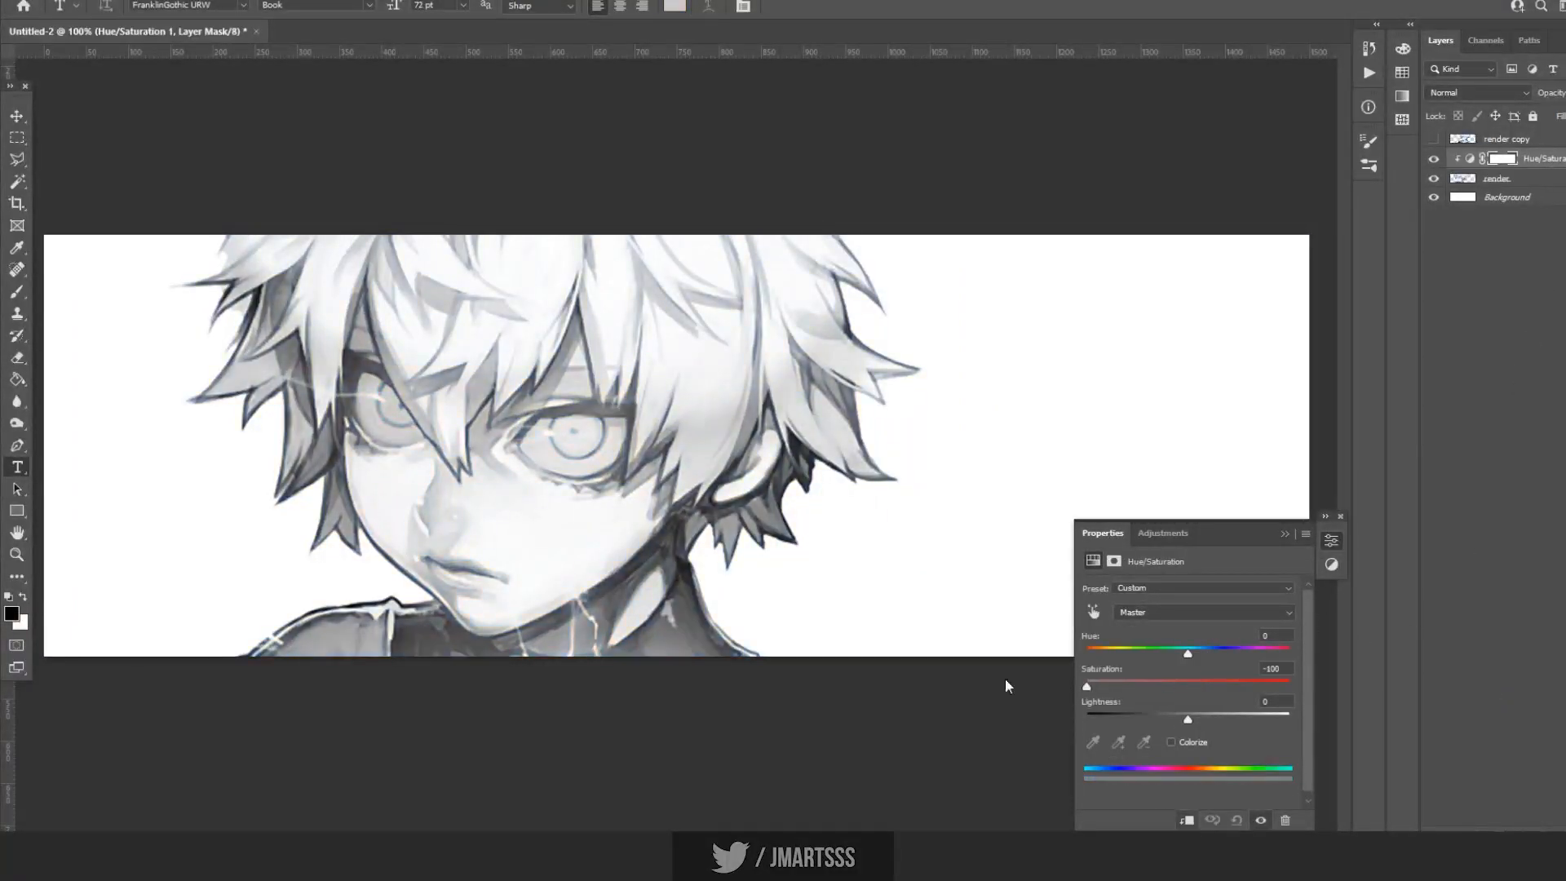
Lower the opacity of the desaturated render layer so it becomes a faint background image.
{"action": "left_click", "coordinate": [1554, 171]}
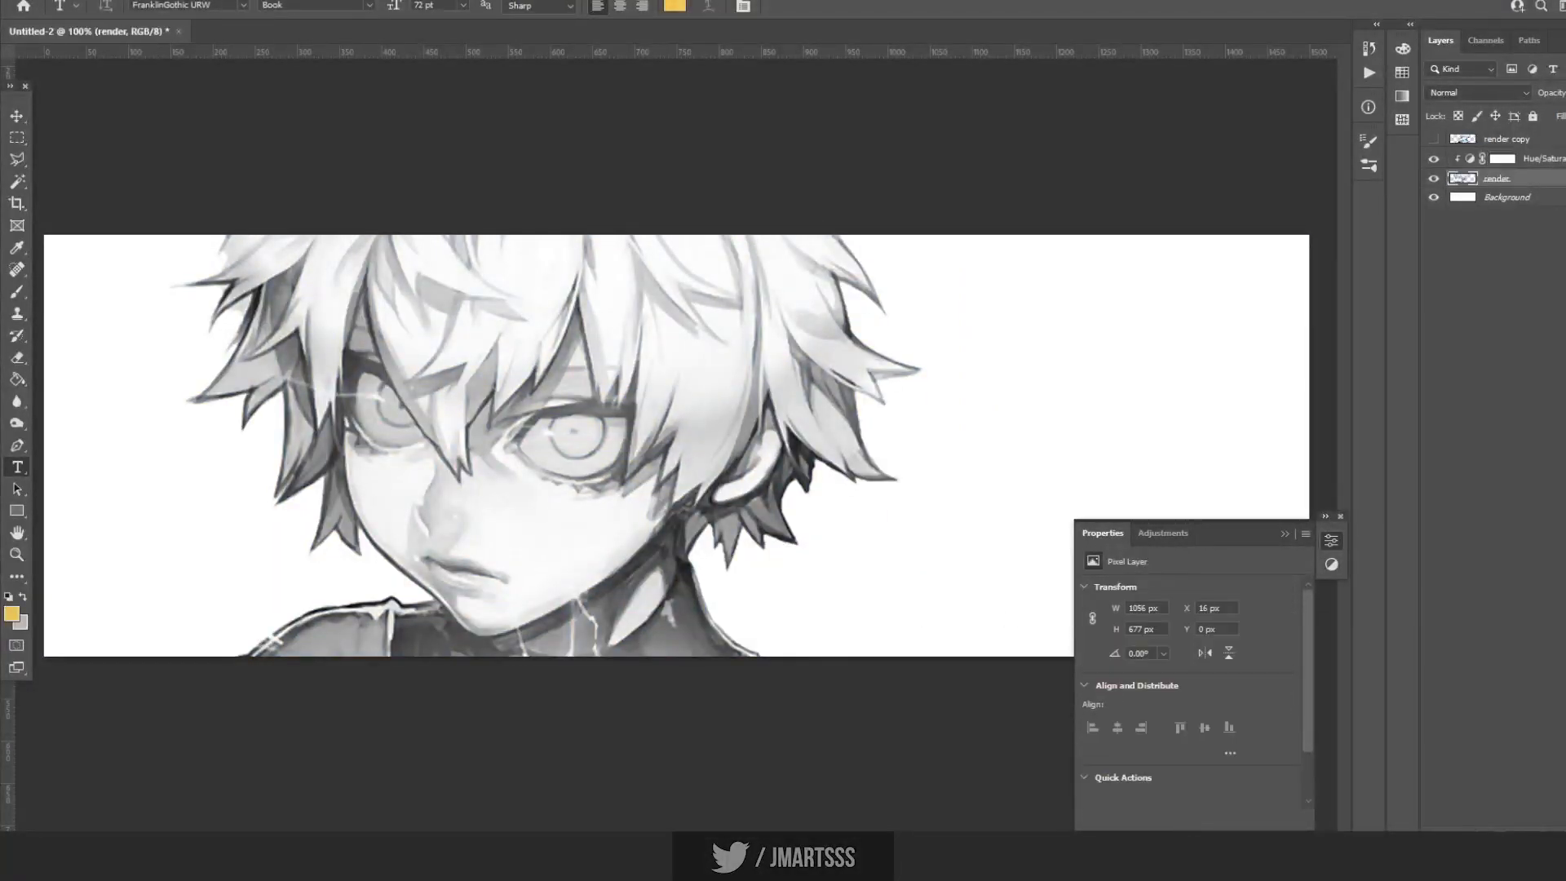
{"action": "left_click_drag", "start_coordinate": [1559, 118], "coordinate": [1548, 115]}
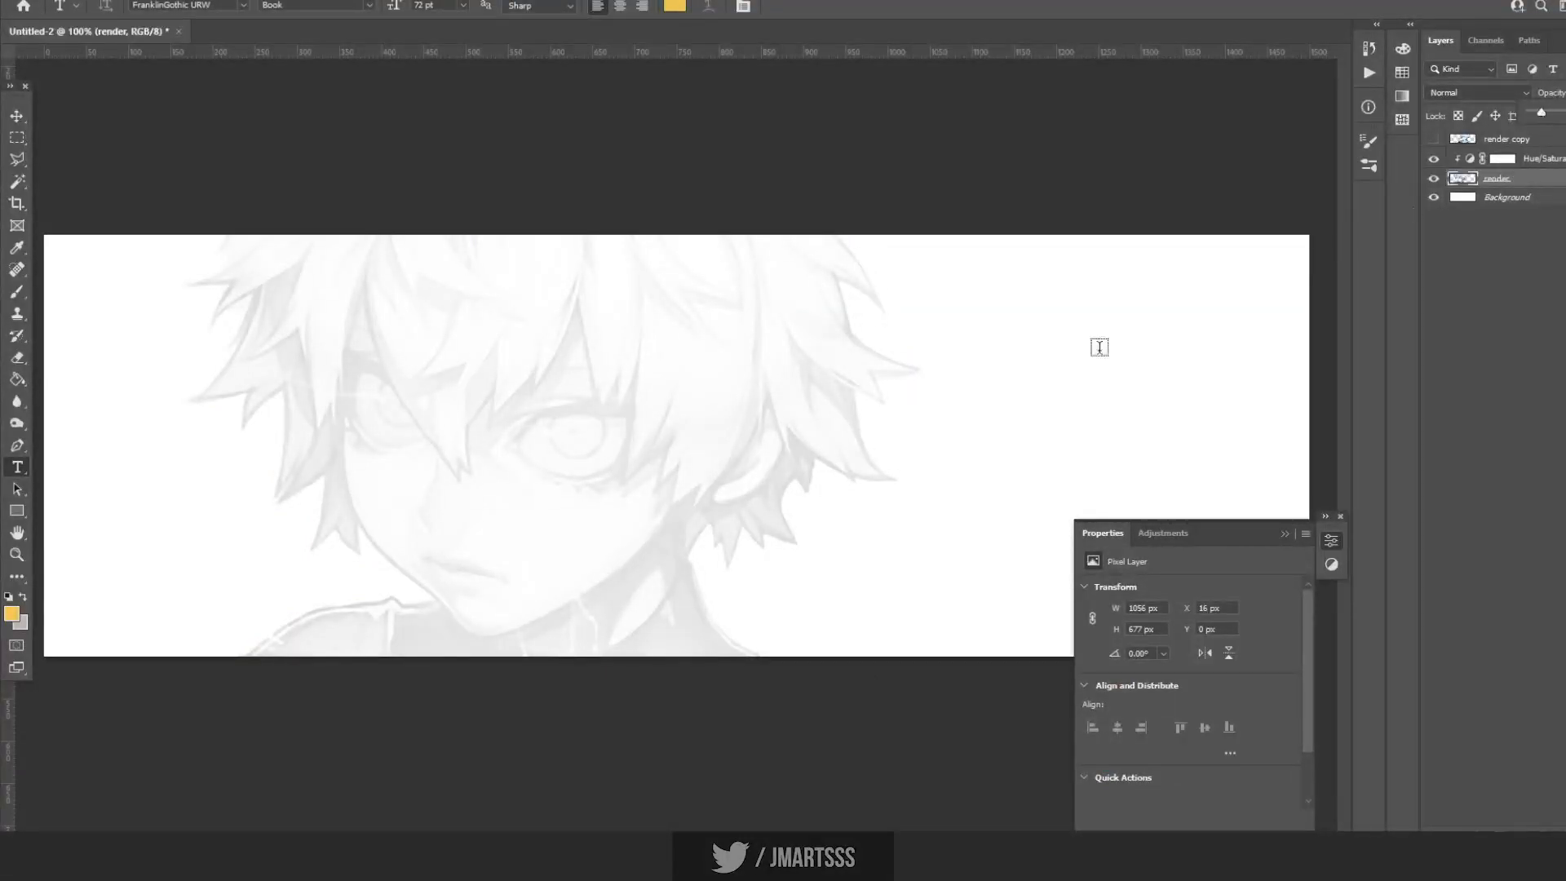
{"action": "left_click", "coordinate": [759, 397]}
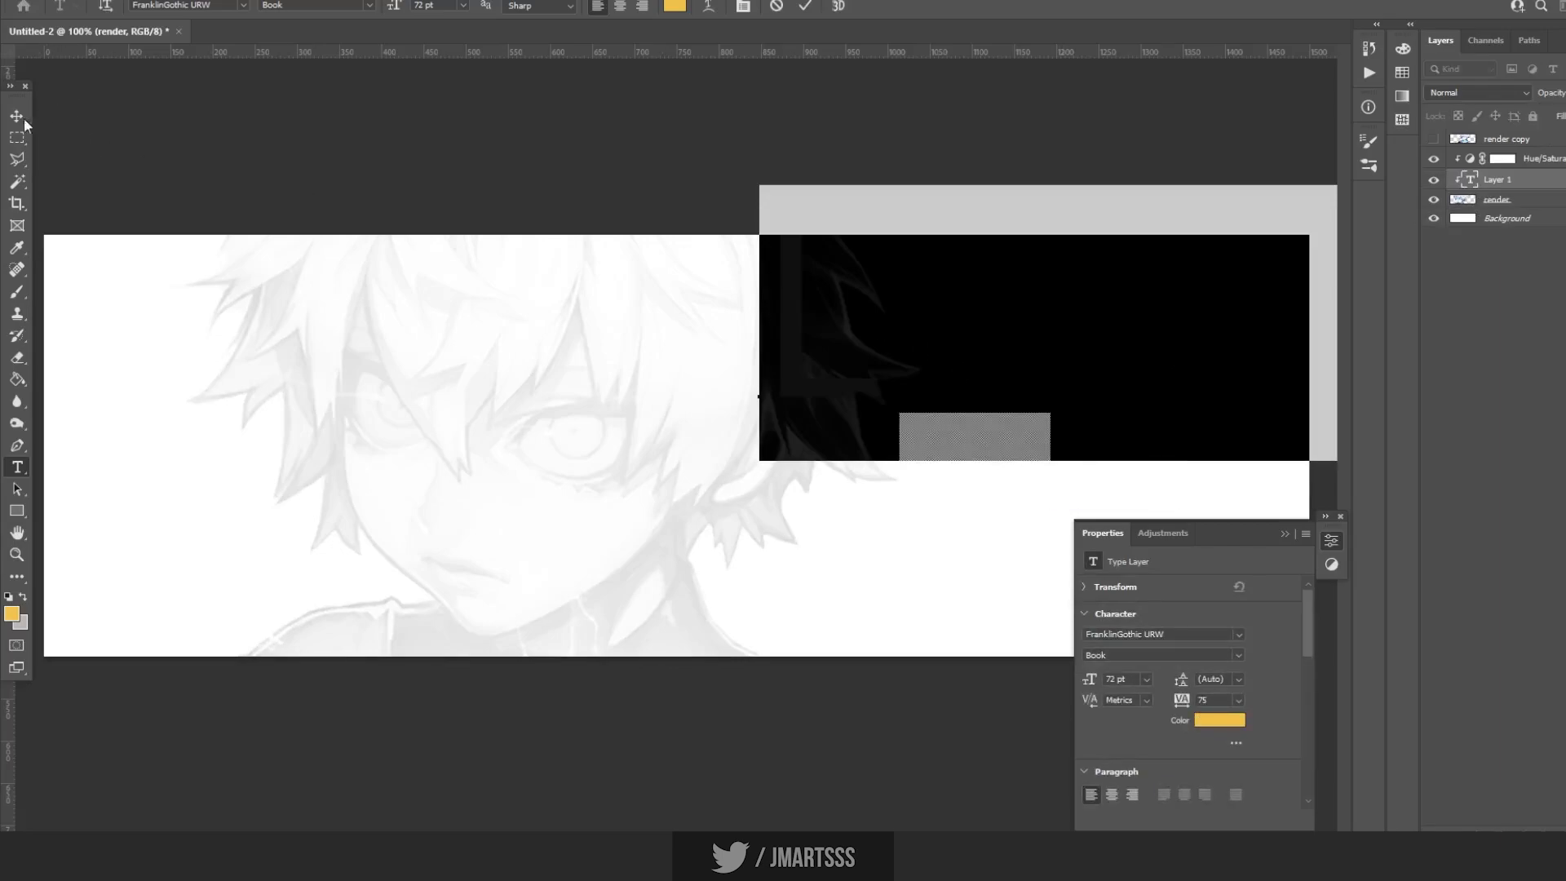
{"action": "left_click", "coordinate": [18, 116]}
{"action": "key", "text": "Delete"}
Move the faint render against the banner's left edge, to about X -254 px and Y -9 px.
{"action": "key", "text": "ctrl+t"}
{"action": "left_click_drag", "start_coordinate": [644, 491], "coordinate": [413, 489]}
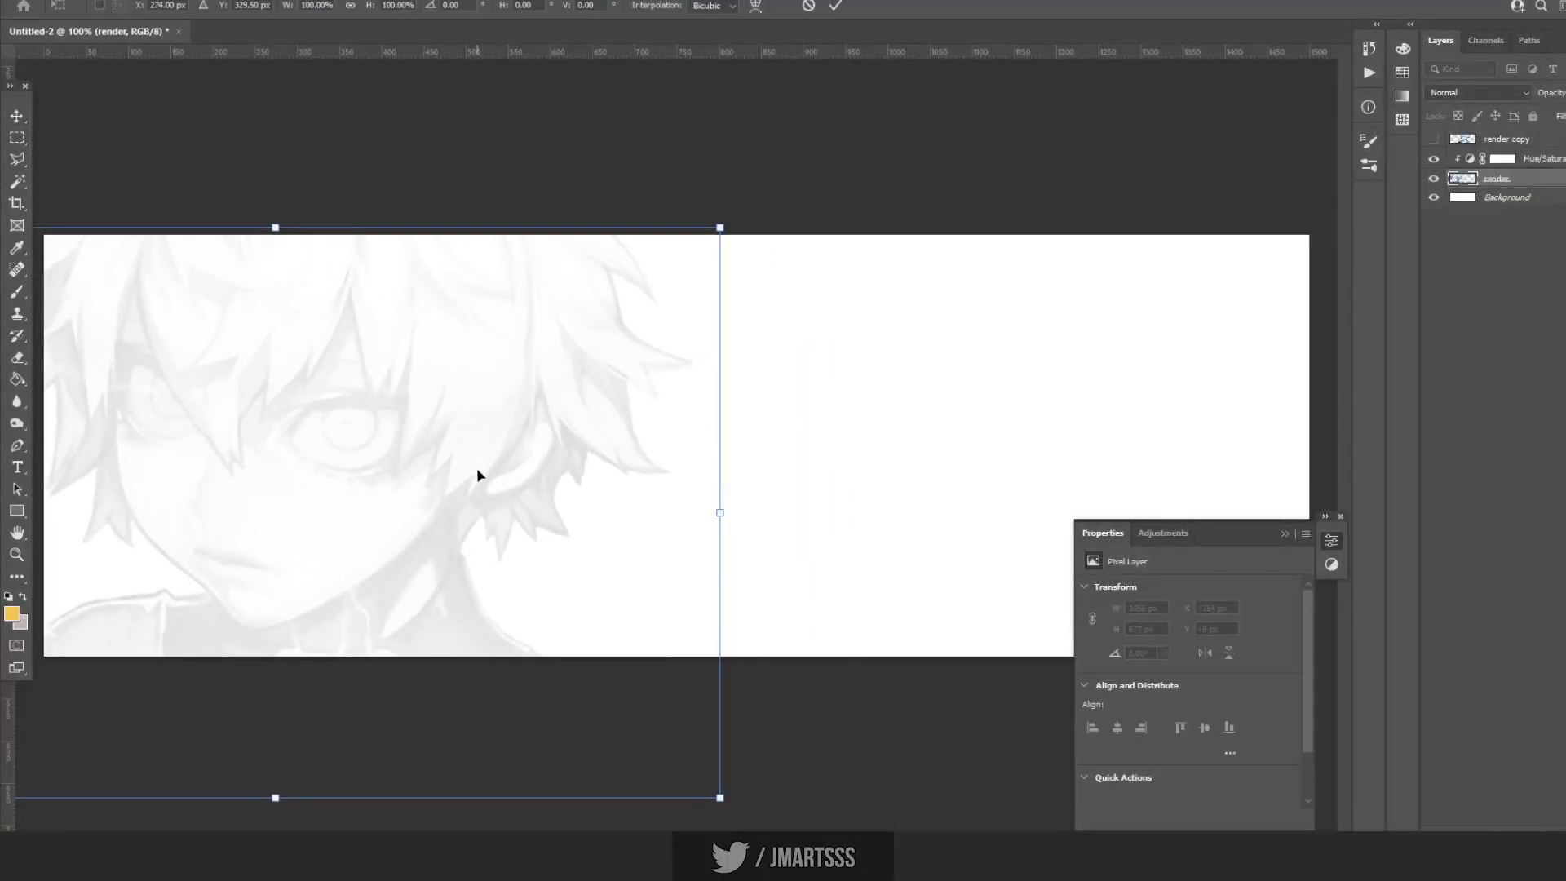
{"action": "key", "text": "Return"}
{"action": "key", "text": "t"}
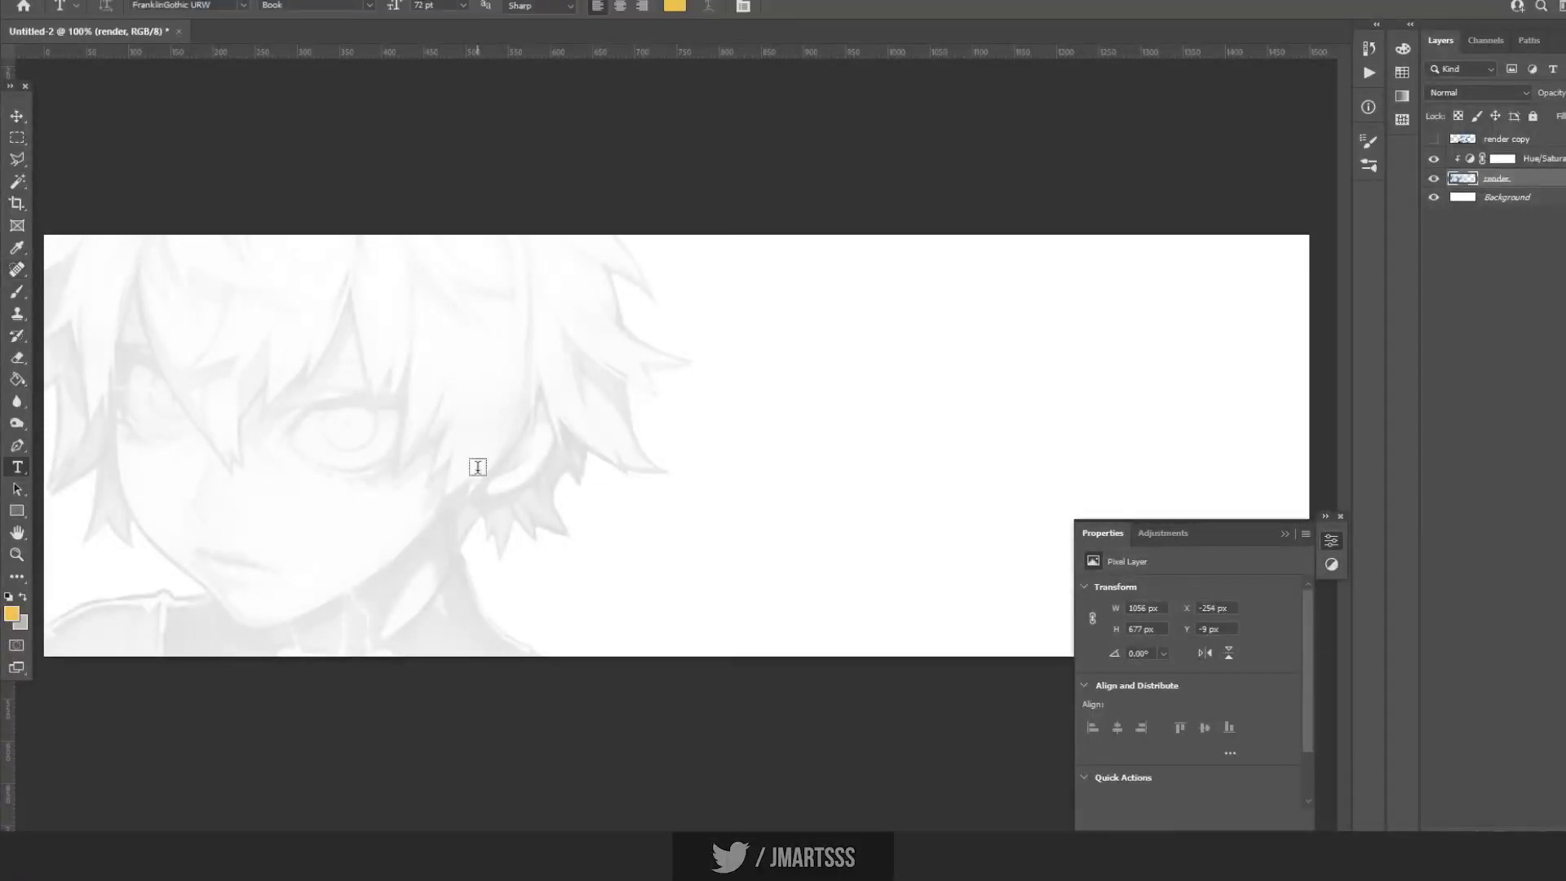
Duplicate the faint render with its Hue/Saturation layer, rotate the copy about -17.8° and place it on the banner's right side.
{"action": "left_click", "coordinate": [1558, 163], "text": "shift"}
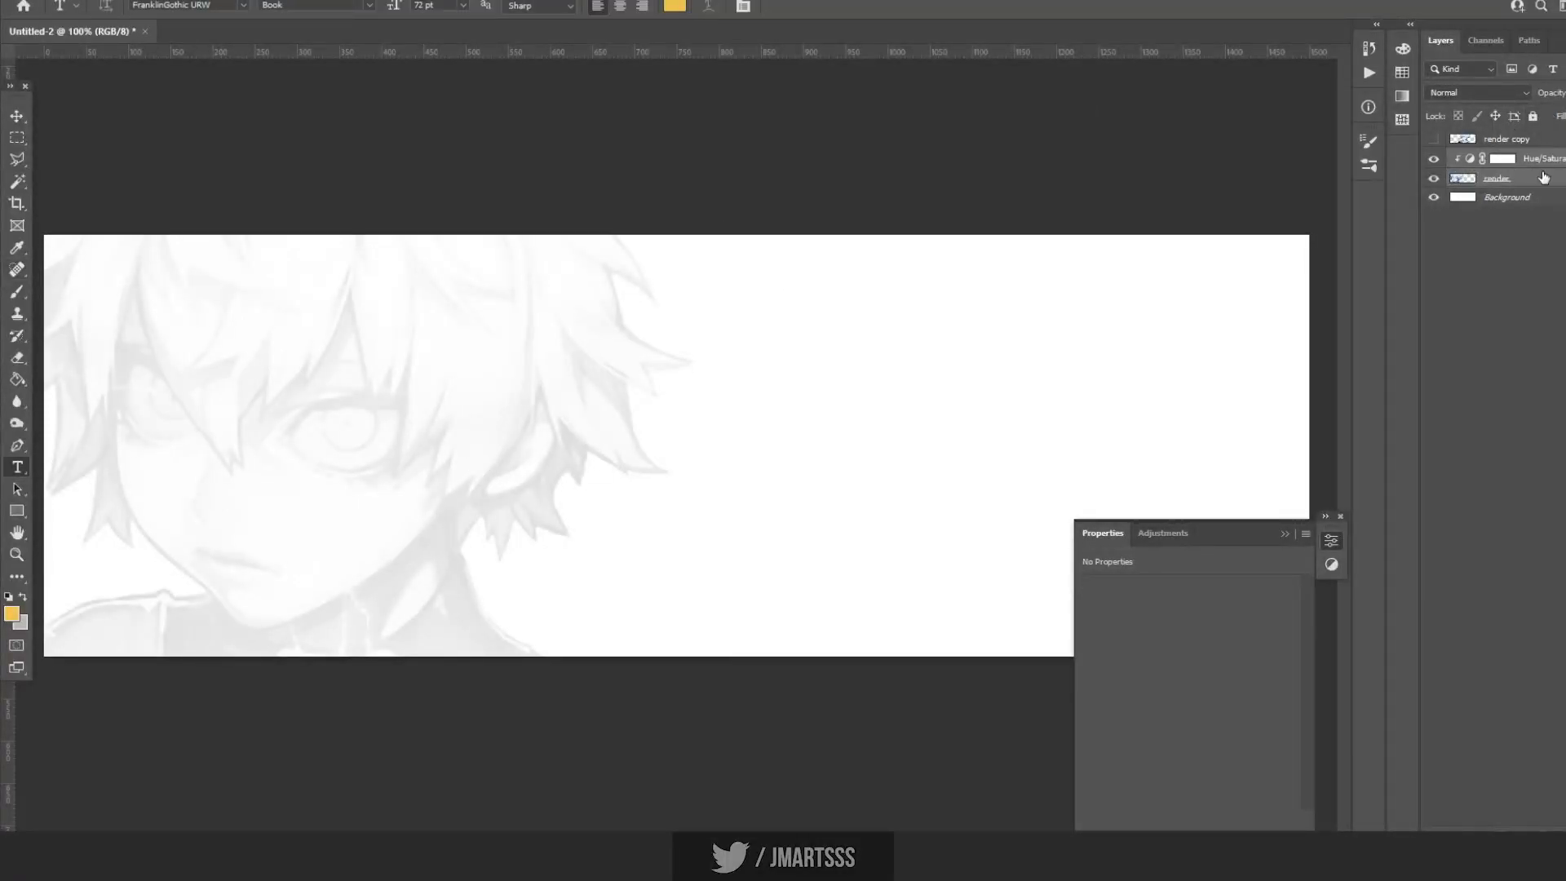
{"action": "key", "text": "ctrl+j"}
{"action": "key", "text": "ctrl+t"}
{"action": "left_click_drag", "start_coordinate": [604, 523], "coordinate": [1192, 350]}
{"action": "left_click_drag", "start_coordinate": [1031, 352], "coordinate": [1111, 210]}
{"action": "left_click_drag", "start_coordinate": [1083, 63], "coordinate": [991, 82]}
{"action": "left_click_drag", "start_coordinate": [1073, 283], "coordinate": [1131, 316]}
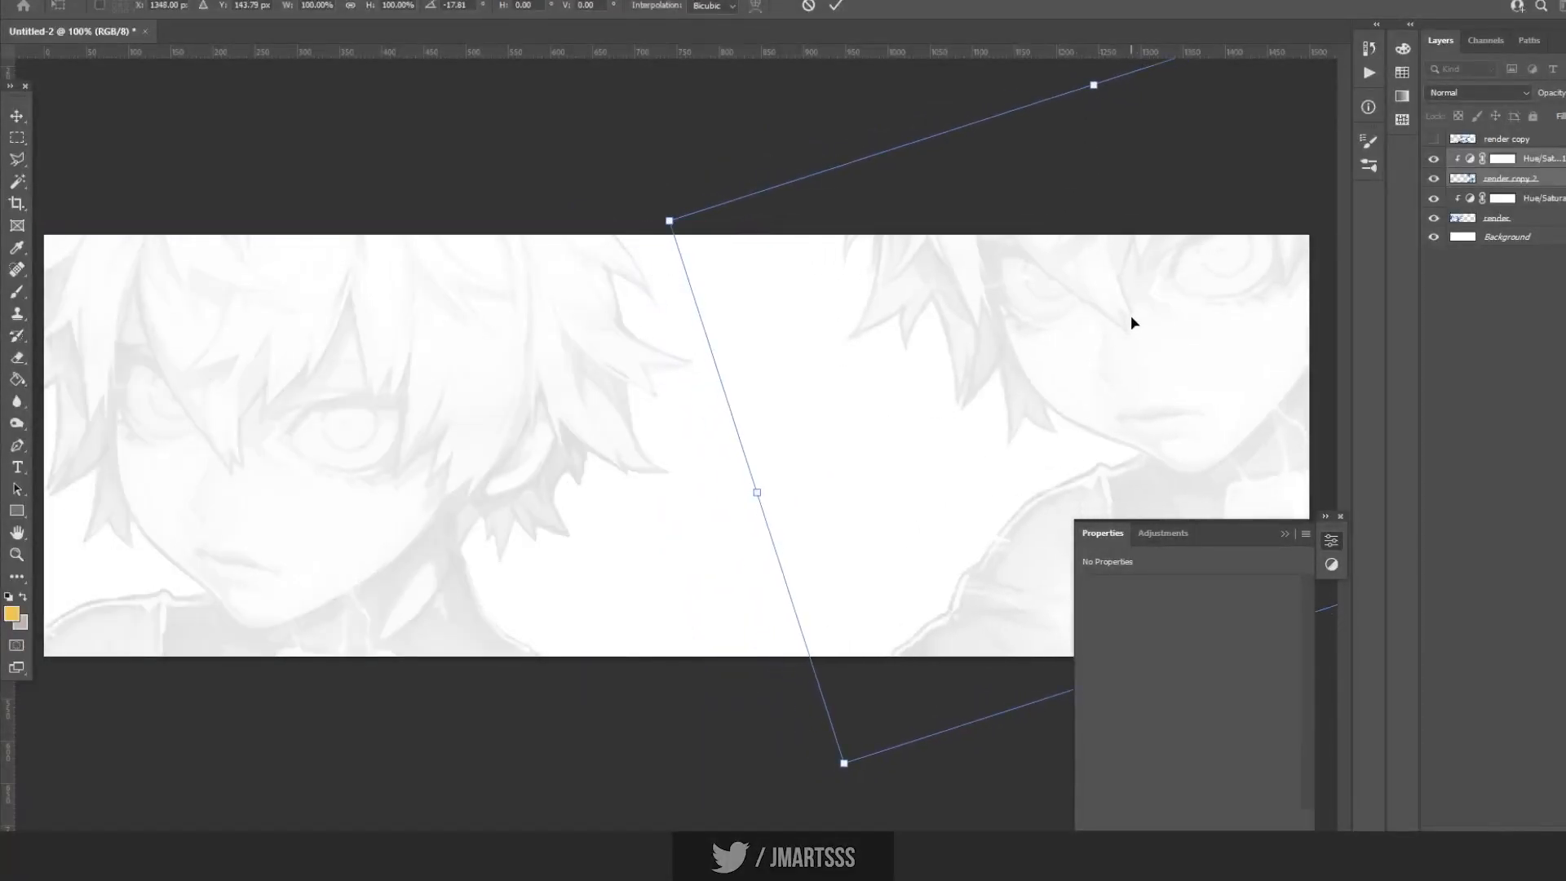
{"action": "key", "text": "Return"}
{"action": "key", "text": "t"}
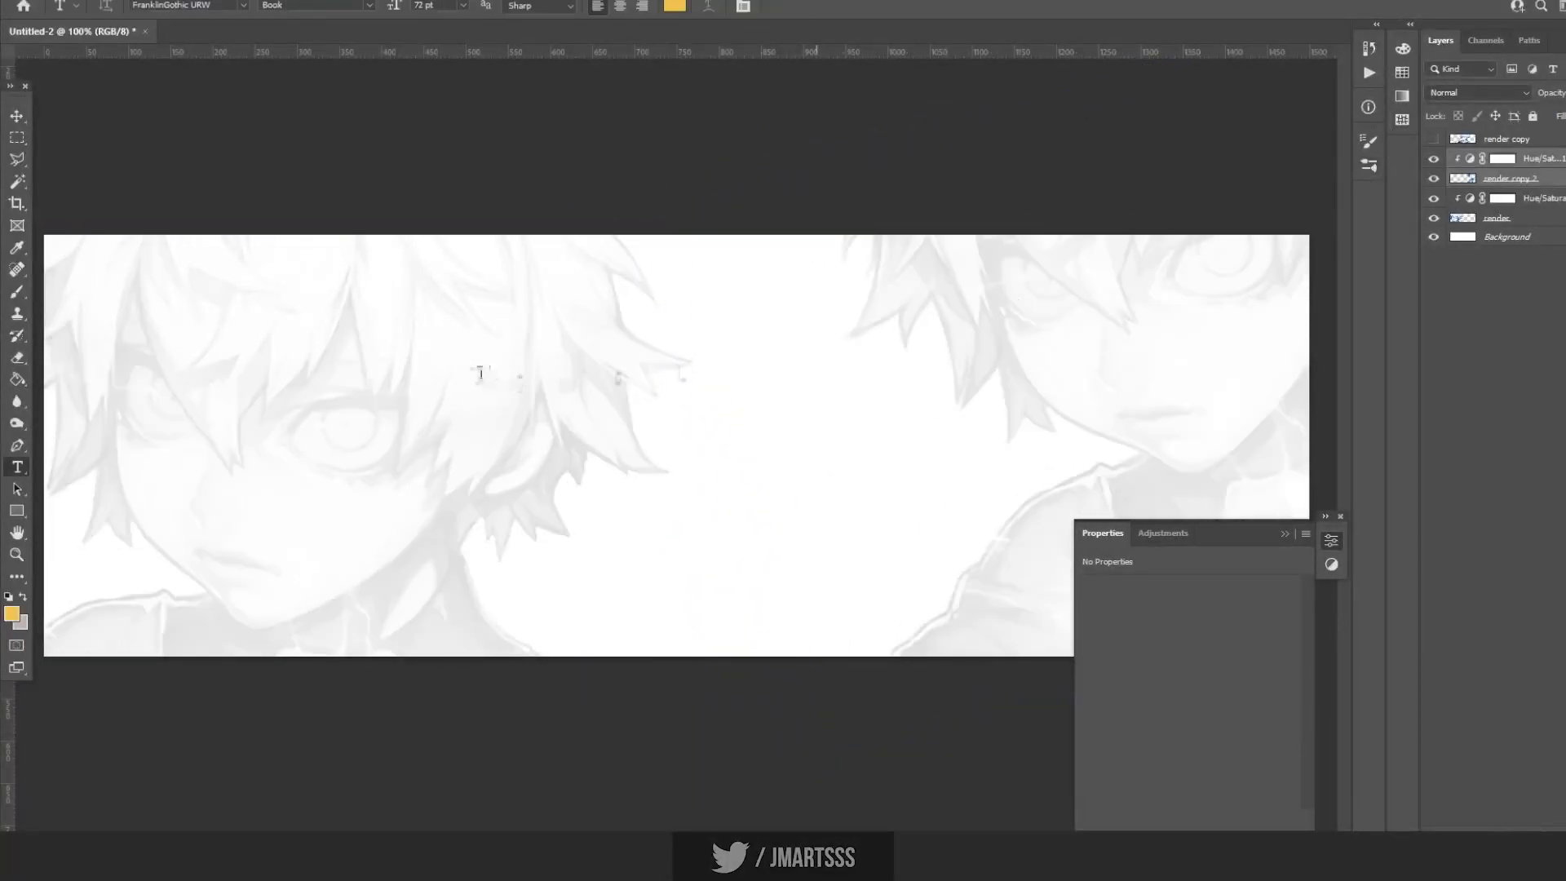
Flip the left faint render horizontally, tilt it slightly and reposition it at the banner's left edge.
{"action": "key", "text": "v"}
{"action": "left_click", "coordinate": [310, 309]}
{"action": "key", "text": "ctrl+t"}
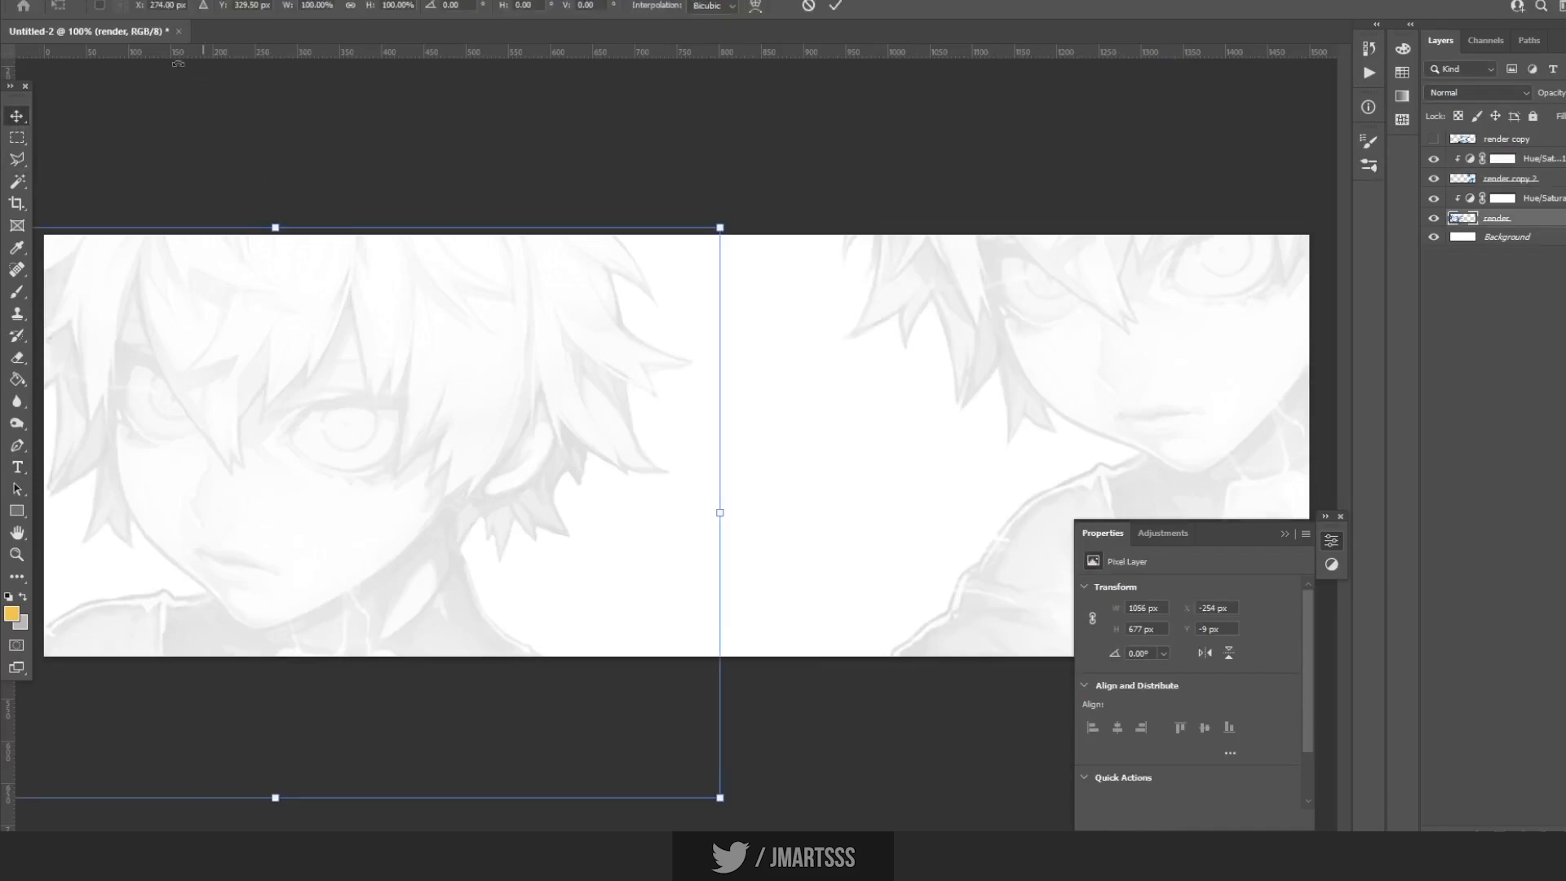
{"action": "left_click", "coordinate": [64, 2]}
{"action": "mouse_move", "coordinate": [164, 364]}
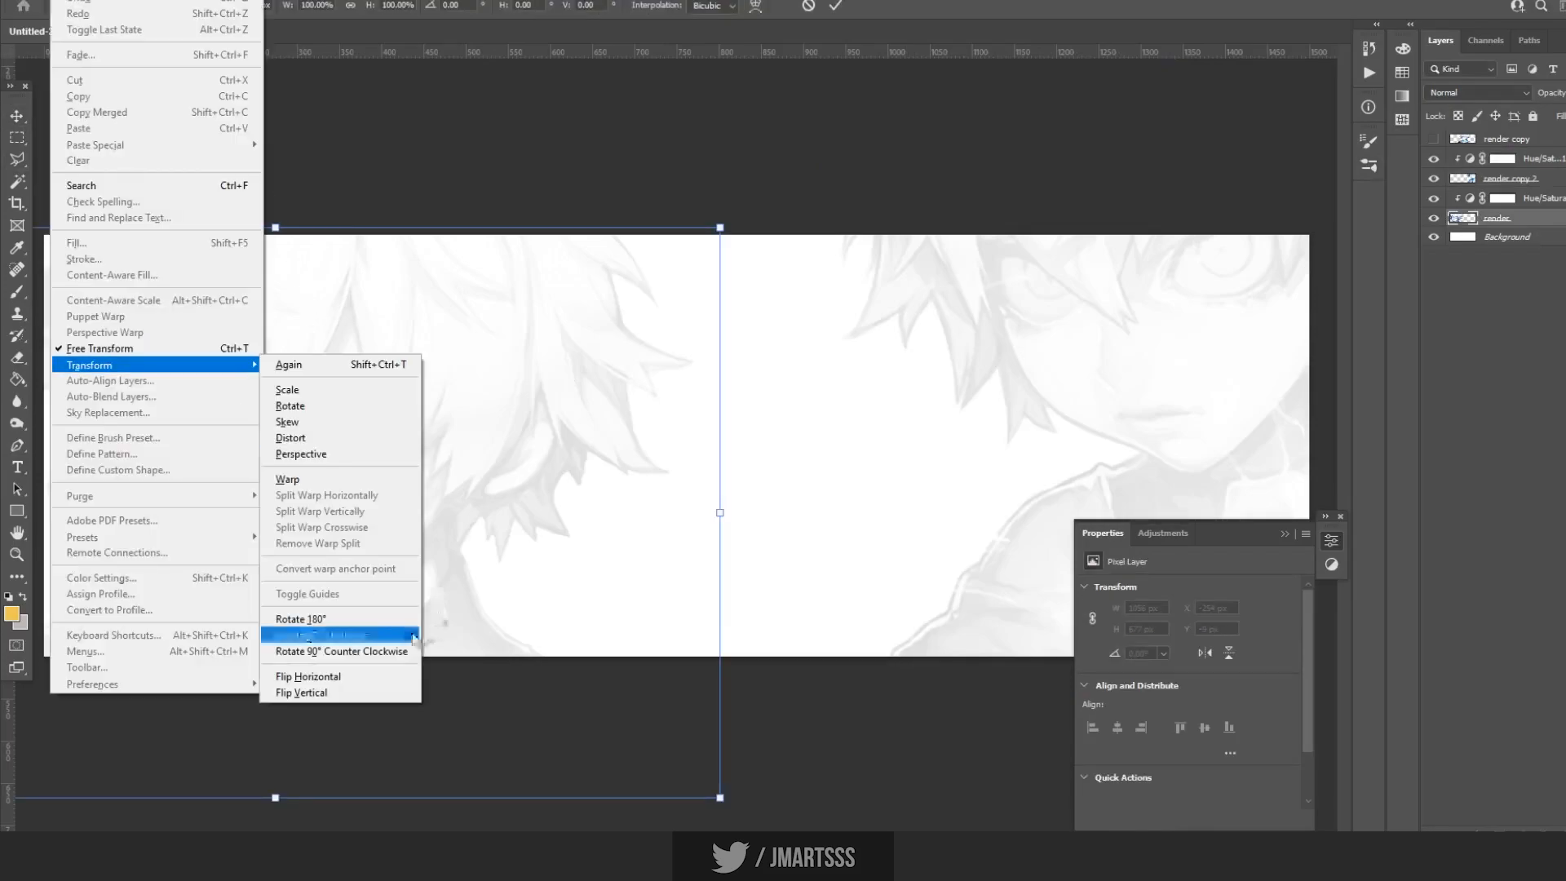
{"action": "left_click", "coordinate": [350, 677]}
{"action": "left_click_drag", "start_coordinate": [743, 538], "coordinate": [769, 605]}
{"action": "left_click_drag", "start_coordinate": [634, 599], "coordinate": [567, 556]}
{"action": "key", "text": "Return"}
{"action": "key", "text": "ctrl+minus"}
{"action": "key", "text": "ctrl+plus"}
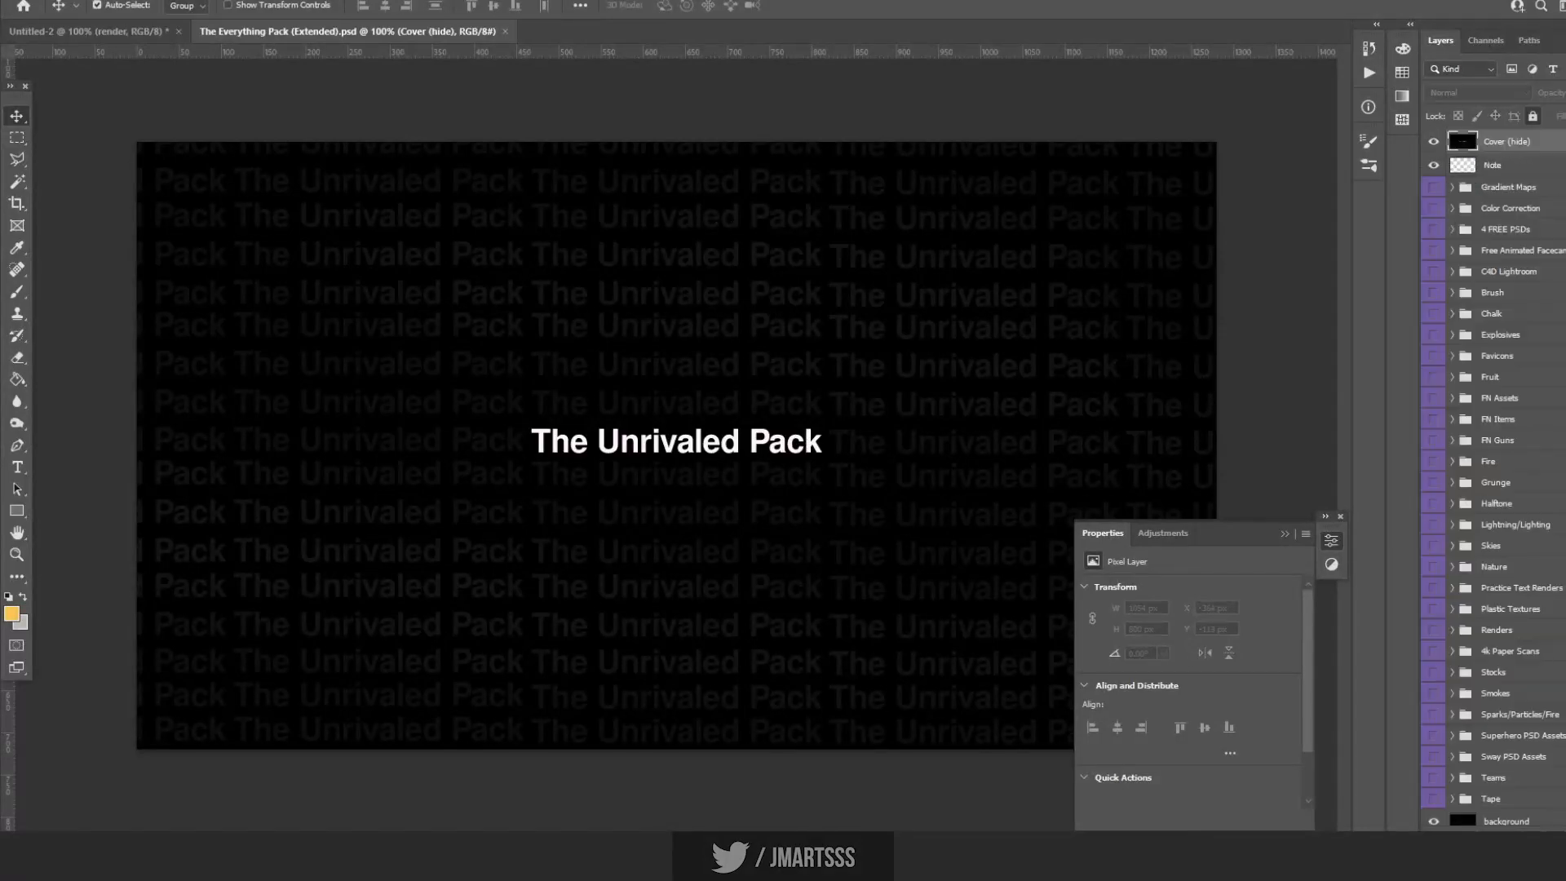
Hide the Note and Cover (hide) layers in The Everything Pack (Extended).psd and close the Properties window.
{"action": "left_click", "coordinate": [1433, 165]}
{"action": "left_click", "coordinate": [1433, 141]}
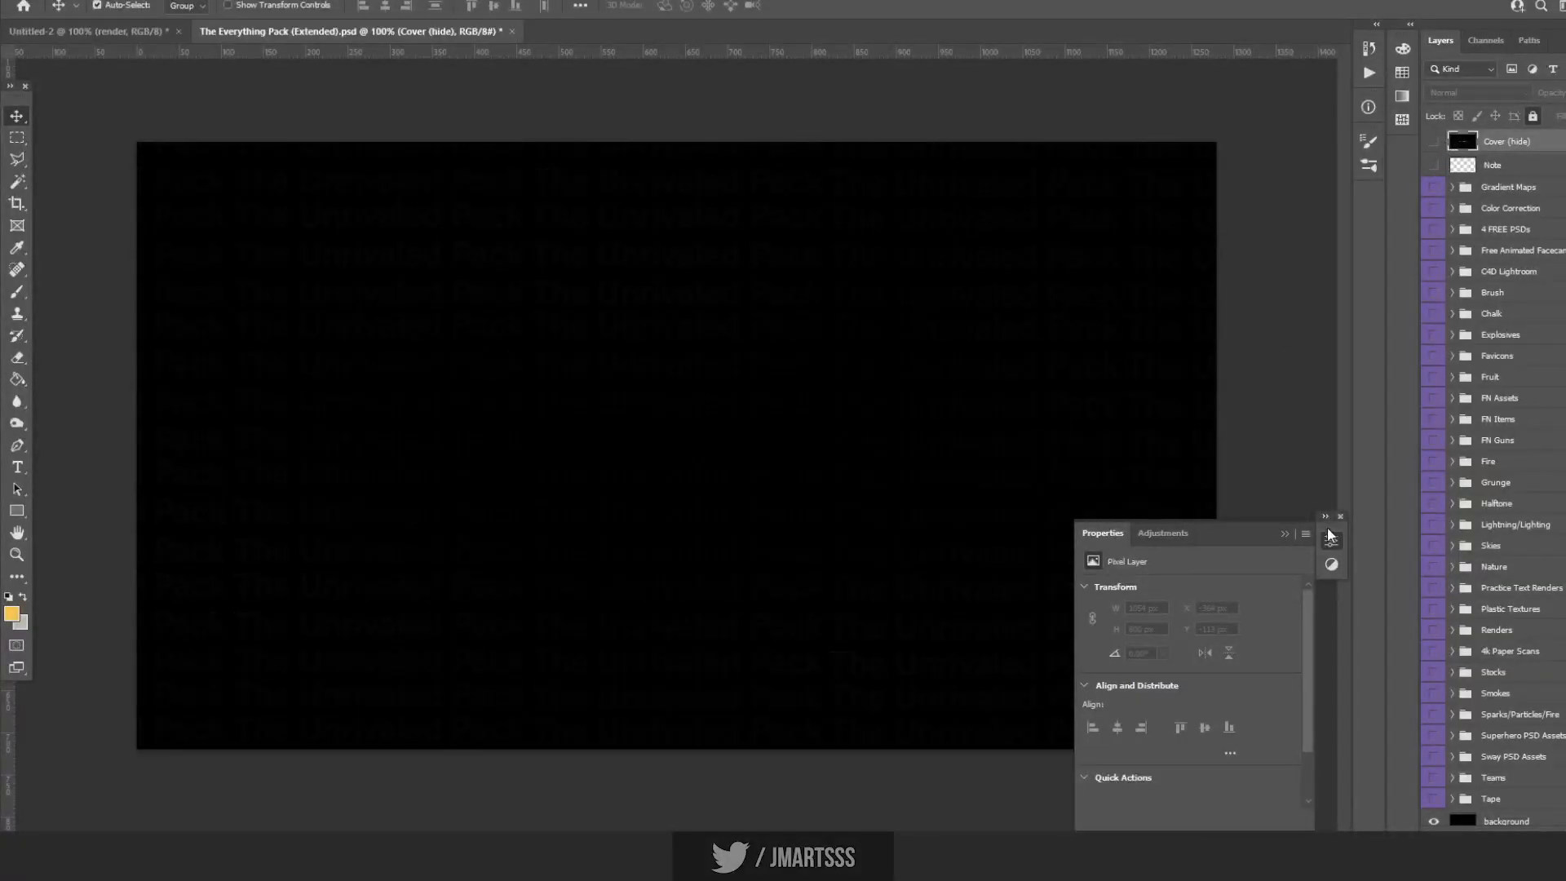
{"action": "left_click", "coordinate": [1341, 517]}
Preview the FN Guns and Chalk groups in the asset pack.
{"action": "left_click", "coordinate": [1433, 440]}
{"action": "left_click", "coordinate": [1433, 439]}
{"action": "left_click", "coordinate": [1434, 312]}
{"action": "left_click", "coordinate": [1433, 312]}
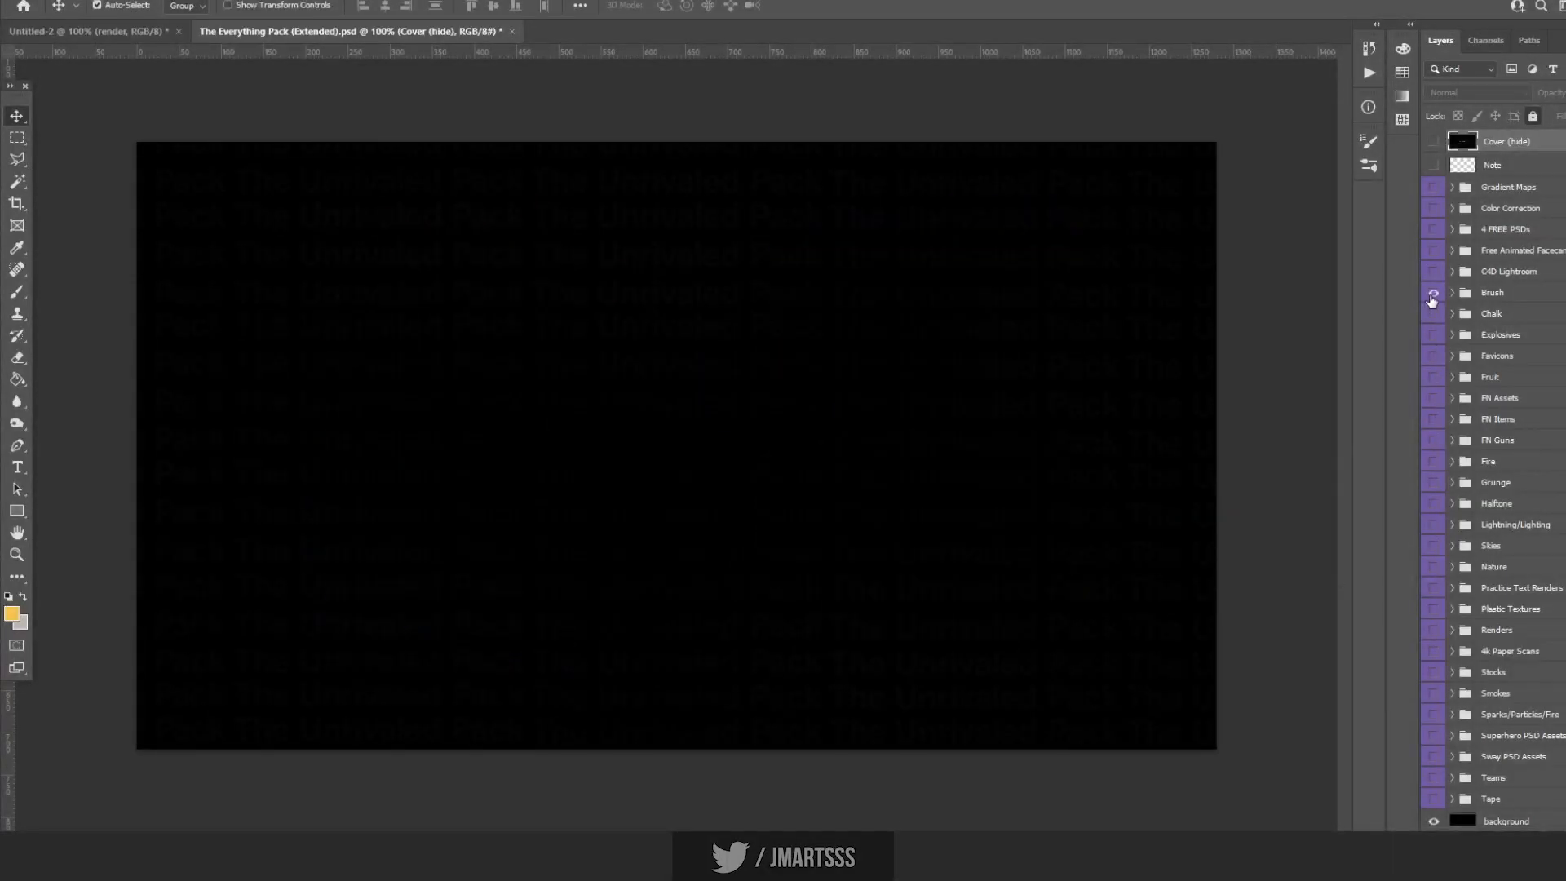
Show layer 1 of the Brush group, copy it into Untitled-2 and place it just below the render copy layer.
{"action": "left_click", "coordinate": [1433, 293]}
{"action": "left_click", "coordinate": [1453, 292]}
{"action": "left_click", "coordinate": [1434, 315]}
{"action": "left_click", "coordinate": [1433, 315]}
{"action": "left_click", "coordinate": [1526, 317]}
{"action": "left_click_drag", "start_coordinate": [1528, 316], "coordinate": [859, 641]}
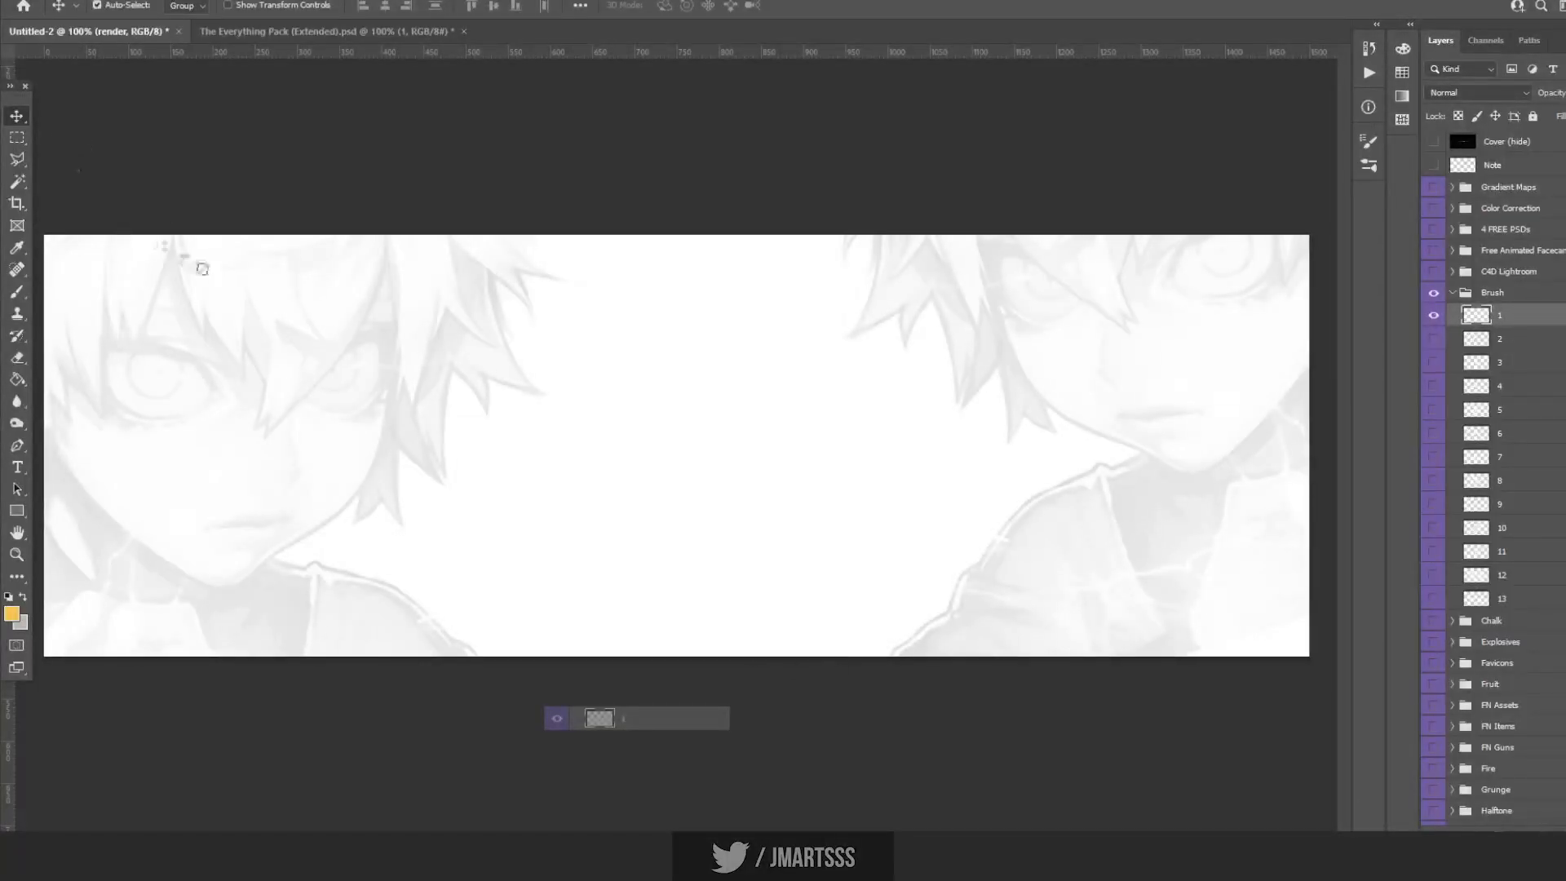
{"action": "left_click_drag", "start_coordinate": [202, 269], "coordinate": [584, 545]}
{"action": "left_click_drag", "start_coordinate": [1511, 214], "coordinate": [1521, 149]}
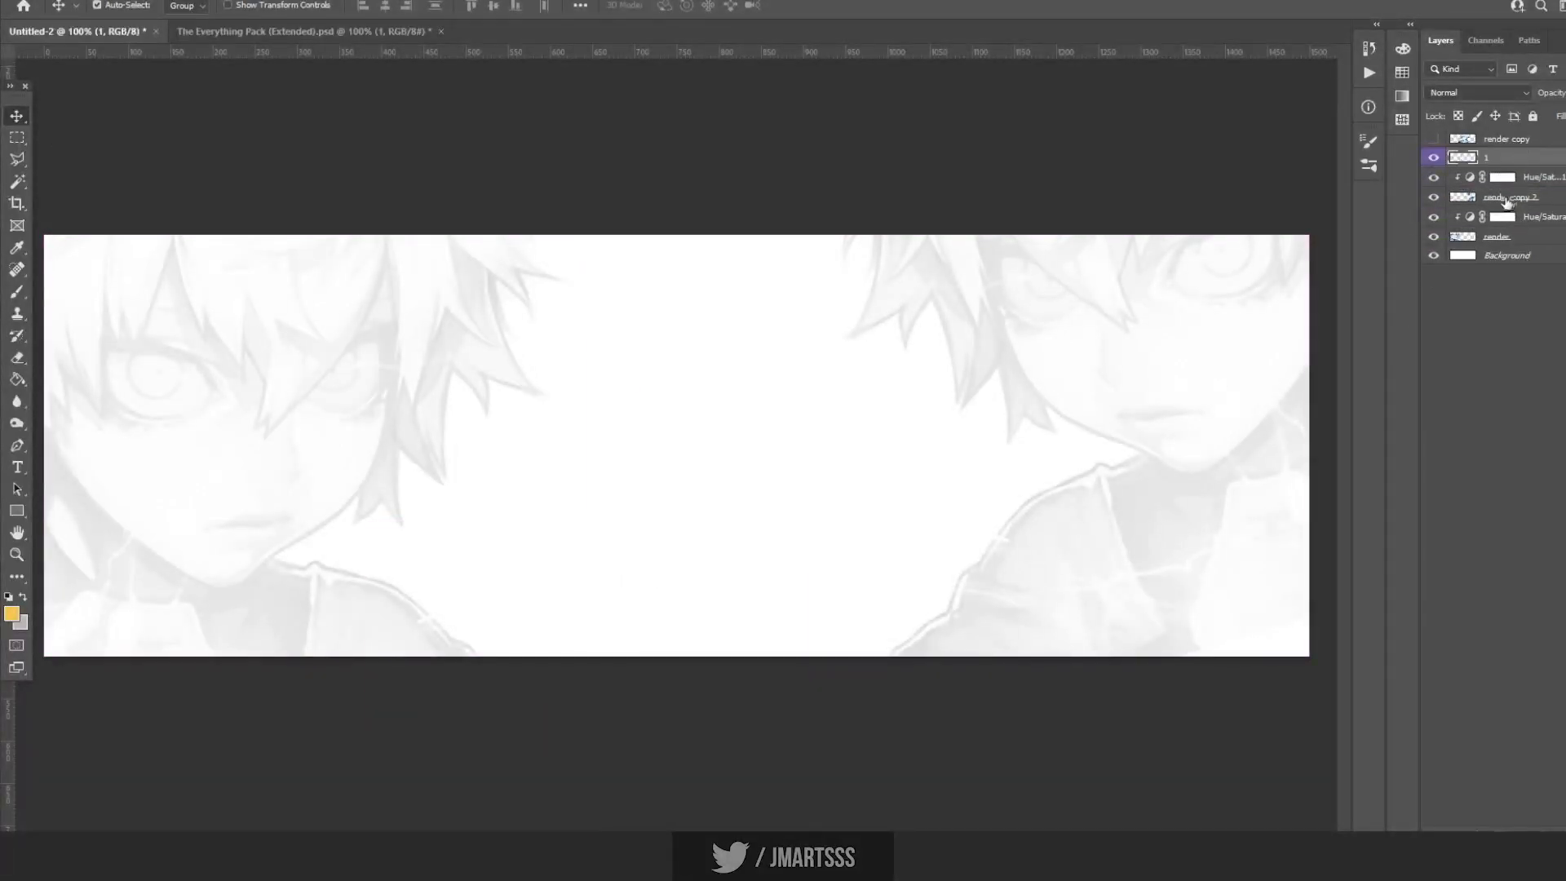
Transform brush layer 1, repositioning it toward the left side of the banner.
{"action": "key", "text": "ctrl+t"}
{"action": "left_click_drag", "start_coordinate": [644, 608], "coordinate": [128, 504]}
{"action": "key", "text": "ctrl+minus"}
{"action": "mouse_move", "coordinate": [364, 578]}
{"action": "left_mouse_down"}
{"action": "mouse_move", "coordinate": [350, 509]}
{"action": "mouse_move", "coordinate": [298, 541]}
{"action": "left_mouse_up"}
{"action": "key", "text": "Return"}
{"action": "key", "text": "j"}
{"action": "key", "text": "t"}
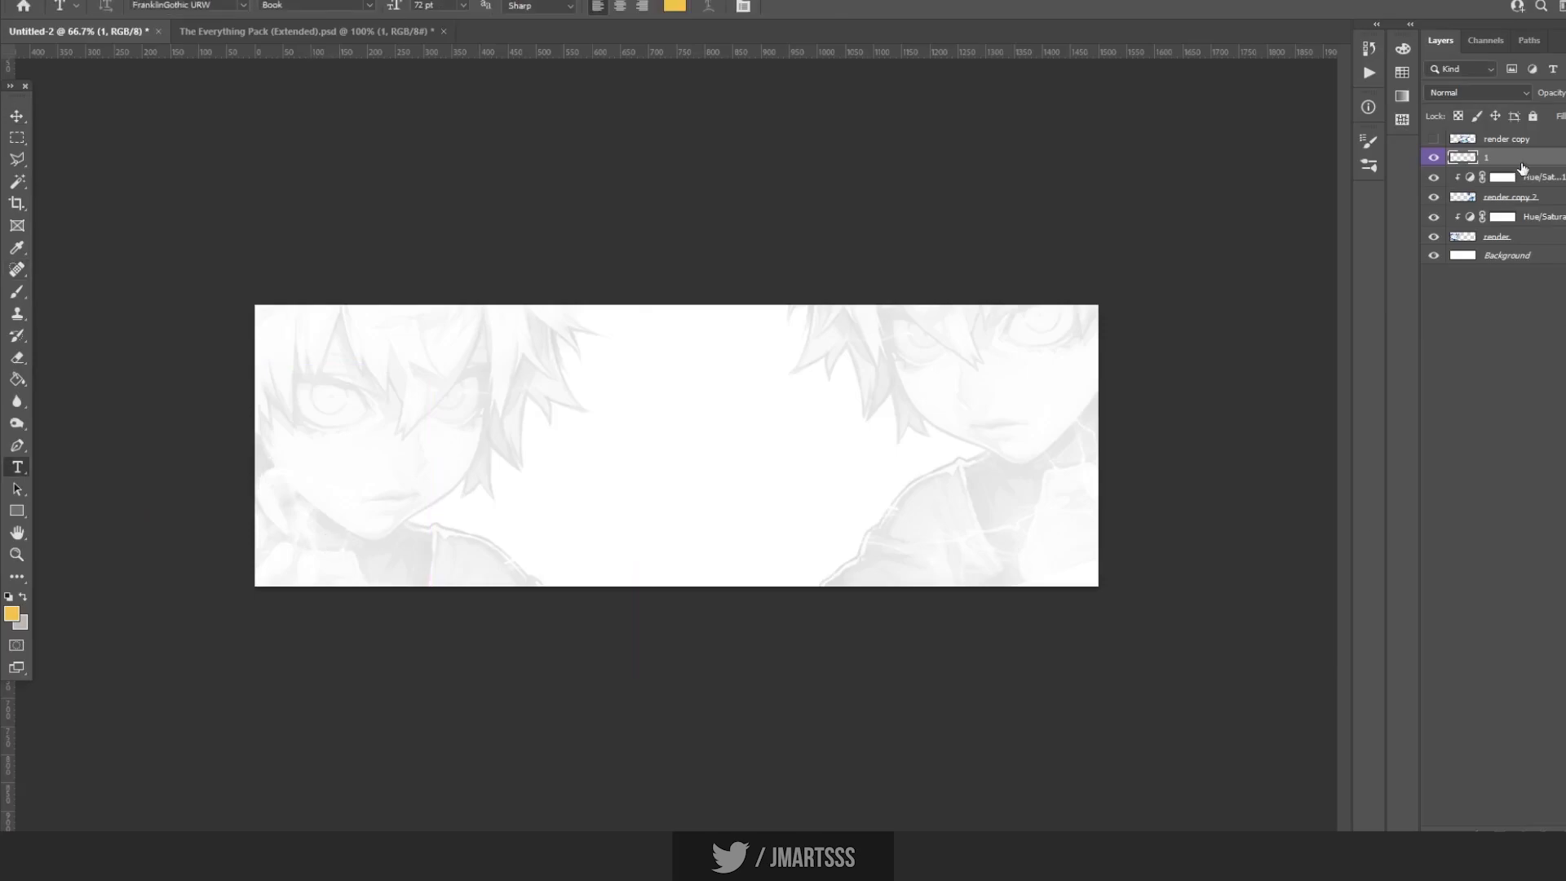
Duplicate brush layer 1 and move the copy up to X 574.50 px, Y 25.00 px.
{"action": "key", "text": "ctrl+j"}
{"action": "key", "text": "ctrl+t"}
{"action": "left_click_drag", "start_coordinate": [437, 429], "coordinate": [682, 269]}
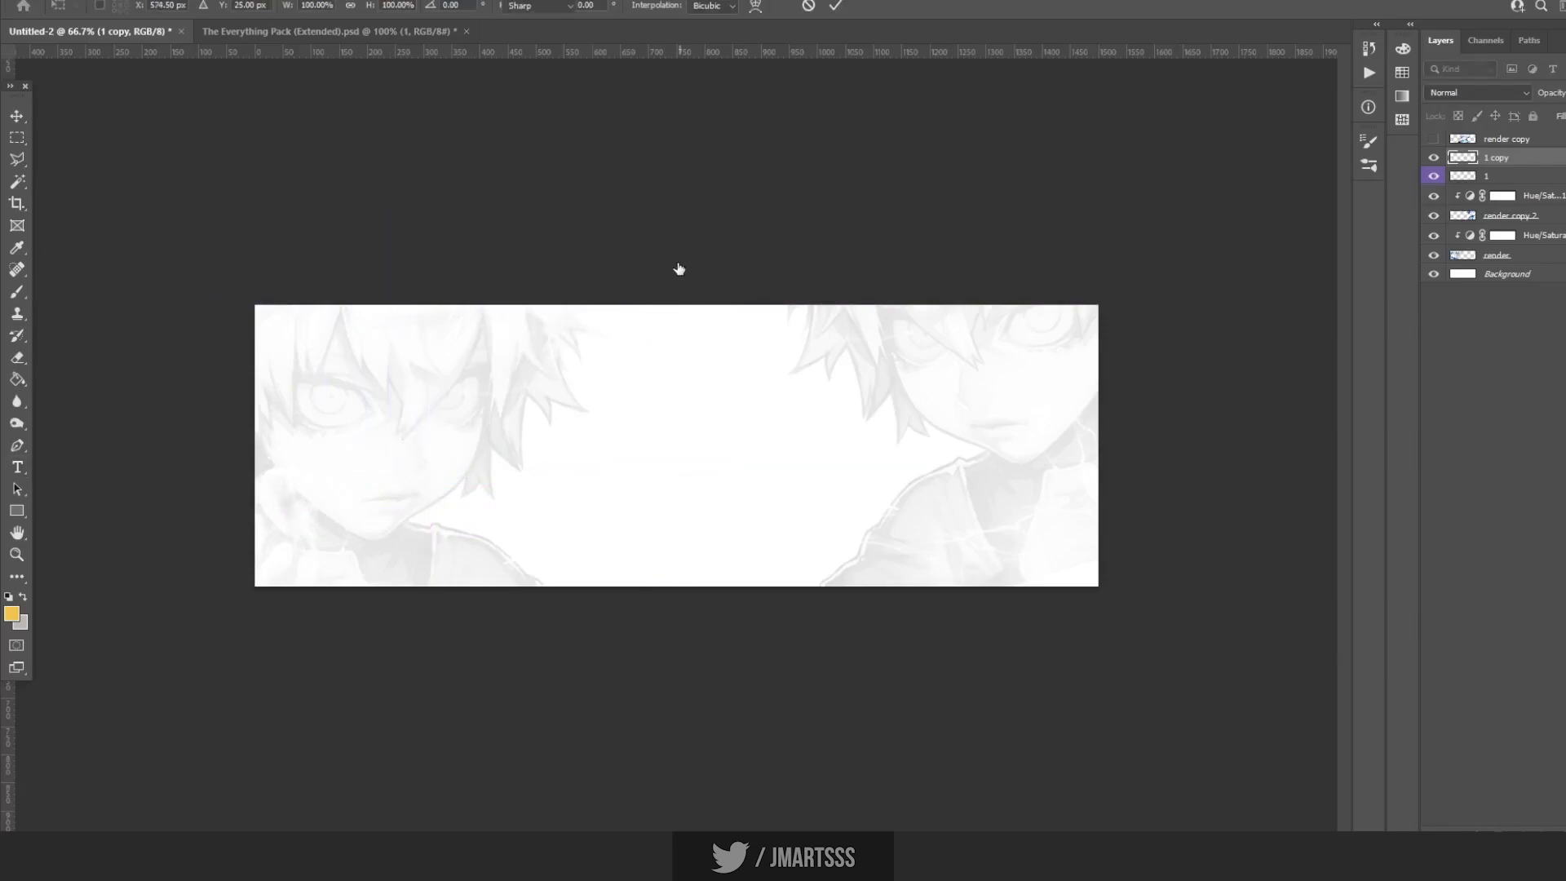
{"action": "key", "text": "Return"}
Duplicate the brush copy again and transform the new copy over the lower-left part of the banner.
{"action": "key", "text": "ctrl+j"}
{"action": "key", "text": "ctrl+t"}
{"action": "left_click_drag", "start_coordinate": [570, 415], "coordinate": [369, 682]}
{"action": "left_click_drag", "start_coordinate": [538, 602], "coordinate": [513, 560]}
{"action": "left_click_drag", "start_coordinate": [661, 566], "coordinate": [622, 458]}
{"action": "left_click_drag", "start_coordinate": [374, 496], "coordinate": [399, 549]}
{"action": "key", "text": "Return"}
Duplicate brush layer 1 copy 2 and move the new copy across to the right side of the banner.
{"action": "key", "text": "ctrl+j"}
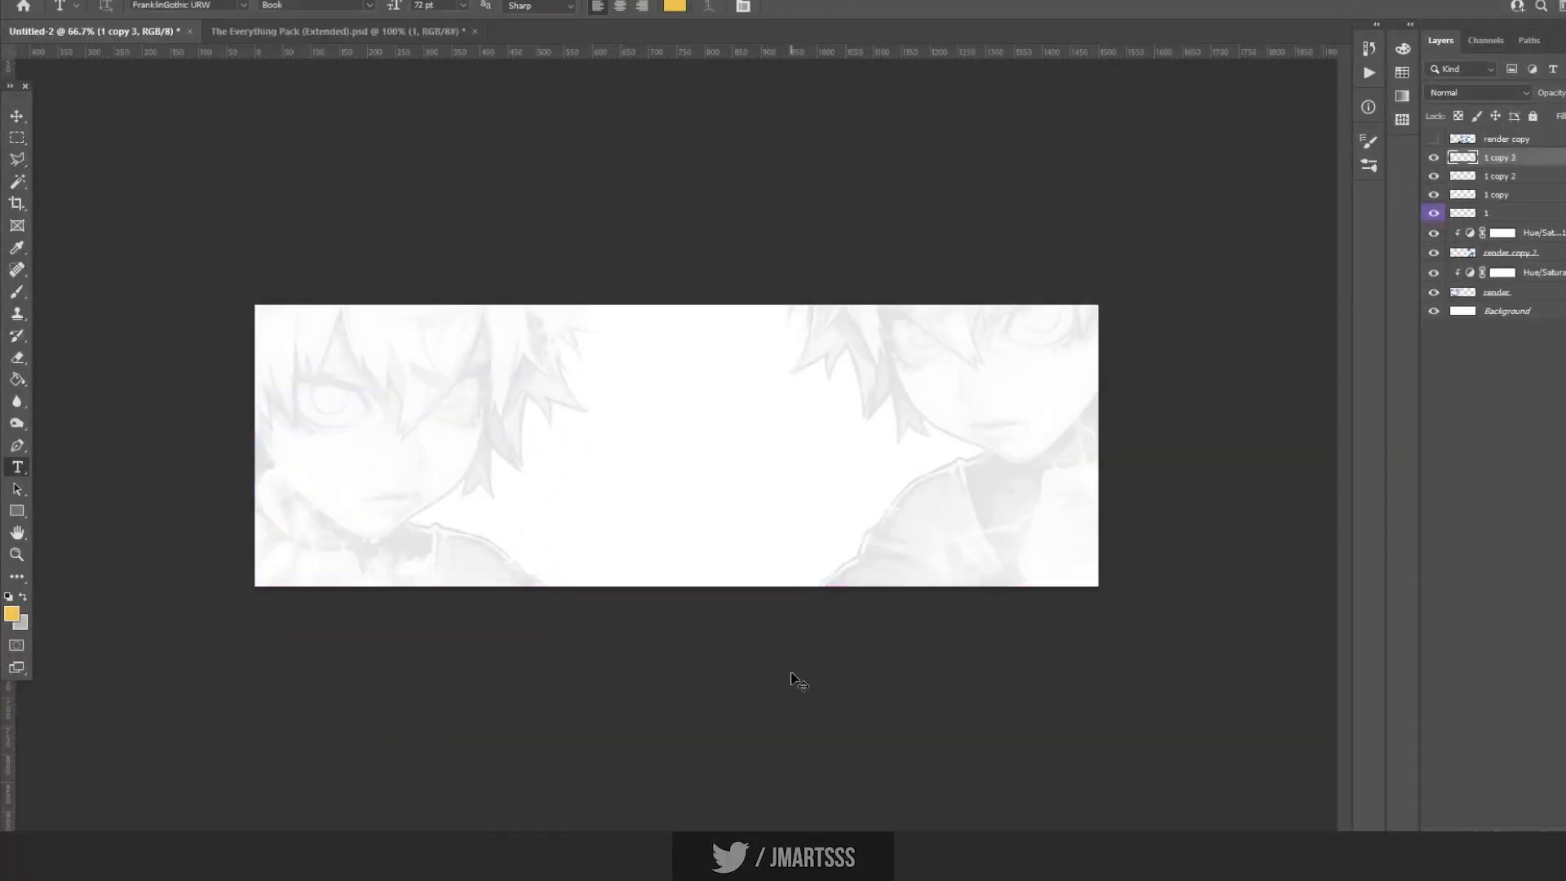
{"action": "key", "text": "ctrl+t"}
{"action": "left_click_drag", "start_coordinate": [456, 674], "coordinate": [1081, 540]}
{"action": "key", "text": "Return"}
Duplicate brush layer 1 copy 3 and transform the new copy over the right-hand character.
{"action": "key", "text": "ctrl+j"}
{"action": "key", "text": "ctrl+t"}
{"action": "left_click_drag", "start_coordinate": [1196, 476], "coordinate": [1111, 318]}
{"action": "left_click_drag", "start_coordinate": [1086, 459], "coordinate": [961, 502]}
{"action": "key", "text": "Return"}
Add two more duplicates of the brush over the right-hand character, the last one at X 1256.50 px, Y 238.00 px.
{"action": "key", "text": "ctrl+j"}
{"action": "key", "text": "ctrl+t"}
{"action": "key", "text": "Return"}
{"action": "key", "text": "ctrl+j"}
{"action": "key", "text": "ctrl+t"}
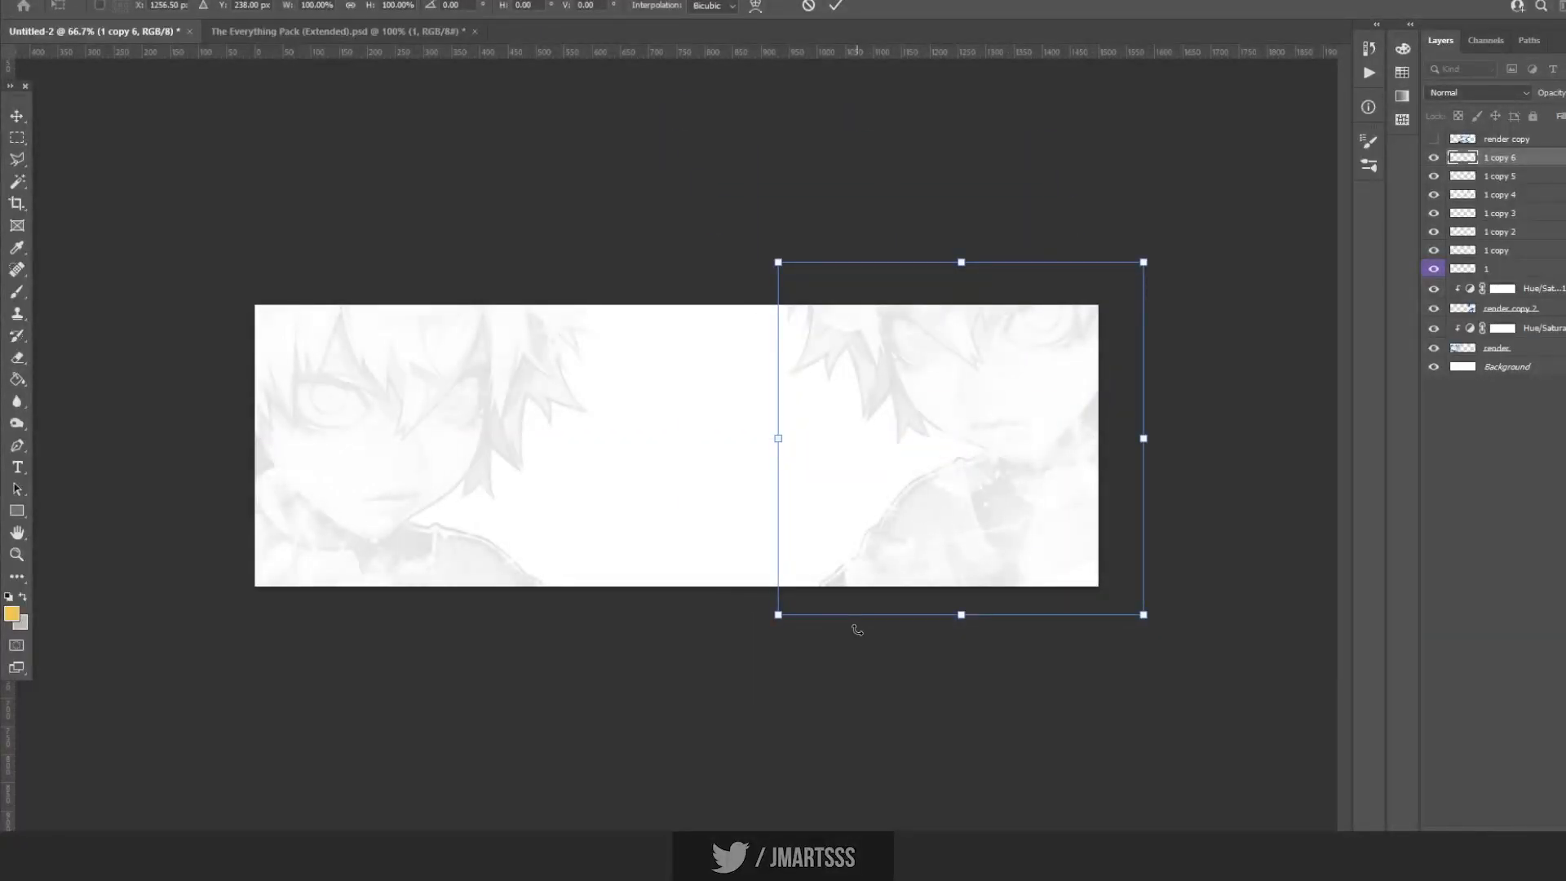
{"action": "key", "text": "Return"}
Duplicate brush layer 1 copy 6 and move the new copy over the left character to X 424.50 px, Y 238.00 px.
{"action": "key", "text": "ctrl+j"}
{"action": "key", "text": "ctrl+t"}
{"action": "left_click_drag", "start_coordinate": [996, 563], "coordinate": [517, 542]}
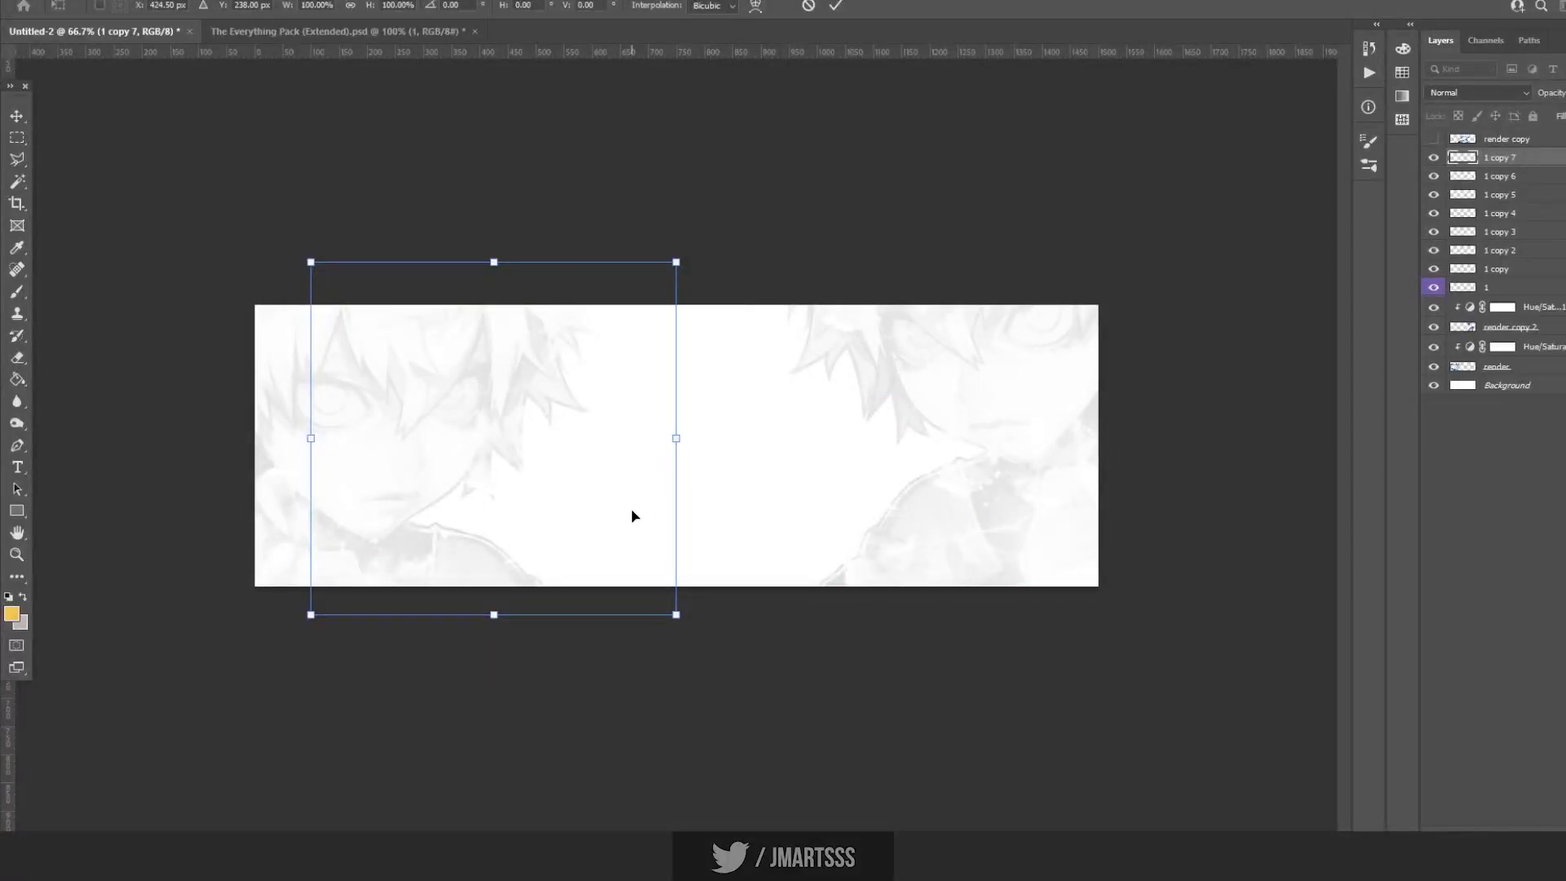
{"action": "key", "text": "Return"}
Duplicate brush layer 1 copy 7 and move the new copy toward the centre of the banner.
{"action": "key", "text": "ctrl+j"}
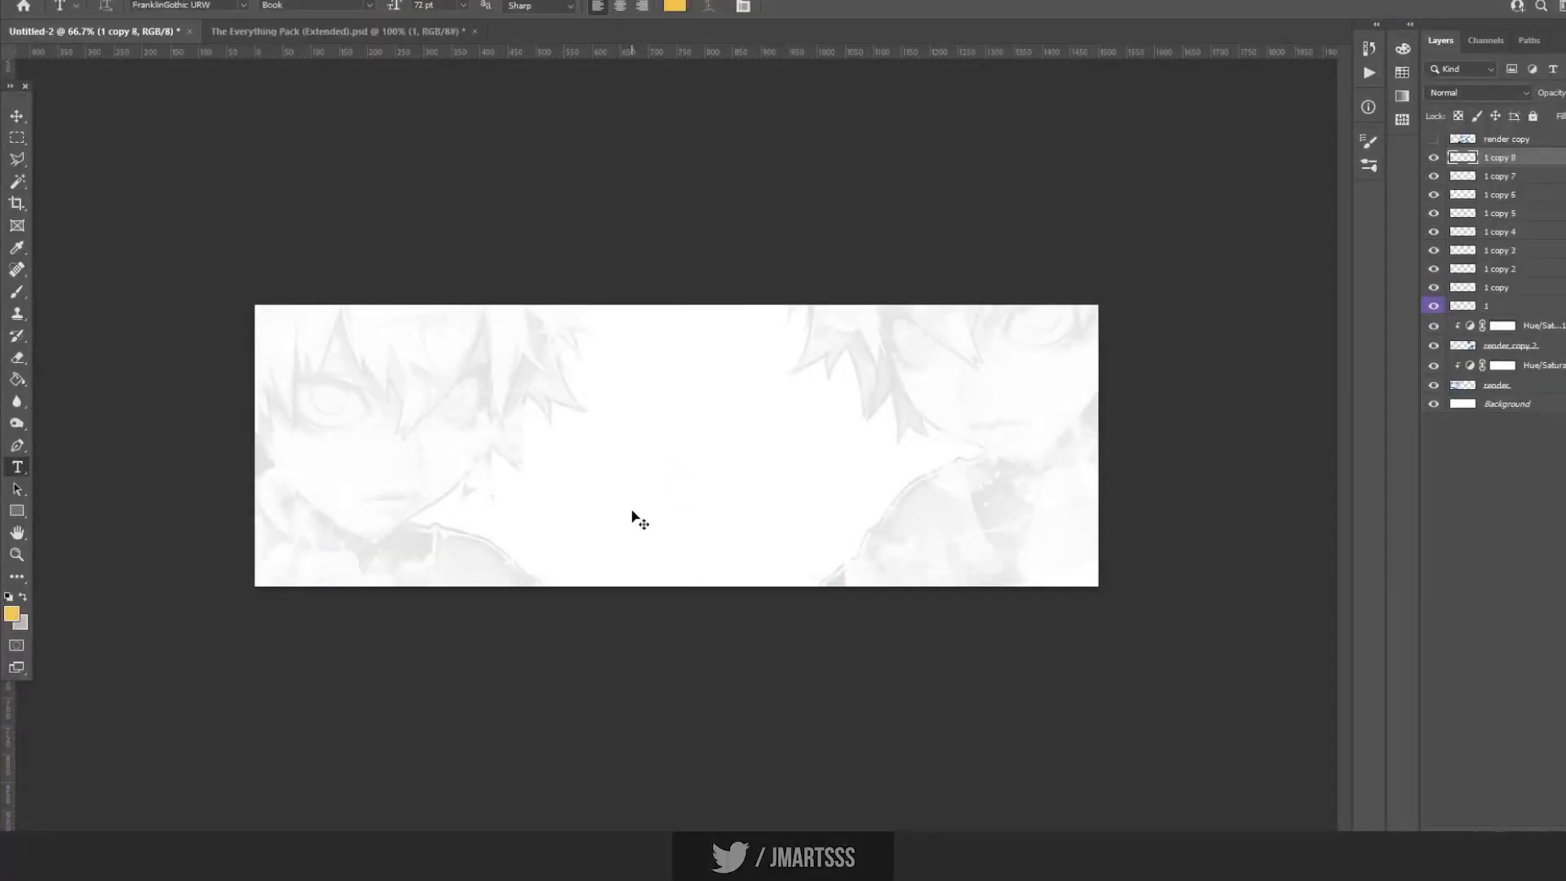
{"action": "key", "text": "ctrl+t"}
{"action": "left_click_drag", "start_coordinate": [476, 574], "coordinate": [728, 548]}
{"action": "key", "text": "Return"}
{"action": "key", "text": "t"}
Add a Brightness/Contrast adjustment clipped to layer 1 copy 8, with brightness -150 and contrast -50.
{"action": "left_click", "coordinate": [1535, 826]}
{"action": "left_click", "coordinate": [1509, 595]}
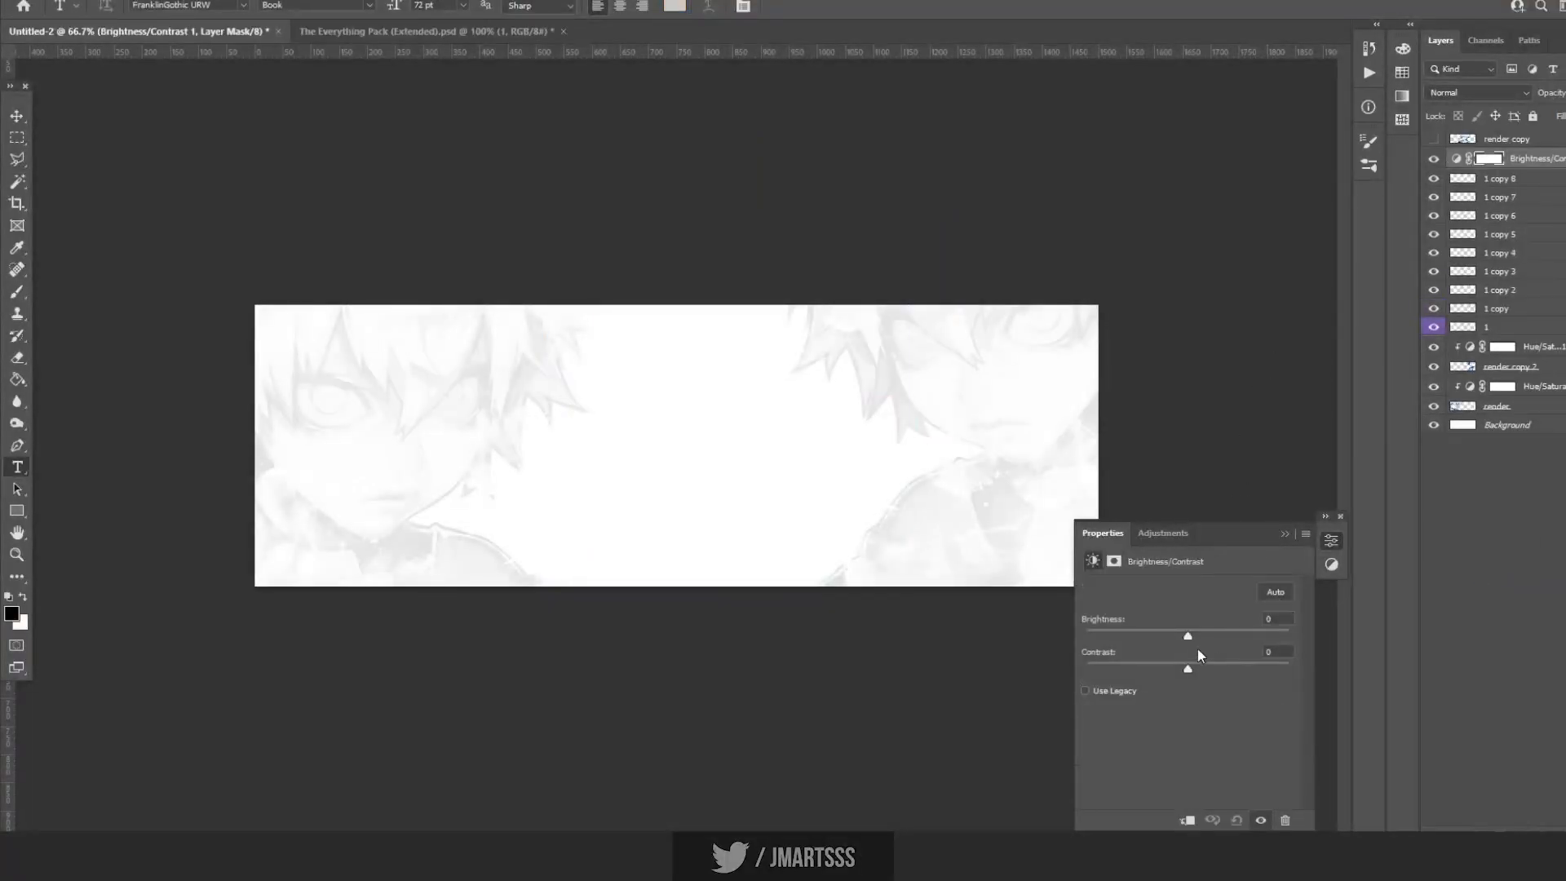
{"action": "left_click_drag", "start_coordinate": [1188, 635], "coordinate": [1137, 634]}
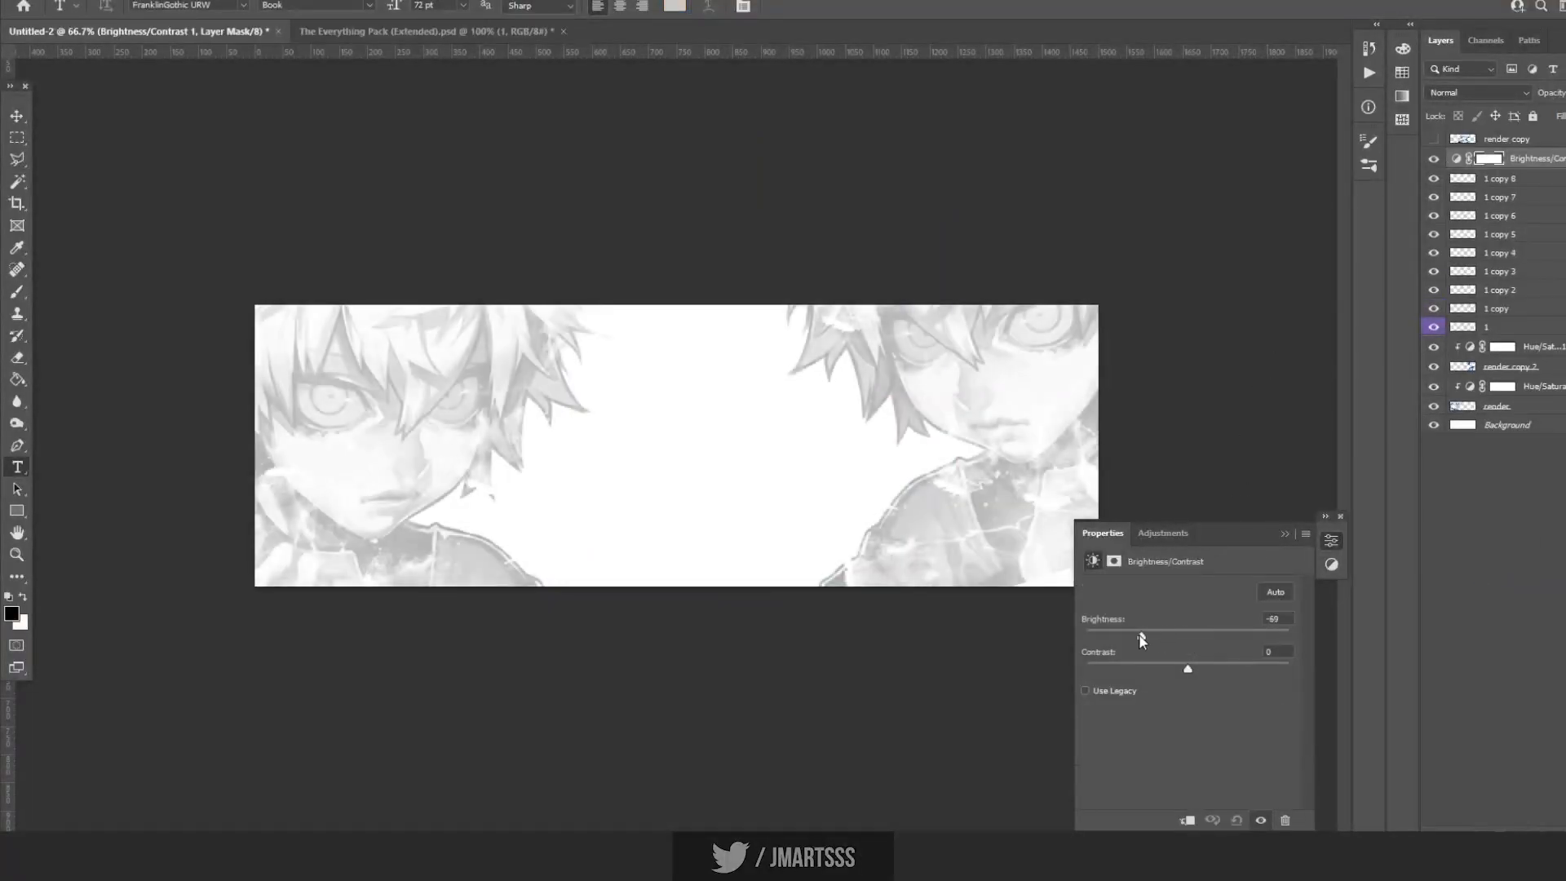
{"action": "left_click", "coordinate": [1513, 167], "text": "alt"}
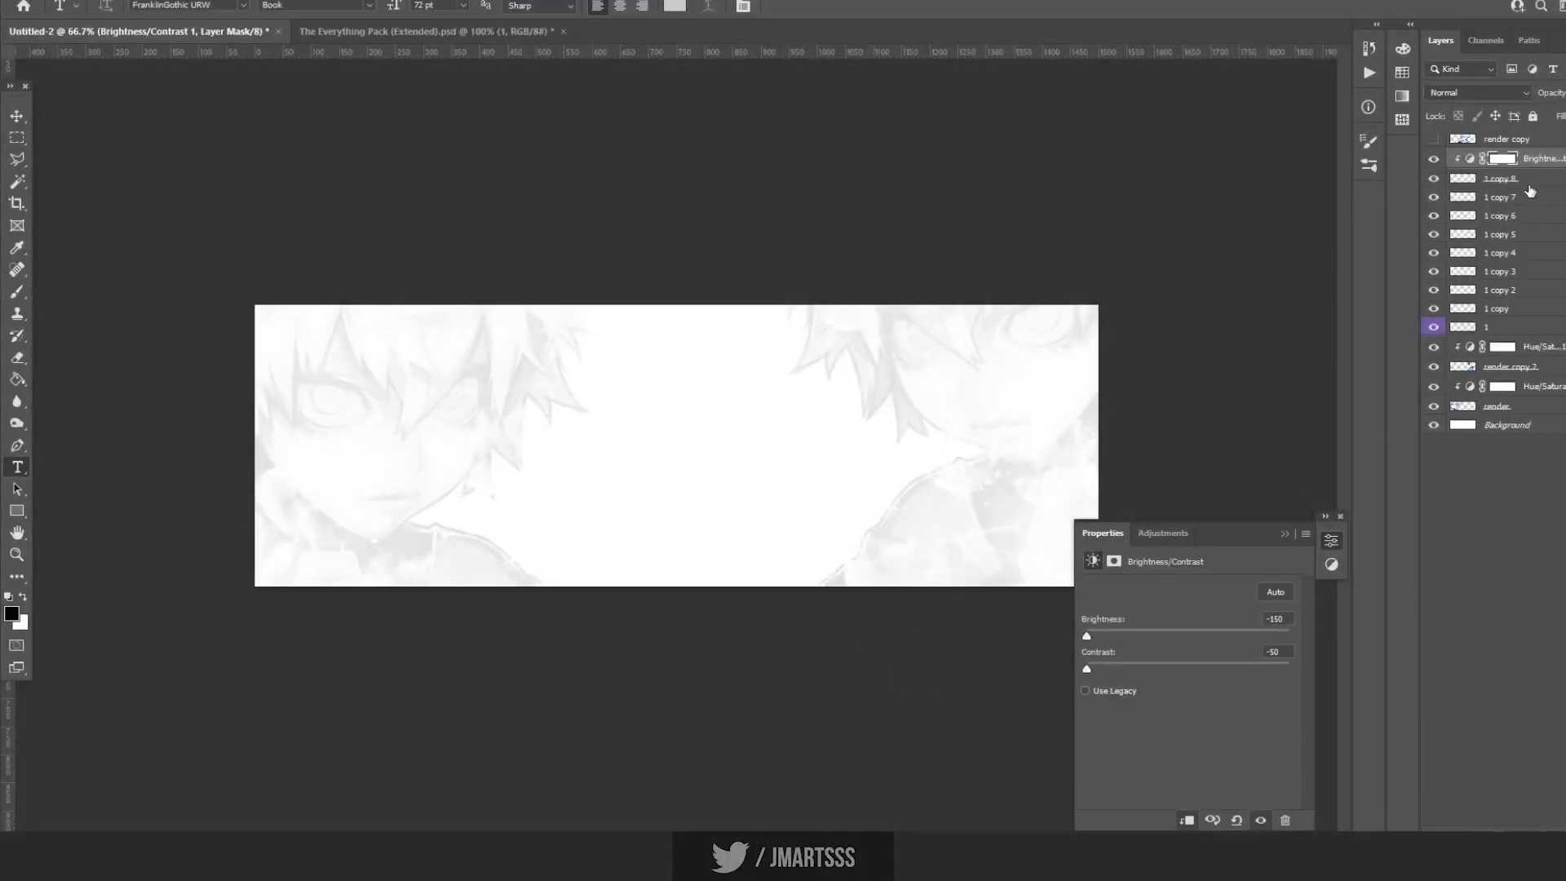
Move layer 1 copy 8 left so the brush splatter sits over the left character's face.
{"action": "left_click", "coordinate": [1527, 181]}
{"action": "key", "text": "ctrl+t"}
{"action": "left_click_drag", "start_coordinate": [685, 468], "coordinate": [307, 474]}
{"action": "key", "text": "Return"}
{"action": "key", "text": "t"}
Add a Levels adjustment above Brightness/Contrast, clip it to layer 1 copy 8 and lower the white output level to 205.
{"action": "left_click", "coordinate": [1542, 158]}
{"action": "left_click", "coordinate": [1529, 804]}
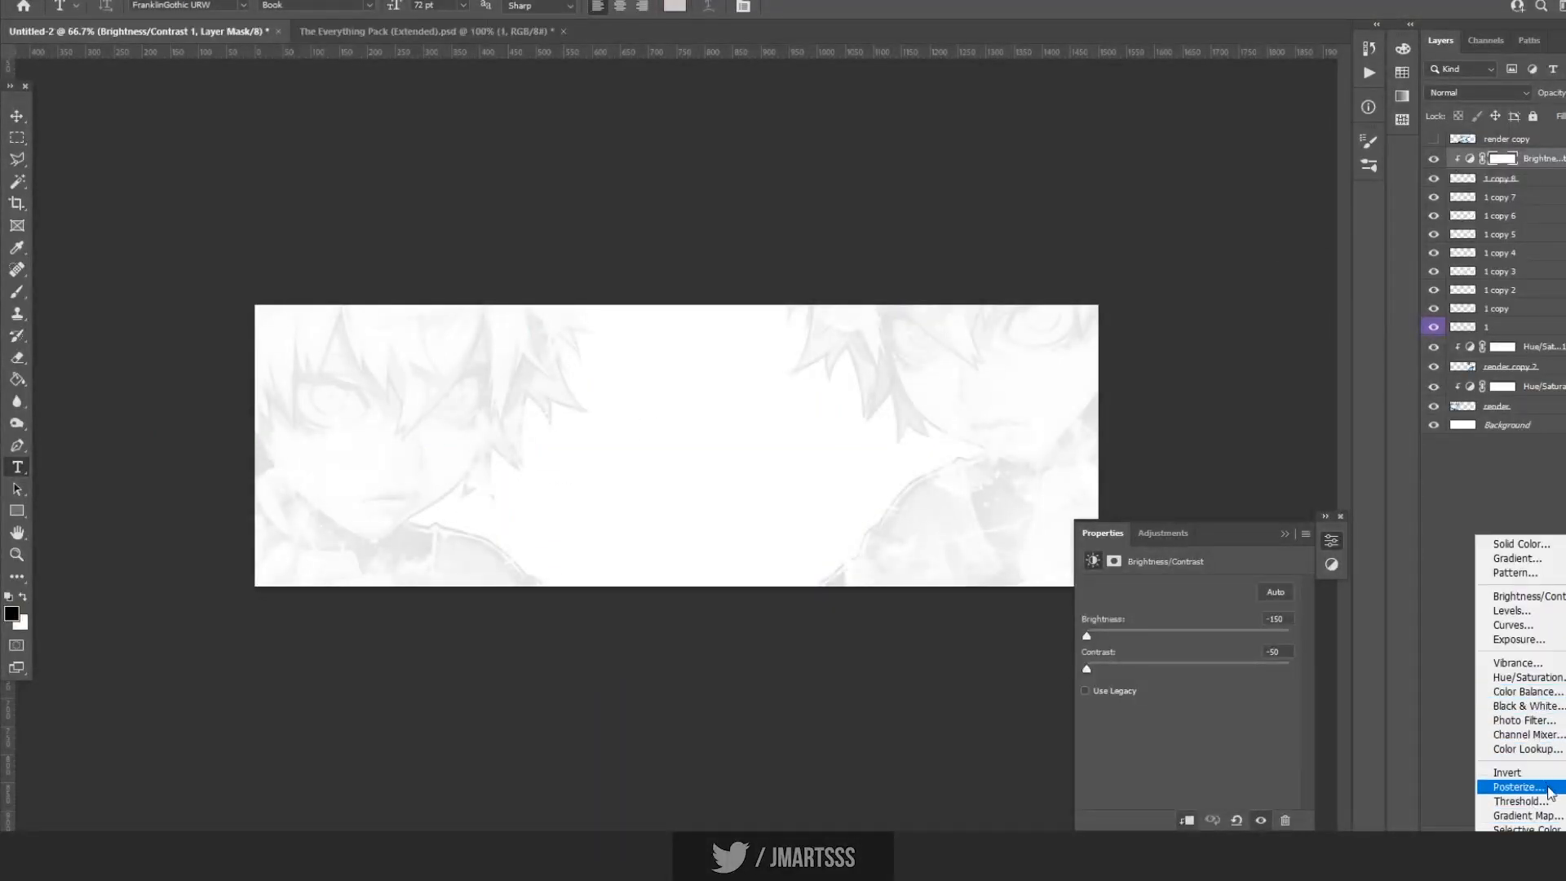
{"action": "left_click", "coordinate": [1509, 611]}
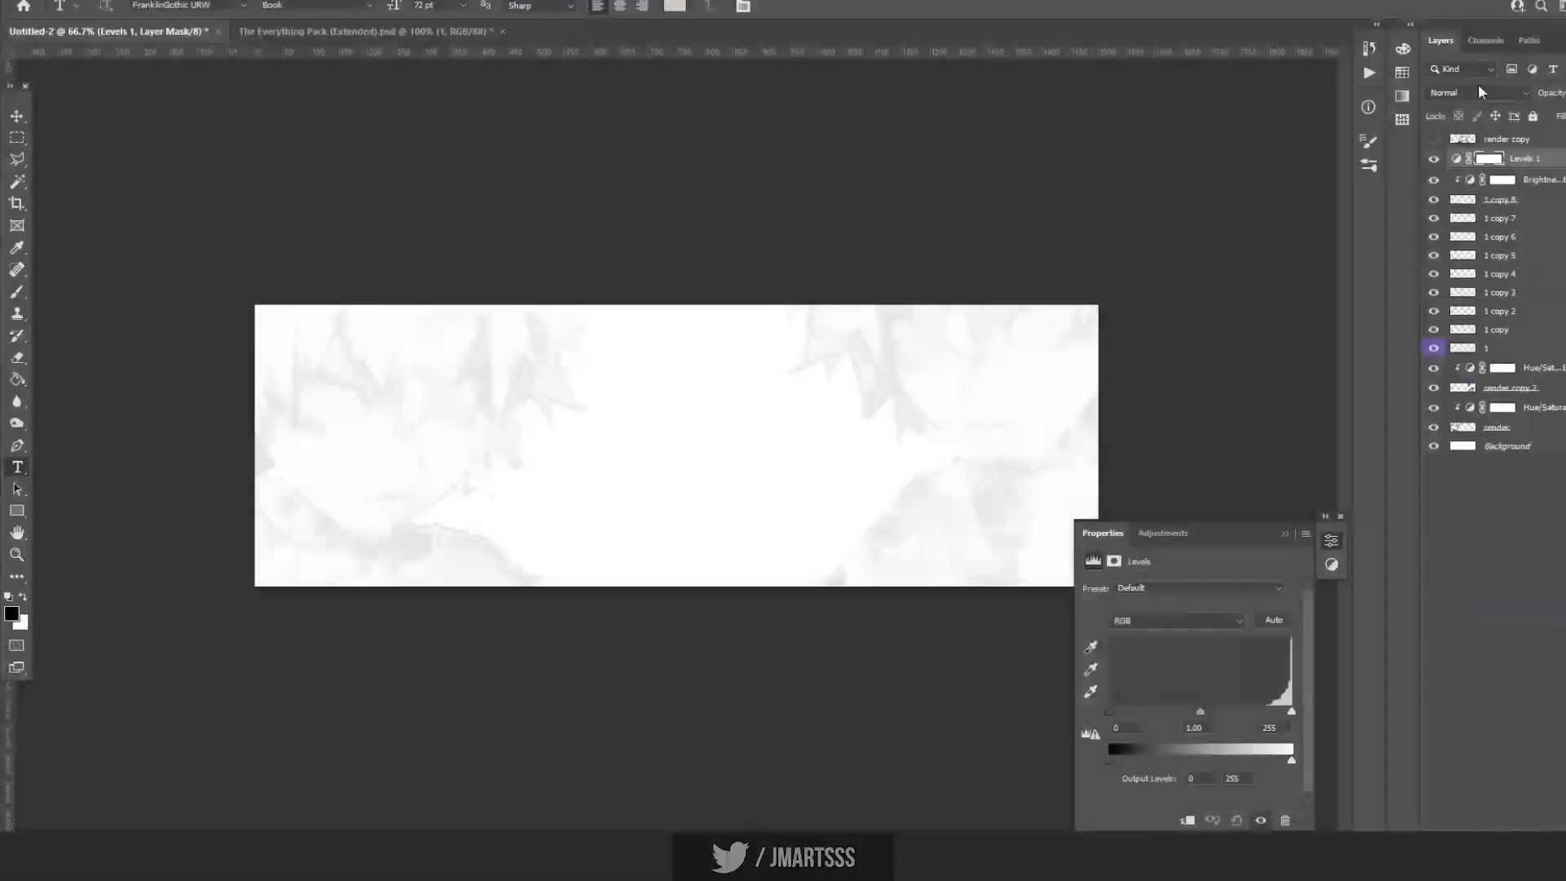
{"action": "key", "text": "ctrl+alt+g"}
{"action": "left_click_drag", "start_coordinate": [1293, 757], "coordinate": [1261, 775]}
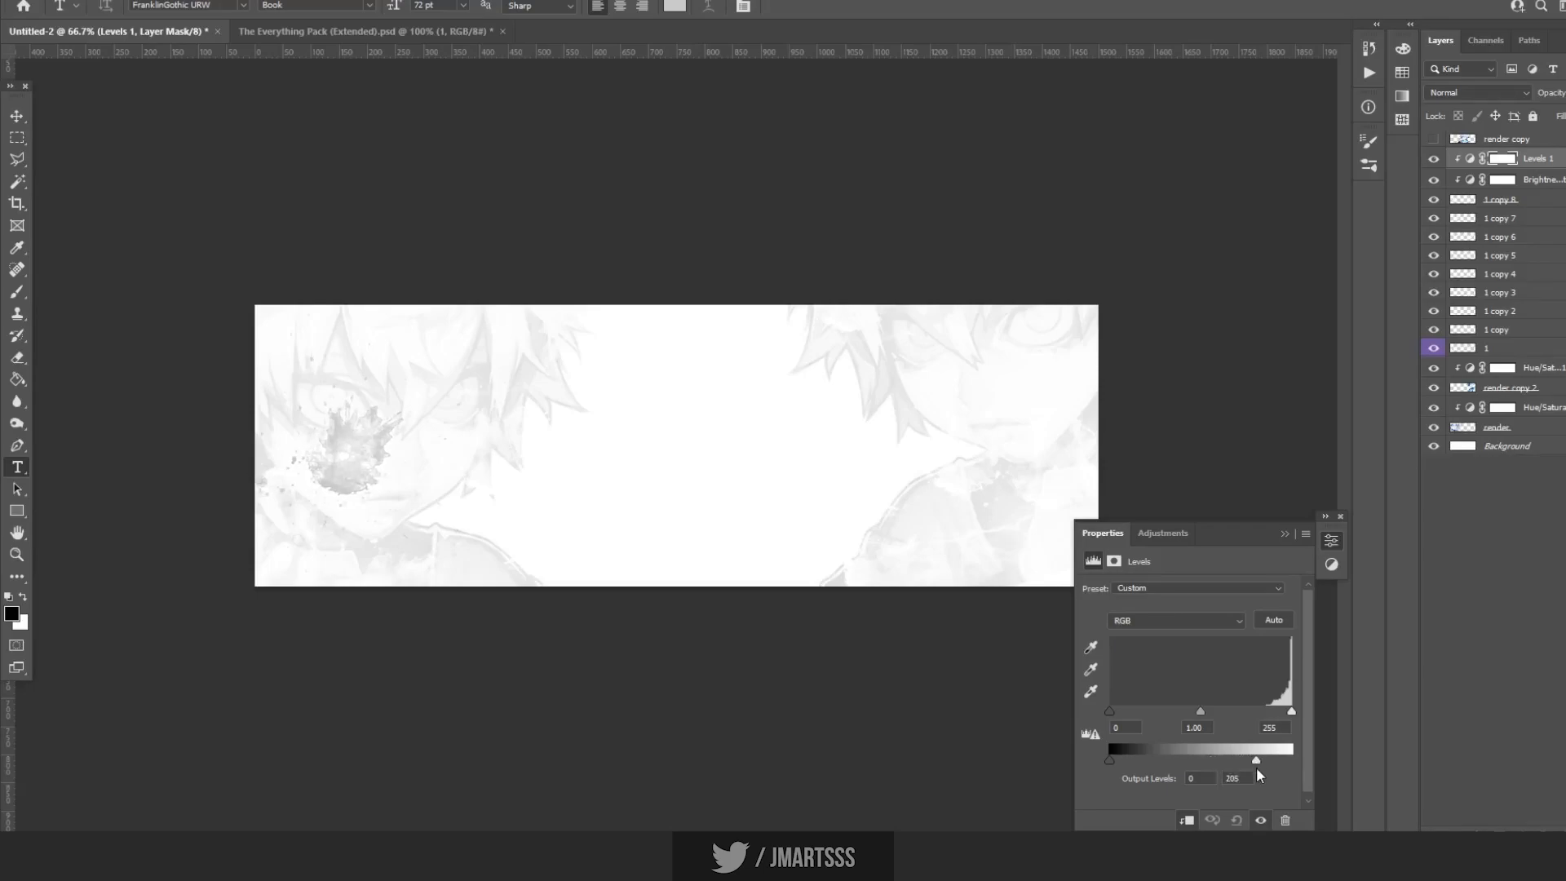
Convert layer 1 copy 8 and its Levels and Brightness/Contrast adjustments into one smart object.
{"action": "left_click", "coordinate": [1543, 198], "text": "shift"}
{"action": "right_click", "coordinate": [1544, 203]}
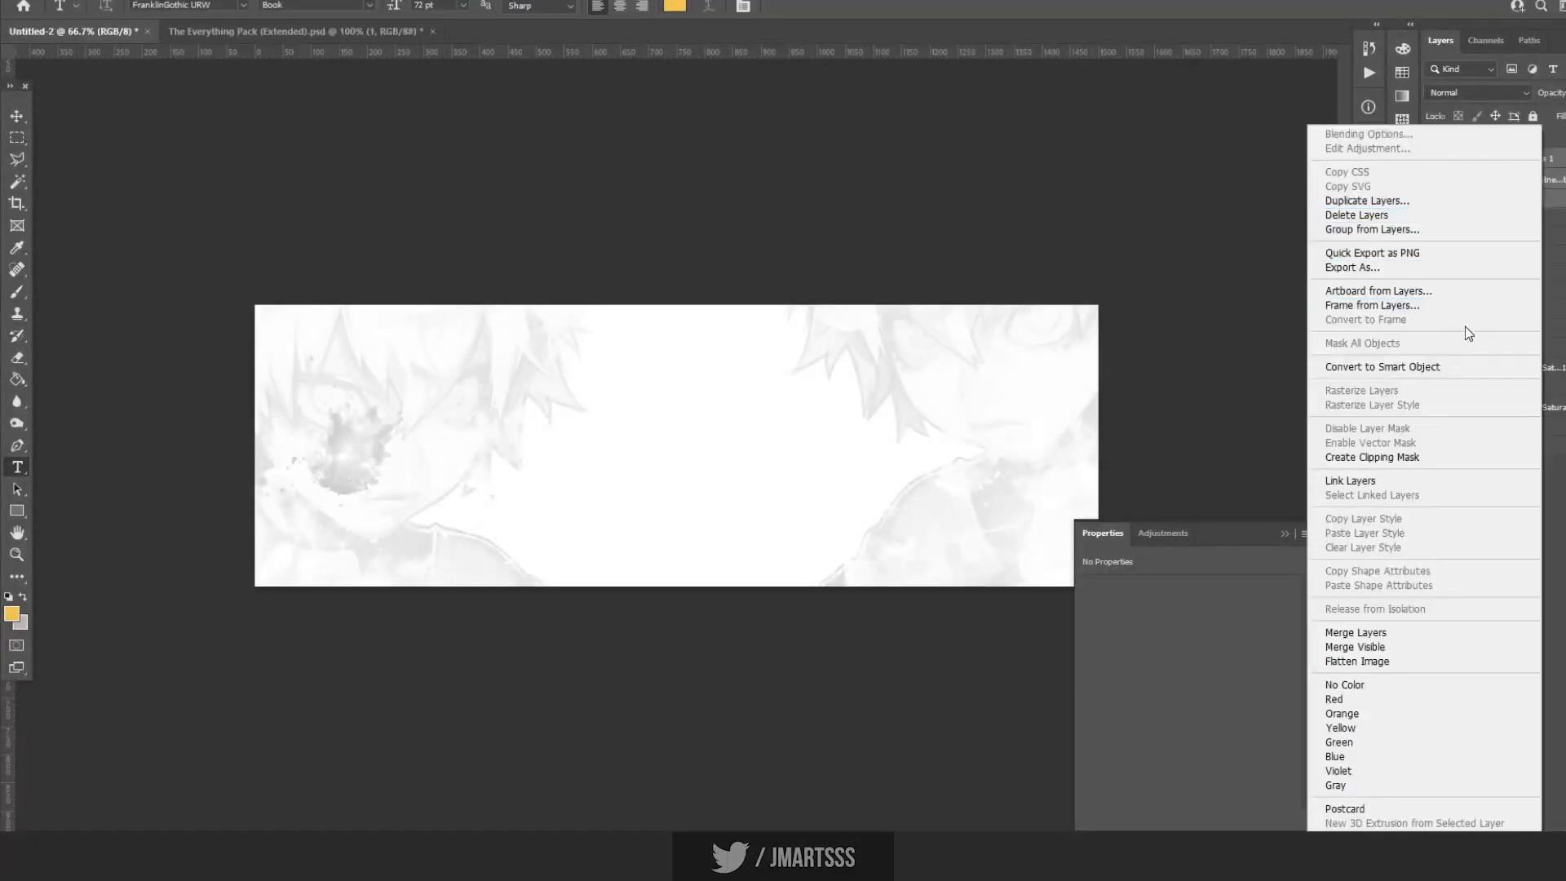
{"action": "left_click", "coordinate": [1440, 367]}
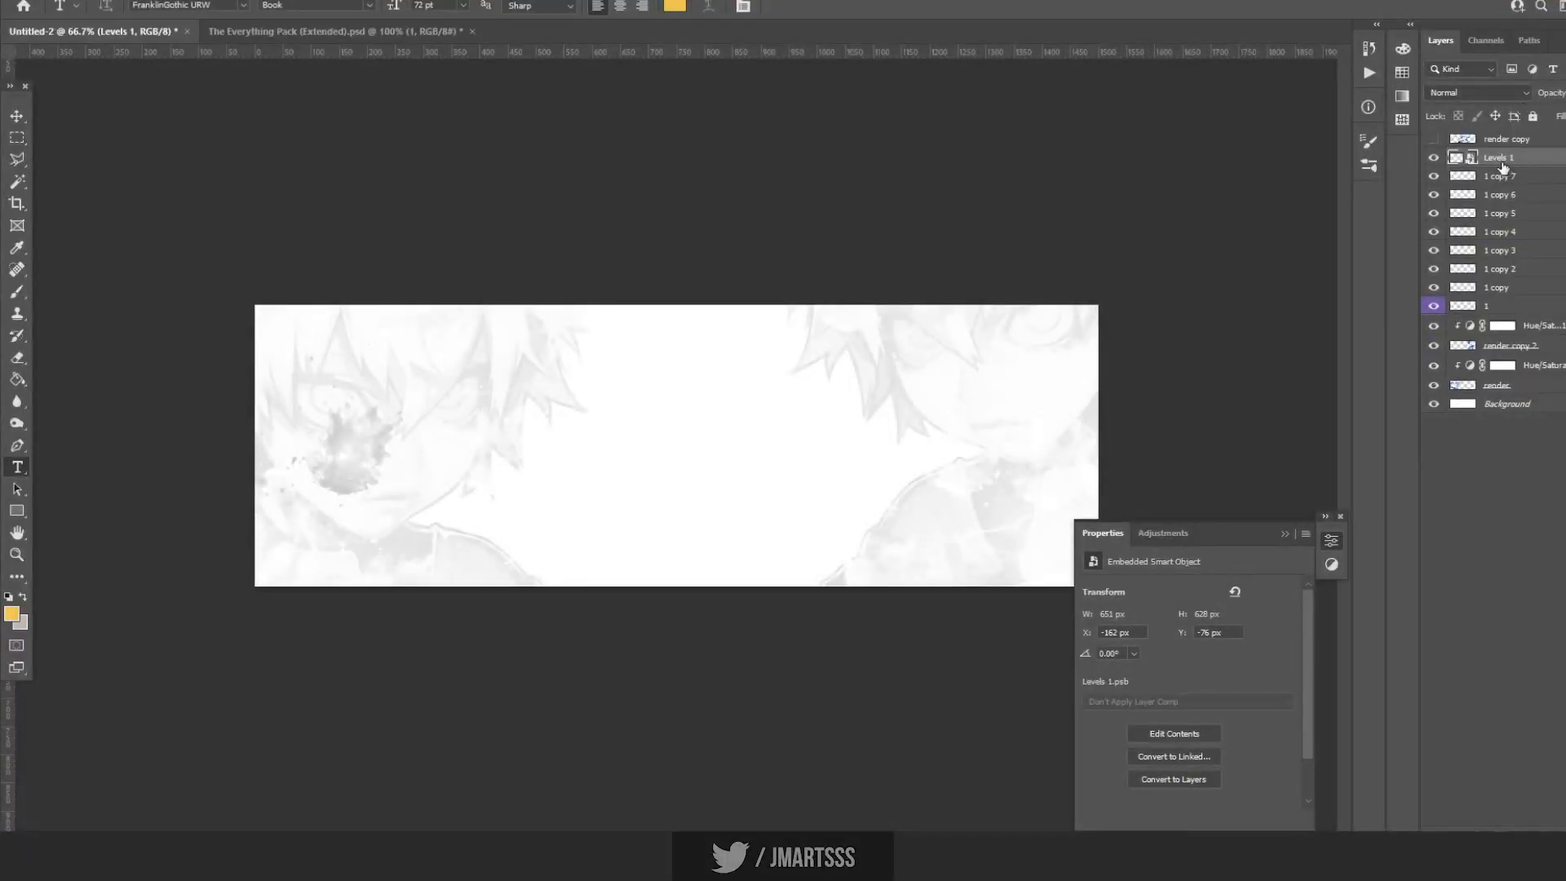
Duplicate the Levels 1 smart object, rotate the copy to 34.47° and place it at the banner's lower edge, left of centre.
{"action": "key", "text": "ctrl+j"}
{"action": "key", "text": "ctrl+t"}
{"action": "left_click_drag", "start_coordinate": [475, 422], "coordinate": [681, 544]}
{"action": "left_click_drag", "start_coordinate": [888, 510], "coordinate": [853, 709]}
{"action": "left_click_drag", "start_coordinate": [654, 623], "coordinate": [653, 653]}
{"action": "key", "text": "Return"}
Move the original Levels 1 splatter down to the lower-left corner of the banner.
{"action": "key", "text": "alt+bracketleft"}
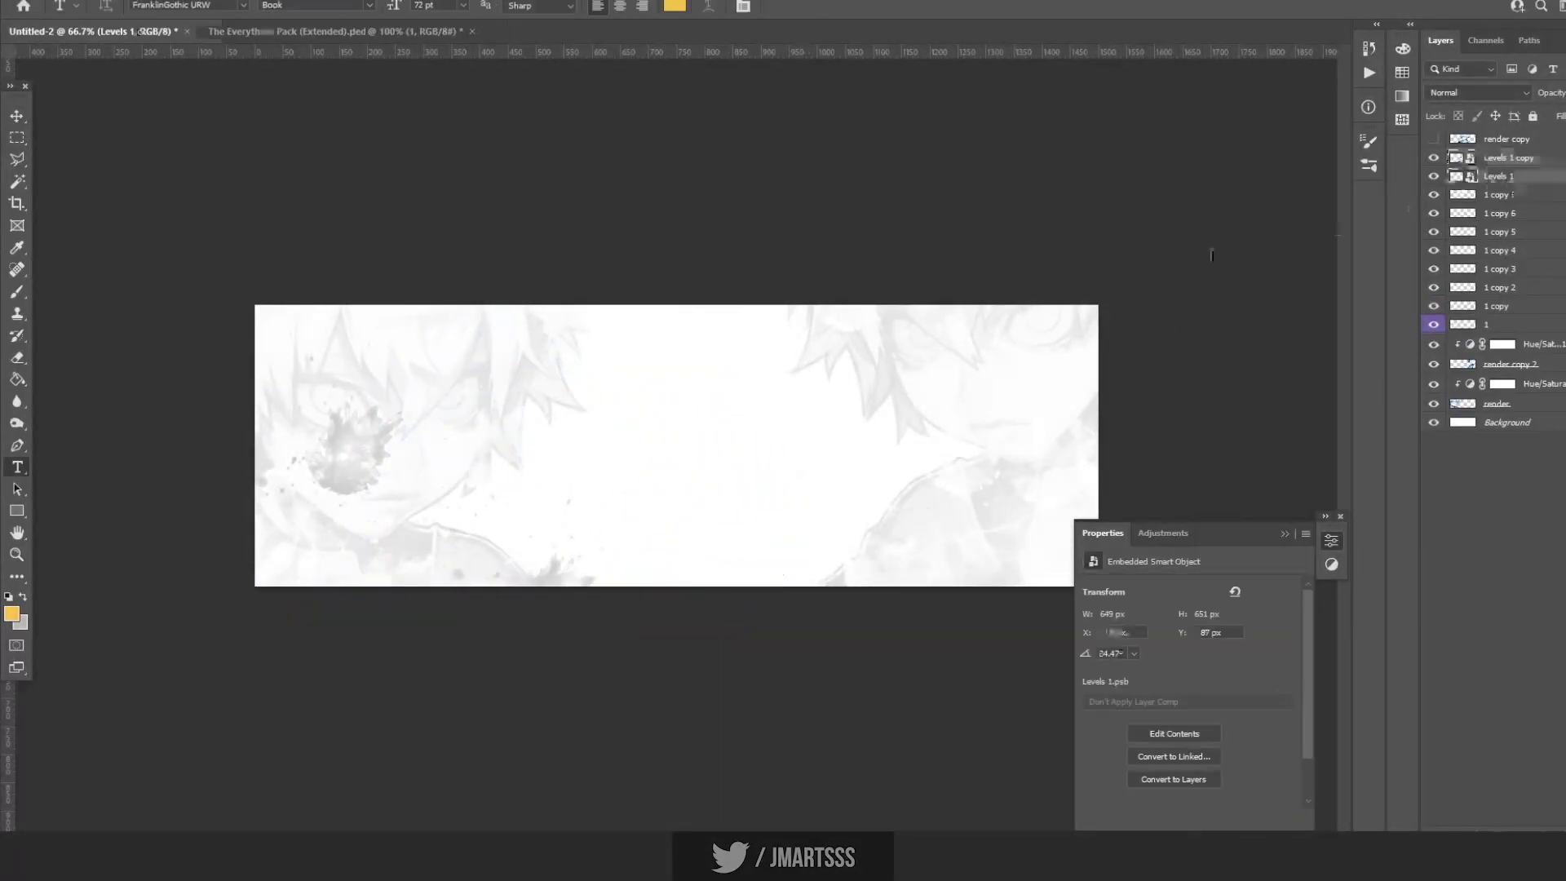
{"action": "key", "text": "ctrl+t"}
{"action": "left_click_drag", "start_coordinate": [438, 483], "coordinate": [312, 624]}
{"action": "mouse_move", "coordinate": [350, 574]}
{"action": "left_mouse_down"}
{"action": "mouse_move", "coordinate": [363, 605]}
{"action": "mouse_move", "coordinate": [412, 528]}
{"action": "mouse_move", "coordinate": [352, 579]}
{"action": "left_mouse_up"}
{"action": "key", "text": "Return"}
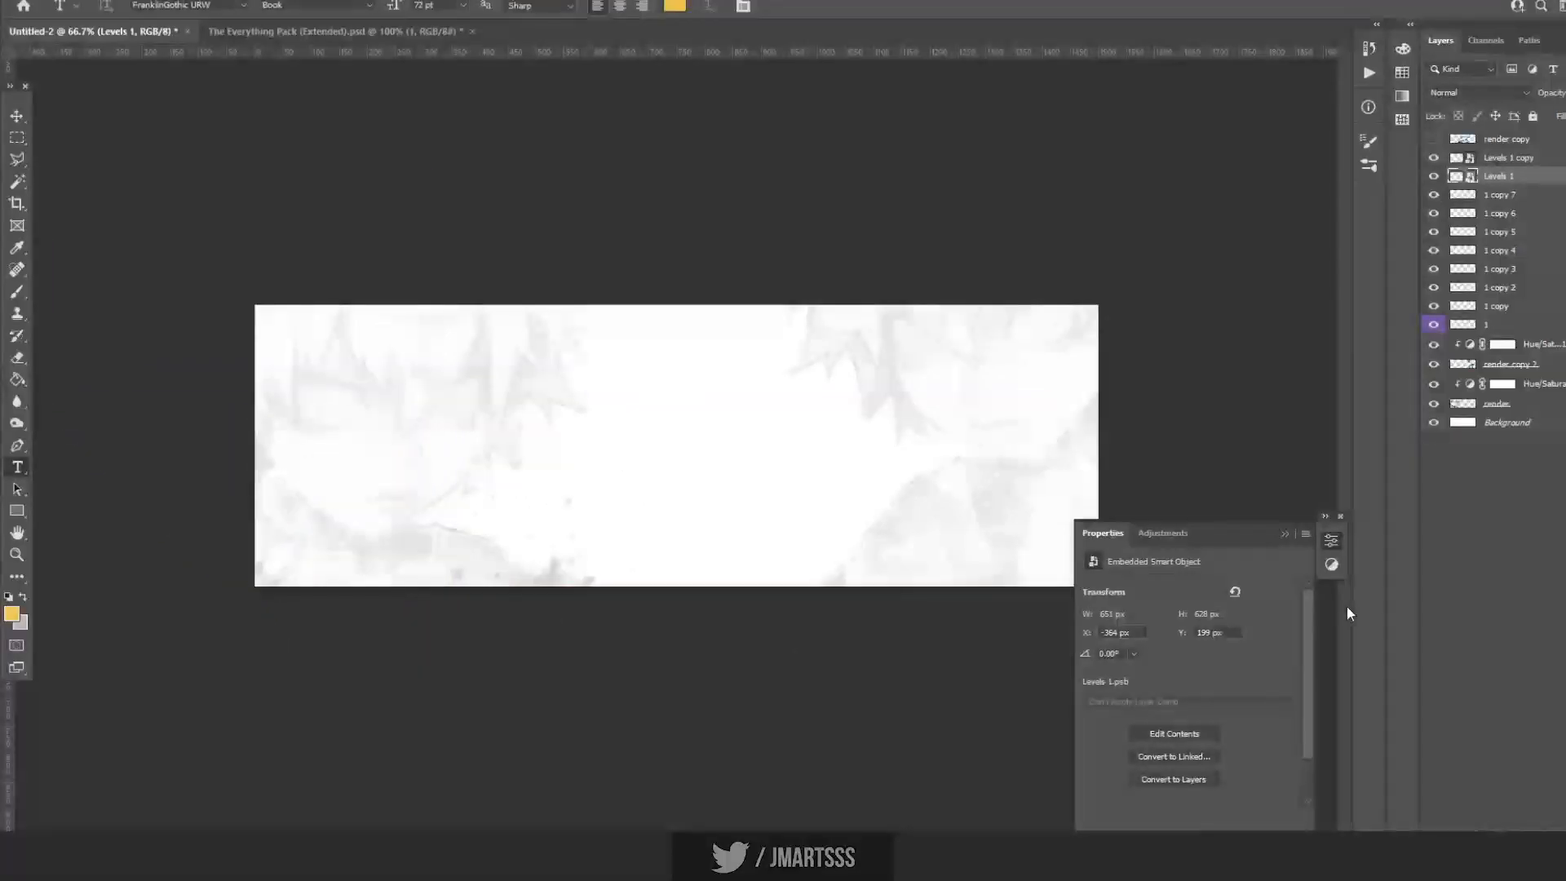
Duplicate Levels 1, rotate the copy to -111.68° and place it at the upper edge over the left character's hair.
{"action": "key", "text": "ctrl+j"}
{"action": "key", "text": "ctrl+t"}
{"action": "left_click_drag", "start_coordinate": [249, 686], "coordinate": [615, 475]}
{"action": "left_click_drag", "start_coordinate": [733, 415], "coordinate": [475, 230]}
{"action": "left_click_drag", "start_coordinate": [697, 363], "coordinate": [601, 245]}
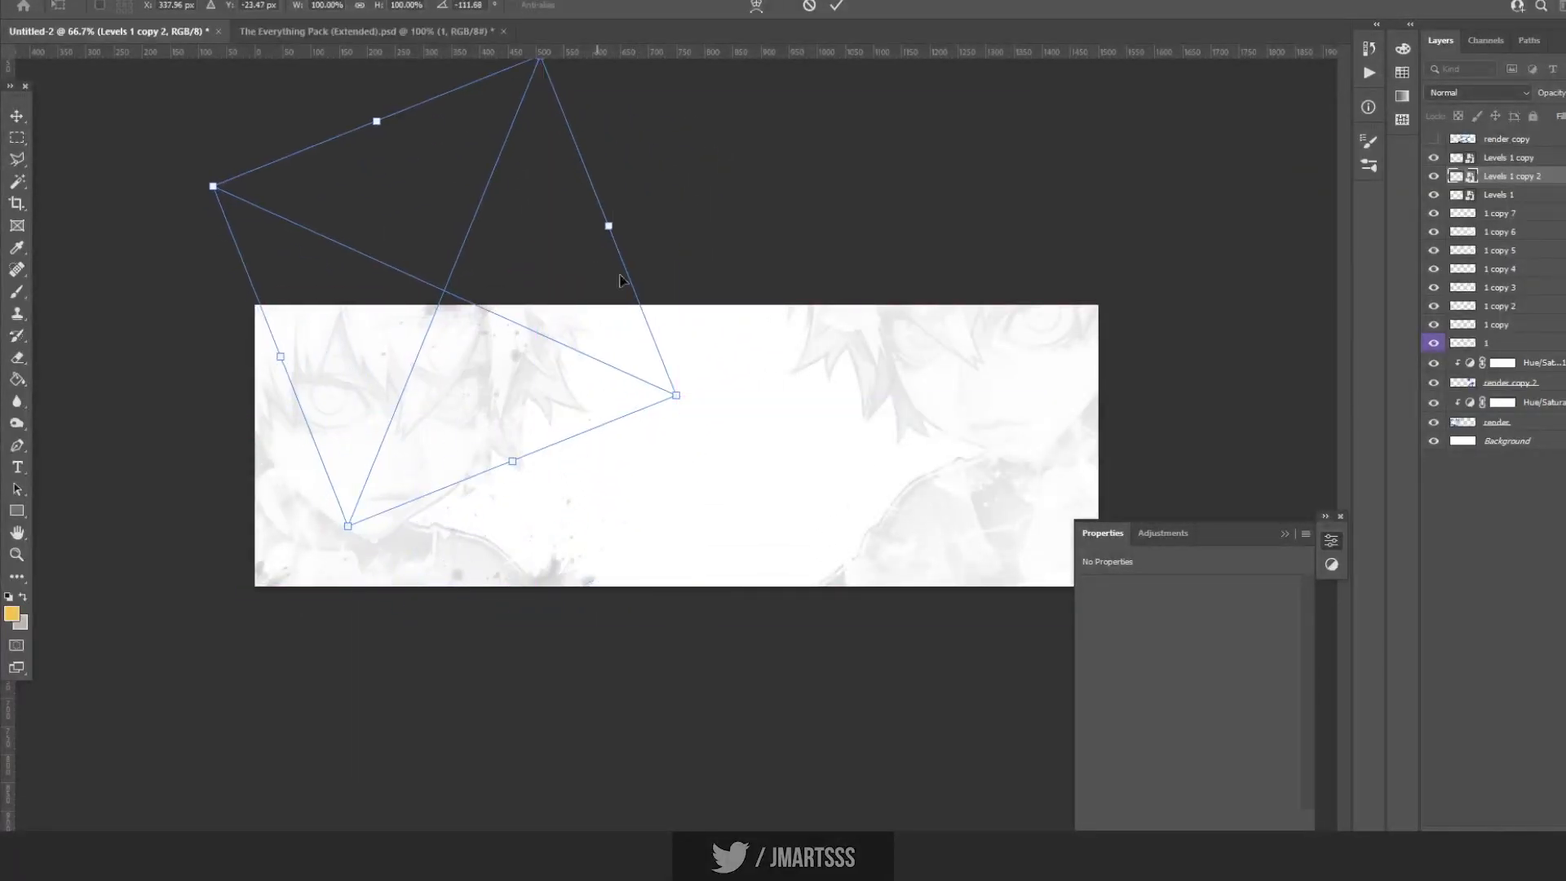
{"action": "key", "text": "Return"}
Duplicate Levels 1 copy 2, scale the new copy to 138.89% and move it into the upper-left corner.
{"action": "key", "text": "ctrl+j"}
{"action": "key", "text": "ctrl+t"}
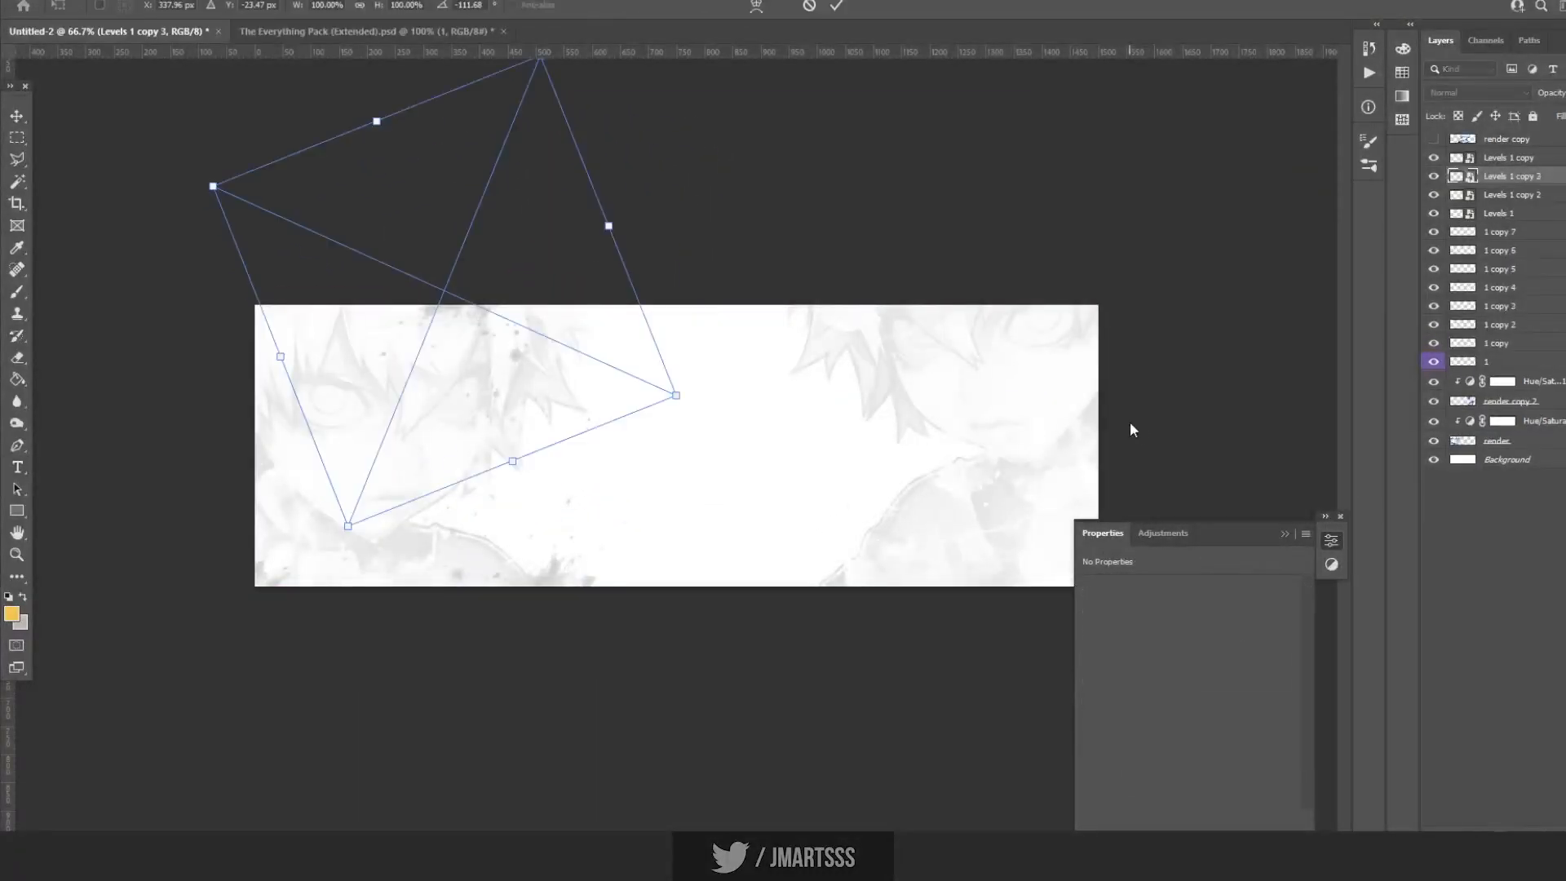
{"action": "left_click_drag", "start_coordinate": [677, 400], "coordinate": [874, 457]}
{"action": "left_click_drag", "start_coordinate": [620, 393], "coordinate": [377, 368]}
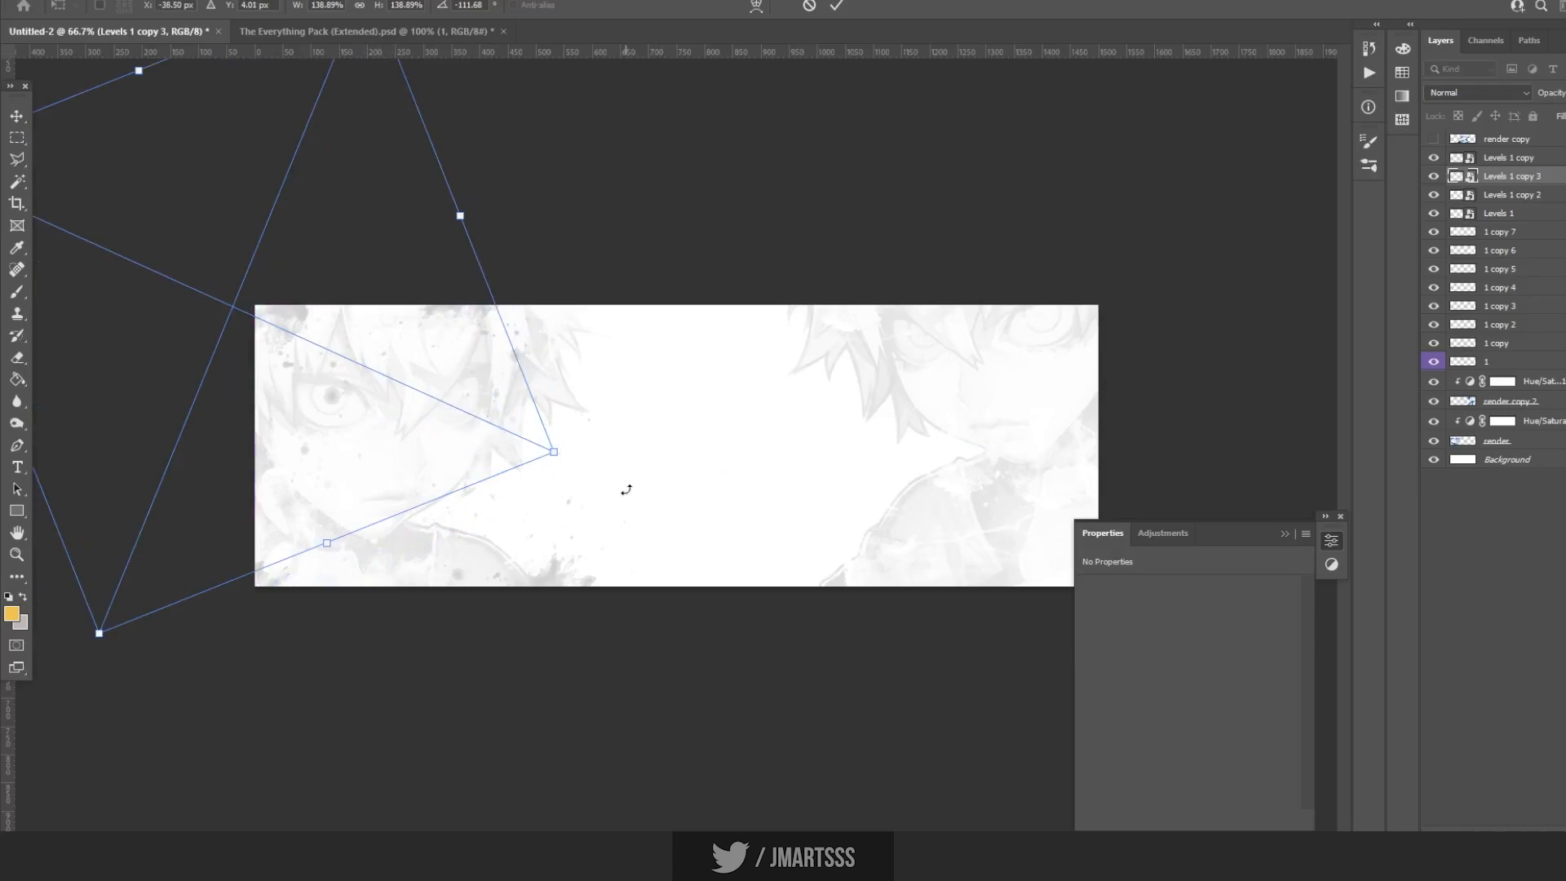
{"action": "key", "text": "Return"}
Duplicate Levels 1 copy 3, rotate the new copy to -11.84° and place it at the lower edge near the centre.
{"action": "key", "text": "ctrl+j"}
{"action": "key", "text": "ctrl+t"}
{"action": "left_click_drag", "start_coordinate": [362, 306], "coordinate": [885, 602]}
{"action": "left_click_drag", "start_coordinate": [1084, 473], "coordinate": [786, 783]}
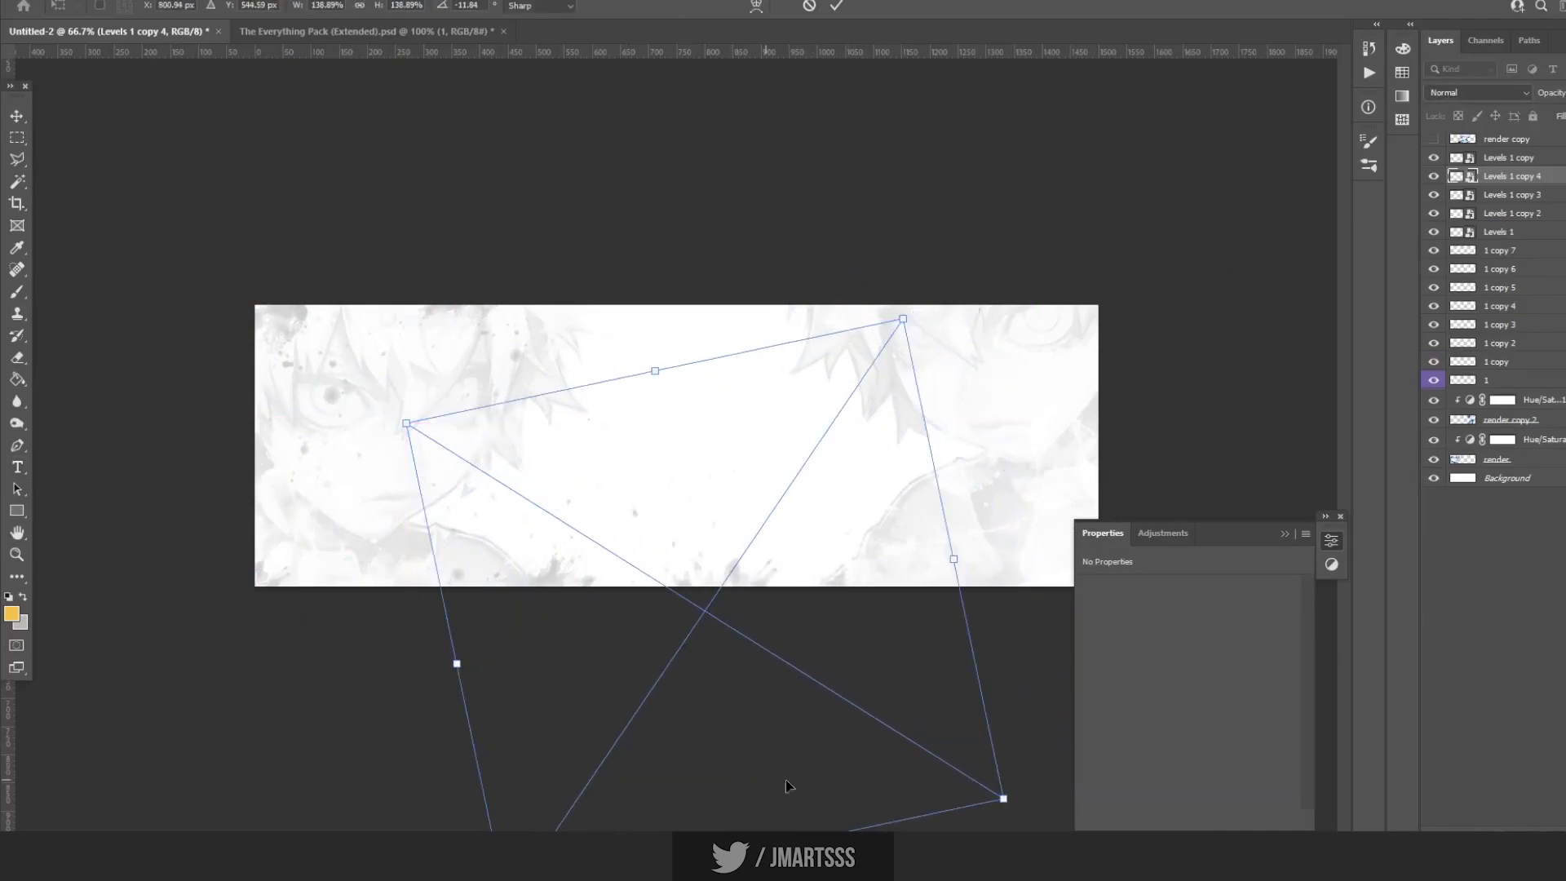
{"action": "key", "text": "Return"}
{"action": "key", "text": "t"}
Duplicate Levels 1 copy 4 and move the new copy to the banner's upper edge, right of centre.
{"action": "key", "text": "ctrl+j"}
{"action": "key", "text": "ctrl+t"}
{"action": "left_click_drag", "start_coordinate": [730, 651], "coordinate": [834, 277]}
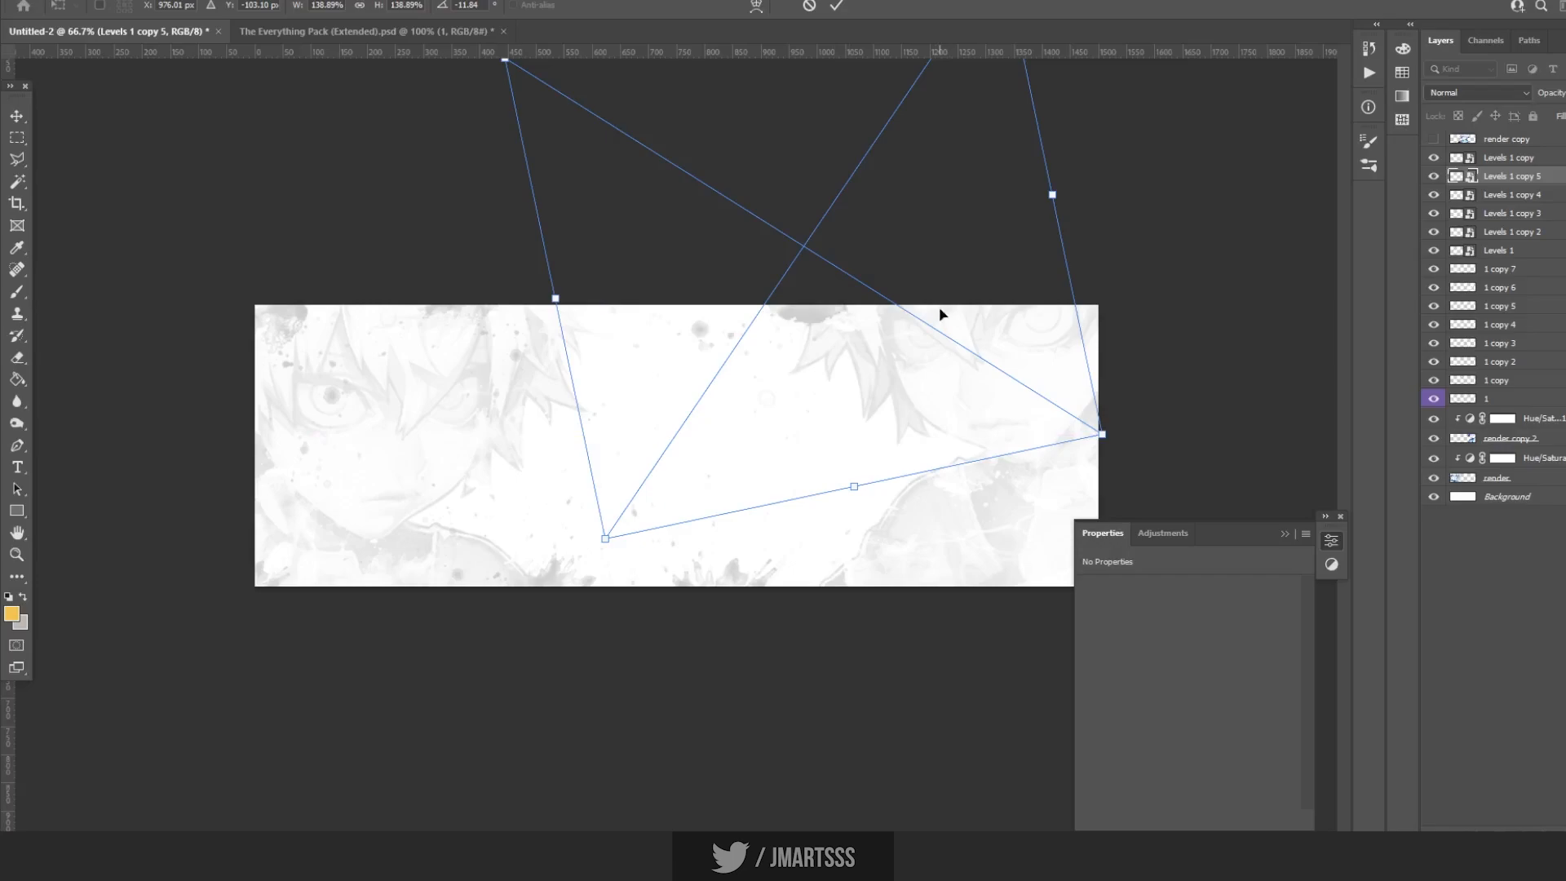
{"action": "key", "text": "Return"}
Add two more splatter copies over the right character's shoulder and the left character's lower face, then lower Levels 1 copy 7's opacity.
{"action": "key", "text": "ctrl+j"}
{"action": "key", "text": "ctrl+t"}
{"action": "left_click_drag", "start_coordinate": [938, 315], "coordinate": [445, 435]}
{"action": "key", "text": "Return"}
{"action": "key", "text": "t"}
{"action": "key", "text": "ctrl+j"}
{"action": "key", "text": "ctrl+t"}
{"action": "key", "text": "Return"}
{"action": "key", "text": "t"}
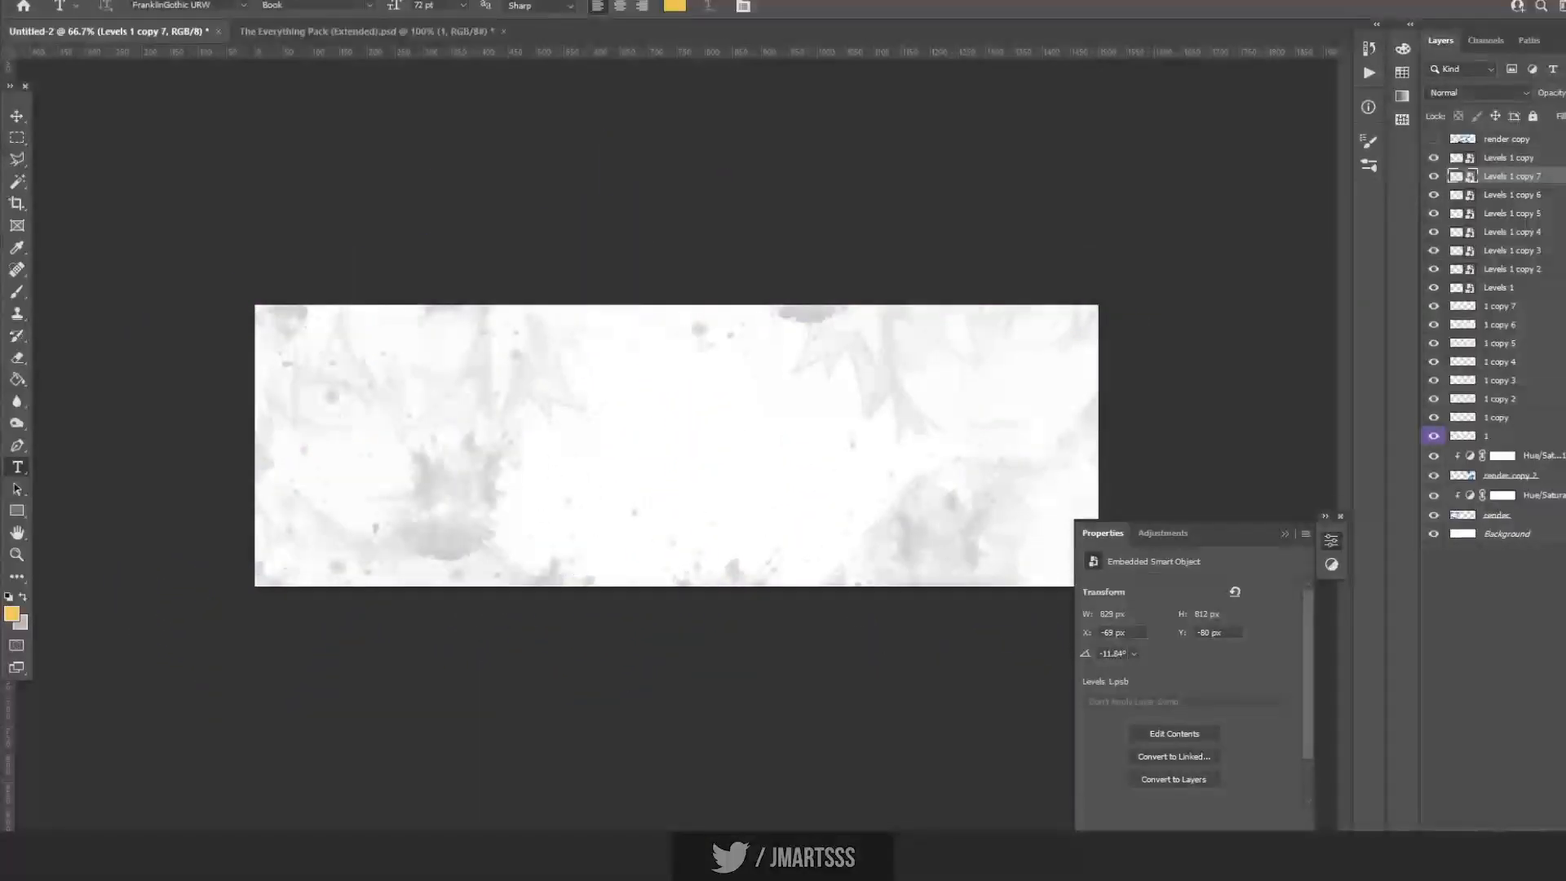
{"action": "left_click", "coordinate": [1565, 92]}
{"action": "left_click_drag", "start_coordinate": [1565, 114], "coordinate": [1563, 114]}
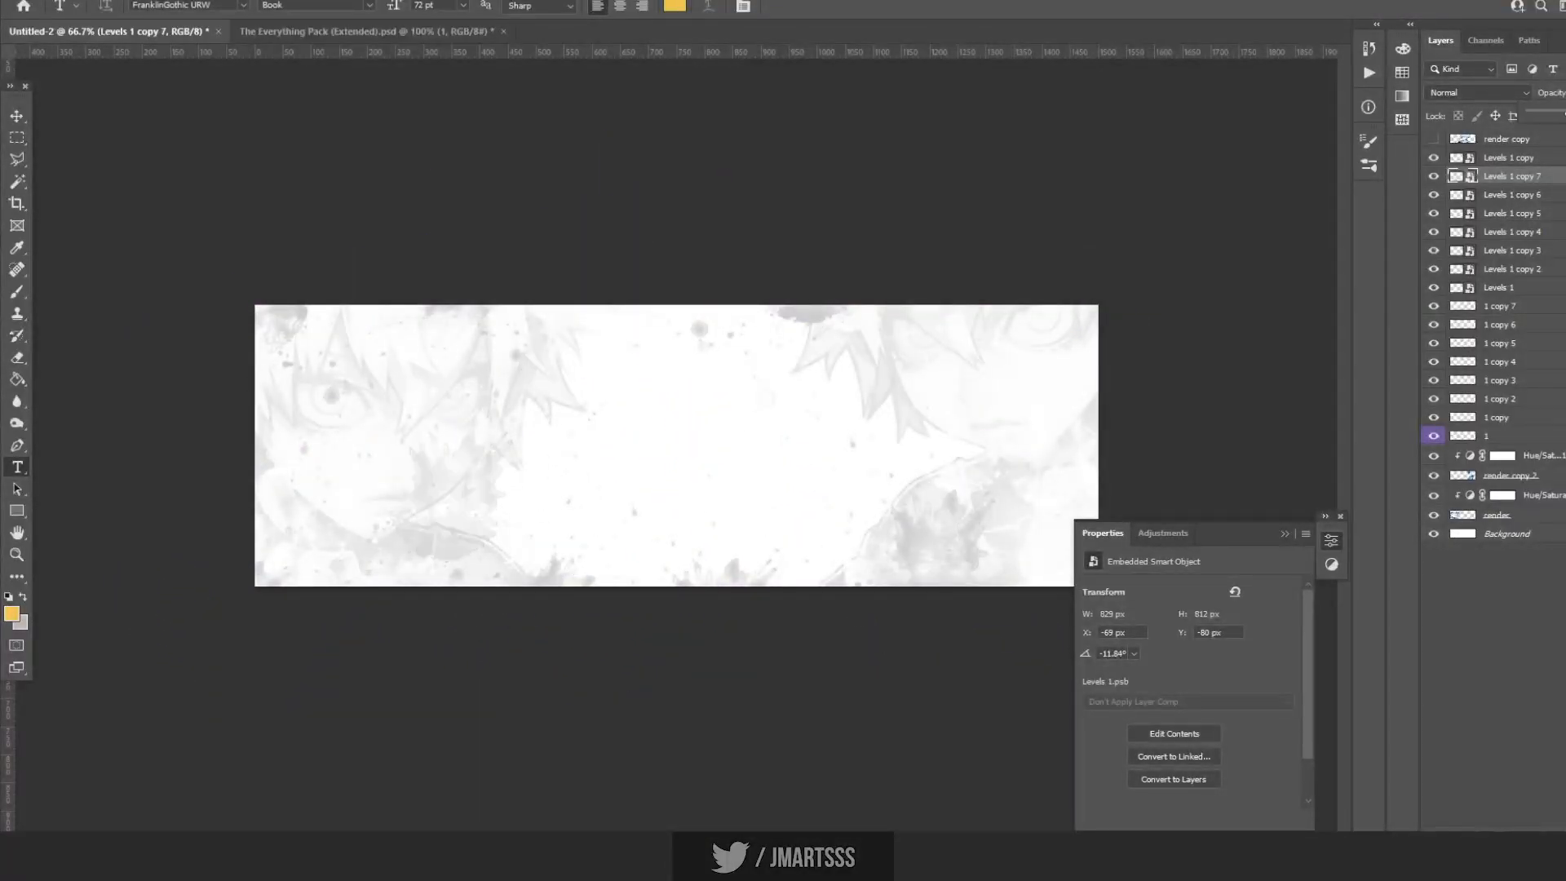
Duplicate Levels 1 copy and move the new copy over the right-hand character's hair.
{"action": "left_click", "coordinate": [1523, 159]}
{"action": "key", "text": "ctrl+j"}
{"action": "key", "text": "ctrl+t"}
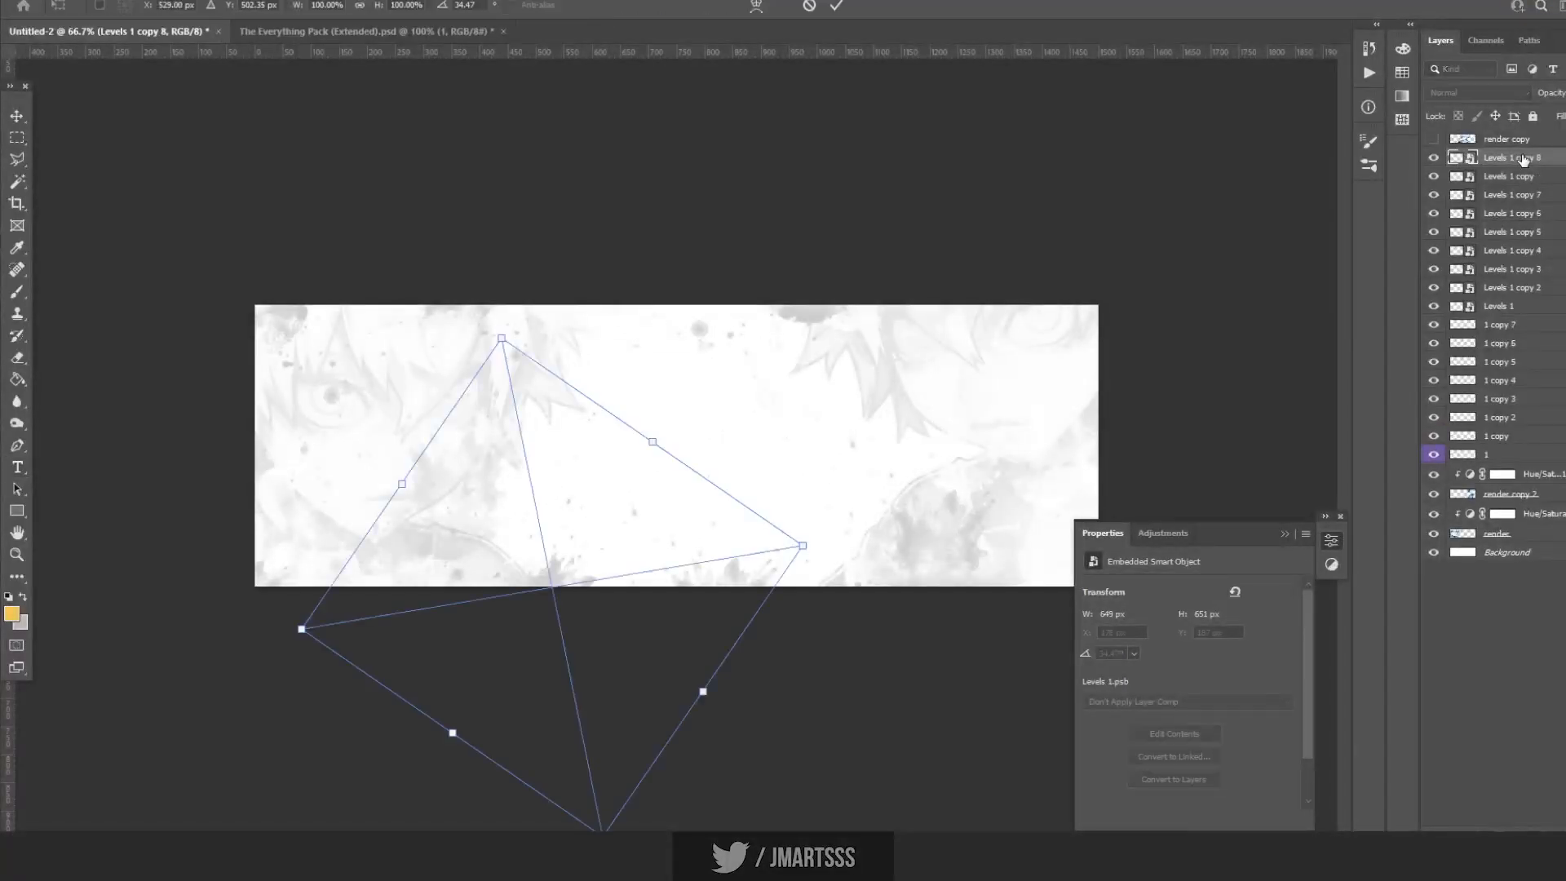
{"action": "left_click_drag", "start_coordinate": [604, 501], "coordinate": [936, 290]}
{"action": "key", "text": "Return"}
{"action": "key", "text": "t"}
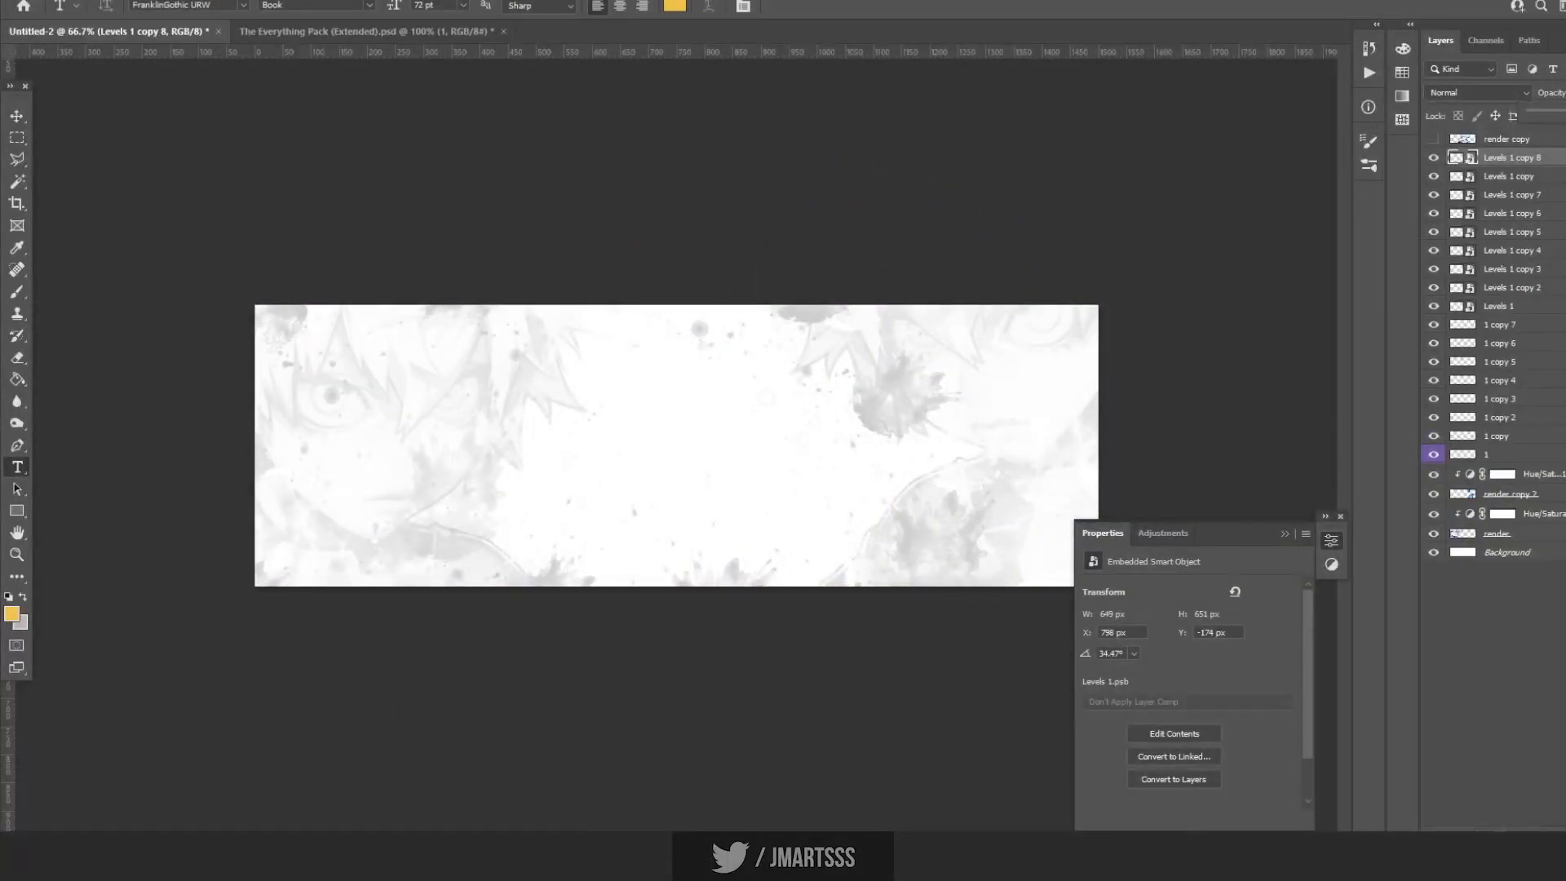
{"action": "left_click", "coordinate": [1434, 494]}
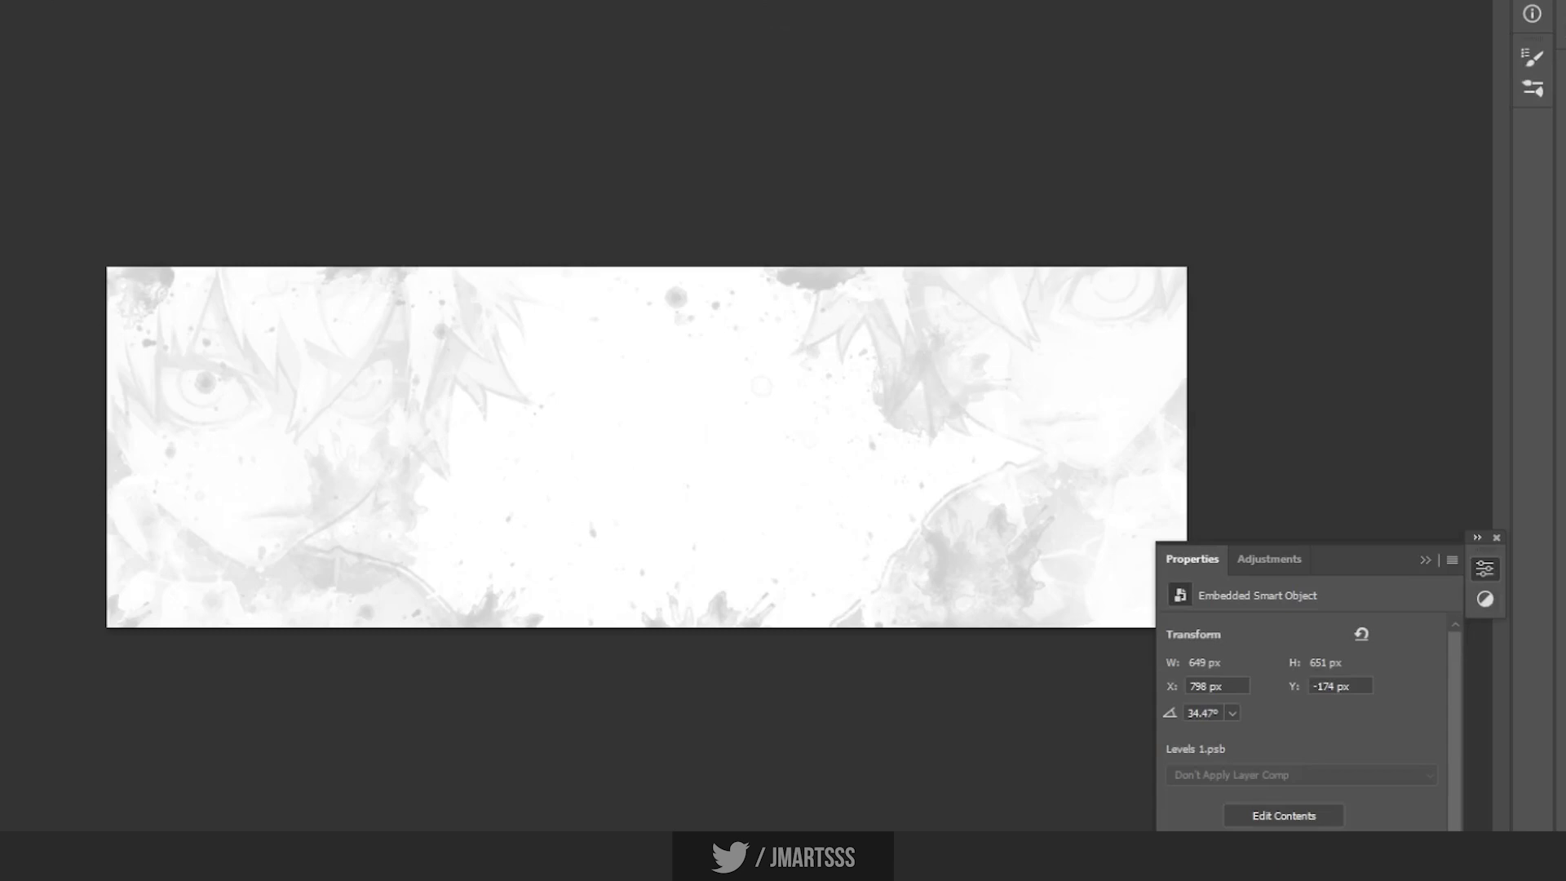
{"action": "key", "text": "ctrl+shift+alt+n"}
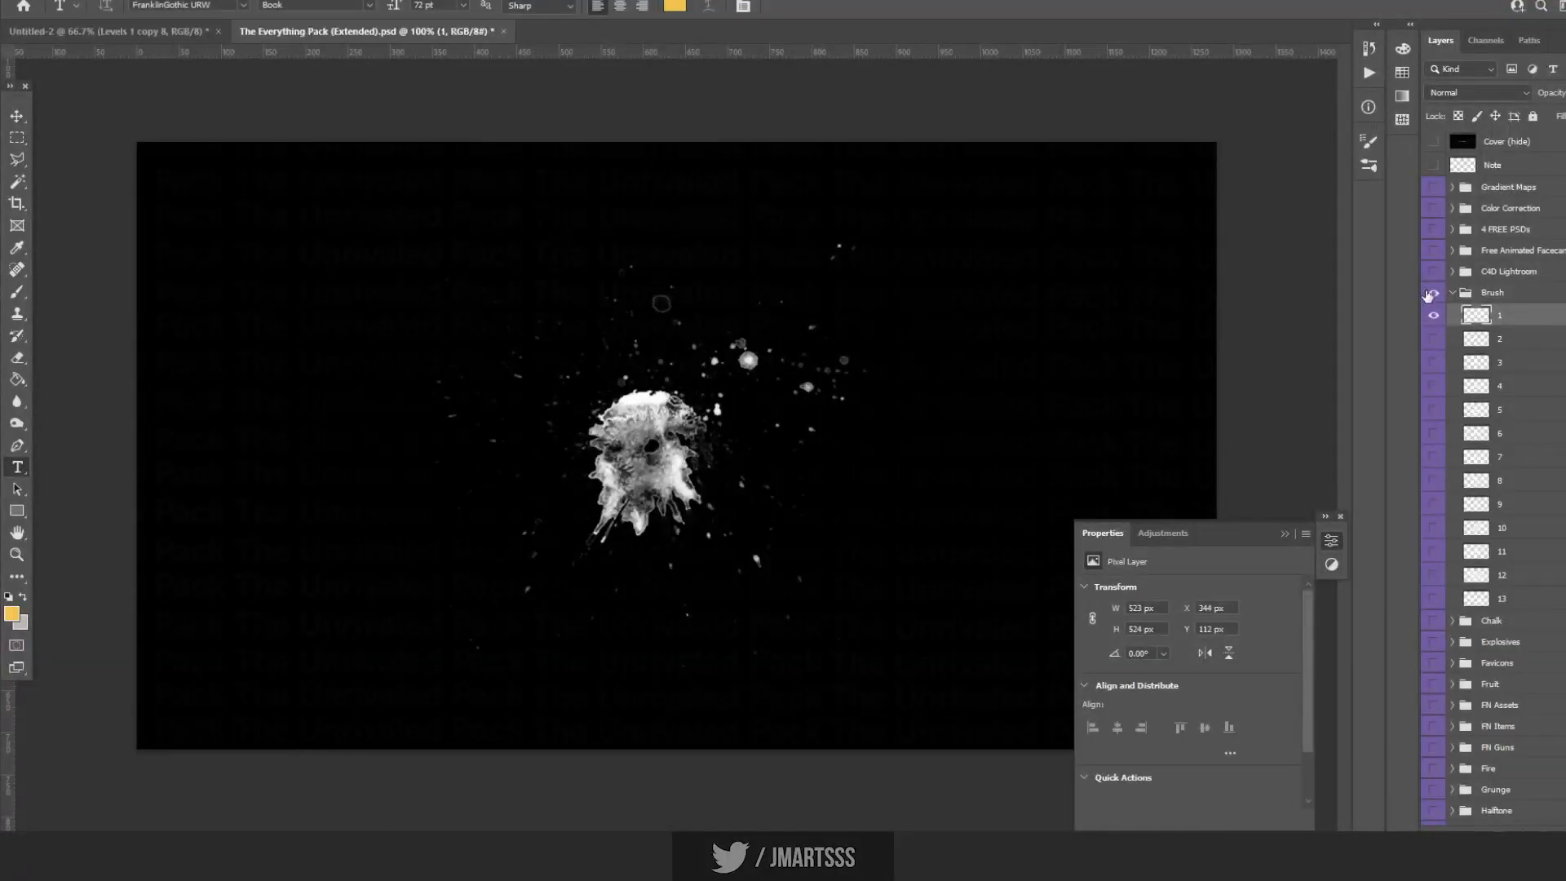
Preview the individual layers of the Brush group in The Everything Pack (Extended).psd one at a time.
{"action": "left_click", "coordinate": [1433, 338], "text": "alt"}
{"action": "left_click", "coordinate": [1433, 362], "text": "alt"}
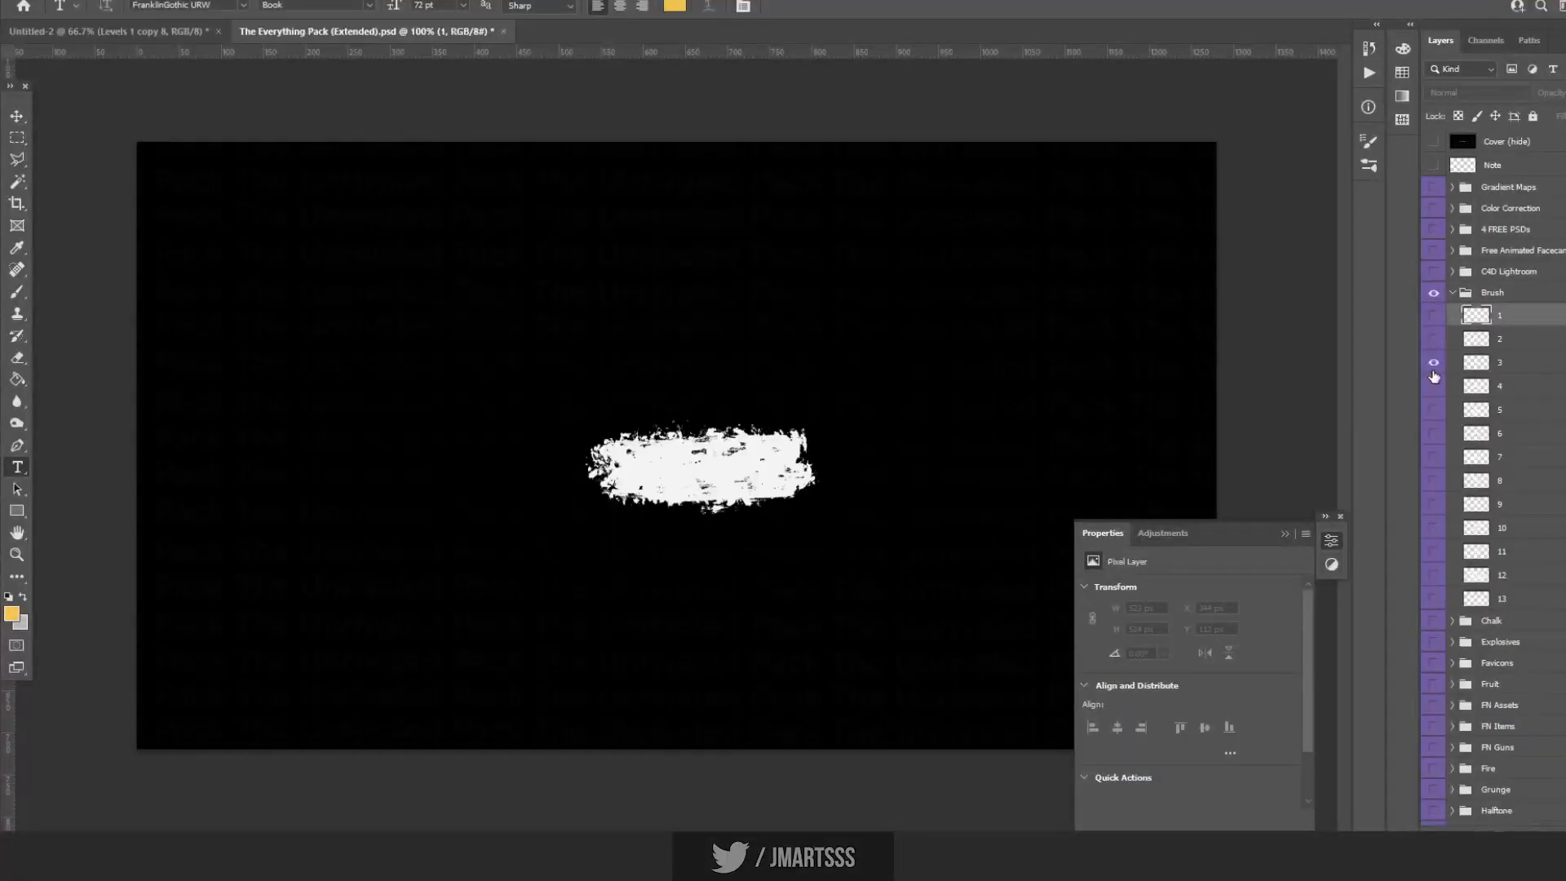
{"action": "left_click", "coordinate": [1433, 363]}
{"action": "left_click", "coordinate": [1433, 409]}
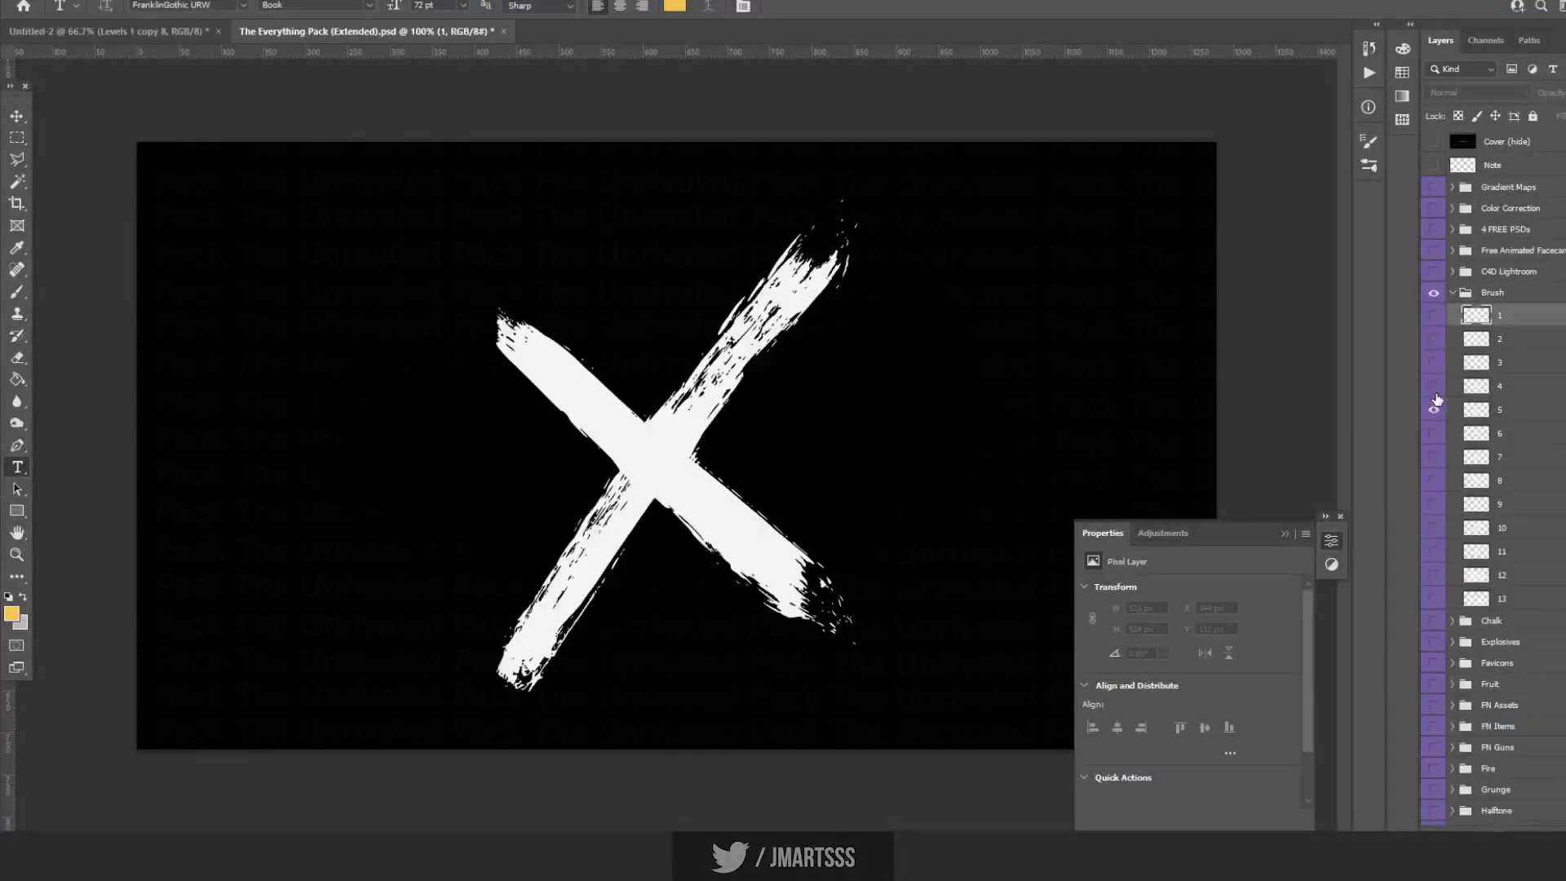
{"action": "left_click", "coordinate": [1433, 433]}
{"action": "left_click", "coordinate": [1433, 410]}
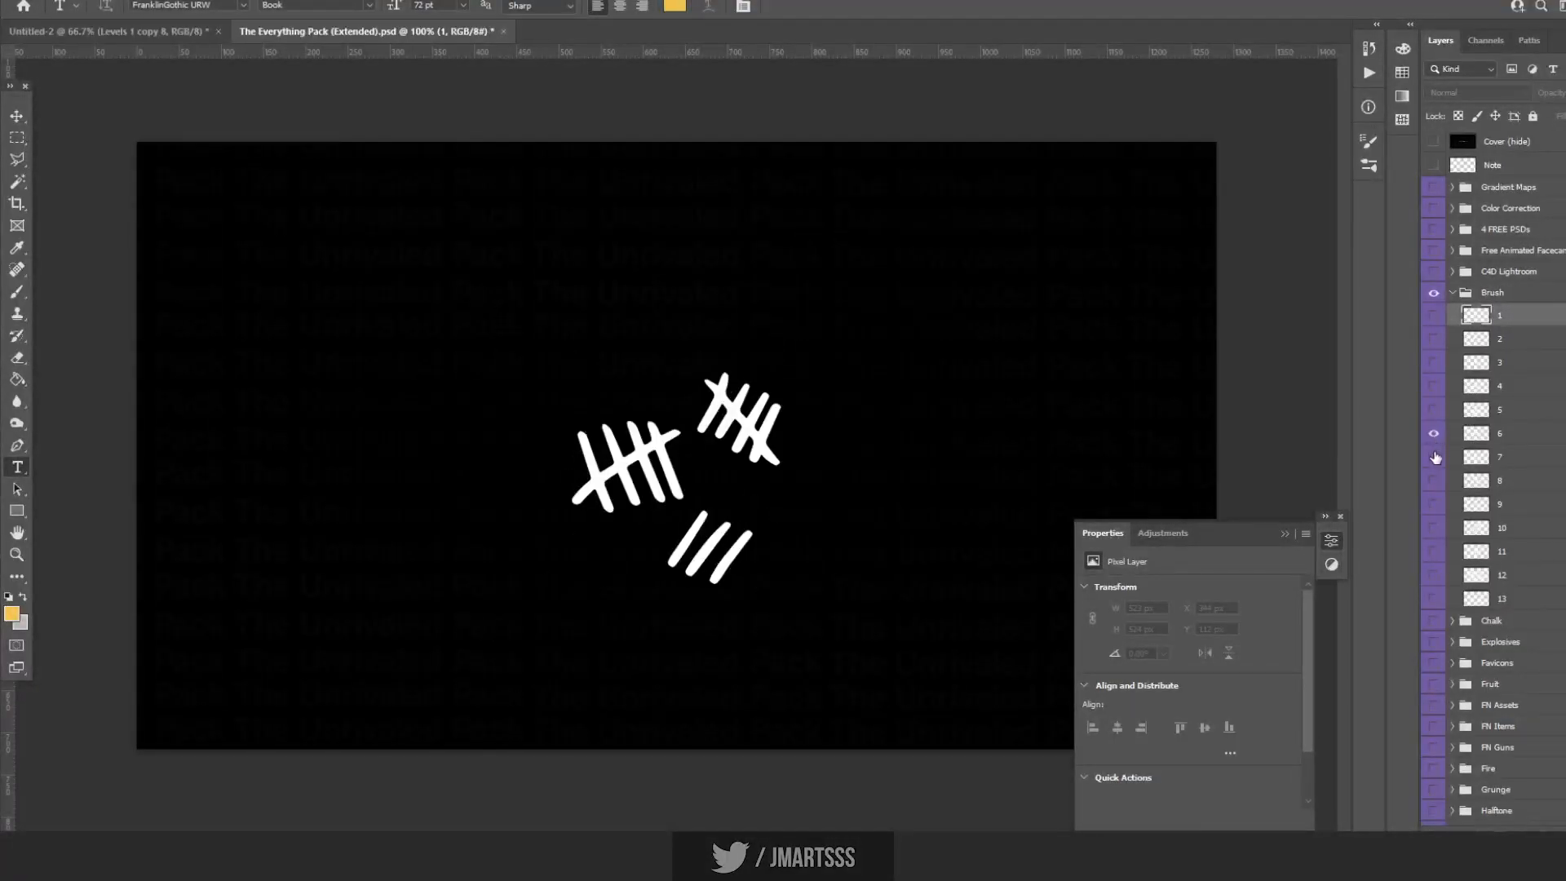
{"action": "left_click", "coordinate": [1433, 433]}
{"action": "left_click", "coordinate": [1434, 457]}
{"action": "left_click", "coordinate": [1433, 457]}
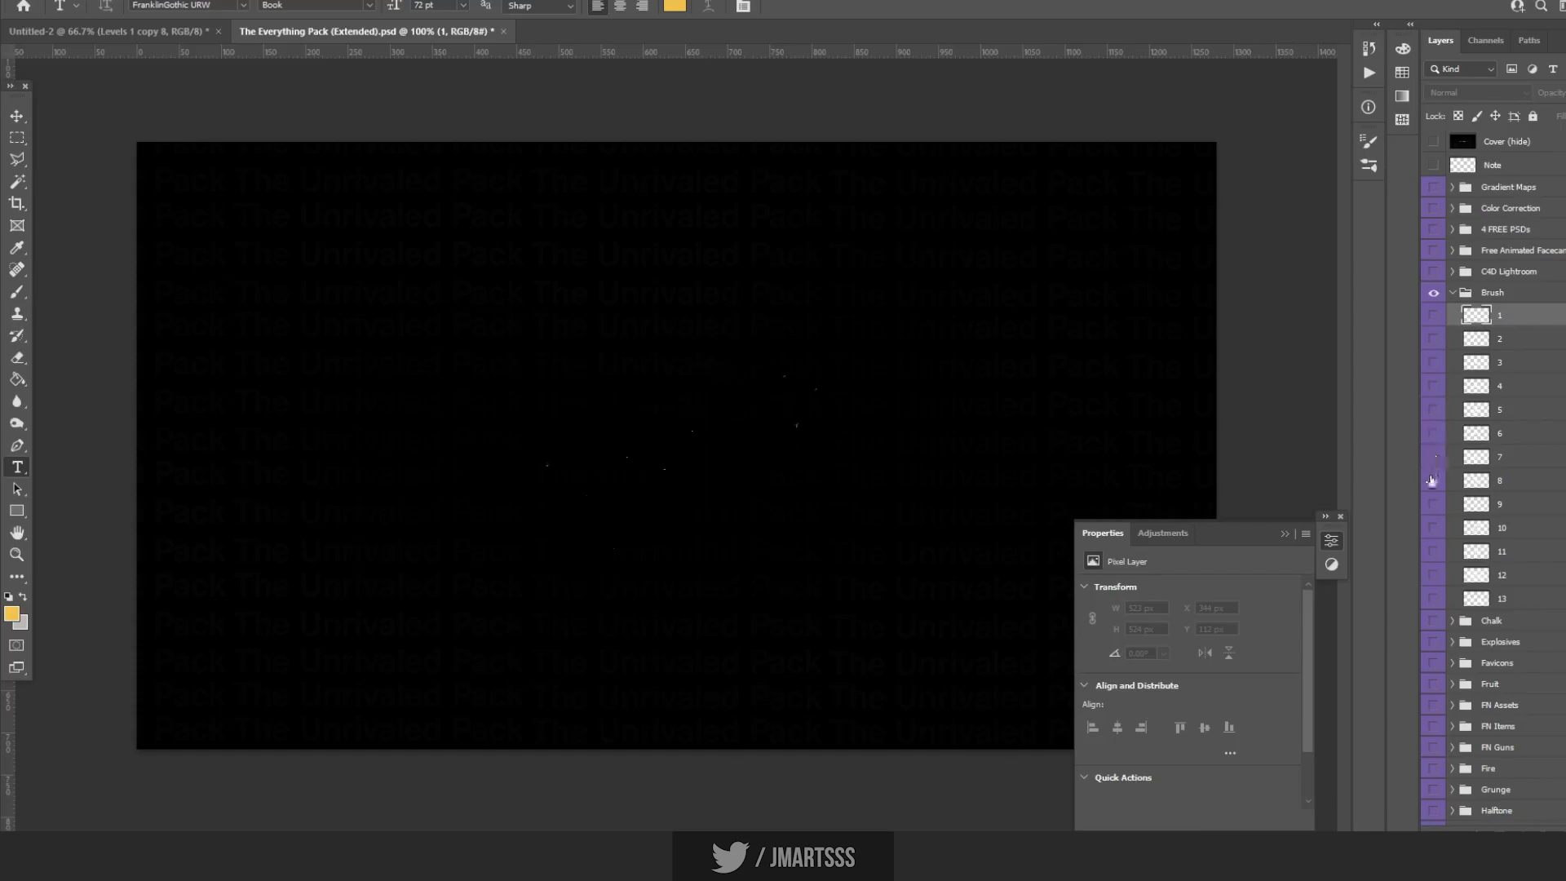
{"action": "left_click", "coordinate": [1433, 480]}
{"action": "left_click", "coordinate": [1433, 481]}
{"action": "left_click", "coordinate": [1433, 528]}
{"action": "left_click", "coordinate": [1433, 528]}
{"action": "left_click", "coordinate": [1436, 553]}
{"action": "left_click", "coordinate": [1437, 546]}
{"action": "left_click", "coordinate": [1433, 528]}
{"action": "left_click", "coordinate": [1433, 528]}
{"action": "left_click", "coordinate": [1434, 552]}
{"action": "left_click", "coordinate": [1434, 551]}
{"action": "left_click", "coordinate": [1434, 599]}
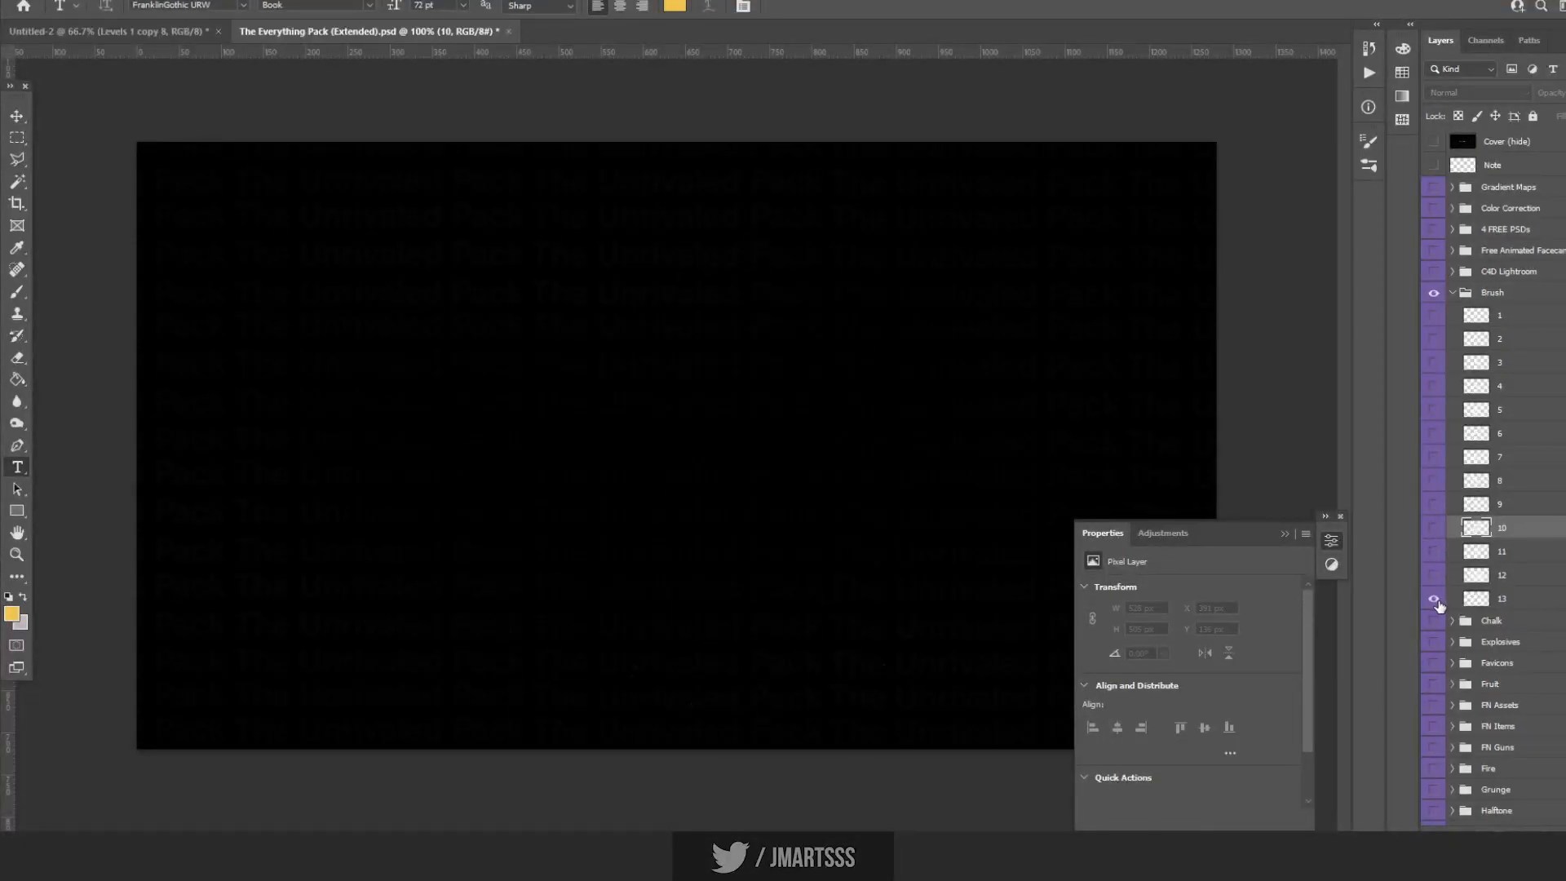
{"action": "left_click", "coordinate": [1435, 601]}
{"action": "left_click", "coordinate": [1433, 437]}
{"action": "left_click", "coordinate": [1433, 438]}
Show layer 5 of the Brush group and copy it into Untitled-2 over the left character.
{"action": "left_click", "coordinate": [1434, 412]}
{"action": "left_click_drag", "start_coordinate": [1492, 414], "coordinate": [563, 429]}
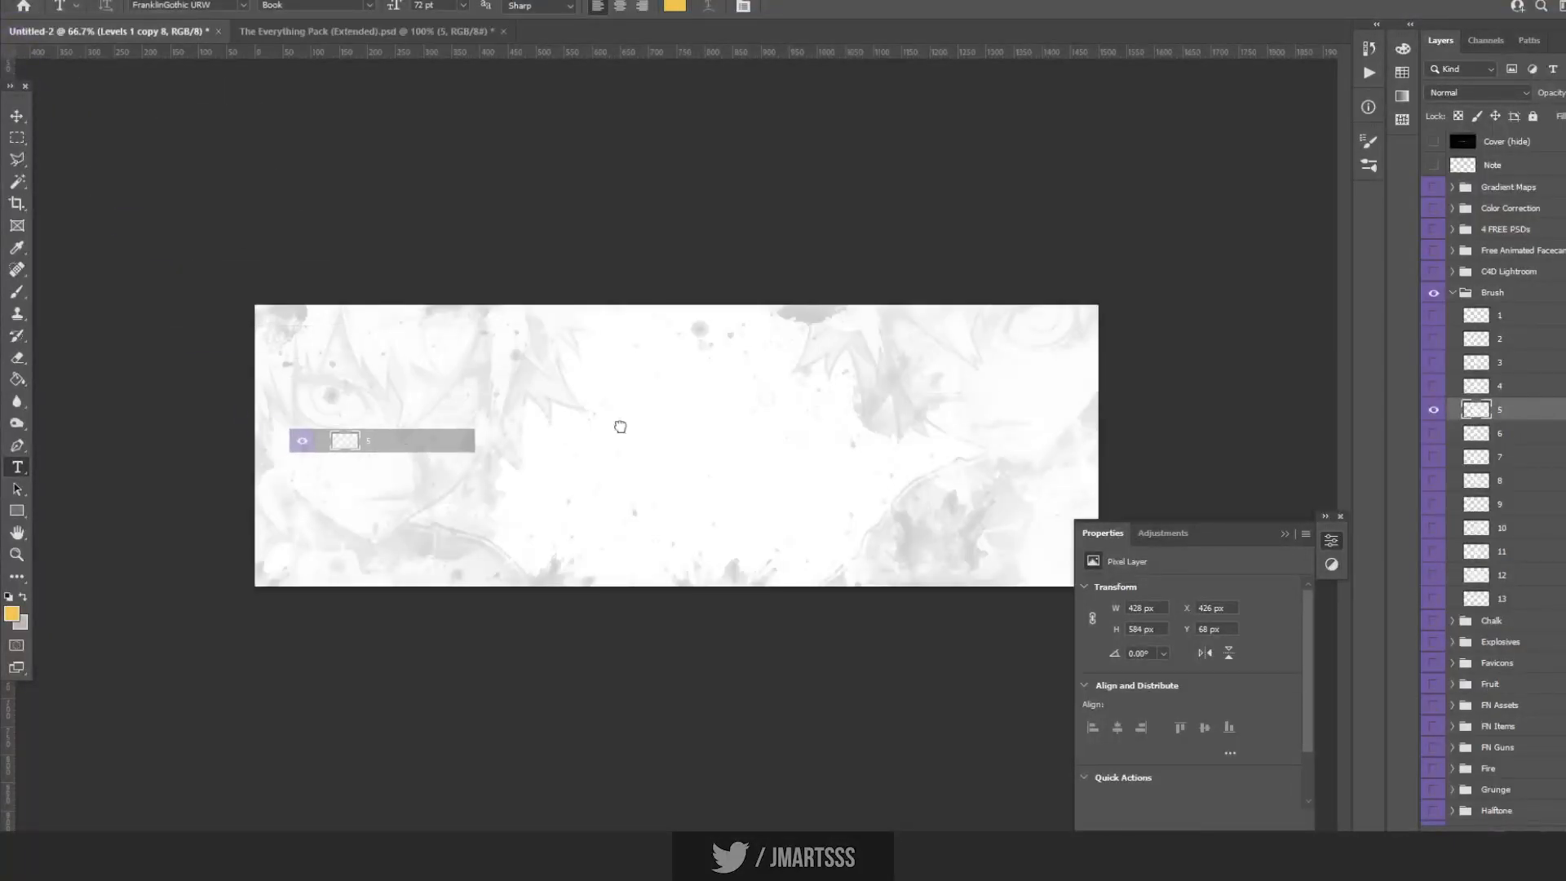
{"action": "left_click_drag", "start_coordinate": [854, 400], "coordinate": [902, 394]}
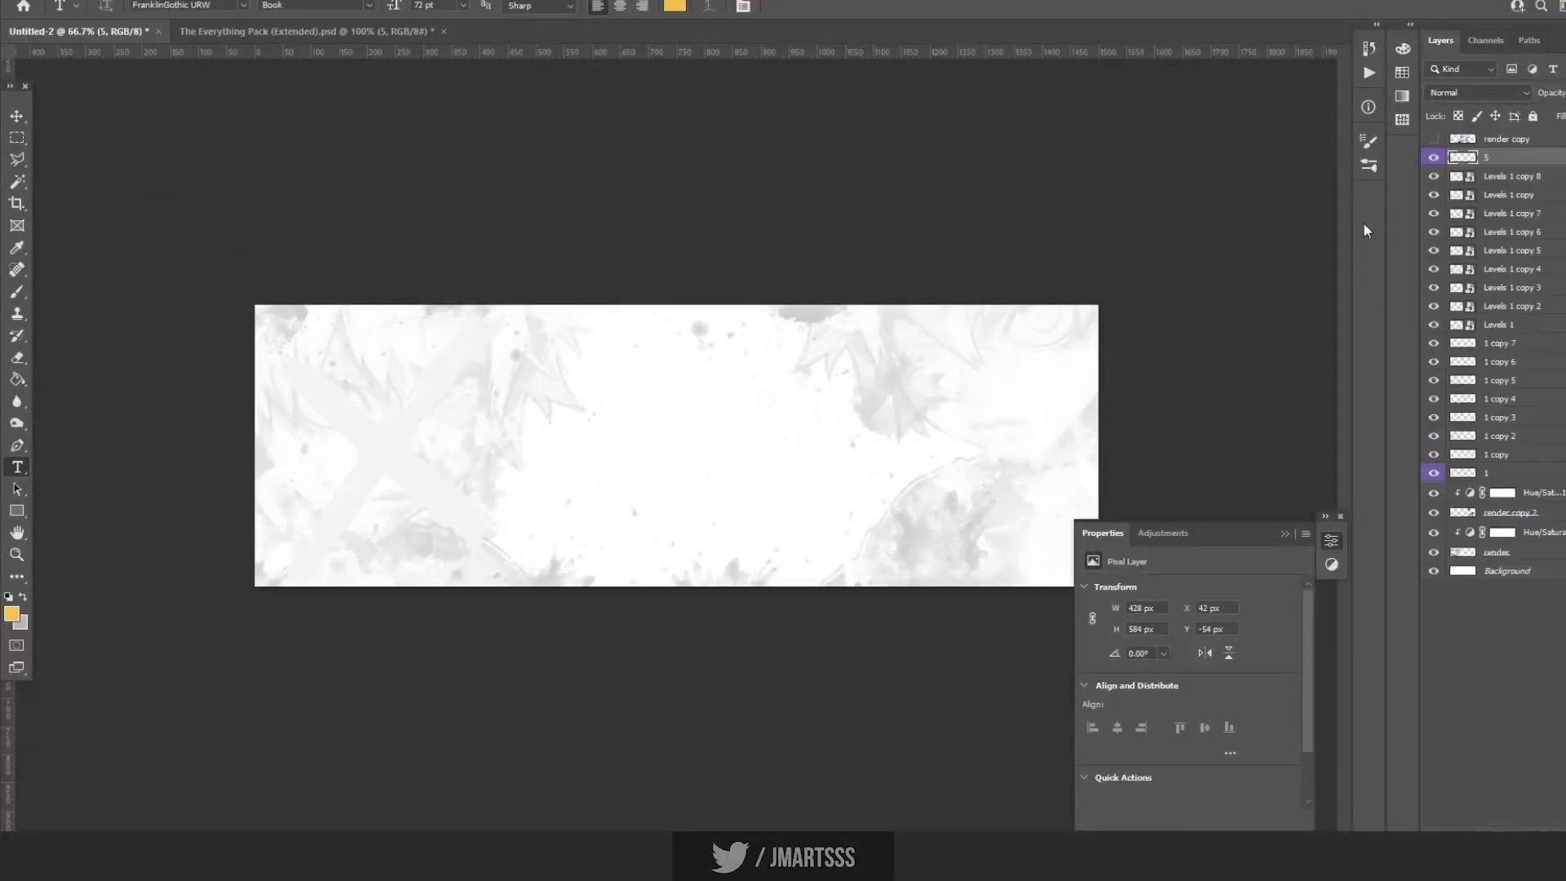
Stretch brush layer 5 to about 822 x 759 px and shift it toward the upper-left corner of the banner.
{"action": "key", "text": "ctrl+t"}
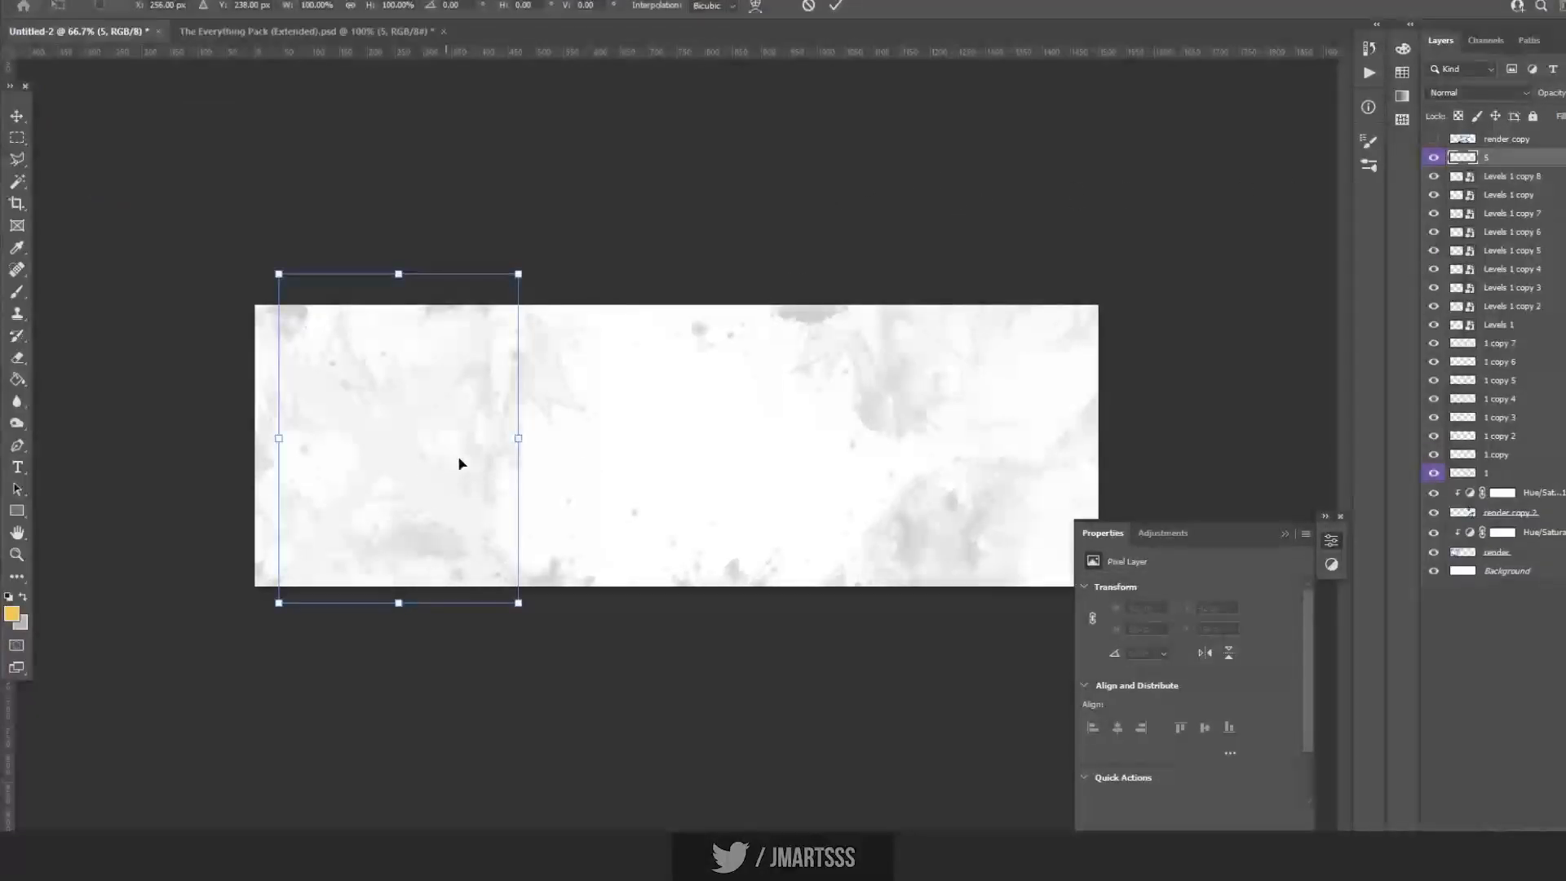
{"action": "left_click_drag", "start_coordinate": [517, 441], "coordinate": [633, 435]}
{"action": "left_click_drag", "start_coordinate": [556, 434], "coordinate": [475, 308]}
{"action": "key", "text": "Return"}
{"action": "key", "text": "ctrl+t"}
{"action": "left_click_drag", "start_coordinate": [465, 427], "coordinate": [448, 409]}
{"action": "left_click_drag", "start_coordinate": [603, 393], "coordinate": [595, 479]}
{"action": "key", "text": "Return"}
{"action": "key", "text": "t"}
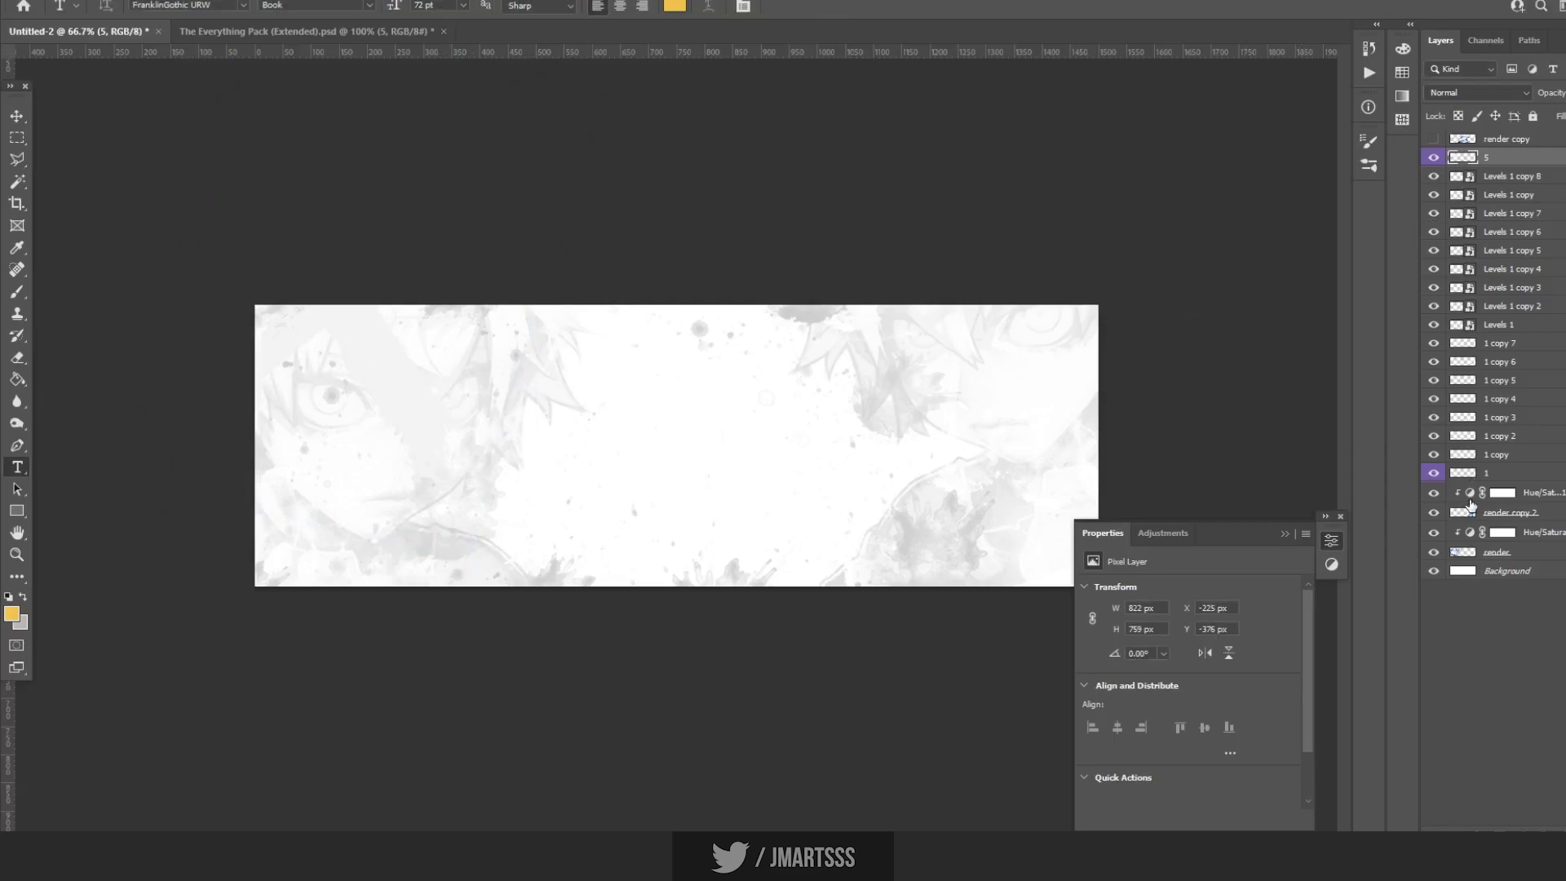
Duplicate the hidden render copy layer, then show the lower copy and clip it to brush layer 5.
{"action": "left_click", "coordinate": [1468, 143]}
{"action": "key", "text": "ctrl+j"}
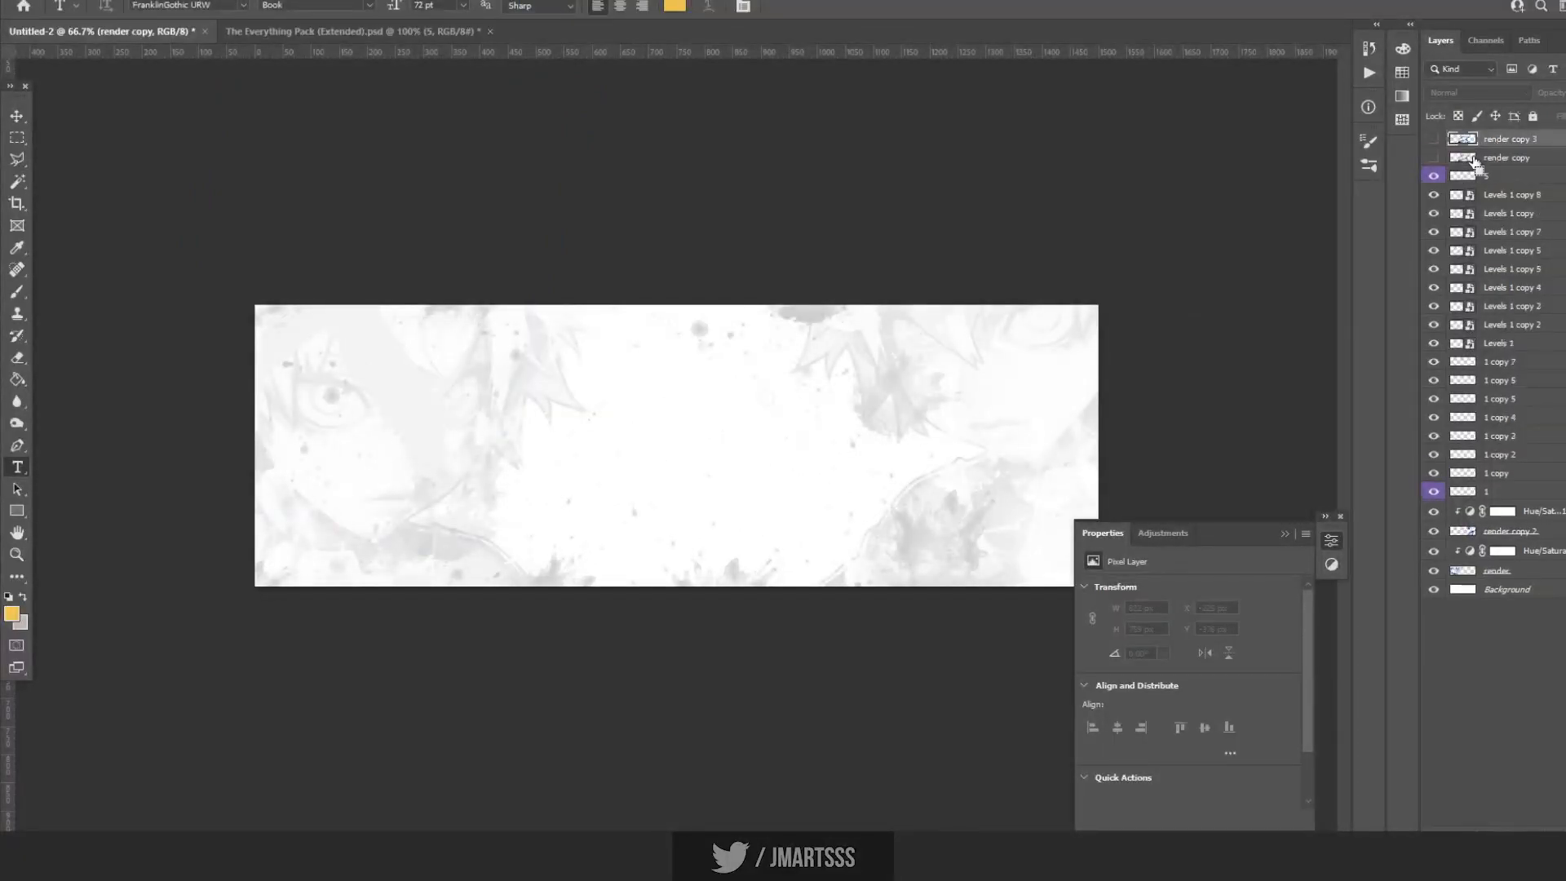
{"action": "left_click", "coordinate": [1435, 159]}
{"action": "left_click", "coordinate": [1528, 160], "text": "alt"}
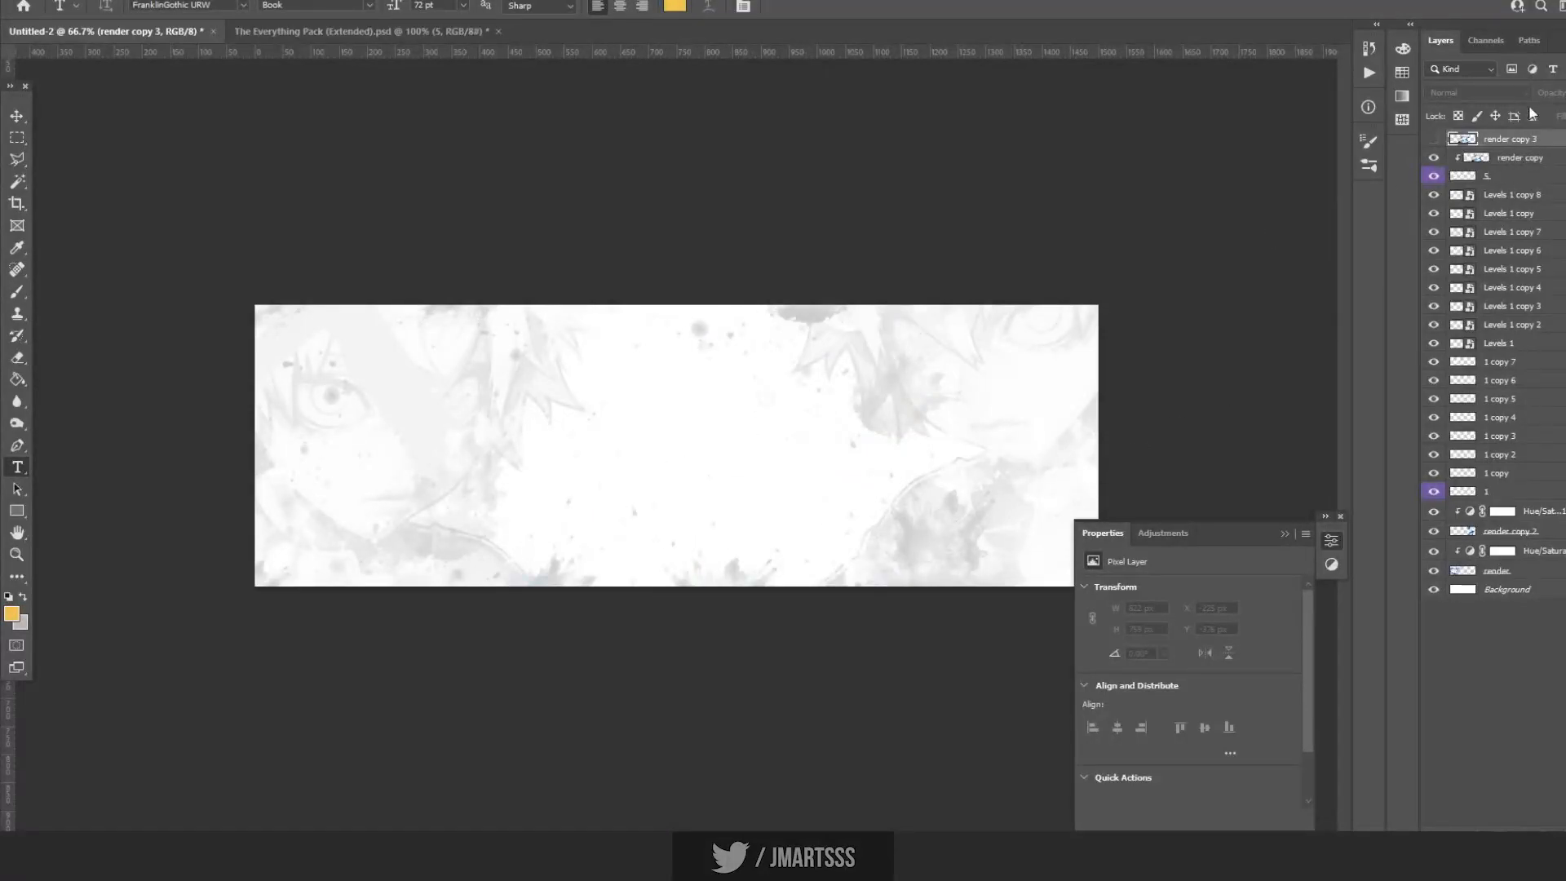
Move the clipped render copy to about X -157, Y -76 px so the character's blue hair fills the upper-left brush stroke.
{"action": "left_click", "coordinate": [1517, 158]}
{"action": "key", "text": "ctrl+t"}
{"action": "left_click_drag", "start_coordinate": [825, 489], "coordinate": [441, 431]}
{"action": "key", "text": "Return"}
{"action": "key", "text": "t"}
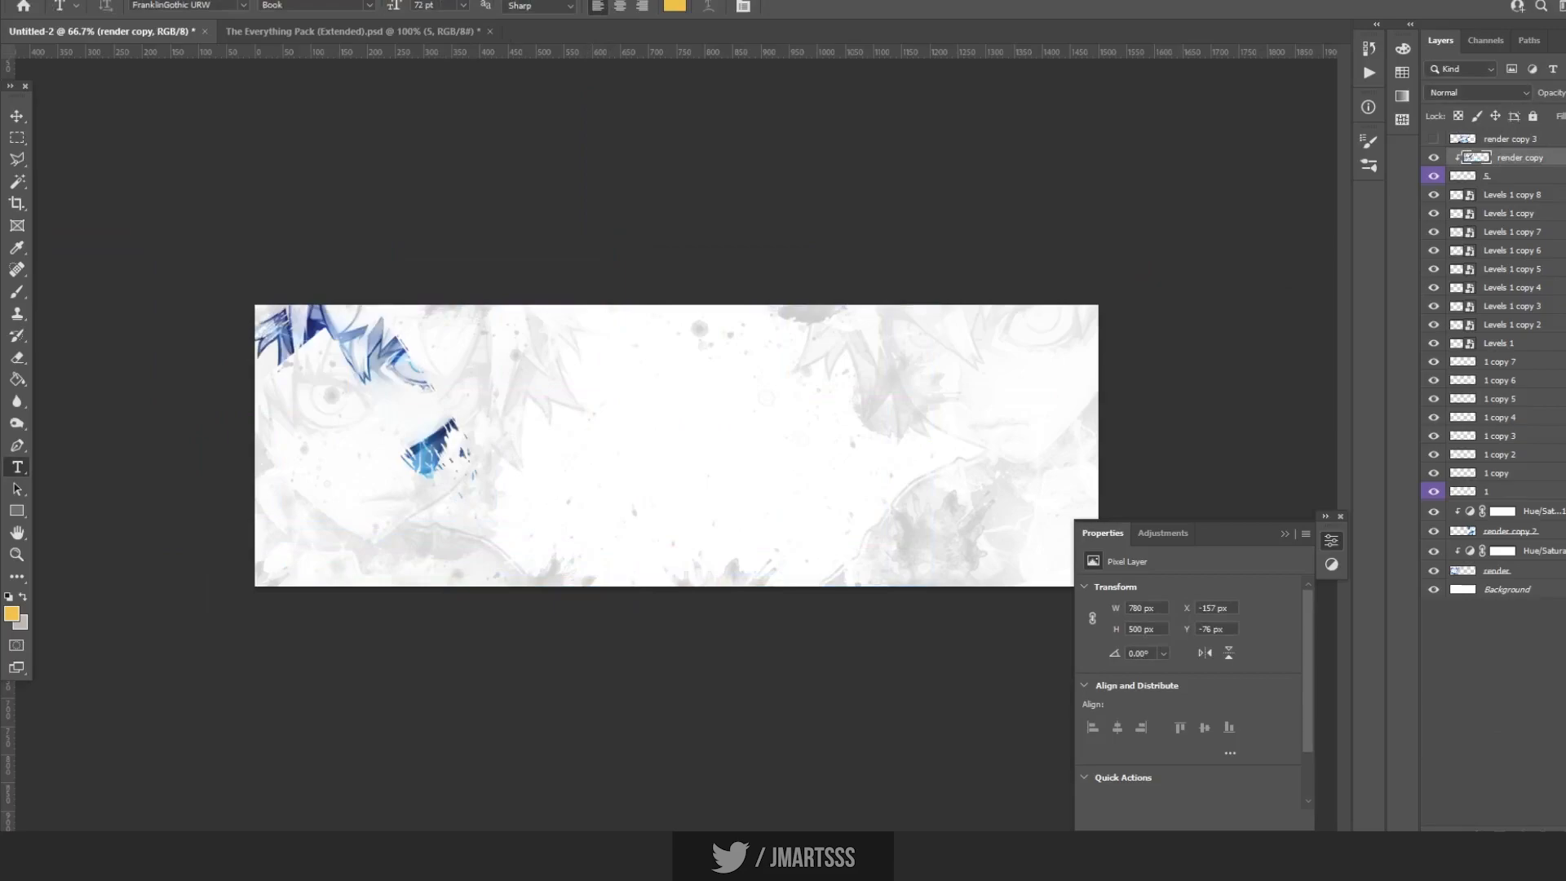
Add a Gradient Map adjustment above render copy and clip it to that layer.
{"action": "left_click", "coordinate": [1542, 828]}
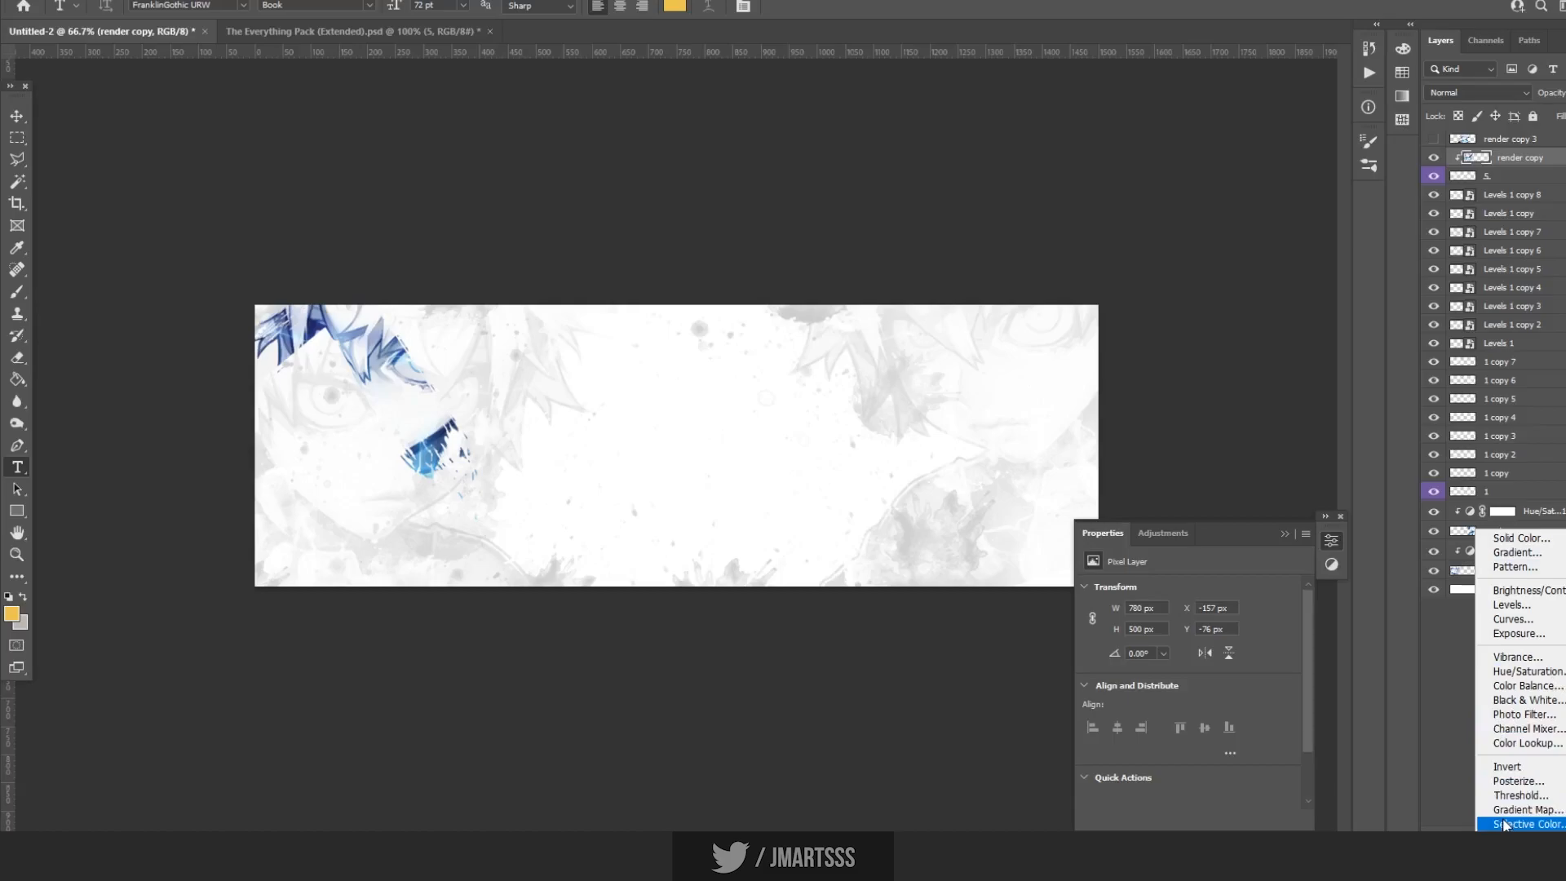
{"action": "left_click", "coordinate": [1525, 809]}
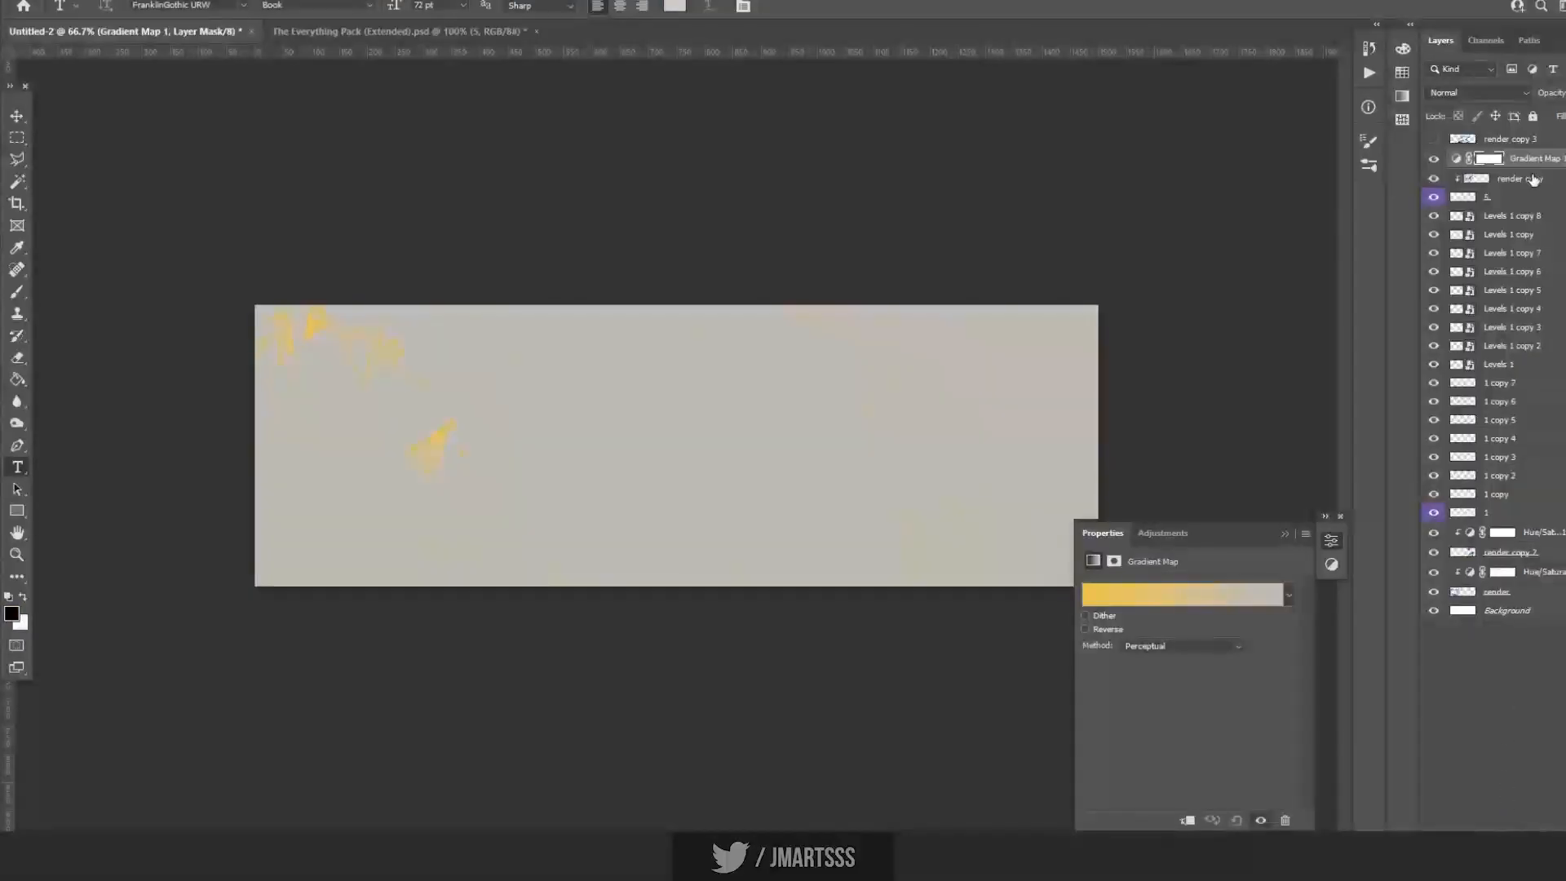
{"action": "left_click", "coordinate": [1526, 169], "text": "alt"}
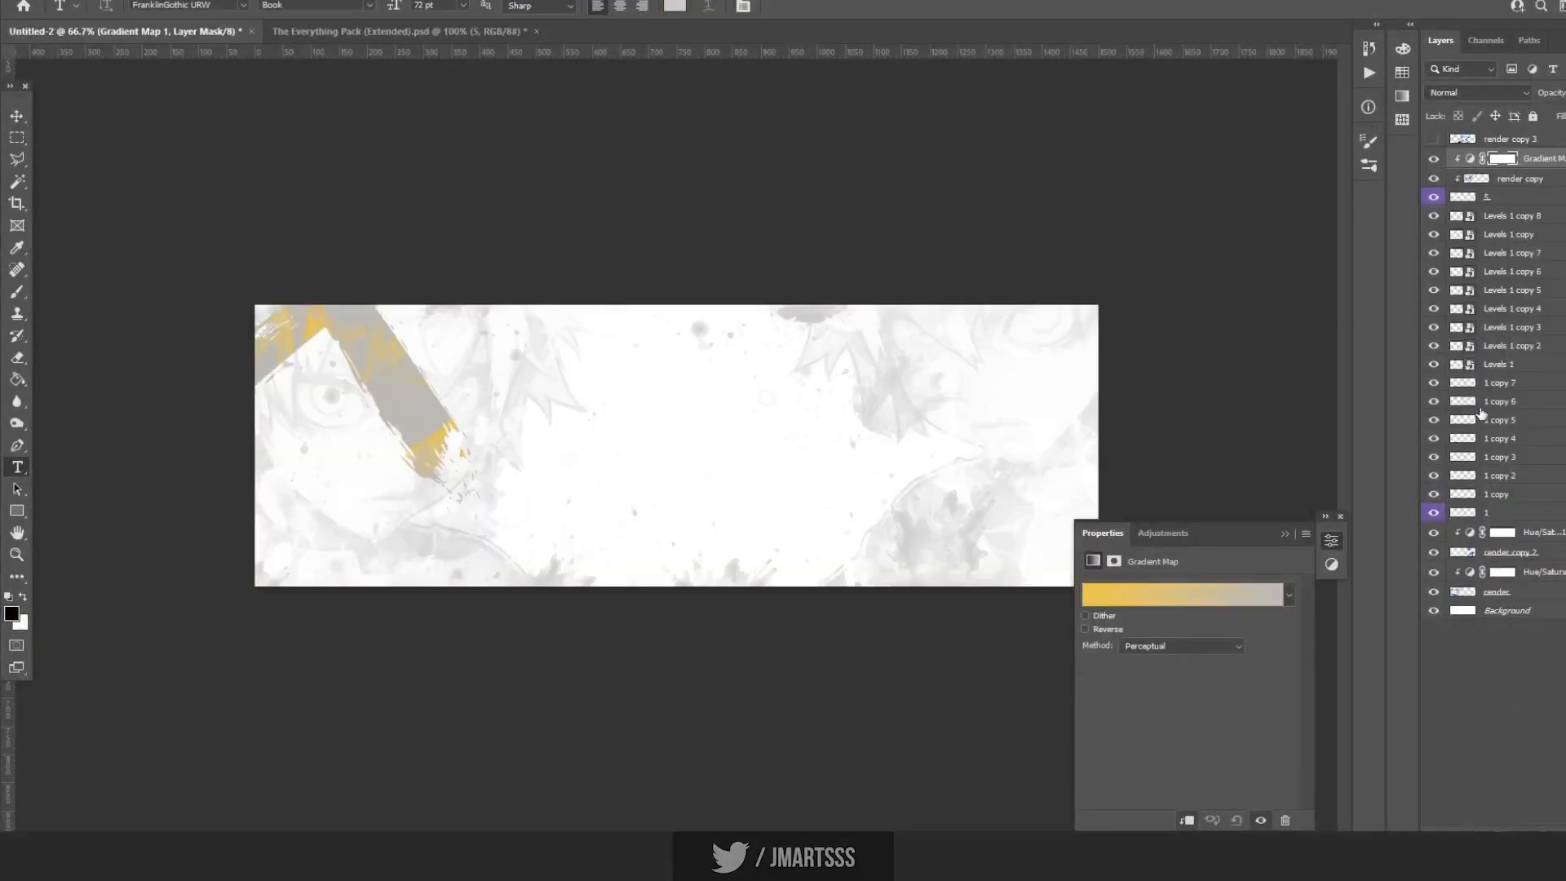
Try several presets from the Blues gradient group and apply a light-to-medium blue one to the Gradient Map.
{"action": "left_click", "coordinate": [1286, 605]}
{"action": "left_click", "coordinate": [1102, 656]}
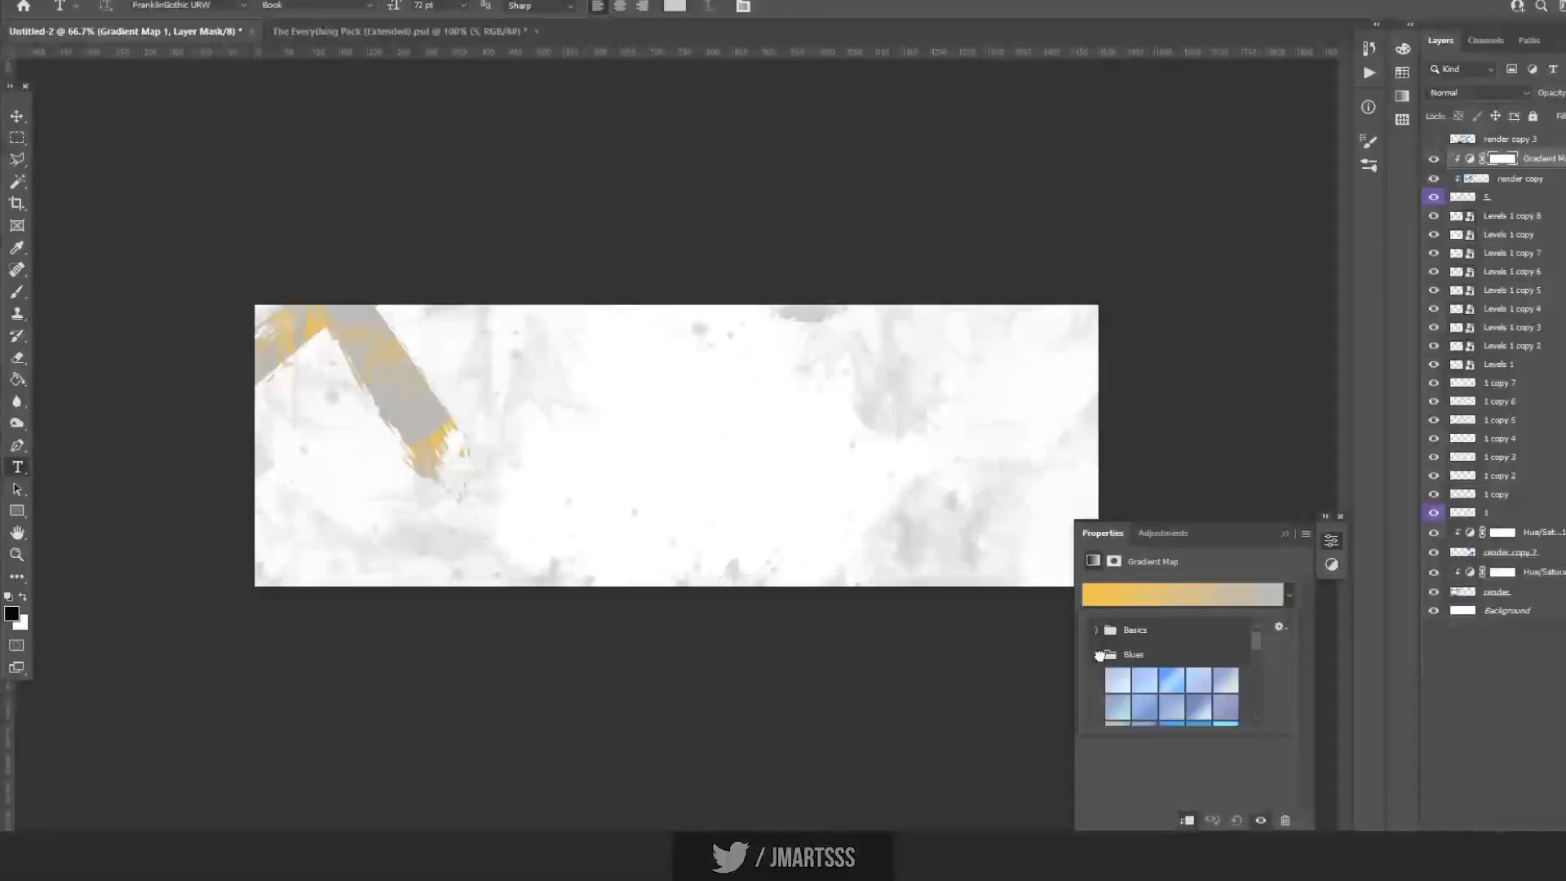
{"action": "left_click", "coordinate": [1155, 683]}
{"action": "left_click", "coordinate": [1168, 681]}
{"action": "scroll", "coordinate": [1163, 695], "scroll_direction": "down", "scroll_amount": 2}
{"action": "left_click", "coordinate": [1226, 720]}
{"action": "scroll", "coordinate": [1213, 697], "scroll_direction": "down", "scroll_amount": 1}
{"action": "left_click", "coordinate": [1207, 697]}
{"action": "scroll", "coordinate": [1199, 704], "scroll_direction": "down", "scroll_amount": 1}
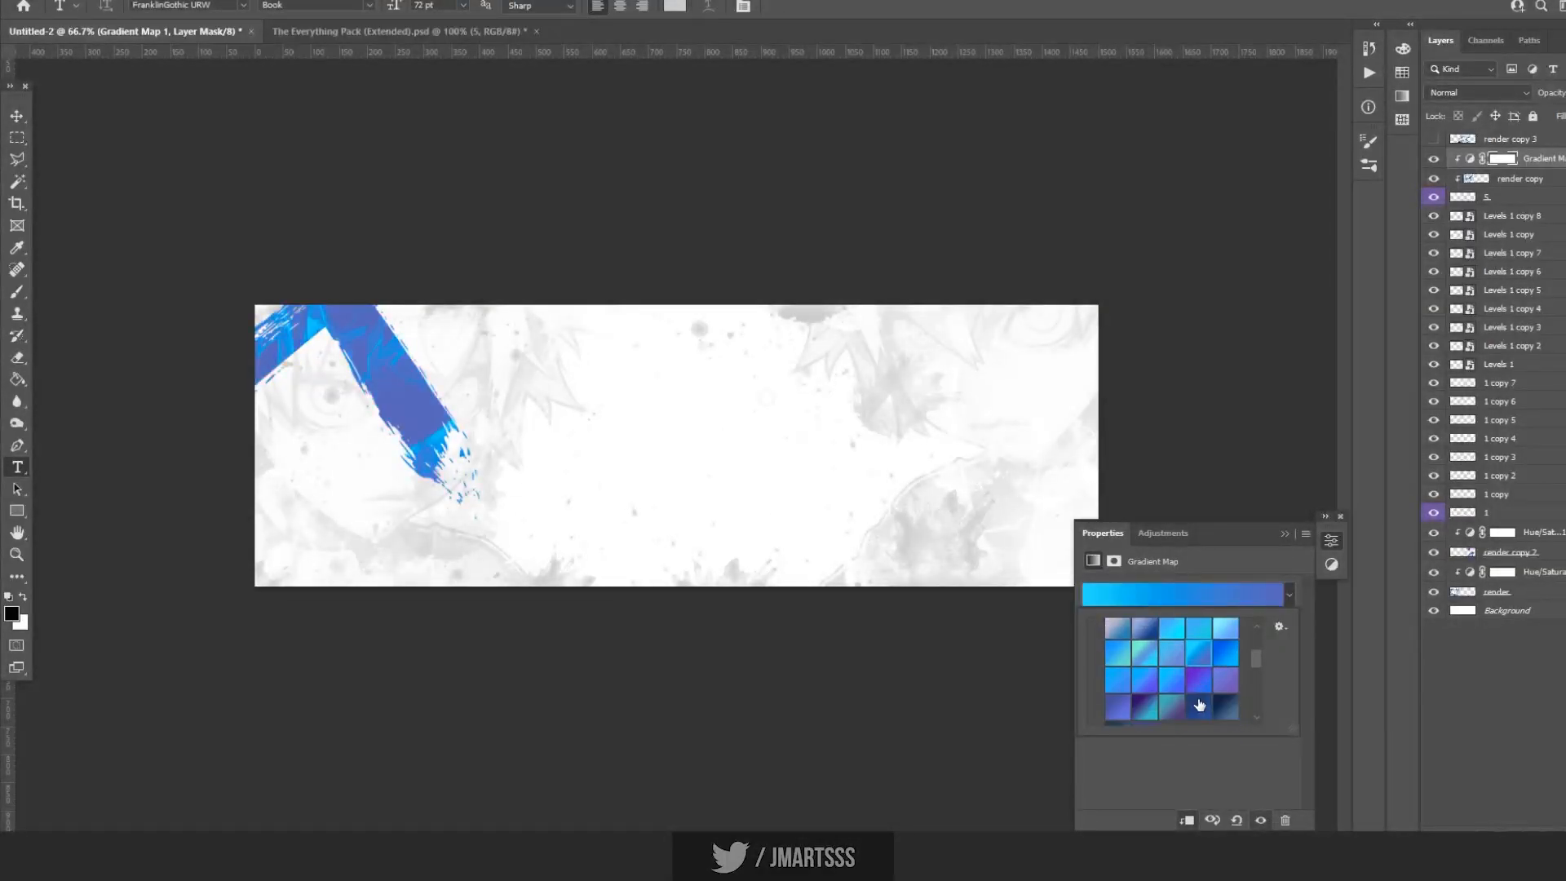
{"action": "left_click", "coordinate": [1206, 692]}
{"action": "left_click", "coordinate": [1172, 690]}
{"action": "left_click", "coordinate": [1144, 677]}
{"action": "left_click", "coordinate": [1116, 680]}
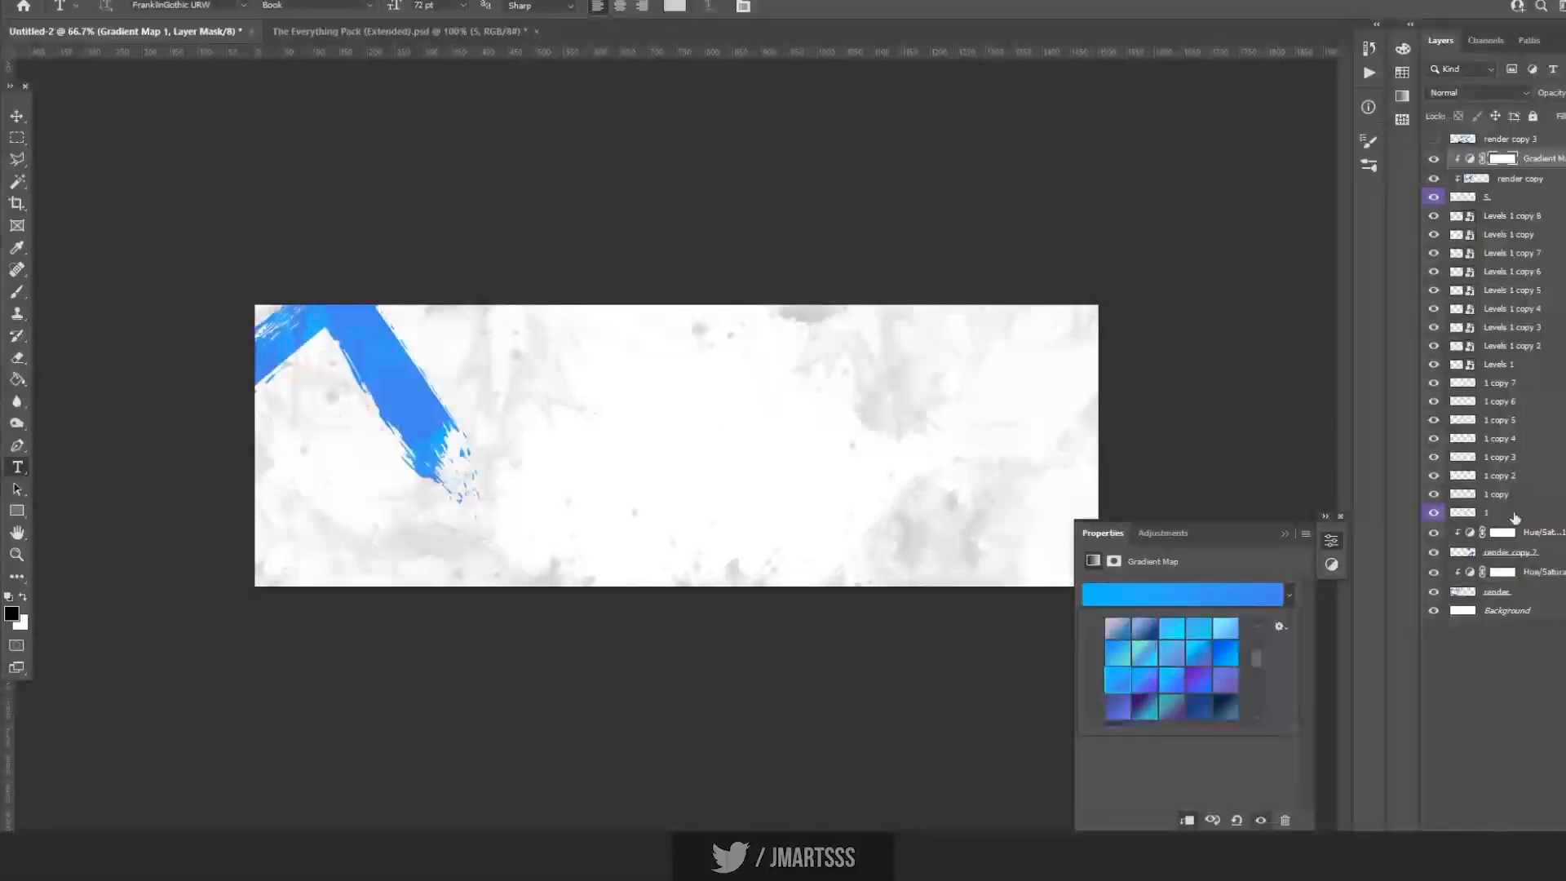
Set the Gradient Map layer's blending mode to Vivid Light.
{"action": "left_click", "coordinate": [1470, 158]}
{"action": "left_click", "coordinate": [1491, 96]}
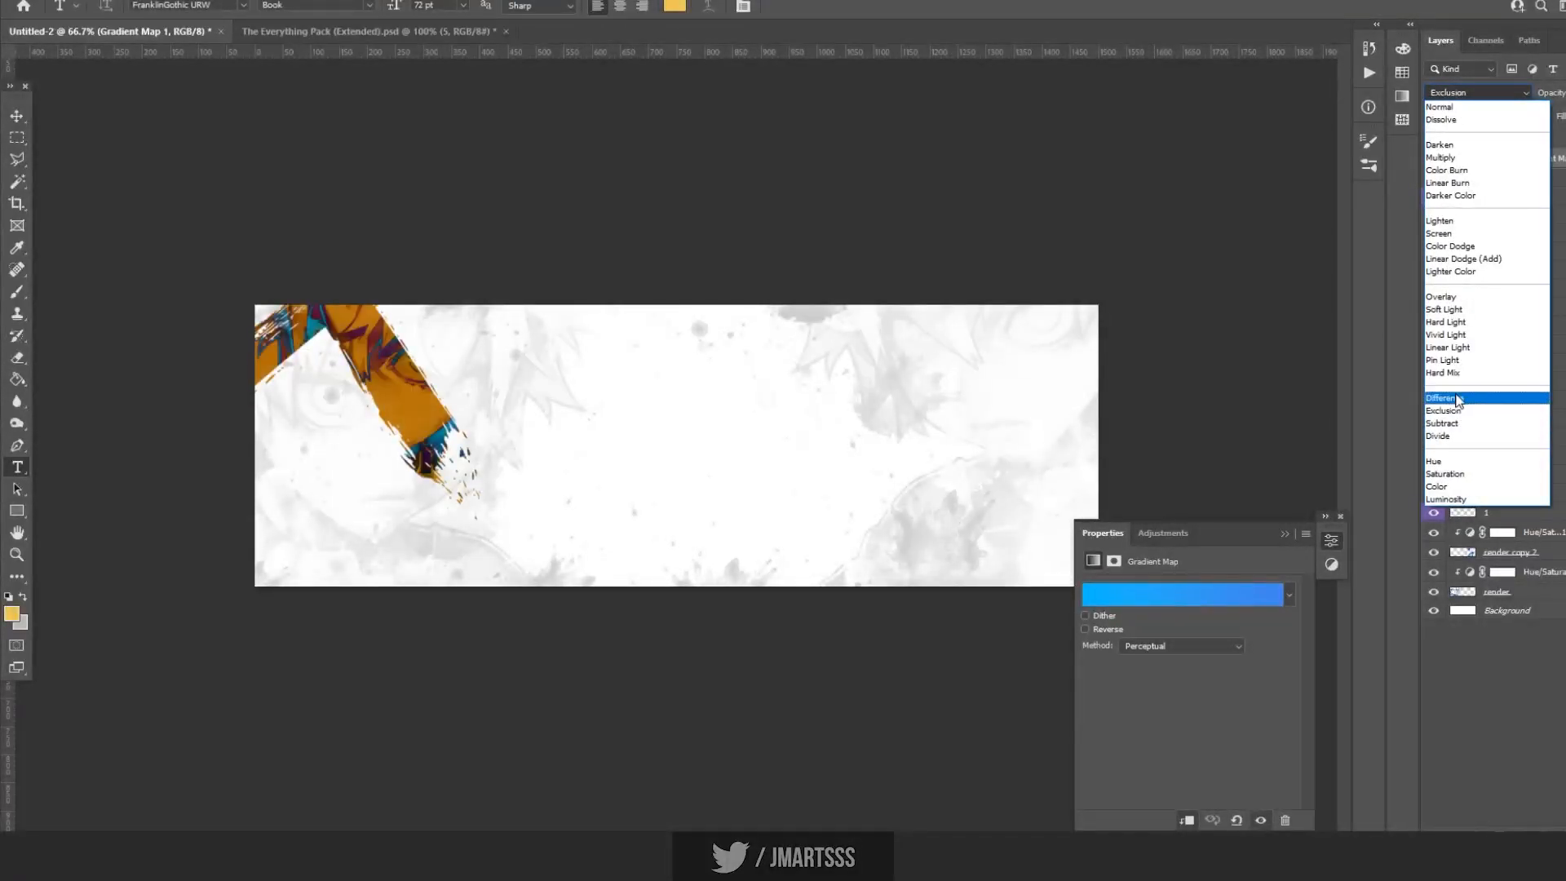
{"action": "left_click", "coordinate": [1459, 335]}
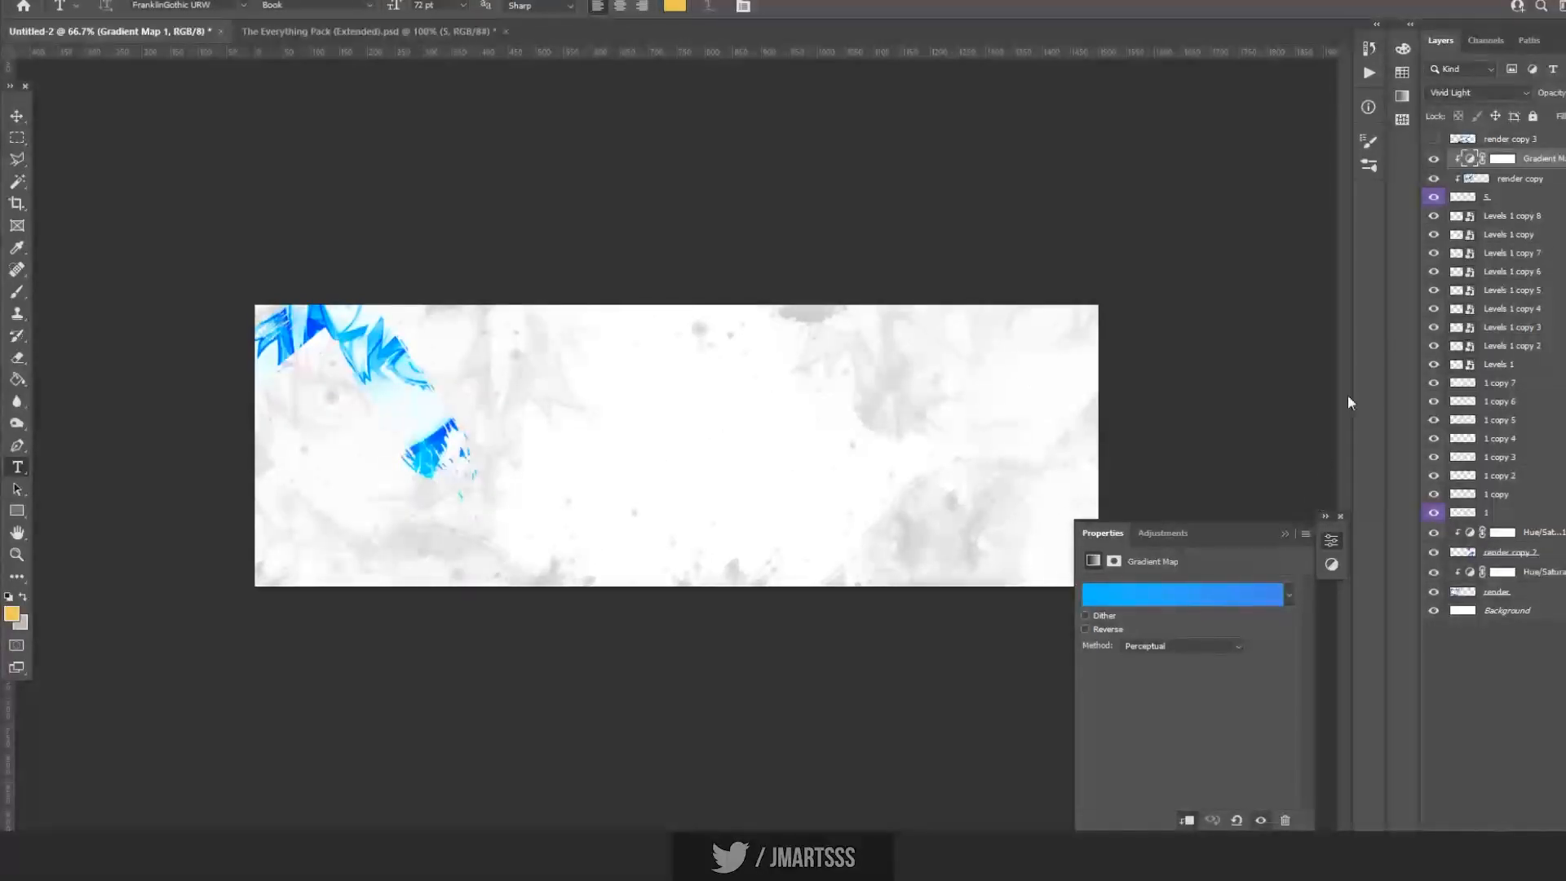
Duplicate brush layer 5, render copy and the Gradient Map together, then rotate the copies and move them into the banner's lower-left area.
{"action": "left_click", "coordinate": [1540, 198], "text": "shift"}
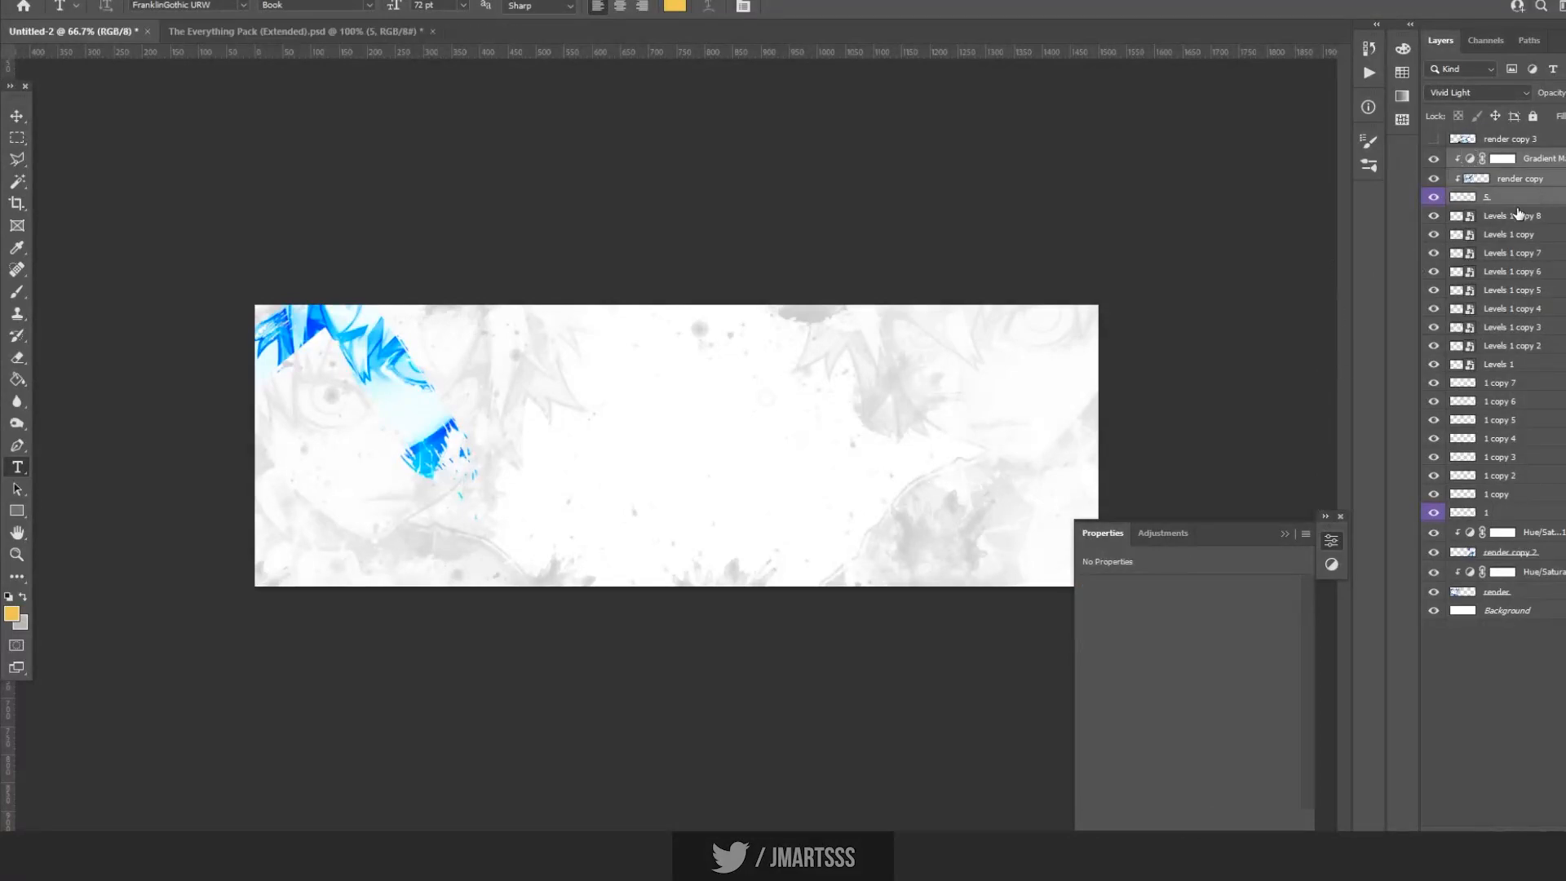
{"action": "key", "text": "ctrl+j"}
{"action": "key", "text": "ctrl+t"}
{"action": "left_click_drag", "start_coordinate": [342, 364], "coordinate": [738, 628]}
{"action": "left_click_drag", "start_coordinate": [591, 609], "coordinate": [480, 588]}
{"action": "key", "text": "Return"}
{"action": "key", "text": "t"}
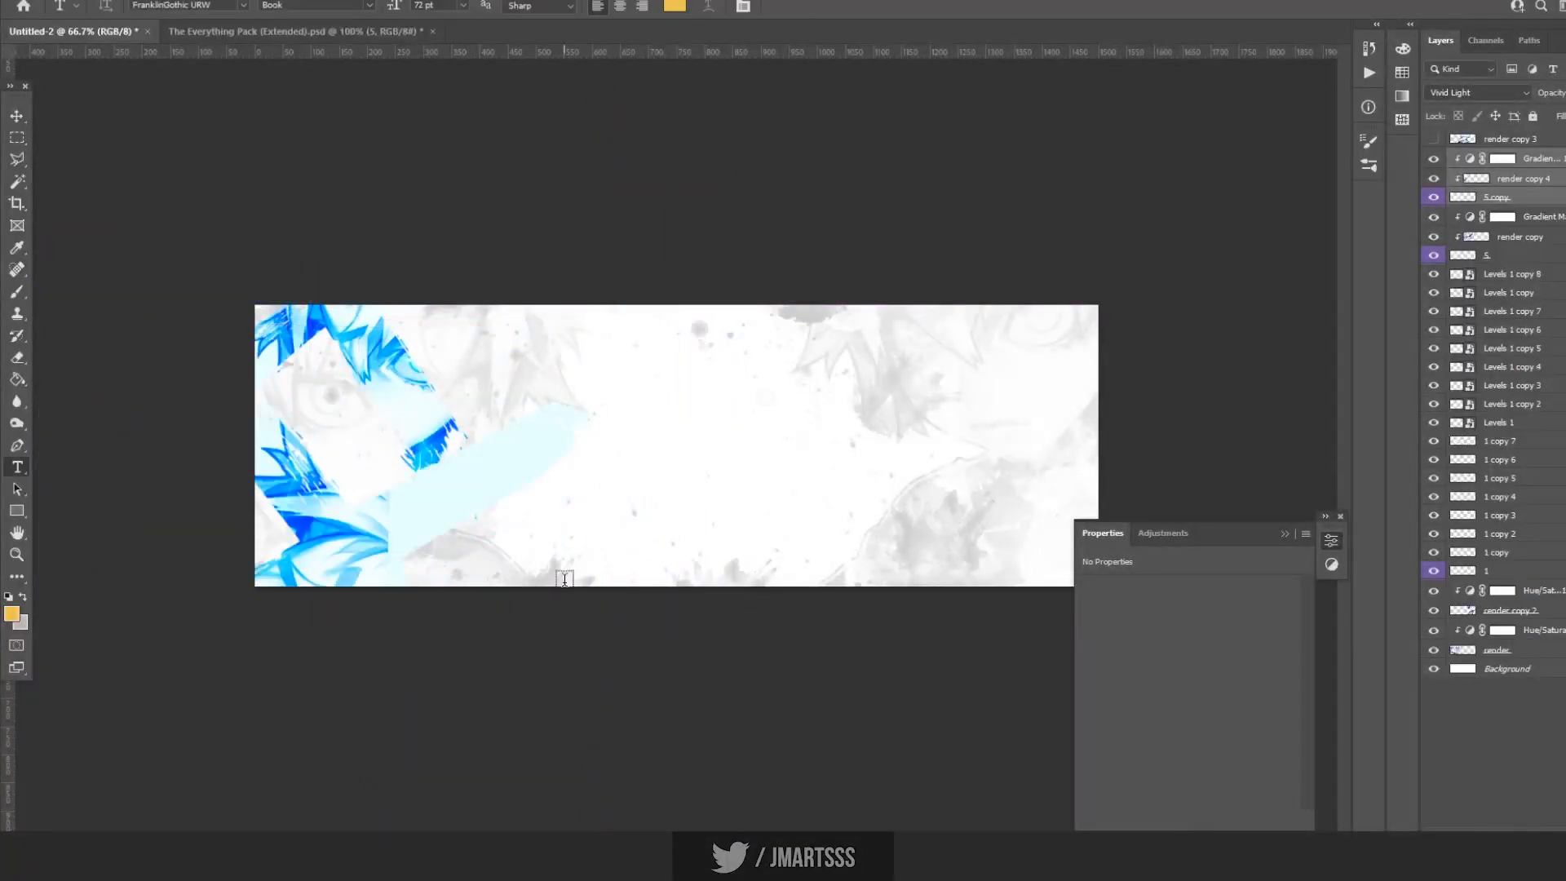
Reposition render copy 4 to about X -84, Y -319 px so the character's eye shows inside the lower-left brush stroke.
{"action": "left_click", "coordinate": [1503, 198]}
{"action": "left_click", "coordinate": [1526, 181]}
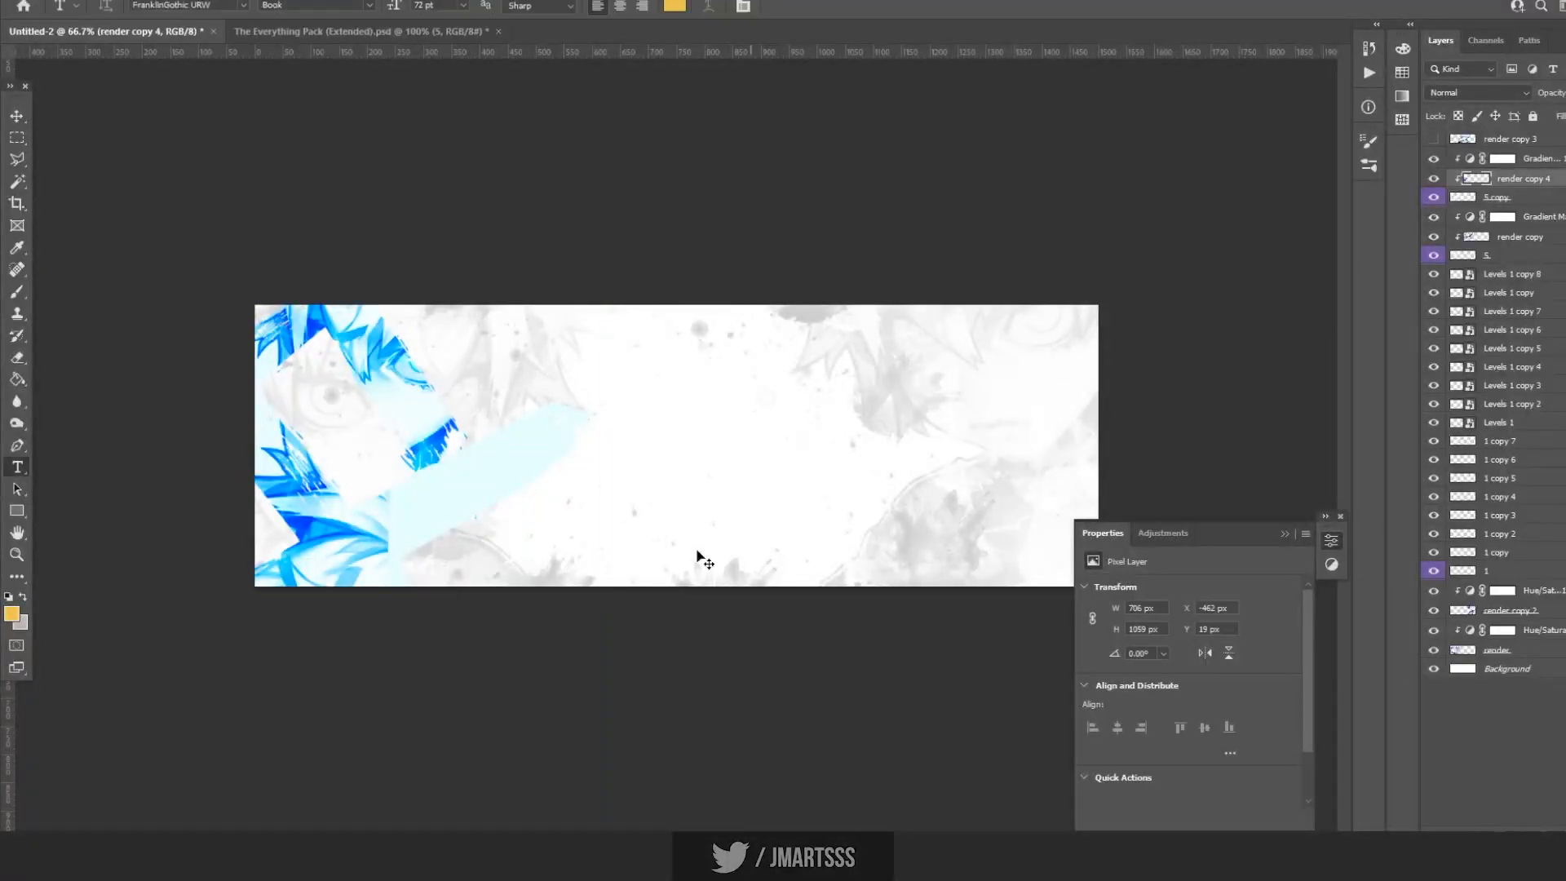
{"action": "key", "text": "ctrl+t"}
{"action": "left_click_drag", "start_coordinate": [359, 553], "coordinate": [569, 360]}
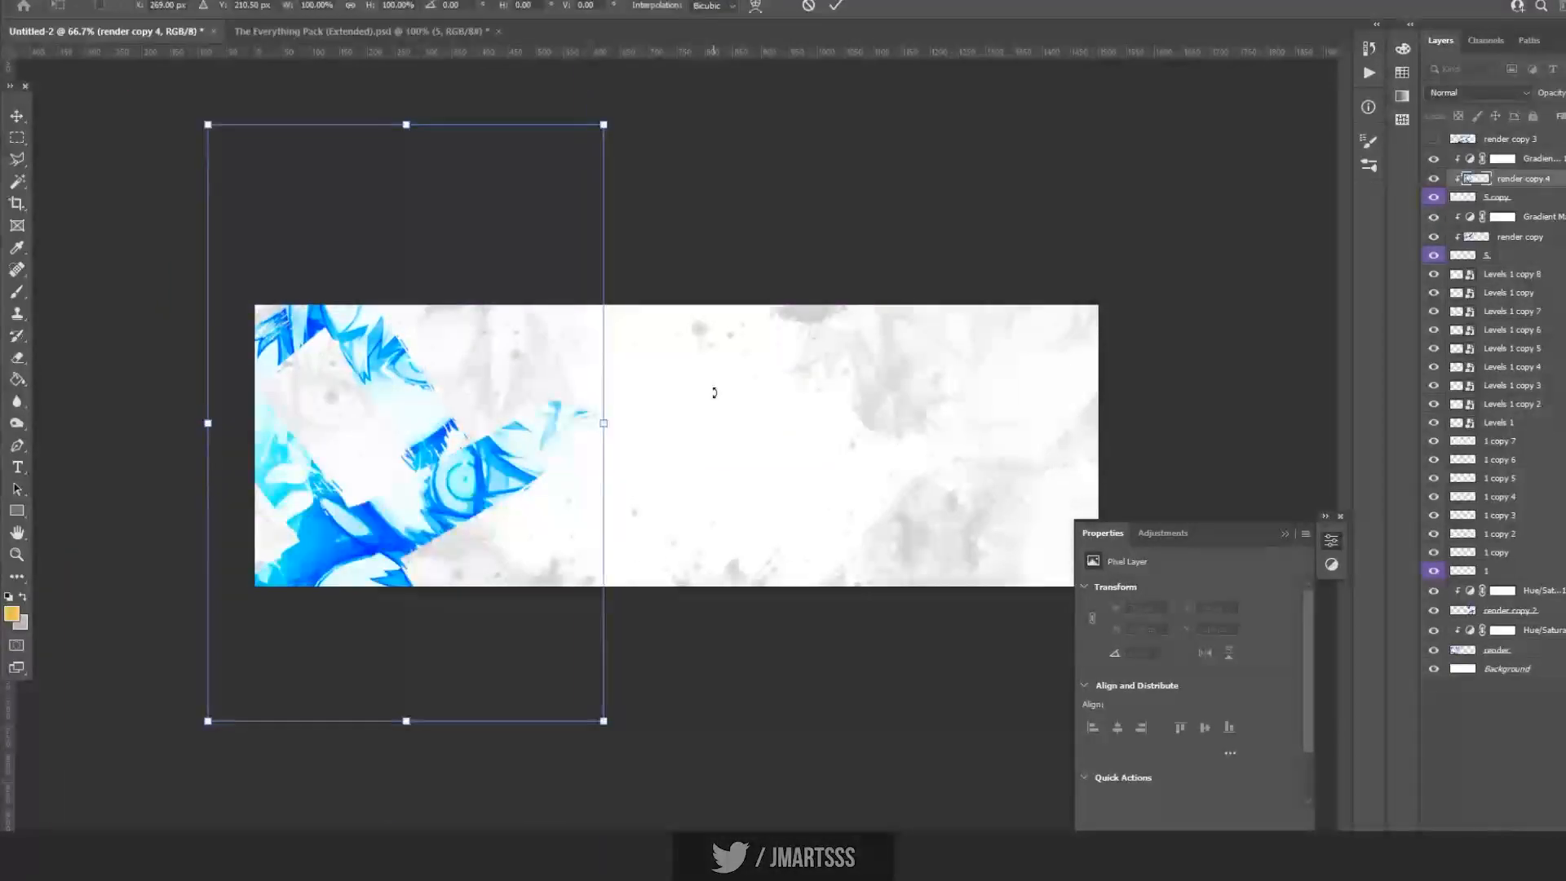
{"action": "key", "text": "Return"}
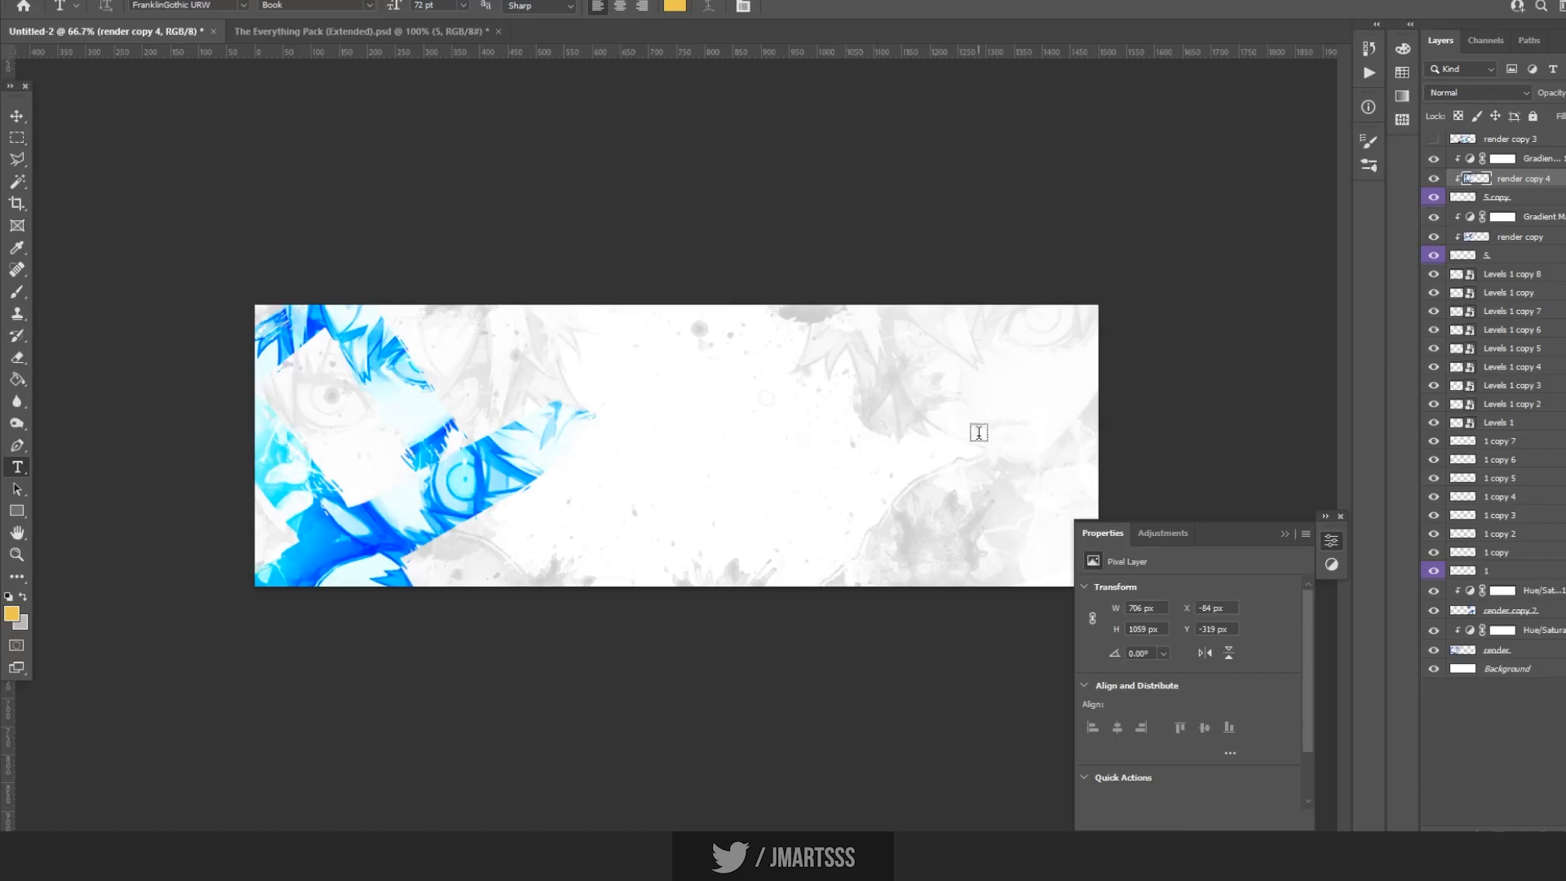
Duplicate 5 copy, render copy 4 and their Gradient Map, then rotate the copies and place them along the banner's lower middle.
{"action": "left_click", "coordinate": [1548, 159], "text": "shift"}
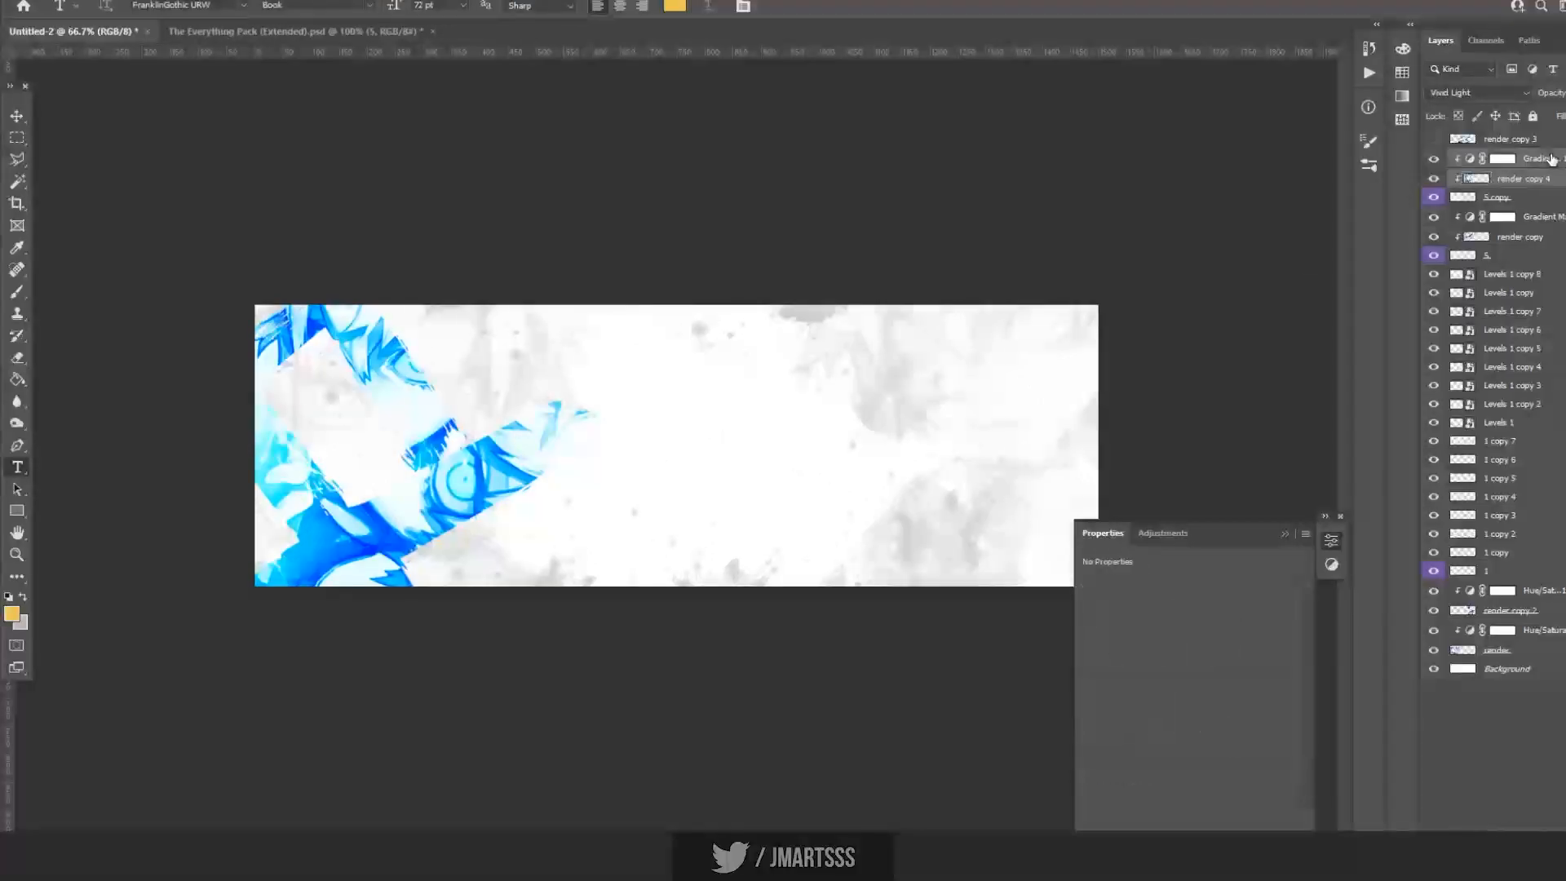
{"action": "left_click", "coordinate": [1491, 197]}
{"action": "left_click", "coordinate": [1541, 163], "text": "shift"}
{"action": "key", "text": "ctrl+j"}
{"action": "key", "text": "ctrl+t"}
{"action": "left_click_drag", "start_coordinate": [526, 536], "coordinate": [723, 690]}
{"action": "left_click_drag", "start_coordinate": [650, 245], "coordinate": [888, 389]}
{"action": "left_click_drag", "start_coordinate": [674, 620], "coordinate": [635, 595]}
{"action": "left_click_drag", "start_coordinate": [815, 283], "coordinate": [985, 599]}
{"action": "left_click_drag", "start_coordinate": [614, 571], "coordinate": [757, 584]}
{"action": "key", "text": "Return"}
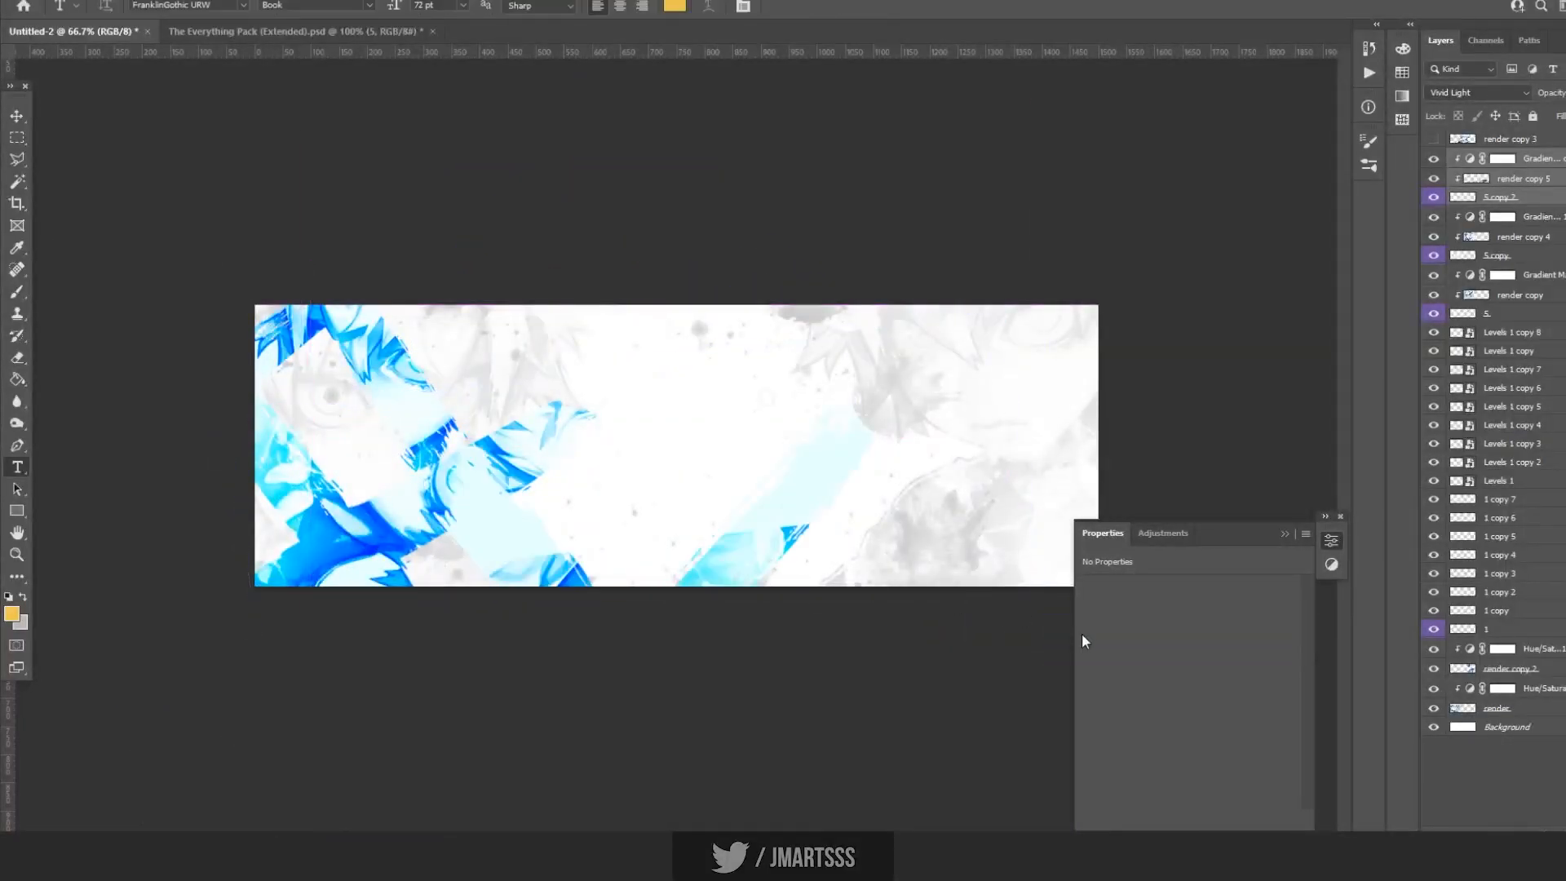
Move the 5 copy 2 brush set to the banner's upper-left corner, over the faint character's eye.
{"action": "key", "text": "ctrl+t"}
{"action": "left_click_drag", "start_coordinate": [601, 570], "coordinate": [202, 177]}
{"action": "key", "text": "Return"}
{"action": "key", "text": "t"}
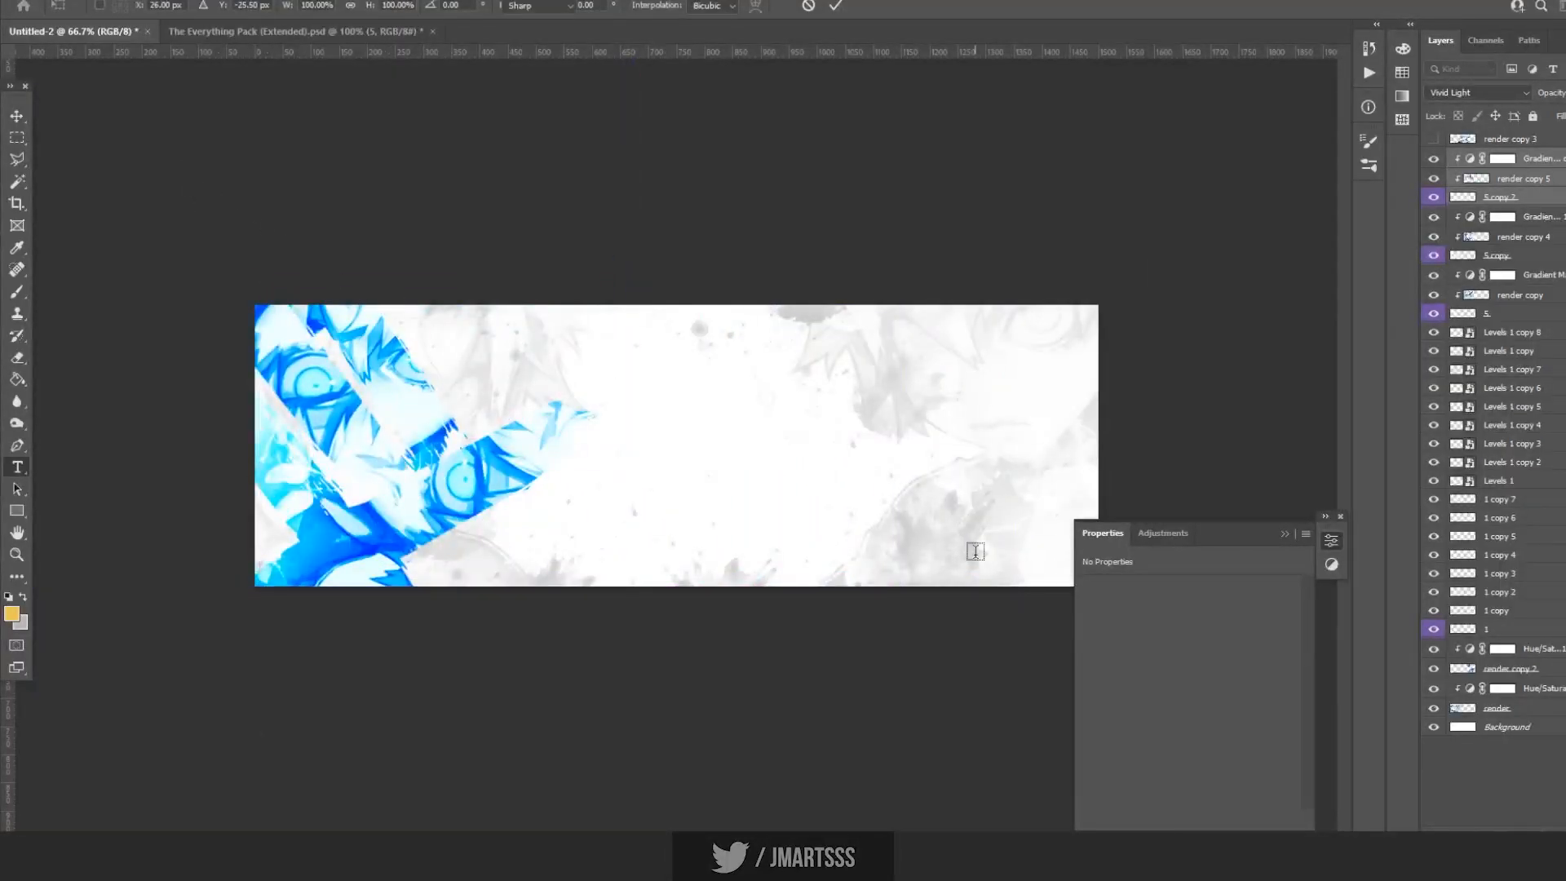
Duplicate the 5 copy 2 brush set, rotate the copy and place it along the upper edge over the left blue splatters.
{"action": "left_click_drag", "start_coordinate": [348, 385], "coordinate": [650, 389]}
{"action": "left_click_drag", "start_coordinate": [906, 291], "coordinate": [509, 281]}
{"action": "left_click_drag", "start_coordinate": [396, 295], "coordinate": [454, 314]}
{"action": "key", "text": "Return"}
{"action": "key", "text": "t"}
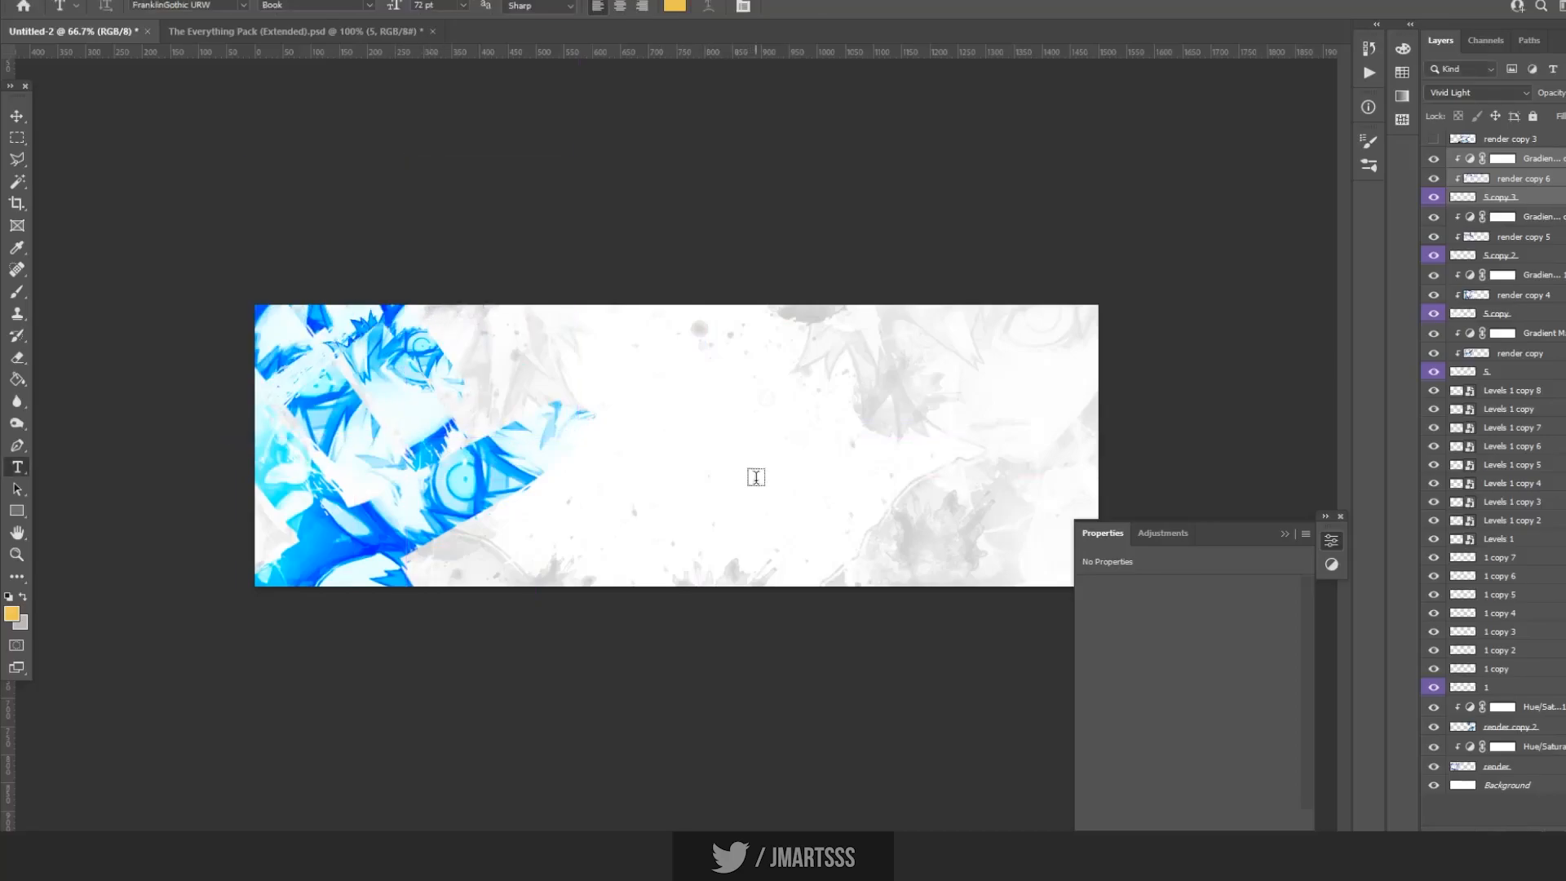
Duplicate the 5 copy 3 brush set, rotate the copy and place it over the middle of the blue splatters.
{"action": "key", "text": "ctrl+j"}
{"action": "key", "text": "ctrl+t"}
{"action": "left_click_drag", "start_coordinate": [447, 376], "coordinate": [384, 408]}
{"action": "key", "text": "Return"}
{"action": "key", "text": "t"}
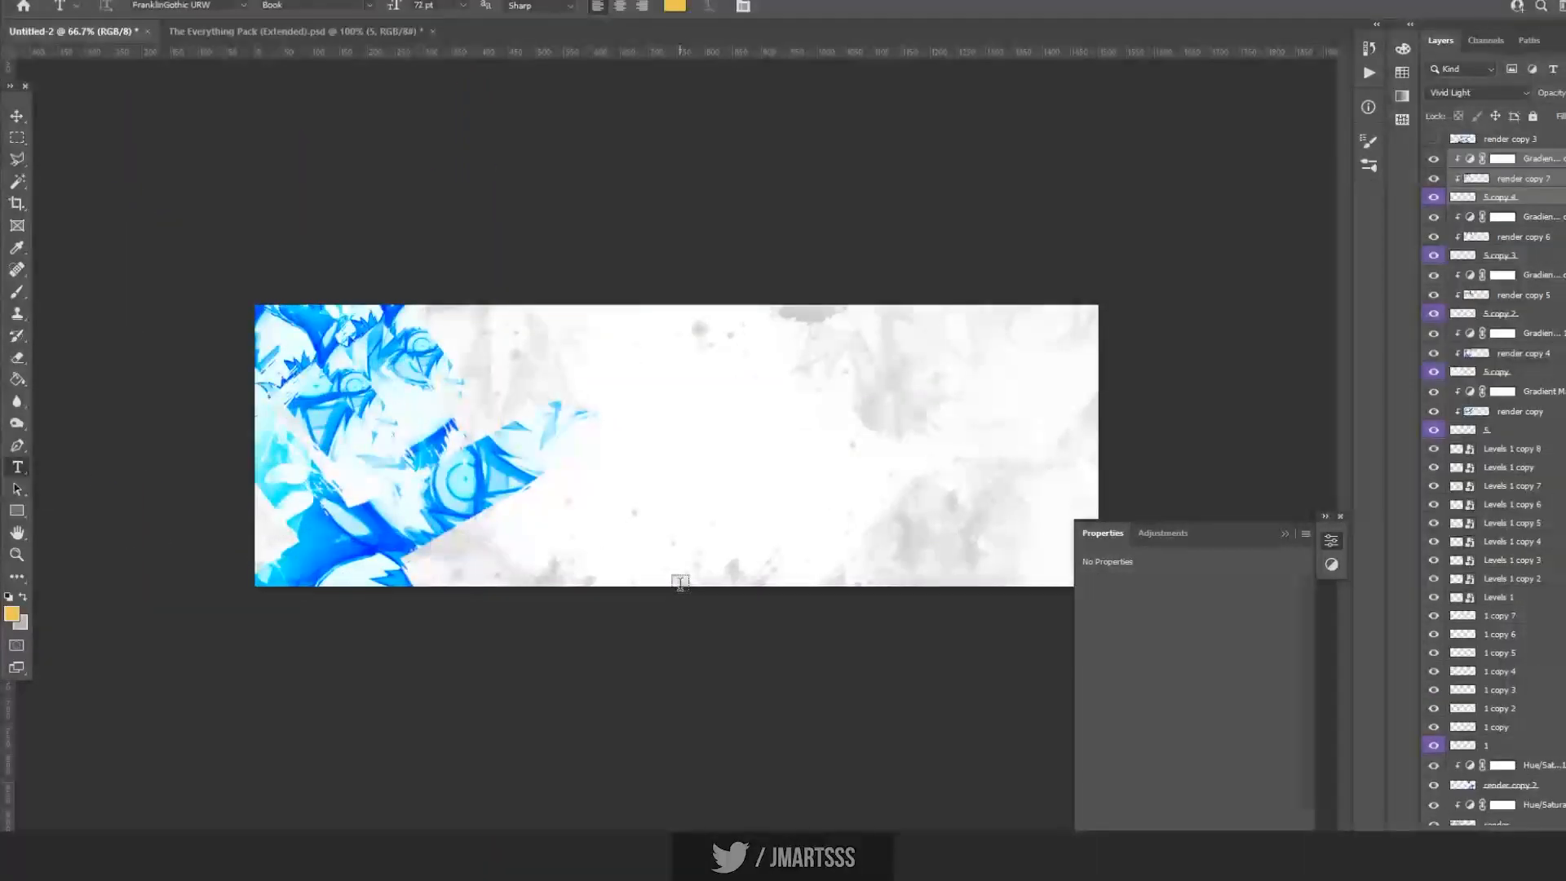
{"action": "key", "text": "ctrl+t"}
{"action": "left_click_drag", "start_coordinate": [712, 448], "coordinate": [676, 571]}
{"action": "left_click_drag", "start_coordinate": [370, 401], "coordinate": [409, 448]}
{"action": "key", "text": "Return"}
{"action": "key", "text": "t"}
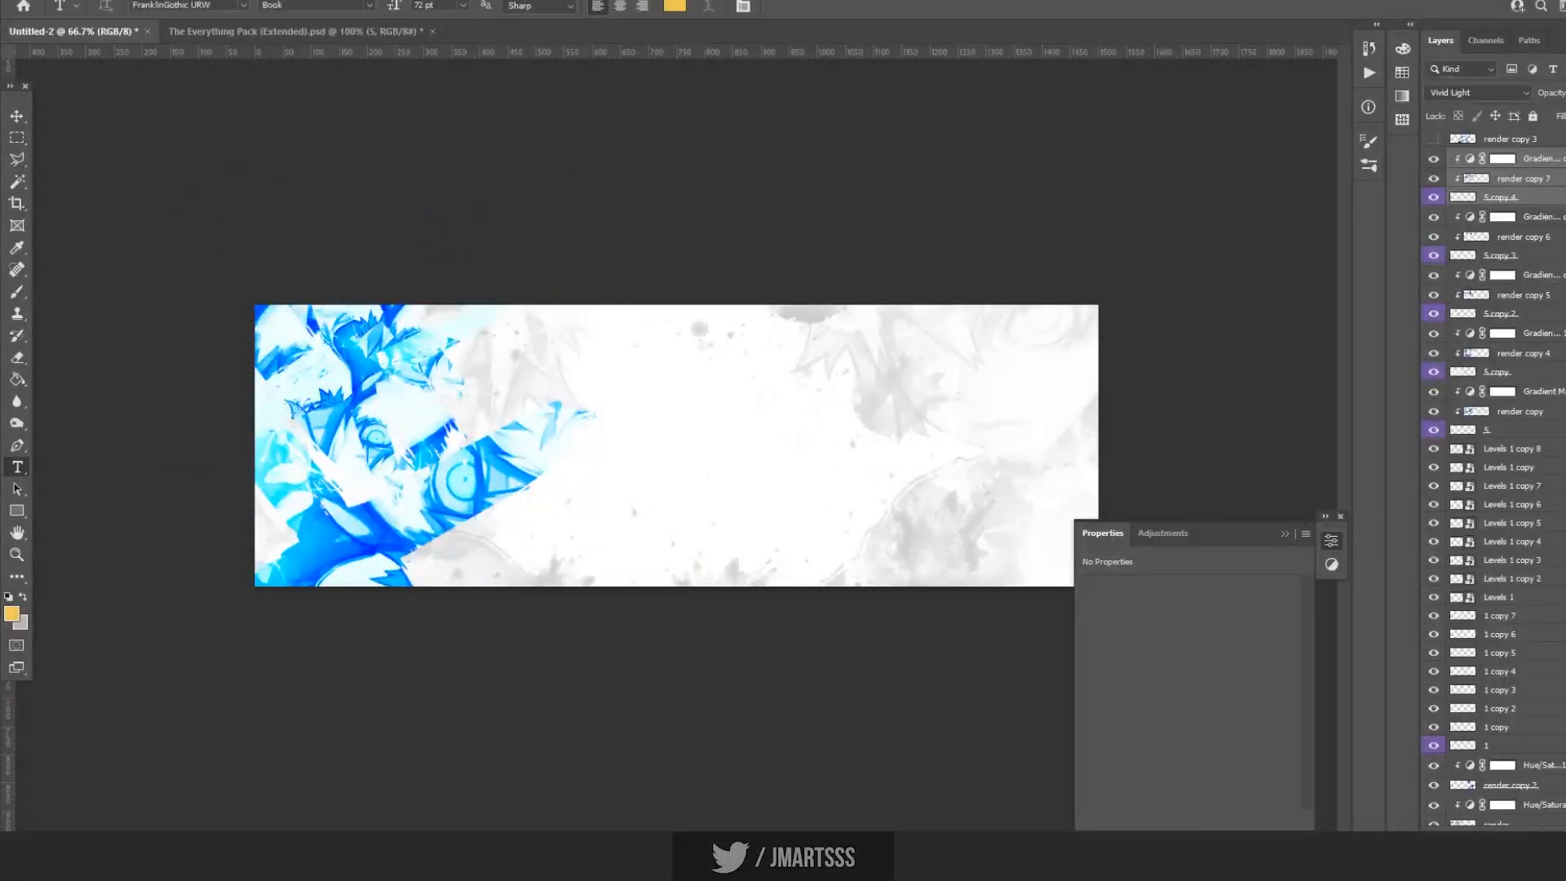
Duplicate the 5 copy 4 brush set and move the copy down over the lower part of the blue splatters.
{"action": "key", "text": "ctrl+j"}
{"action": "key", "text": "ctrl+t"}
{"action": "left_click_drag", "start_coordinate": [310, 388], "coordinate": [424, 563]}
{"action": "key", "text": "Return"}
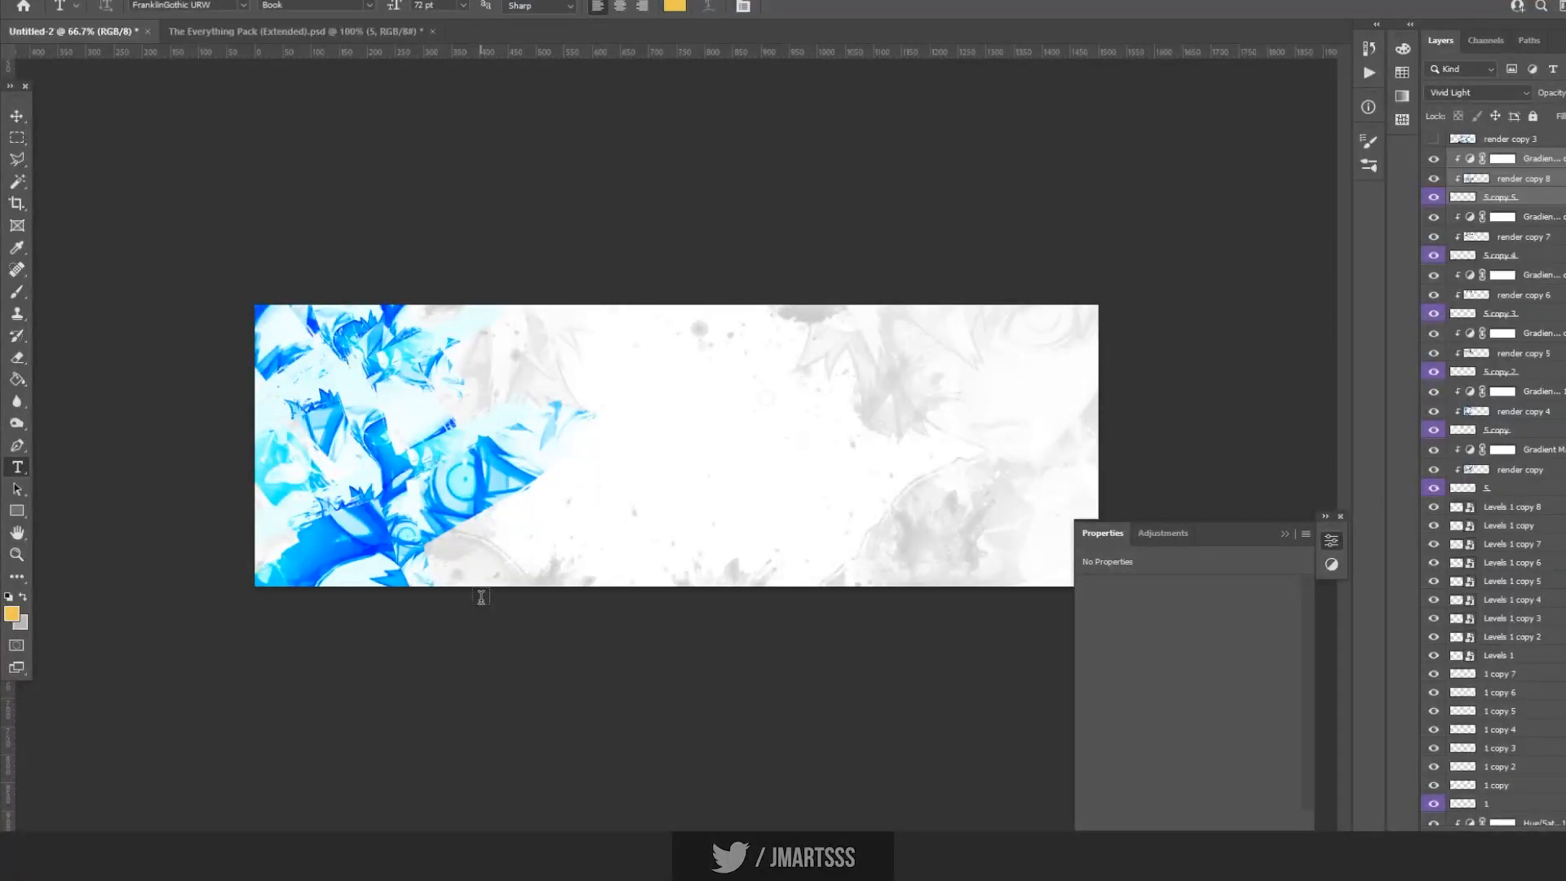
Add a new layer above the topmost Gradient Map and set the foreground colour to 007cff, sampled from the blue artwork.
{"action": "left_click", "coordinate": [1509, 139]}
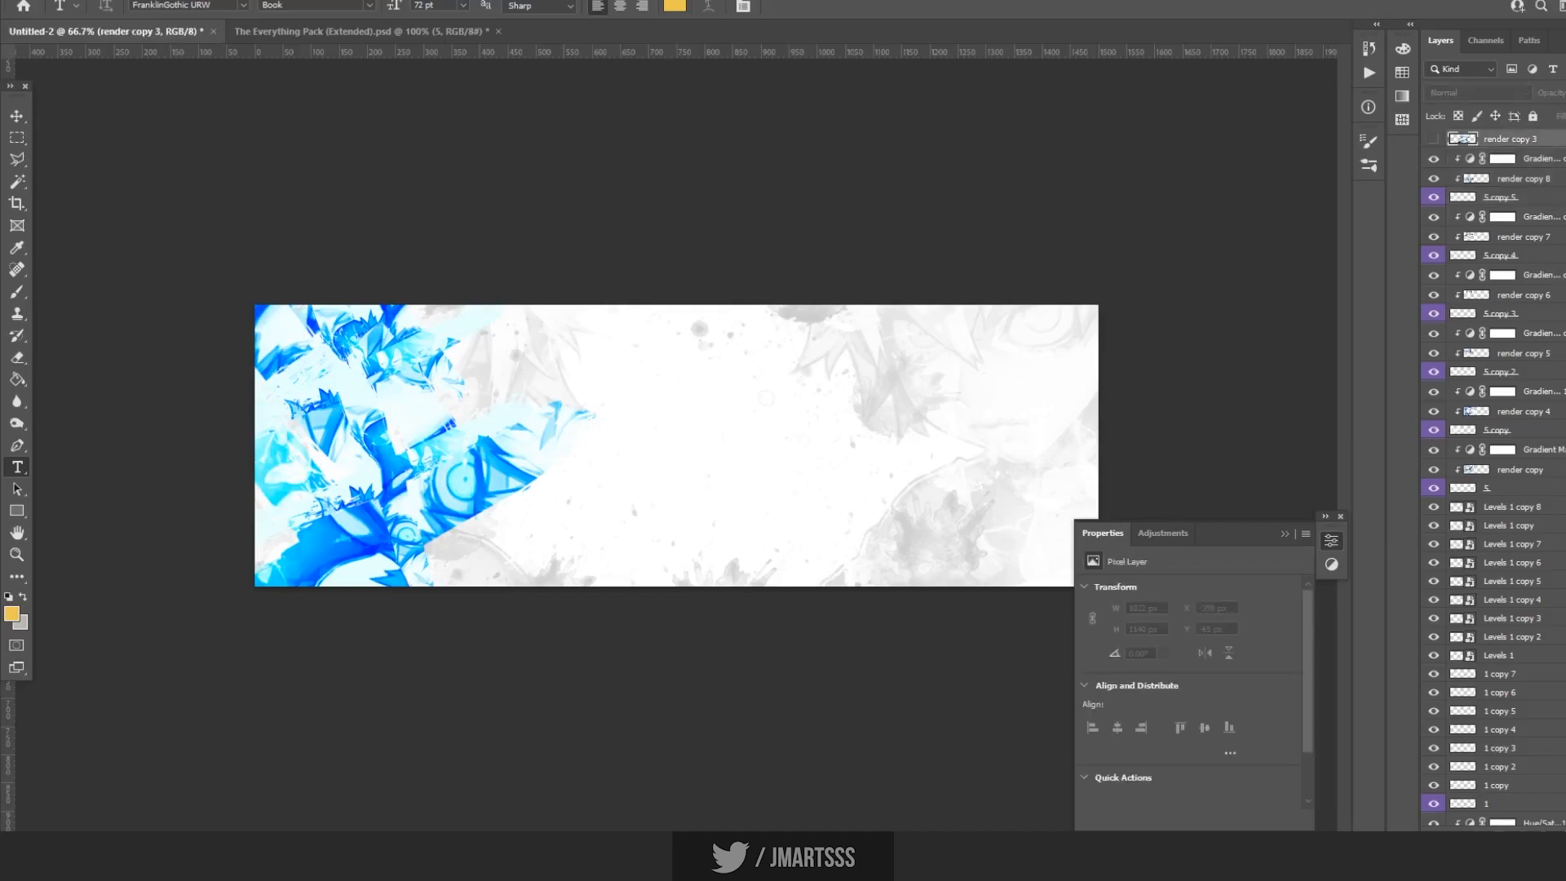
{"action": "left_click", "coordinate": [1553, 158]}
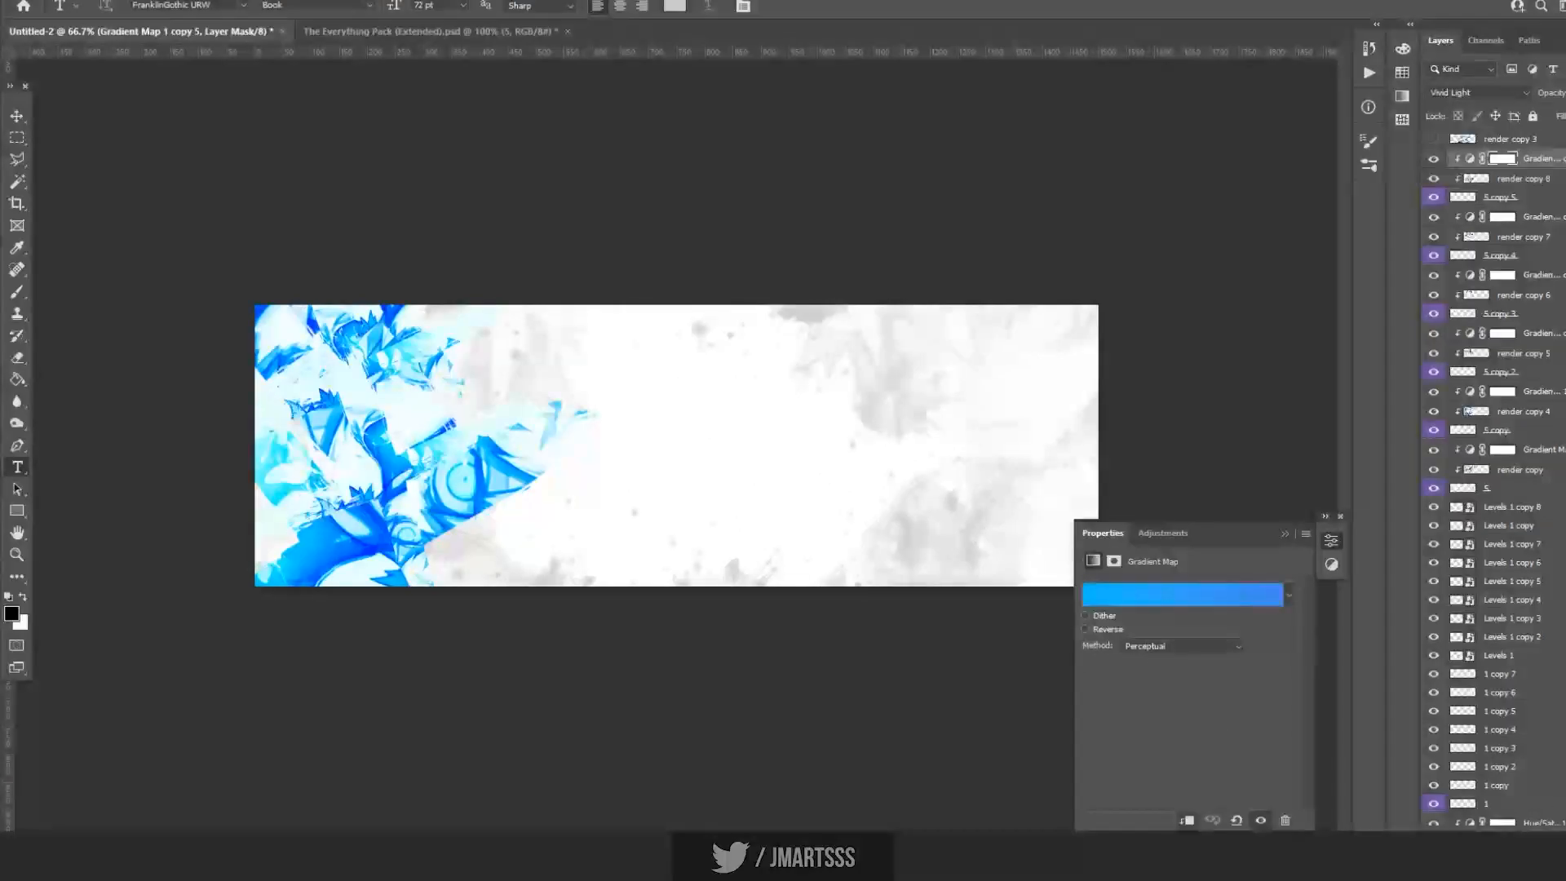
{"action": "left_click", "coordinate": [1562, 829]}
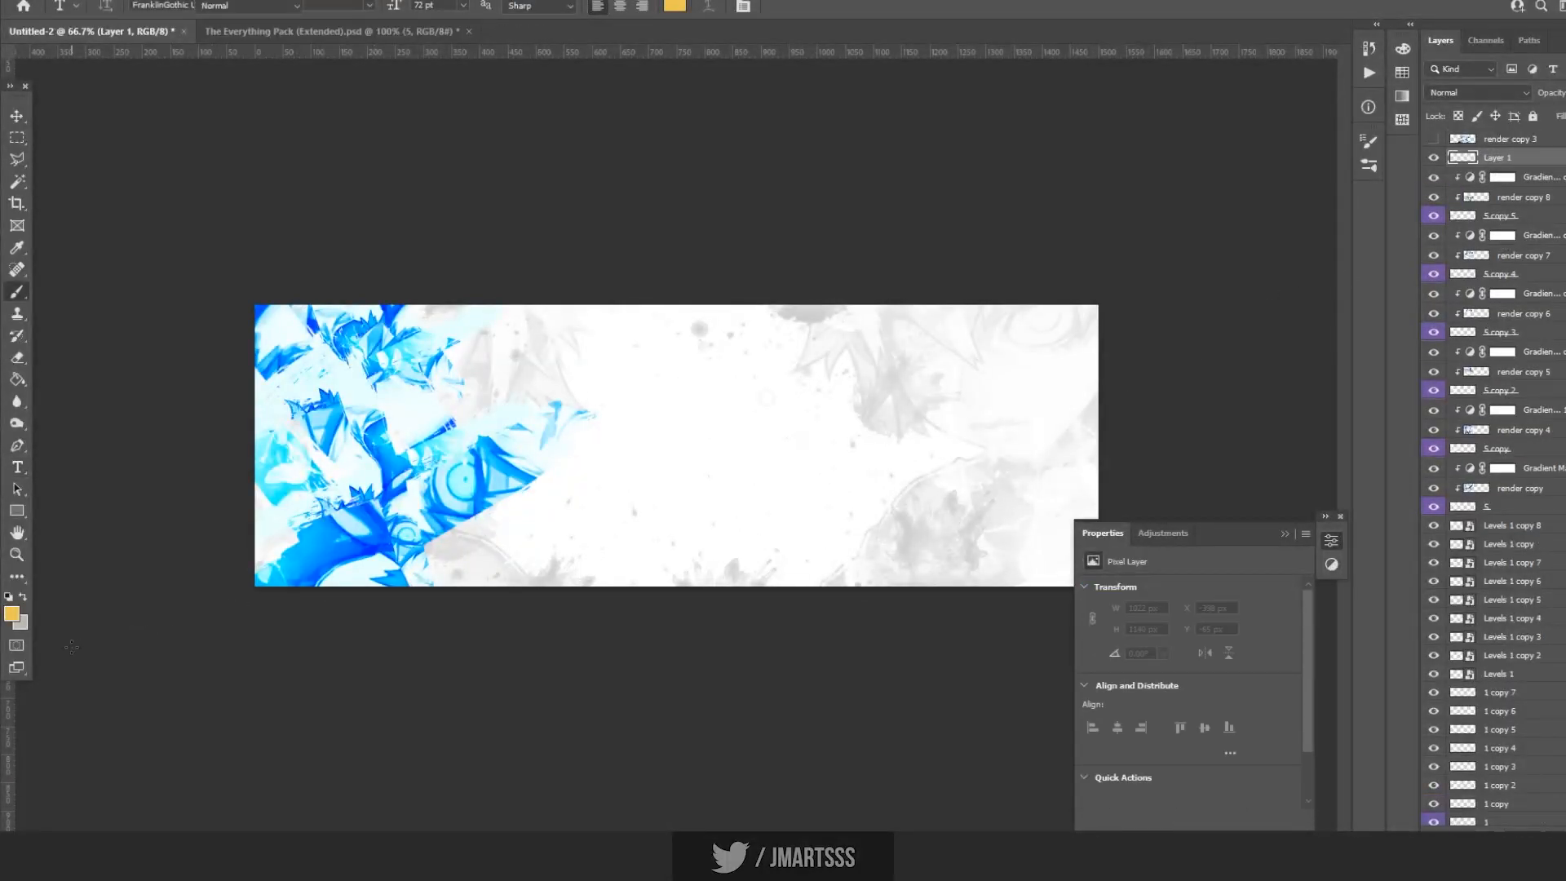
{"action": "left_click", "coordinate": [11, 613]}
{"action": "left_click", "coordinate": [489, 487]}
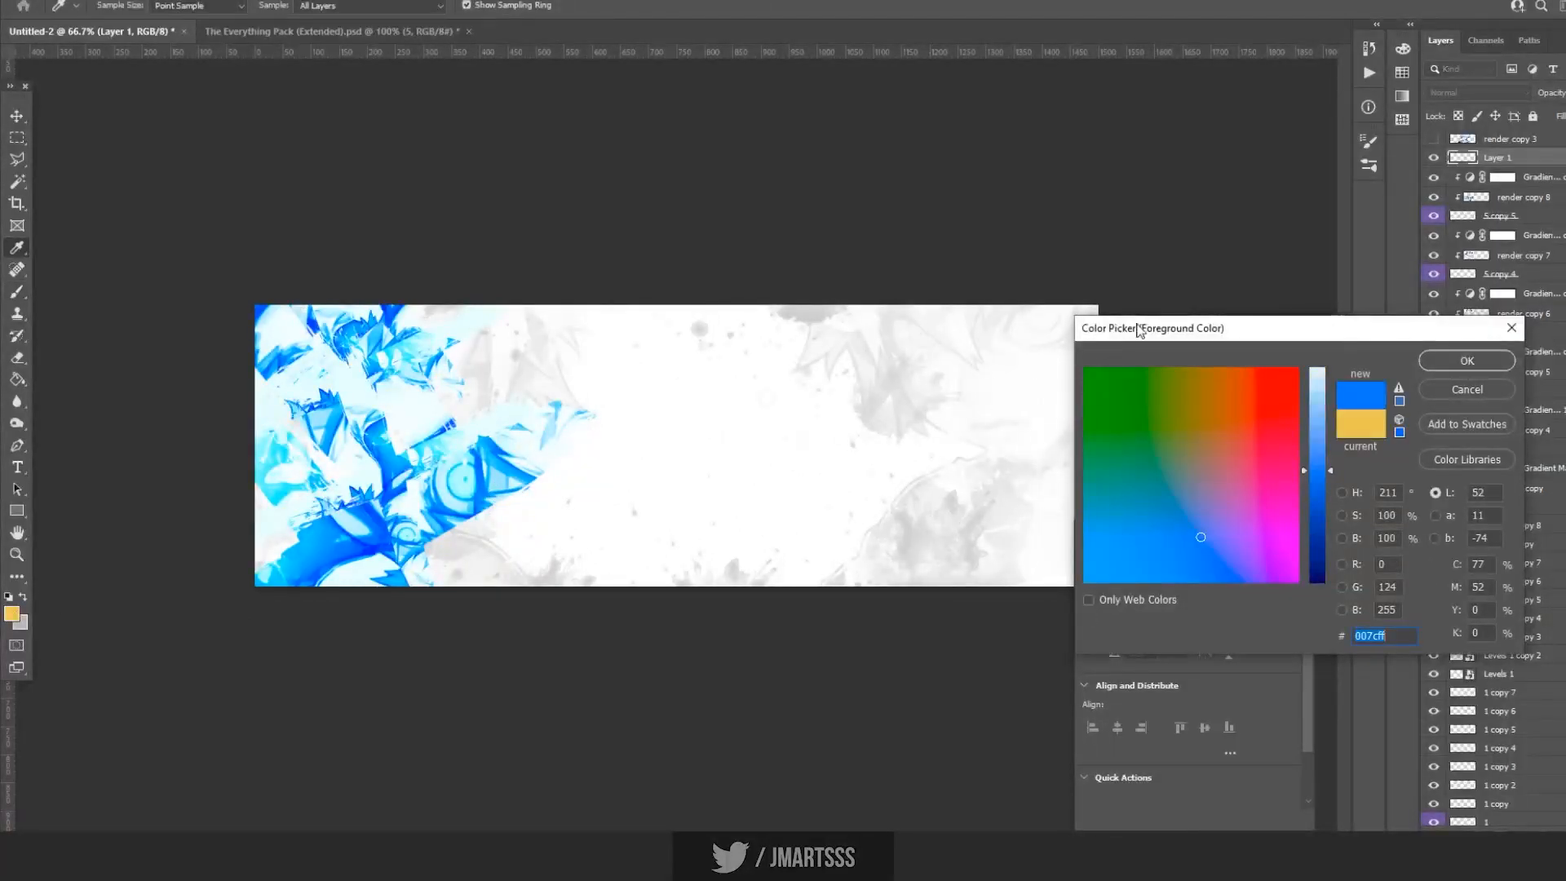
{"action": "left_click", "coordinate": [1466, 360]}
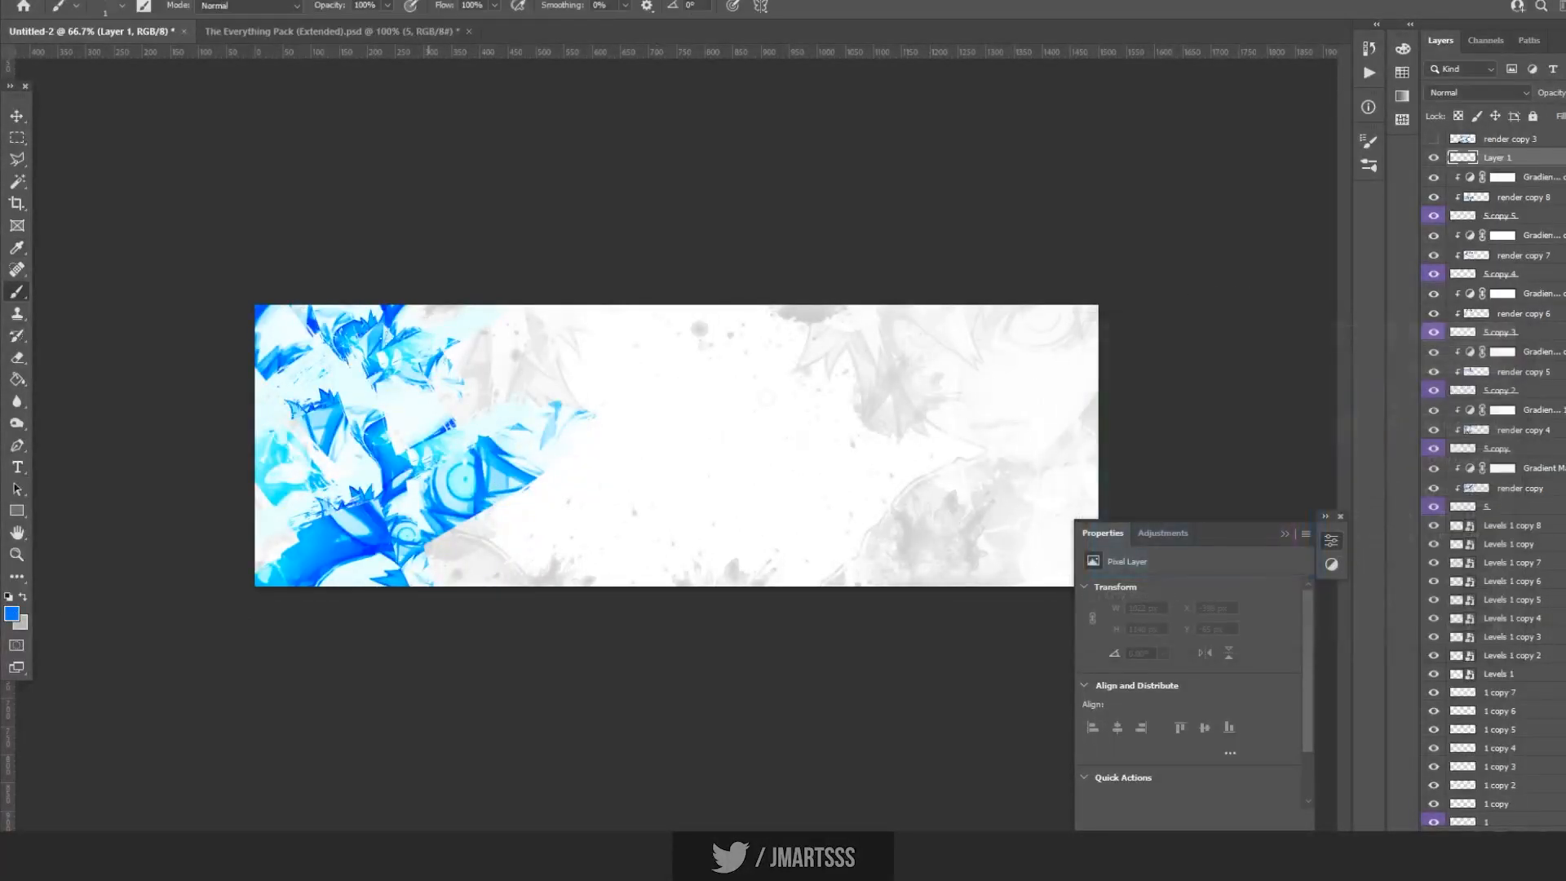
Paint soft blue brush spots on Layer 1 over the left splatters, undoing the misplaced ones.
{"action": "left_click", "coordinate": [111, 14]}
{"action": "left_click", "coordinate": [83, 284]}
{"action": "left_click", "coordinate": [168, 59]}
{"action": "left_click", "coordinate": [459, 467]}
{"action": "key", "text": "ctrl+z"}
{"action": "left_click", "coordinate": [481, 474]}
{"action": "mouse_move", "coordinate": [422, 494]}
{"action": "left_mouse_down"}
{"action": "mouse_move", "coordinate": [385, 556]}
{"action": "mouse_move", "coordinate": [270, 573]}
{"action": "mouse_move", "coordinate": [302, 520]}
{"action": "mouse_move", "coordinate": [304, 463]}
{"action": "mouse_move", "coordinate": [367, 381]}
{"action": "mouse_move", "coordinate": [335, 445]}
{"action": "left_mouse_up"}
{"action": "left_click", "coordinate": [384, 380]}
{"action": "key", "text": "ctrl+z"}
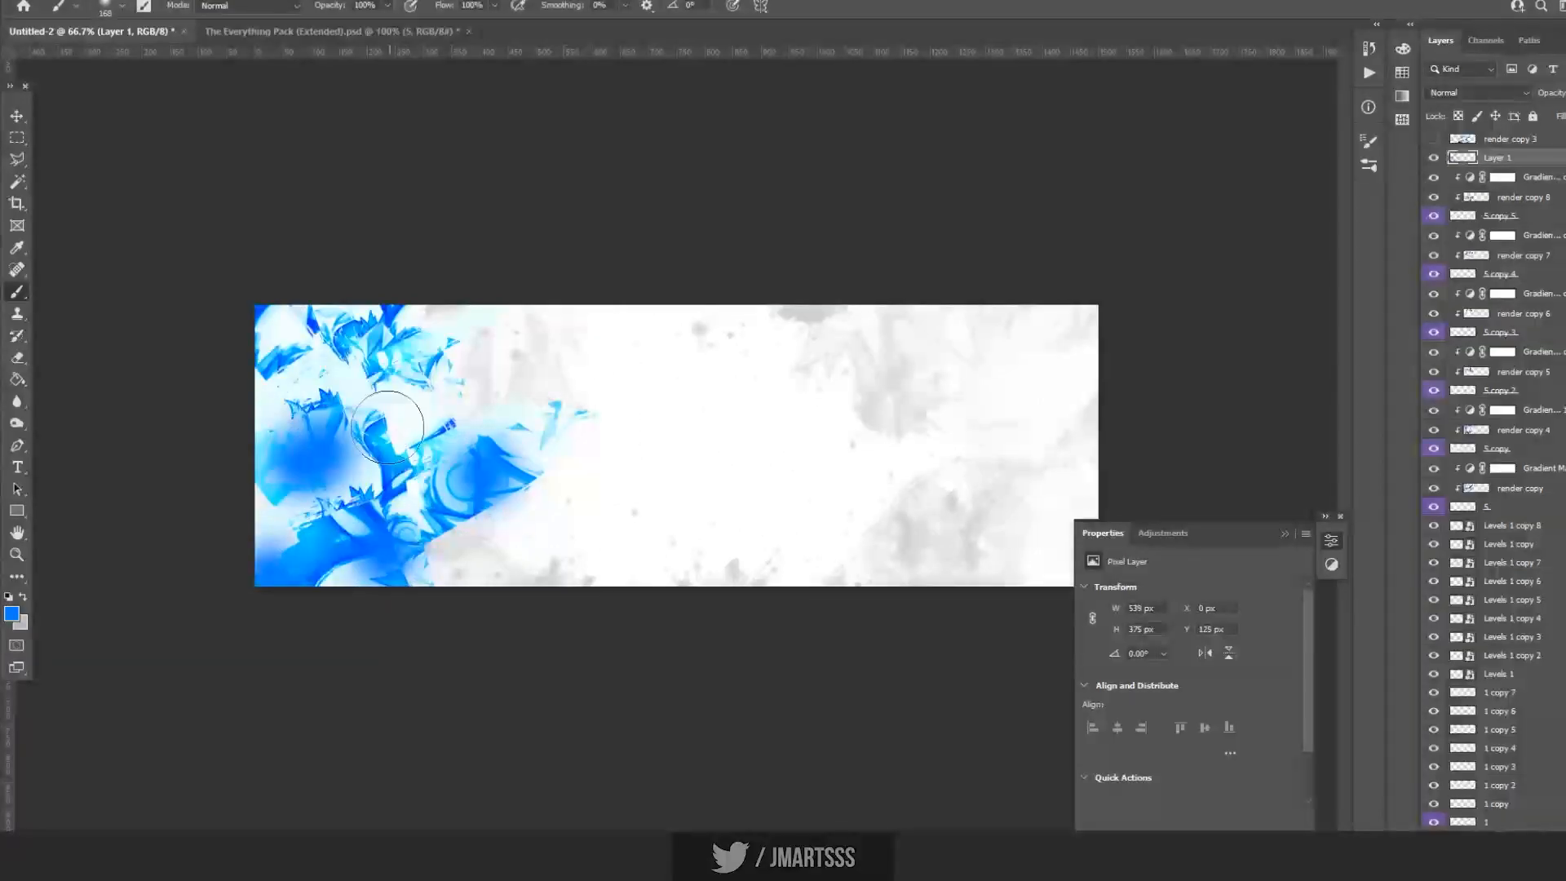
{"action": "left_click", "coordinate": [301, 366]}
Set Layer 1's blending mode to Screen, add more soft blue spots around the splatters and compare with the layer hidden.
{"action": "left_click", "coordinate": [1490, 93]}
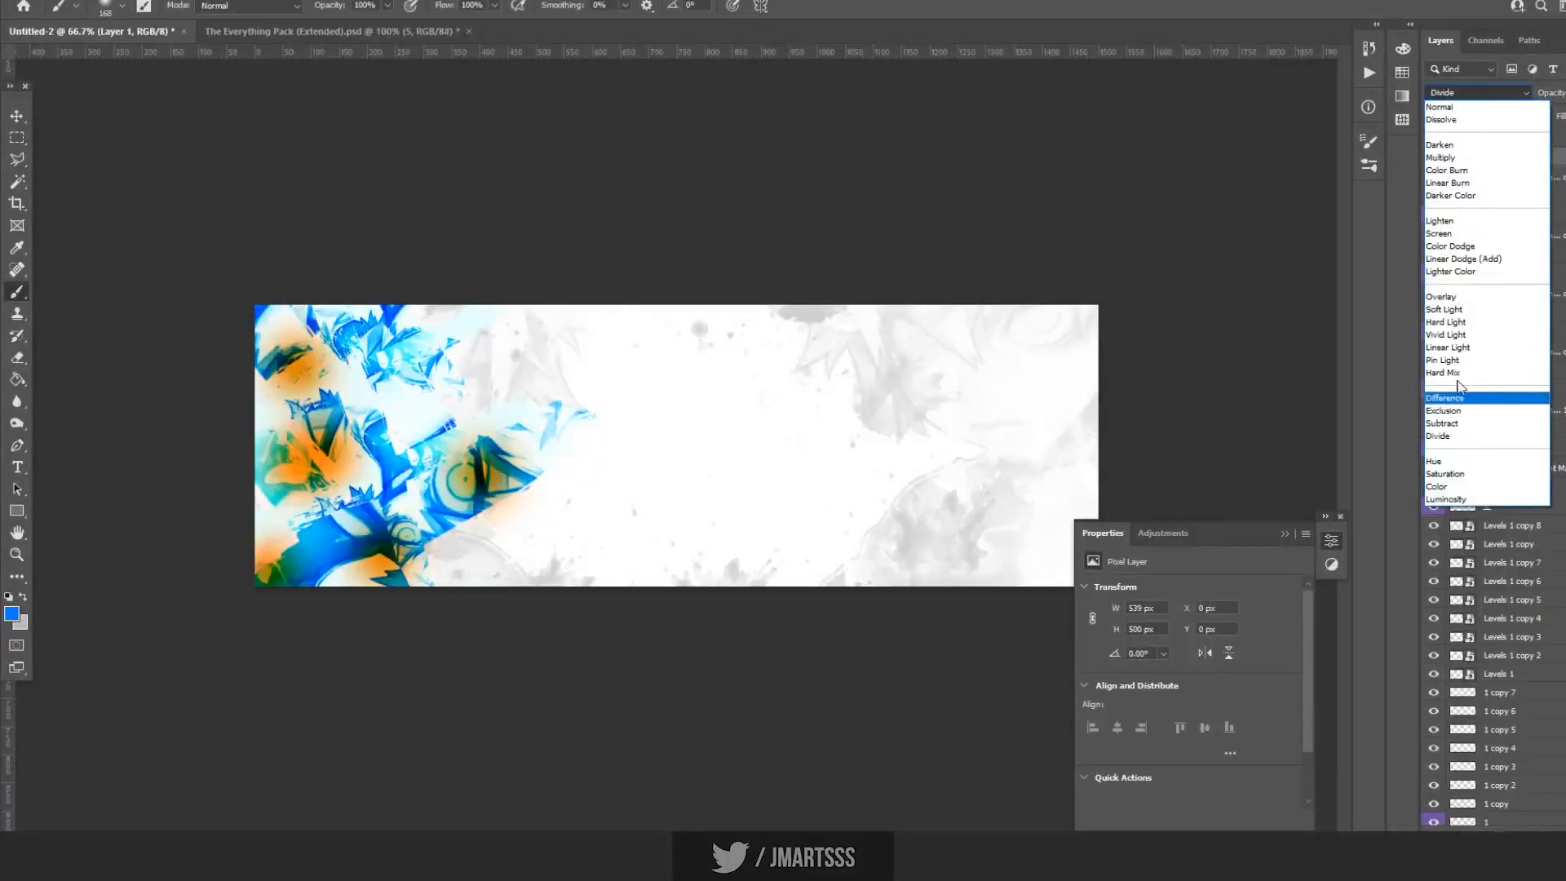
{"action": "left_click", "coordinate": [1485, 234]}
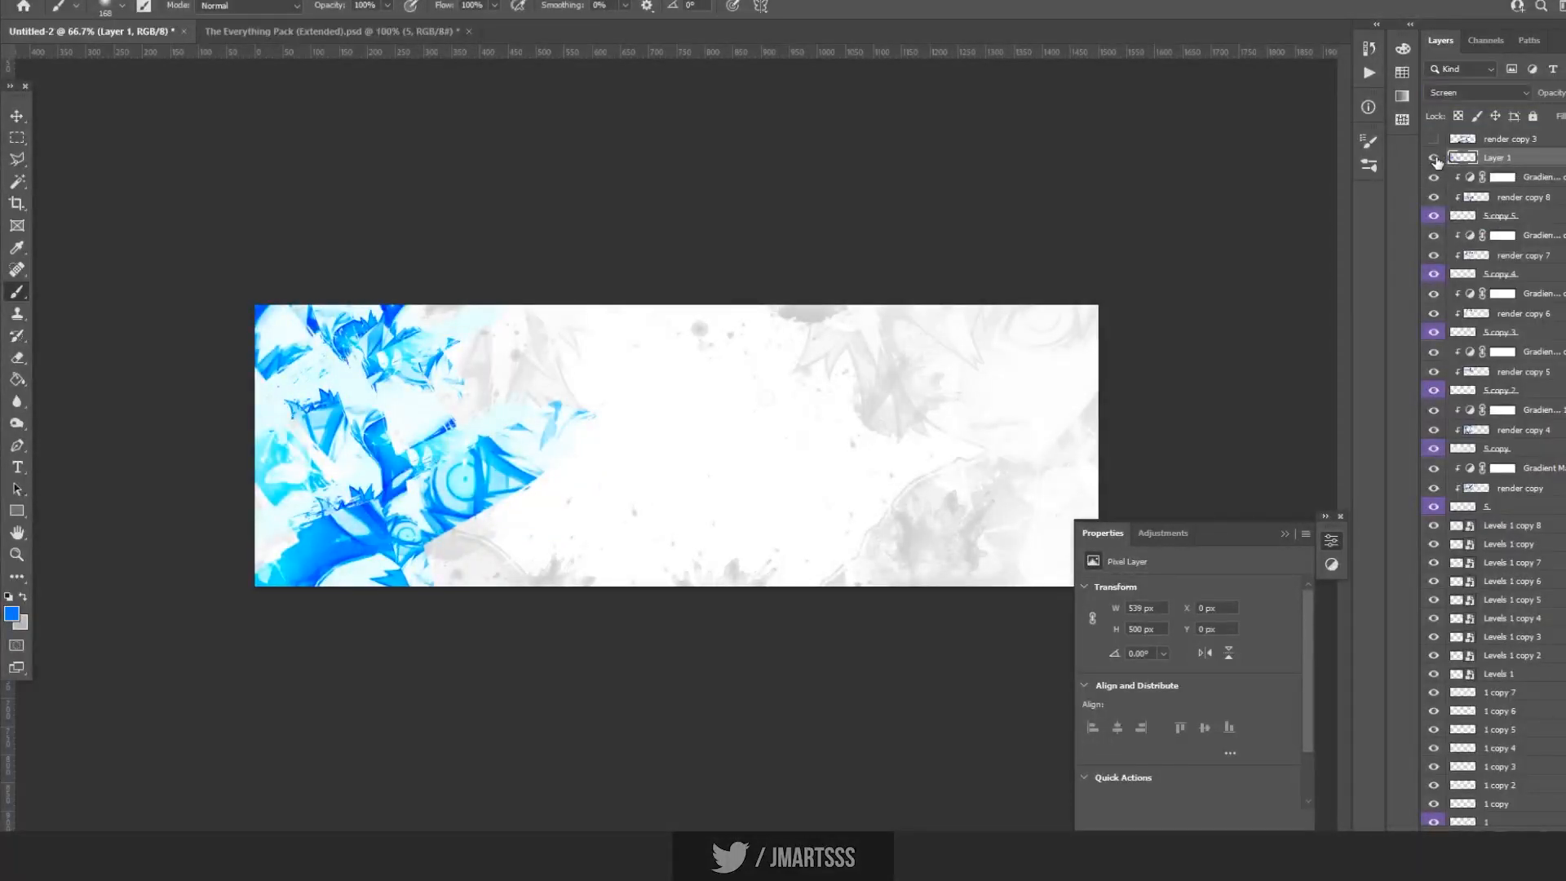
{"action": "left_click", "coordinate": [629, 527]}
{"action": "left_click", "coordinate": [485, 389]}
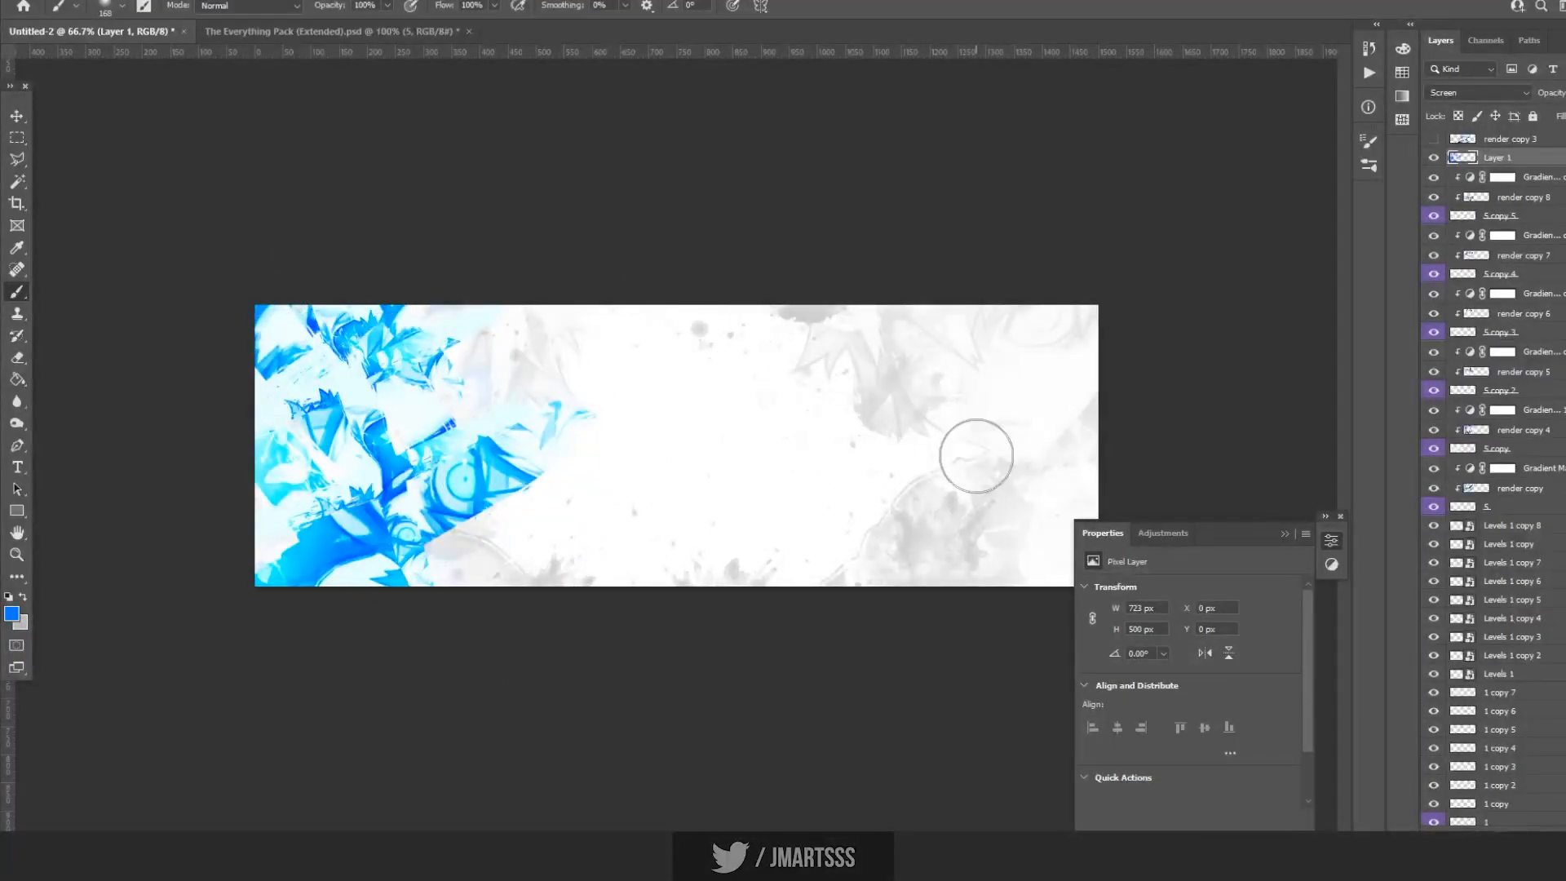
{"action": "key", "text": "ctrl+z"}
{"action": "left_click", "coordinate": [380, 318]}
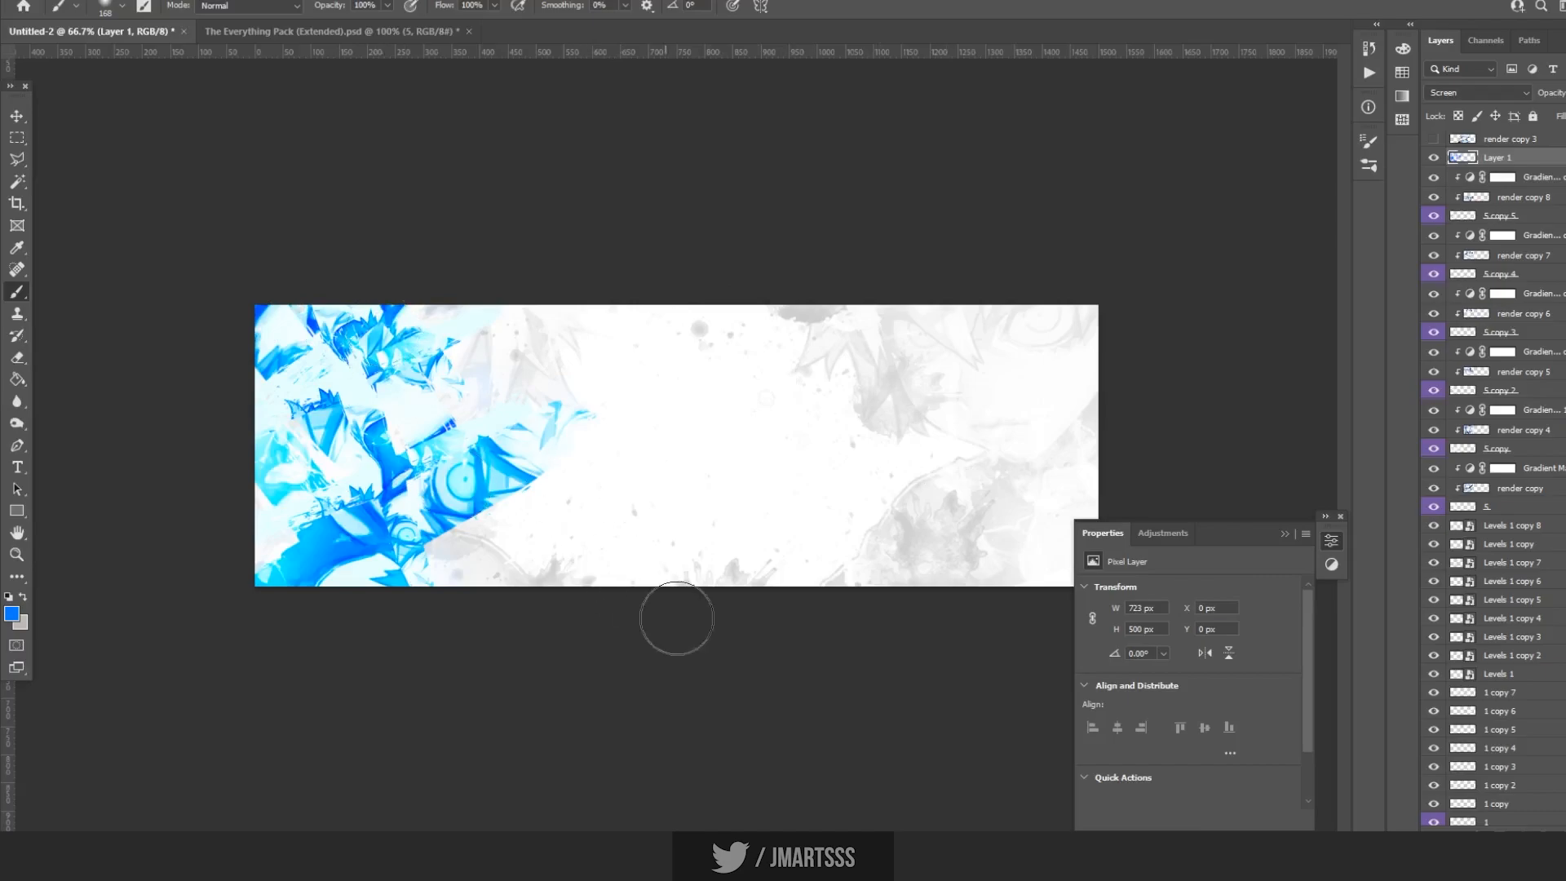
{"action": "left_click", "coordinate": [1434, 159]}
Switch to the Eraser and set its brush size to 111 px.
{"action": "key", "text": "e"}
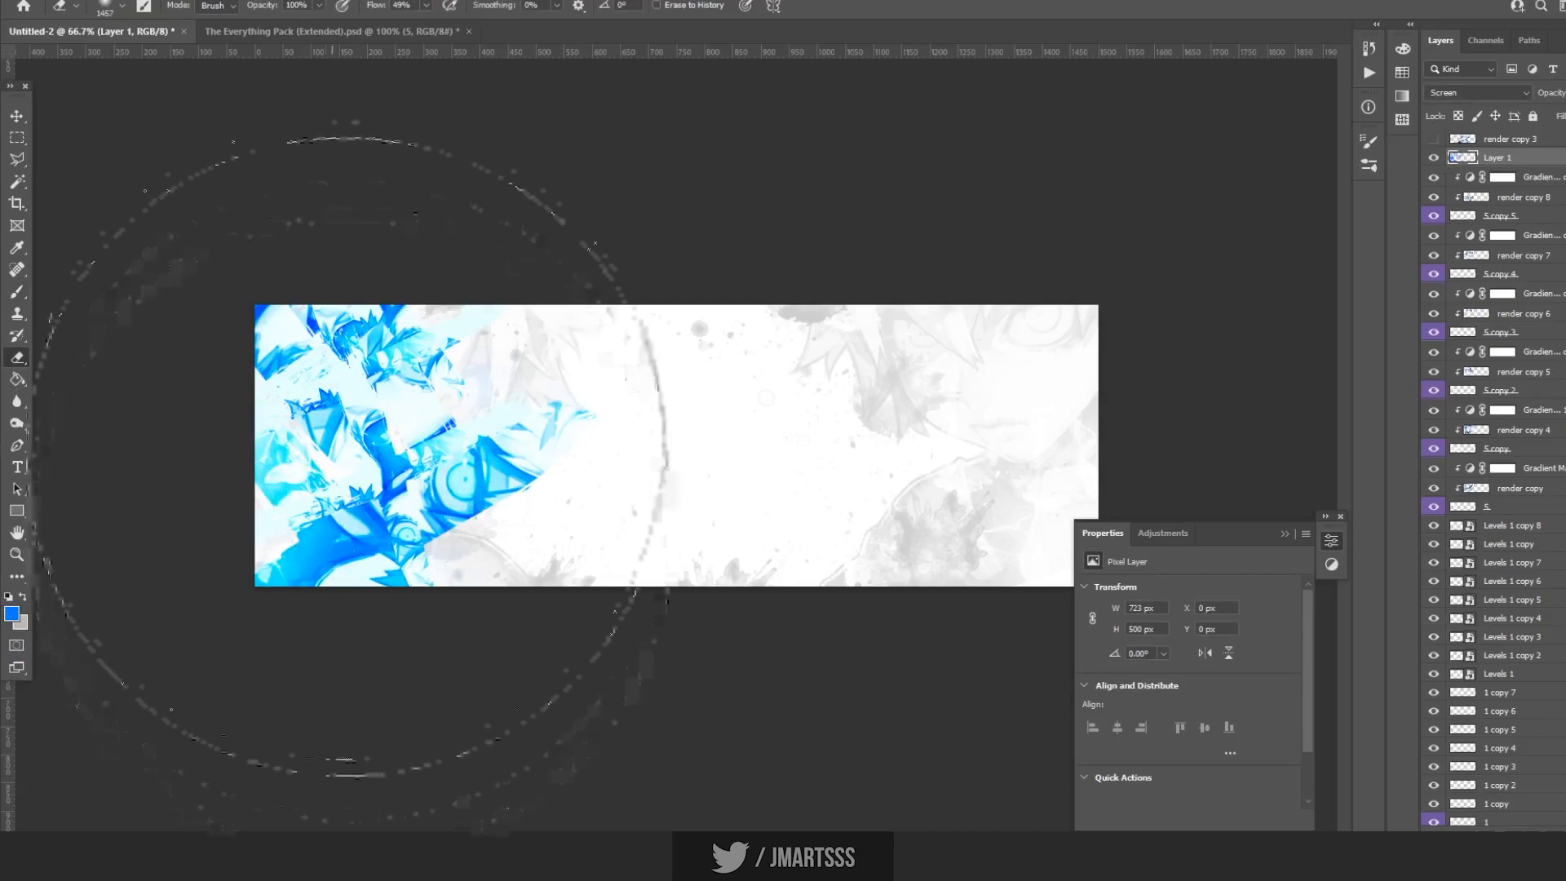
{"action": "left_click", "coordinate": [119, 9]}
{"action": "key", "text": "Return"}
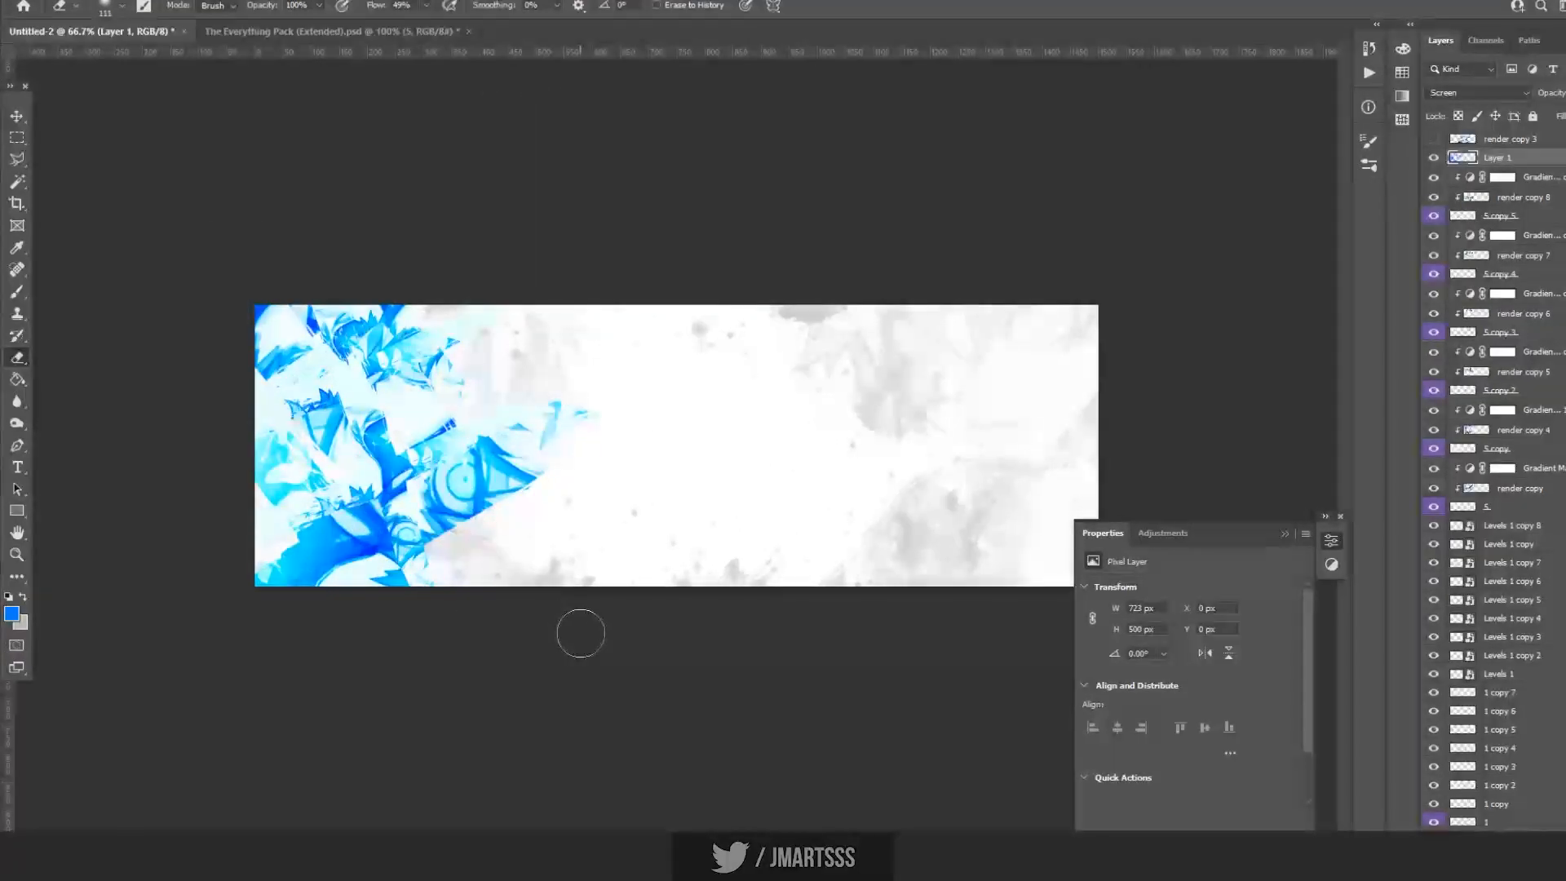
Save the banner as a Photoshop file named 31622 in the PSDs folder under Documents.
{"action": "key", "text": "ctrl+s"}
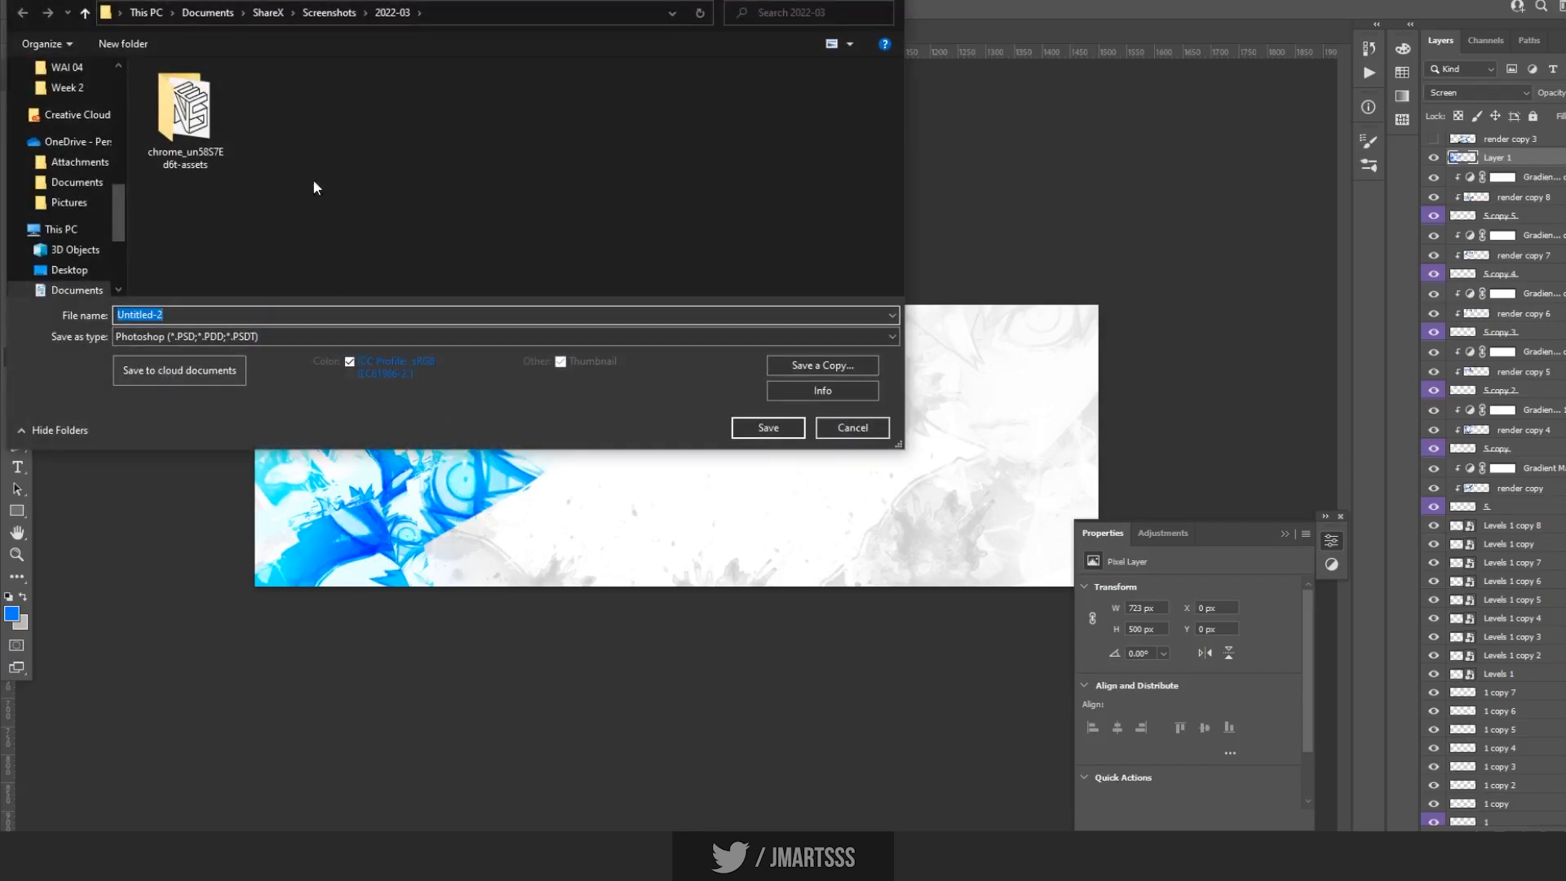
{"action": "left_click", "coordinate": [207, 11]}
{"action": "scroll", "coordinate": [202, 241], "scroll_direction": "down", "scroll_amount": 5}
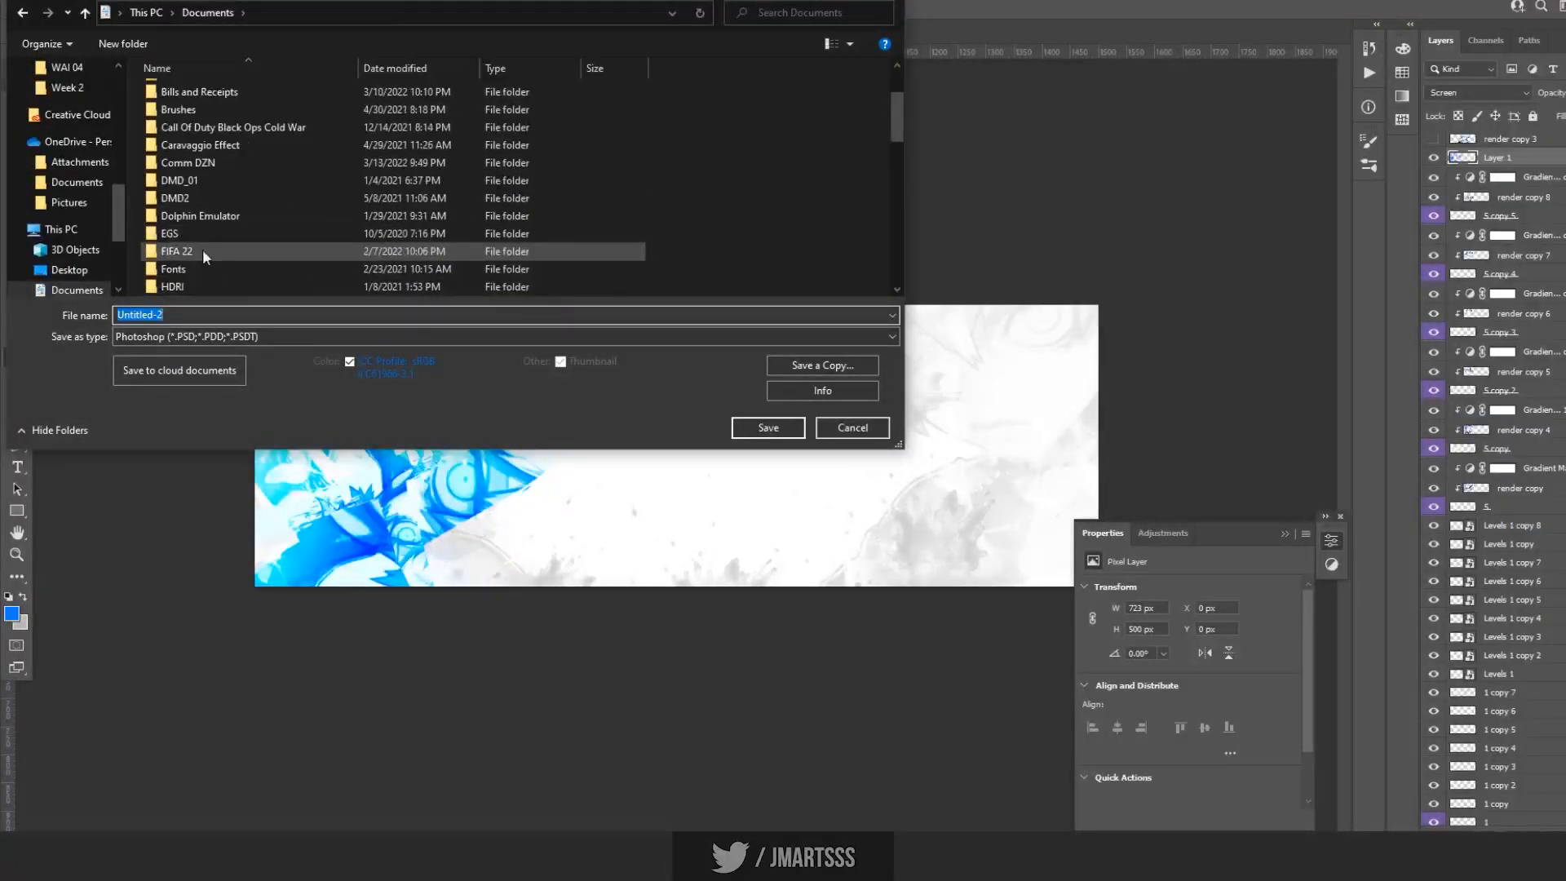
{"action": "scroll", "coordinate": [202, 240], "scroll_direction": "down", "scroll_amount": 2}
{"action": "scroll", "coordinate": [202, 266], "scroll_direction": "up", "scroll_amount": 5}
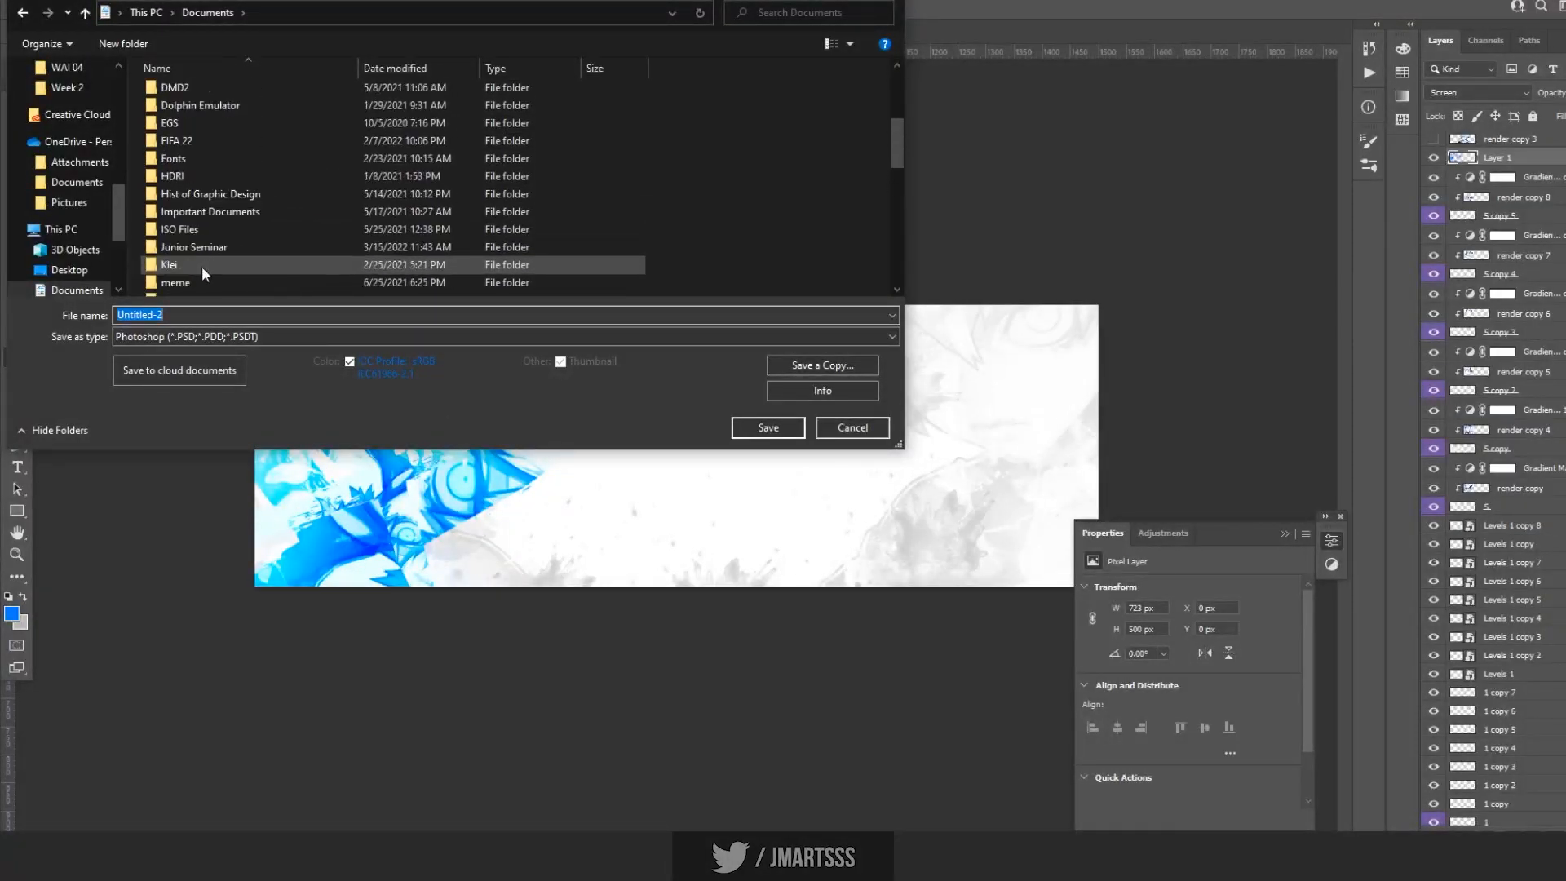
{"action": "scroll", "coordinate": [208, 229], "scroll_direction": "down", "scroll_amount": 7}
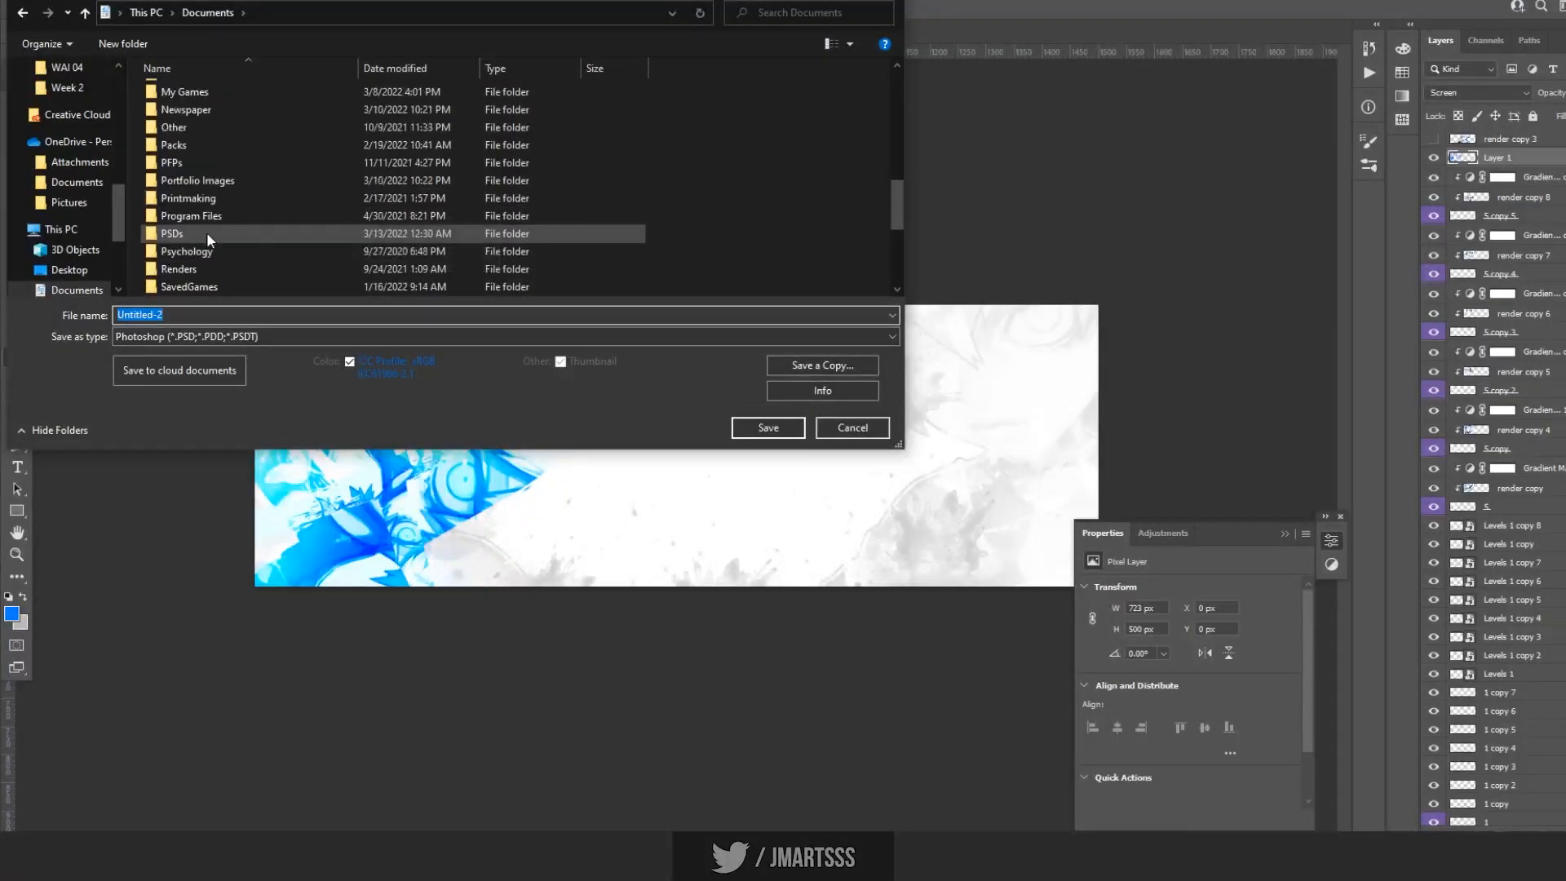
{"action": "double_click", "coordinate": [183, 282]}
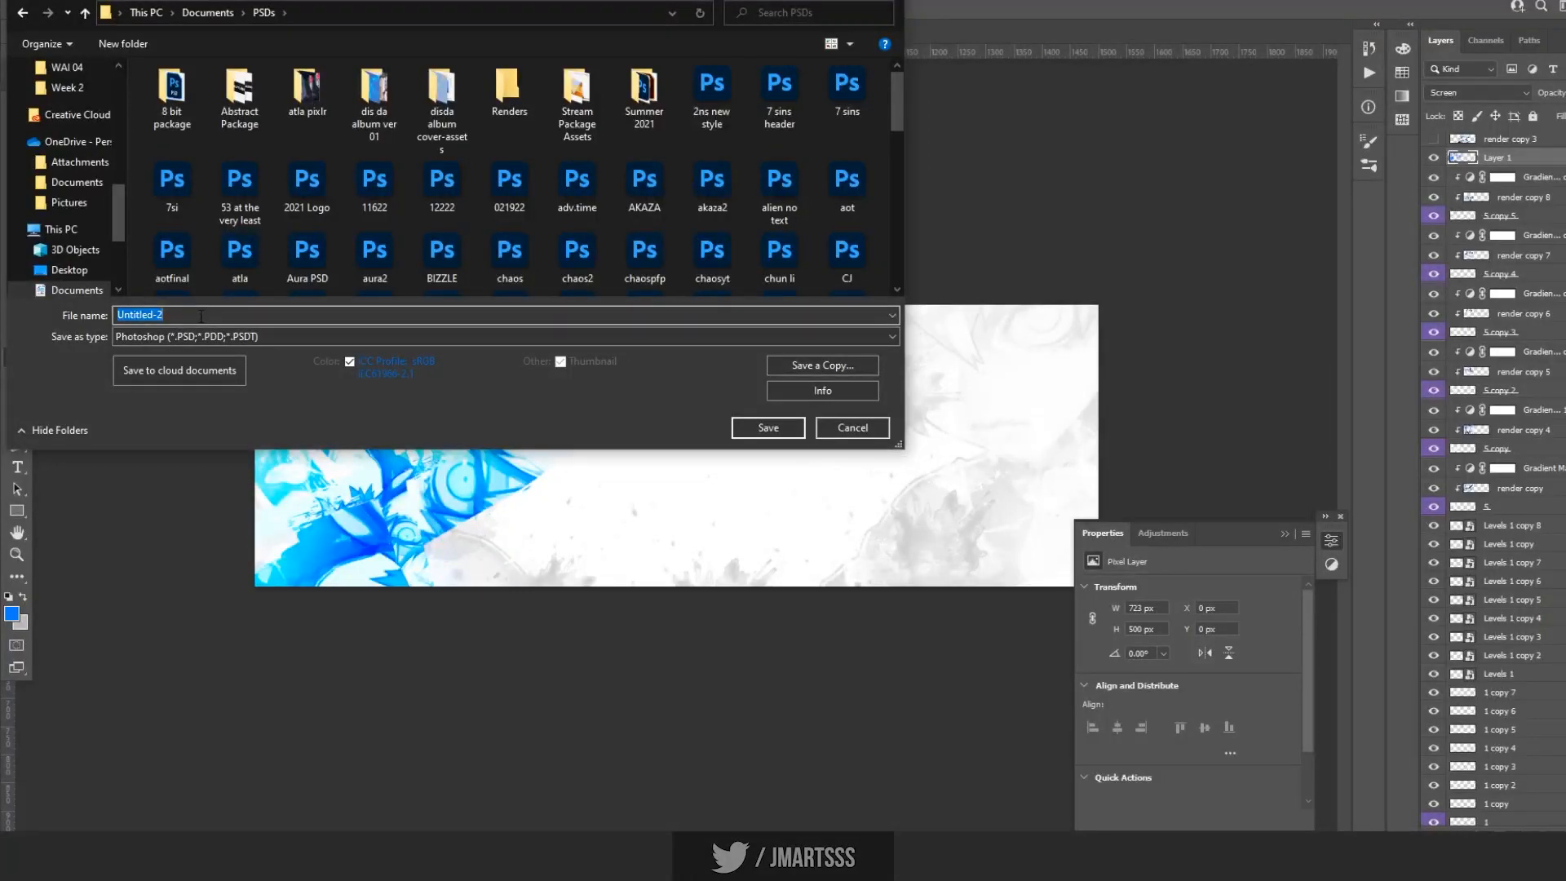
{"action": "type", "text": "3"}
{"action": "type", "text": "1522"}
{"action": "key", "text": "Return"}
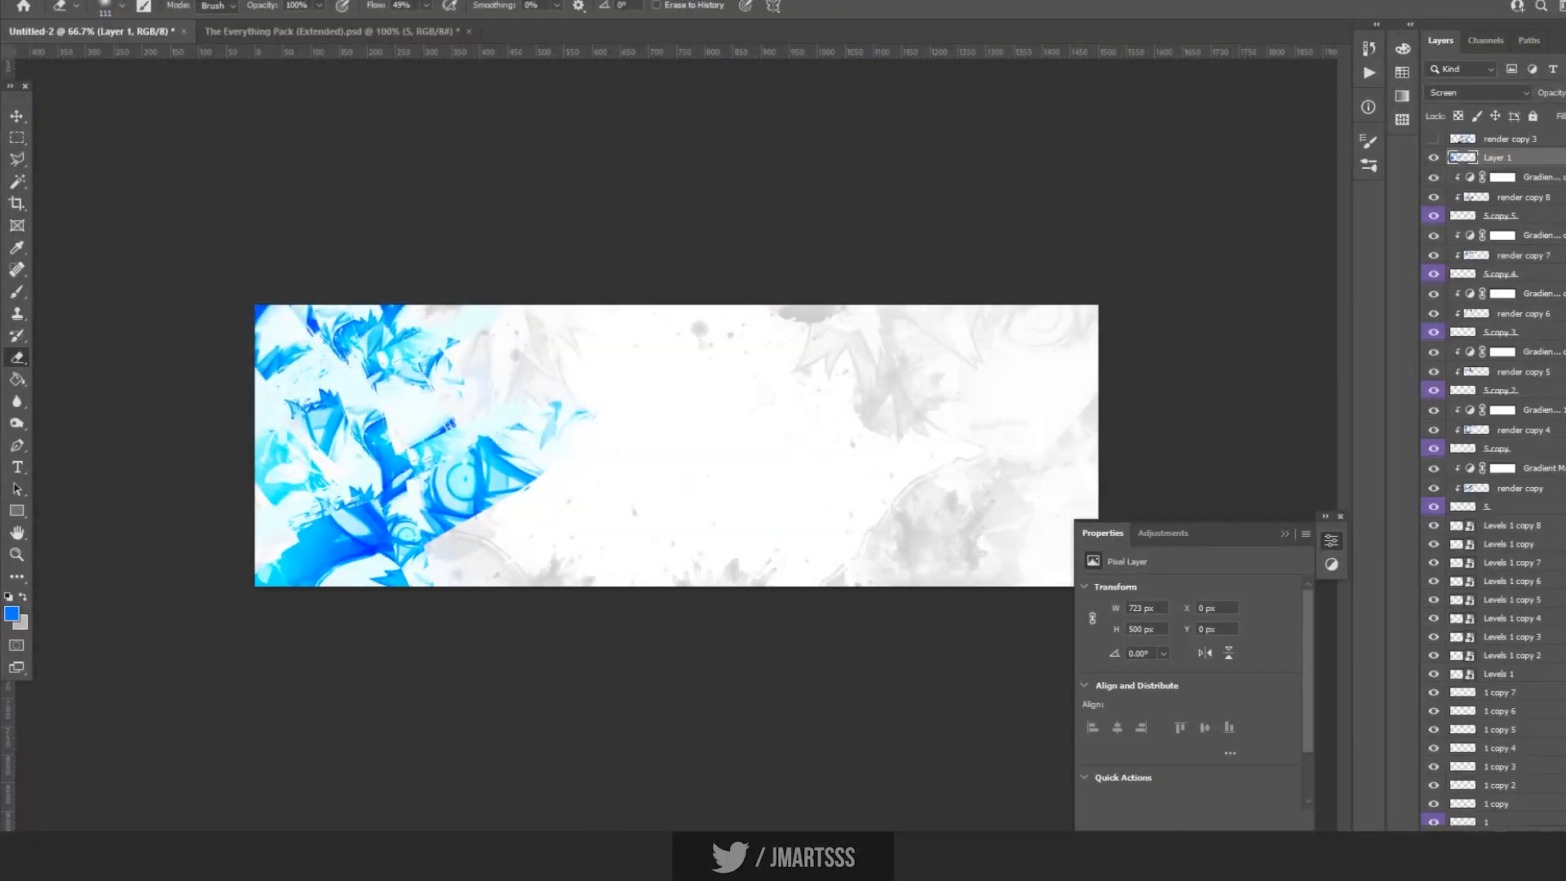
{"action": "left_click", "coordinate": [1003, 217]}
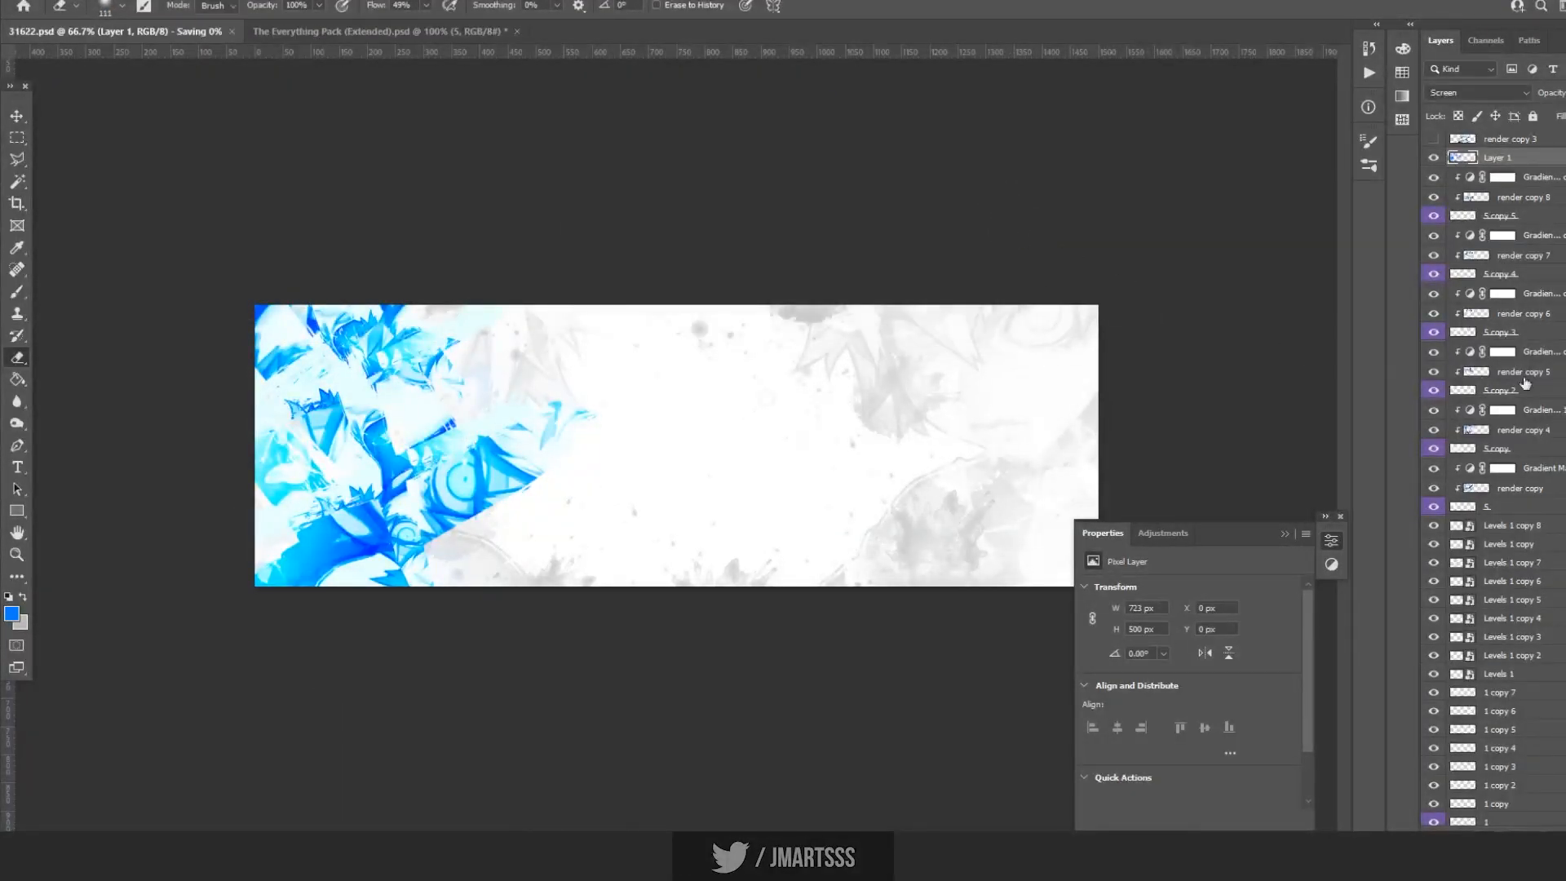
Duplicate Layer 1 and all the blue brush sets below it, and rotate and move the copies to the banner's lower right.
{"action": "left_click", "coordinate": [1501, 510], "text": "shift"}
{"action": "key", "text": "ctrl+j"}
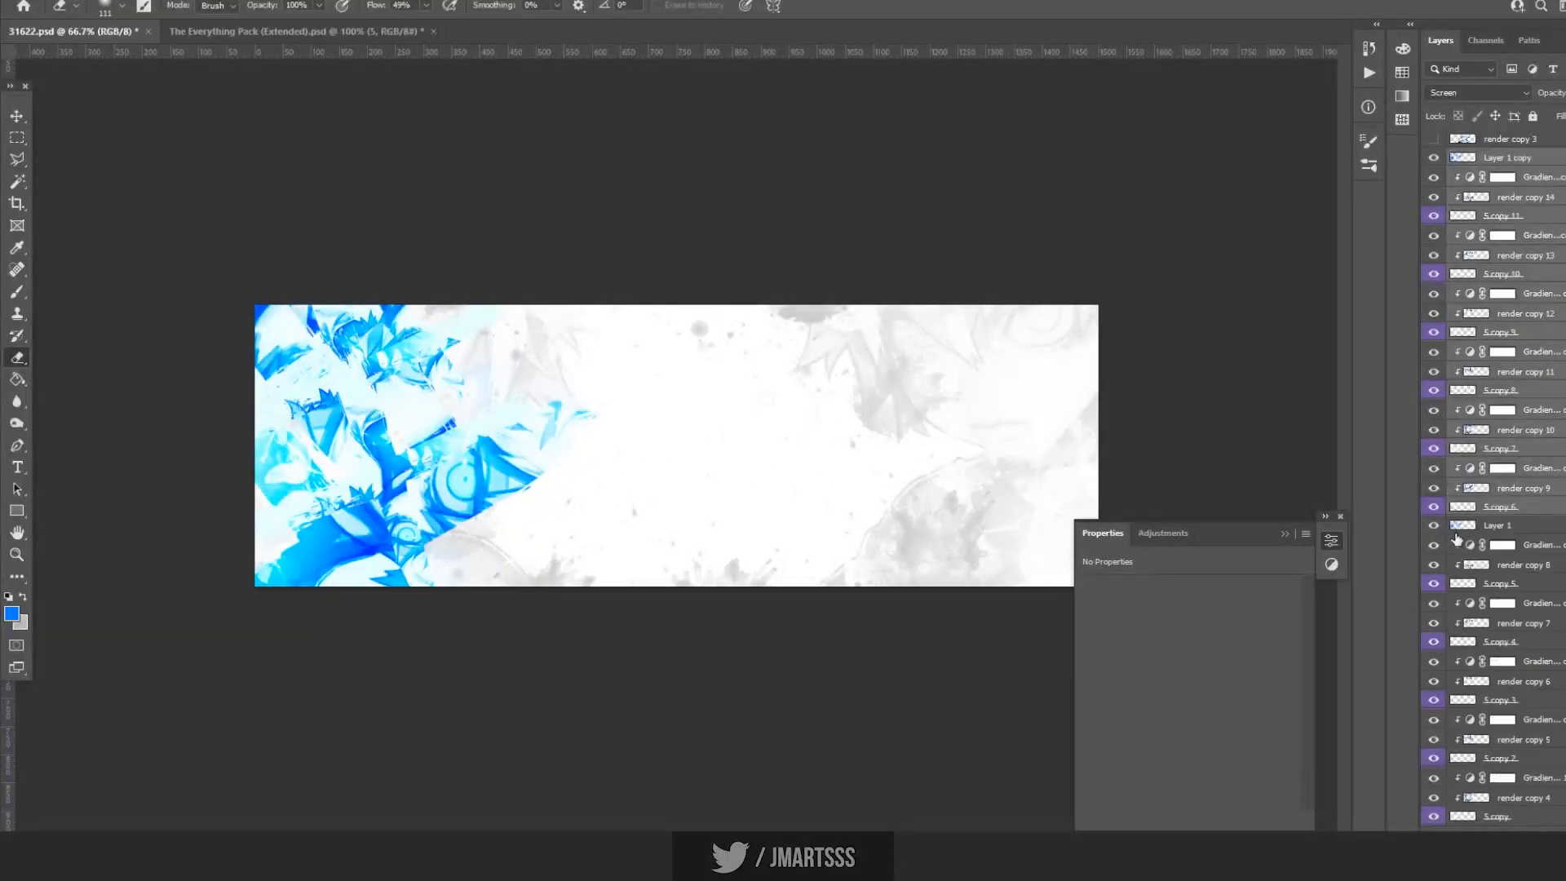
{"action": "key", "text": "ctrl+t"}
{"action": "left_click_drag", "start_coordinate": [580, 549], "coordinate": [942, 823]}
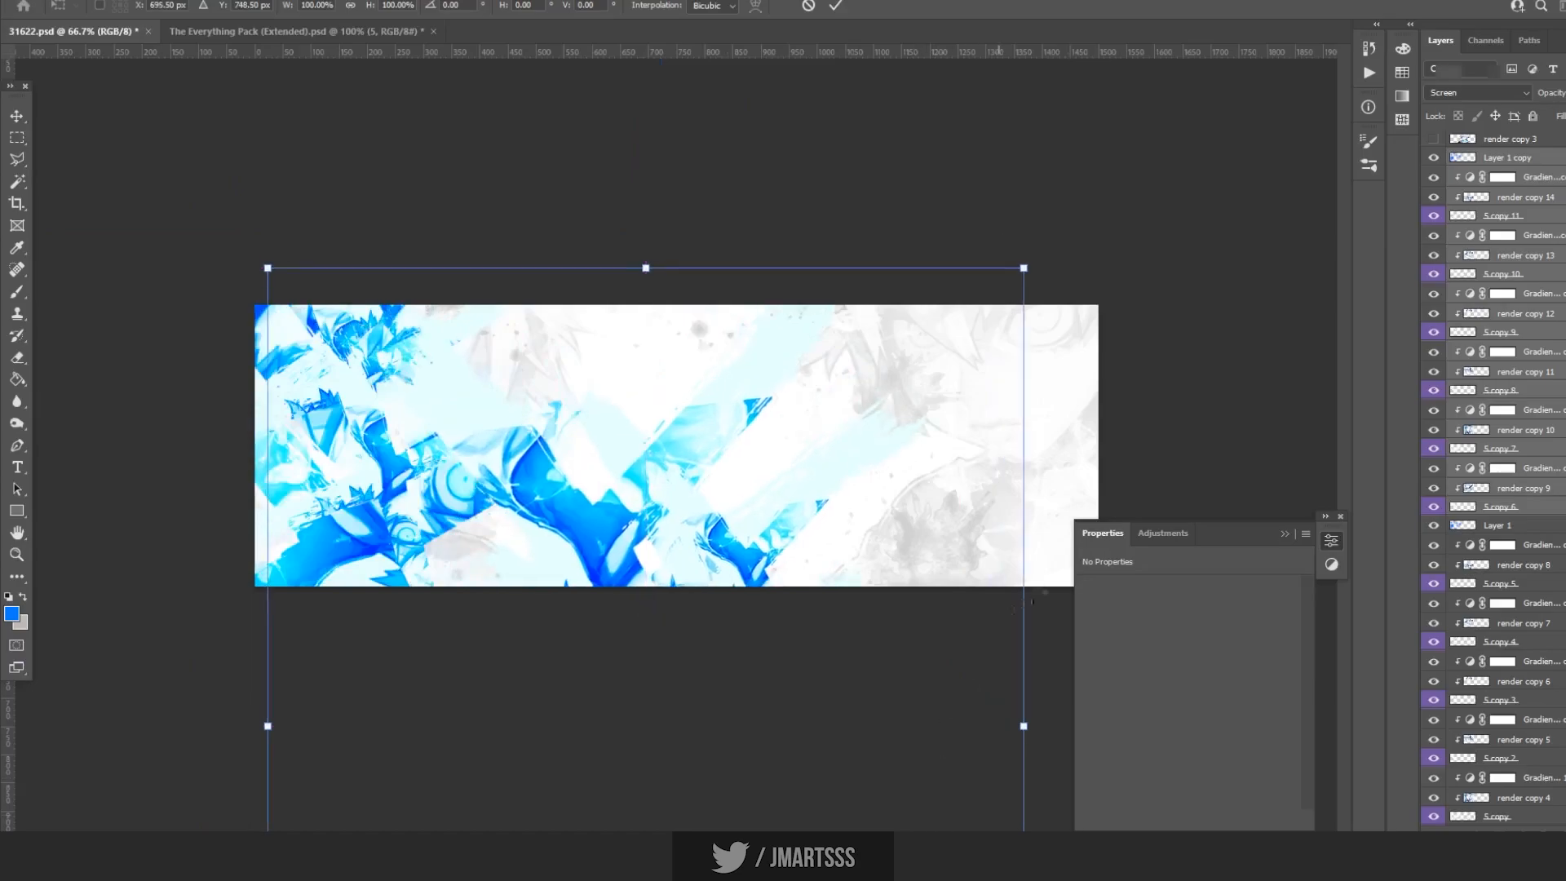
{"action": "left_click_drag", "start_coordinate": [1038, 594], "coordinate": [555, 457]}
{"action": "mouse_move", "coordinate": [640, 366]}
{"action": "left_mouse_down"}
{"action": "mouse_move", "coordinate": [812, 457]}
{"action": "mouse_move", "coordinate": [971, 450]}
{"action": "mouse_move", "coordinate": [1097, 378]}
{"action": "mouse_move", "coordinate": [1134, 382]}
{"action": "mouse_move", "coordinate": [1148, 403]}
{"action": "left_mouse_up"}
{"action": "key", "text": "Return"}
{"action": "key", "text": "e"}
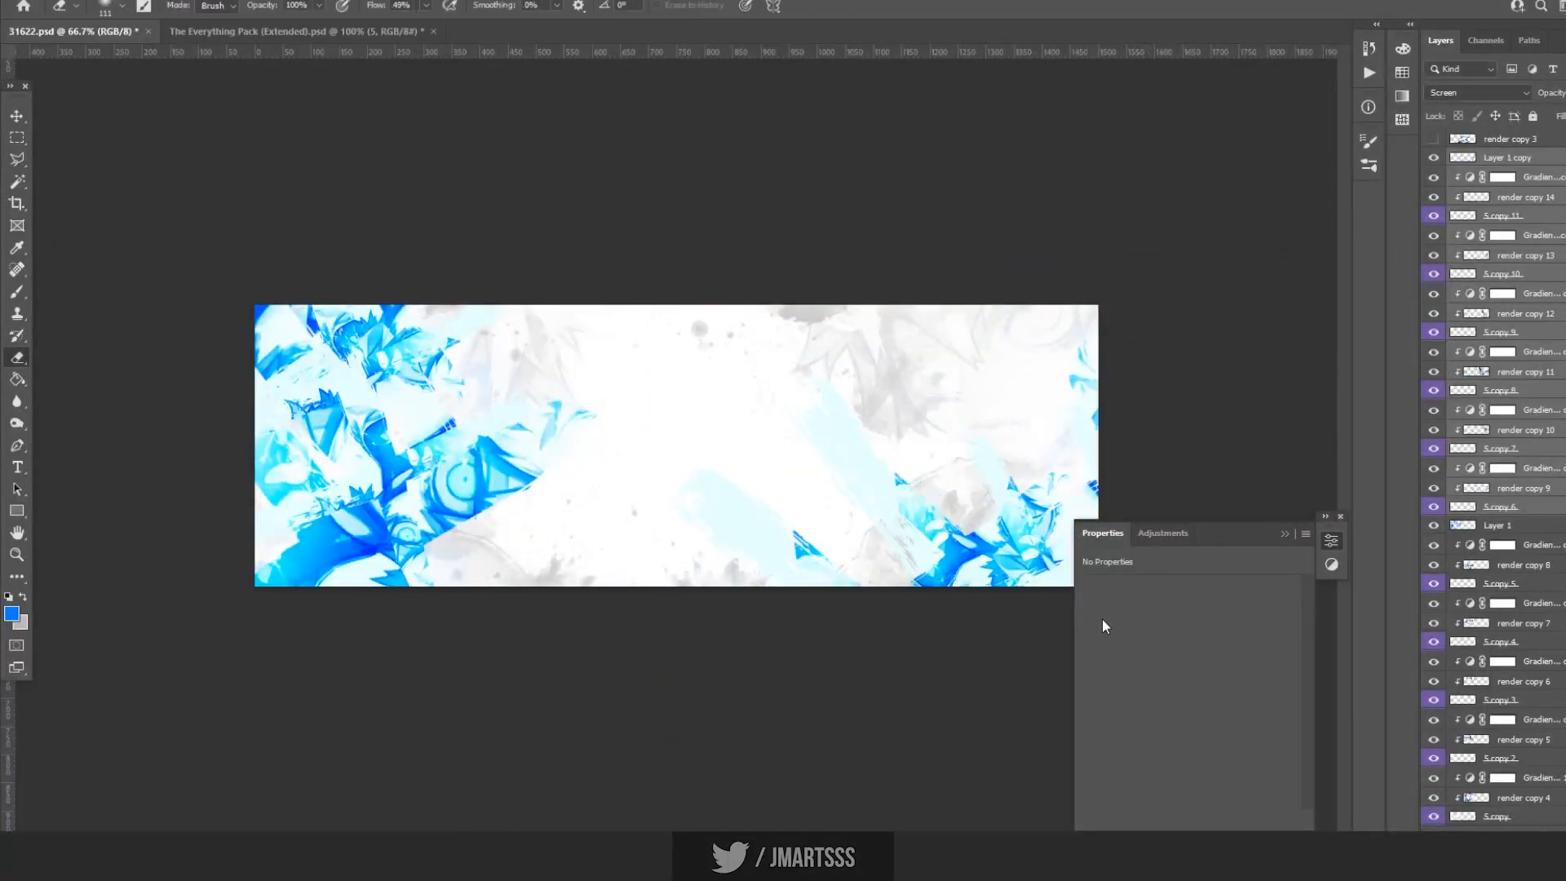
Move the duplicated brush sets up so they fill the banner's right edge.
{"action": "left_click", "coordinate": [1342, 517]}
{"action": "key", "text": "ctrl+t"}
{"action": "left_click_drag", "start_coordinate": [1154, 527], "coordinate": [1197, 349]}
{"action": "key", "text": "Return"}
{"action": "key", "text": "e"}
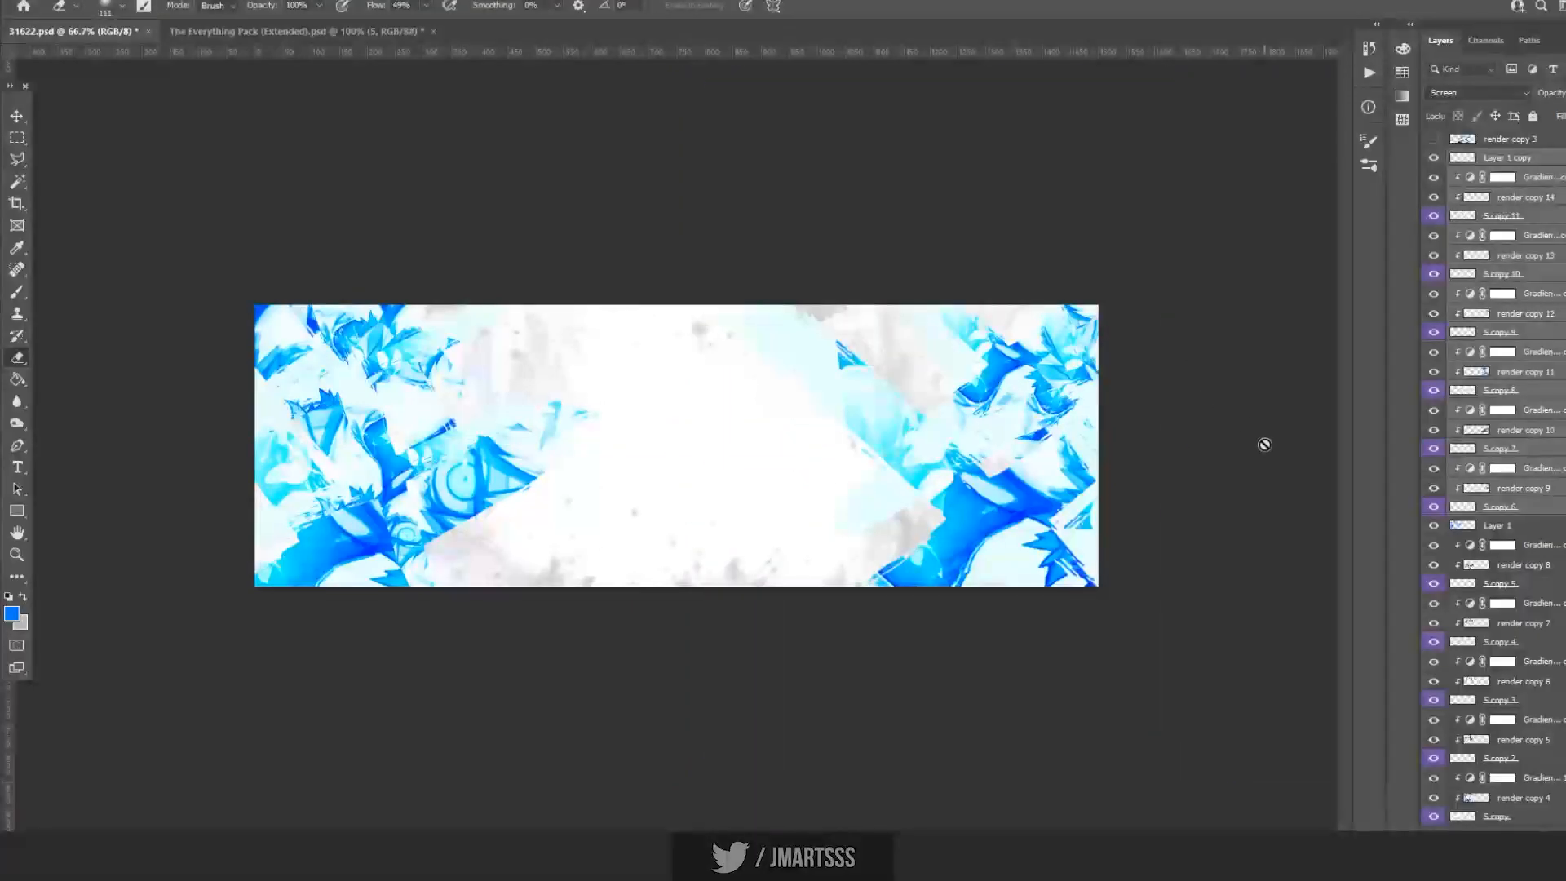
Rotate the duplicated brush sets further and reposition them against the banner's right edge.
{"action": "key", "text": "ctrl+t"}
{"action": "left_click_drag", "start_coordinate": [1046, 443], "coordinate": [973, 559]}
{"action": "left_click_drag", "start_coordinate": [1079, 238], "coordinate": [849, 164]}
{"action": "left_click_drag", "start_coordinate": [1147, 384], "coordinate": [1183, 299]}
{"action": "key", "text": "Return"}
{"action": "key", "text": "e"}
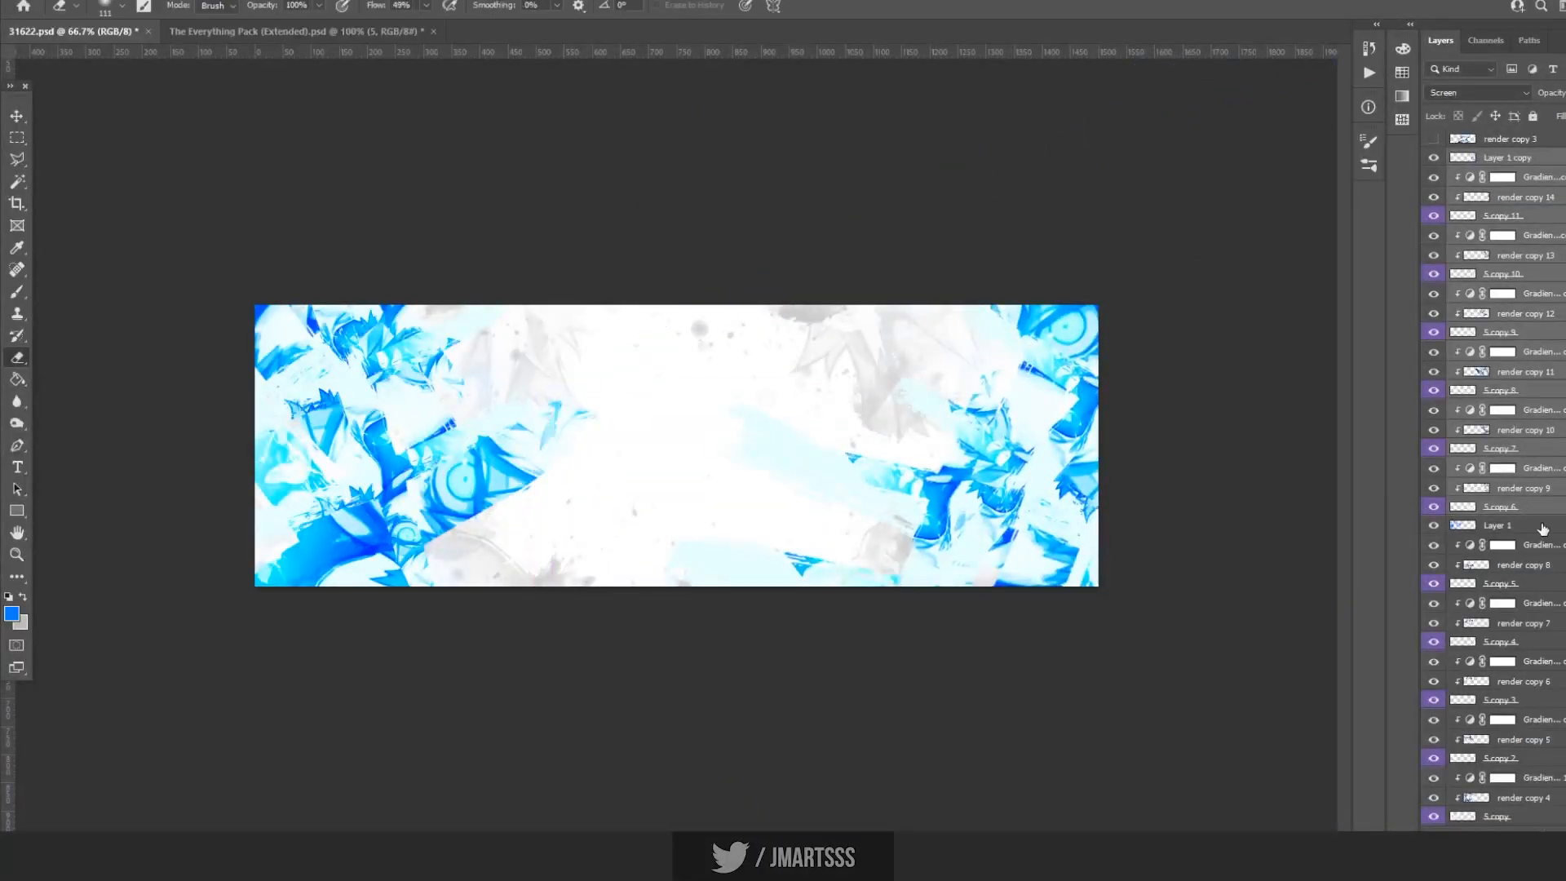
Rotate and move the duplicated sets to the banner's top, just right of the original splatters, and convert them to one smart object.
{"action": "key", "text": "ctrl+t"}
{"action": "left_click_drag", "start_coordinate": [895, 514], "coordinate": [549, 626]}
{"action": "key", "text": "e"}
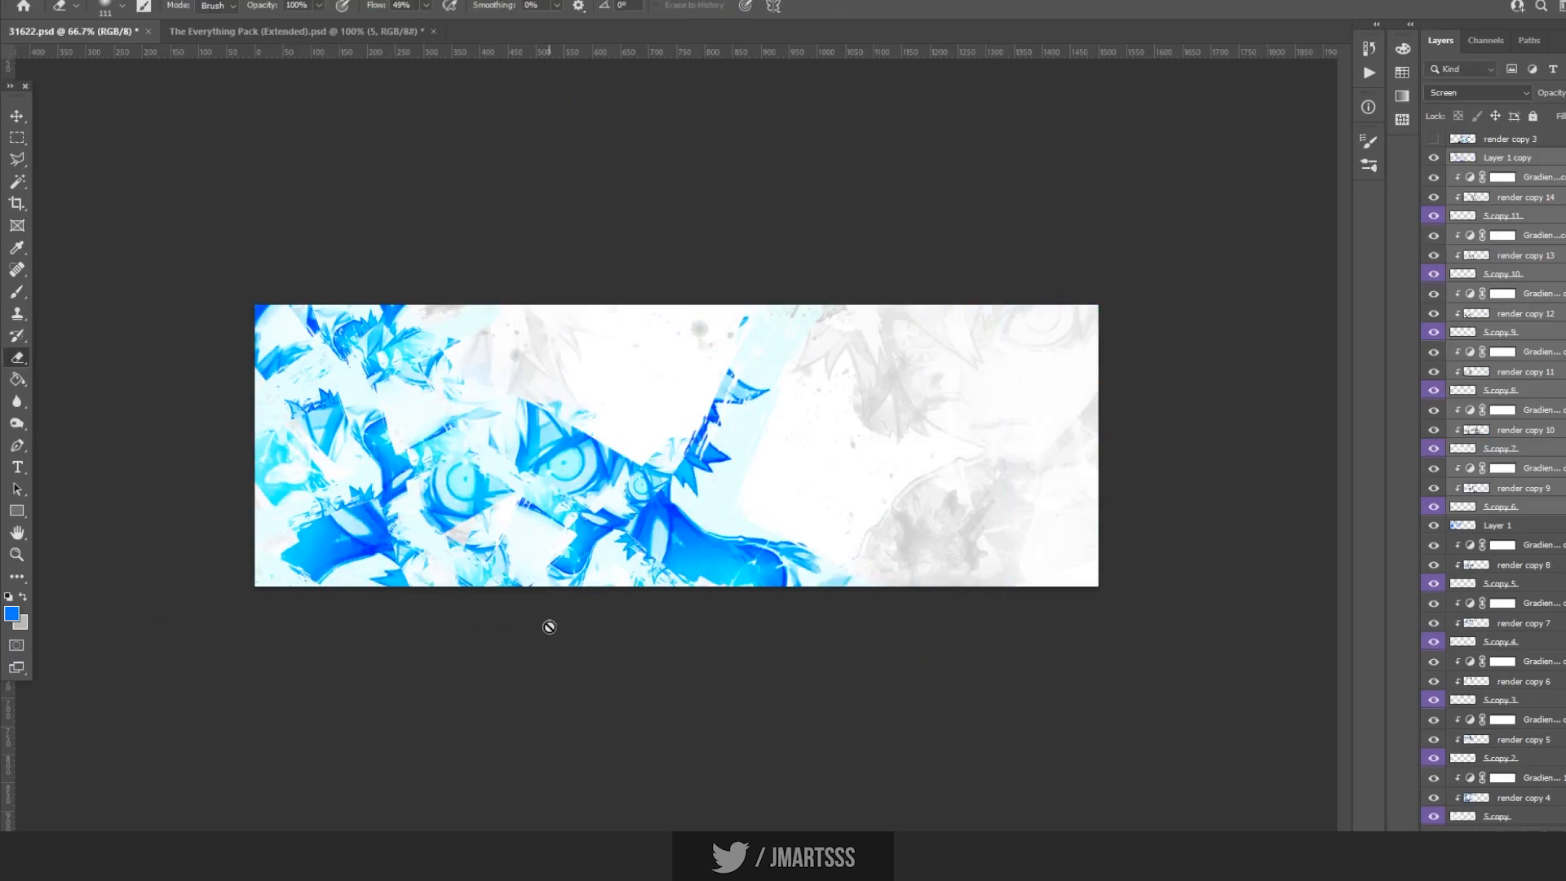
{"action": "key", "text": "ctrl+t"}
{"action": "left_click_drag", "start_coordinate": [598, 593], "coordinate": [810, 423]}
{"action": "left_click_drag", "start_coordinate": [498, 423], "coordinate": [711, 425]}
{"action": "mouse_move", "coordinate": [912, 408]}
{"action": "left_mouse_down"}
{"action": "mouse_move", "coordinate": [691, 372]}
{"action": "mouse_move", "coordinate": [542, 290]}
{"action": "mouse_move", "coordinate": [573, 243]}
{"action": "left_mouse_up"}
{"action": "key", "text": "Return"}
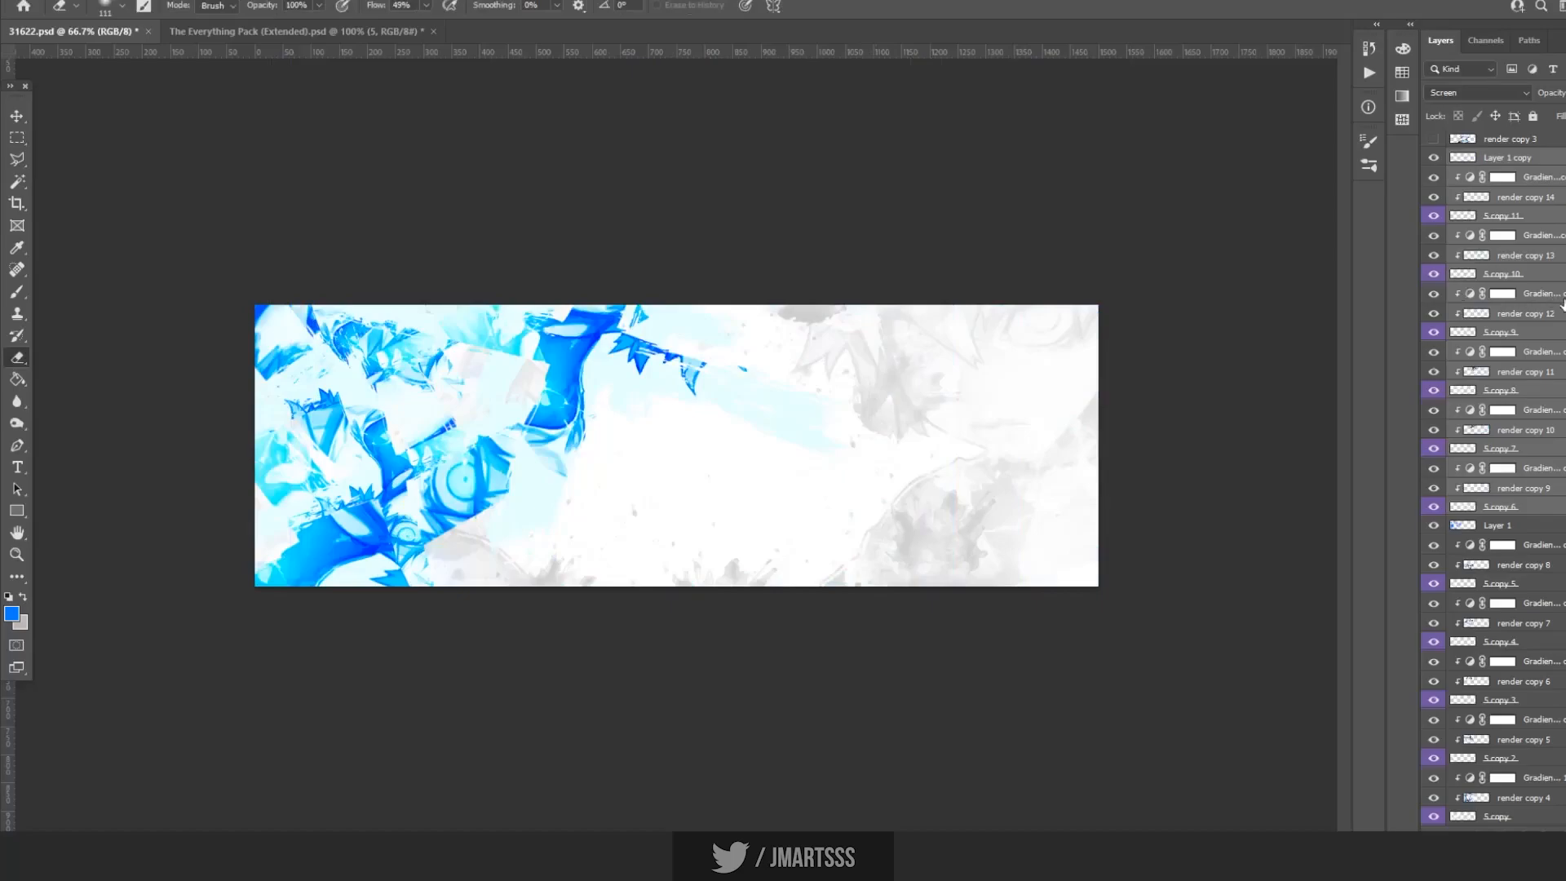
{"action": "right_click", "coordinate": [1556, 175]}
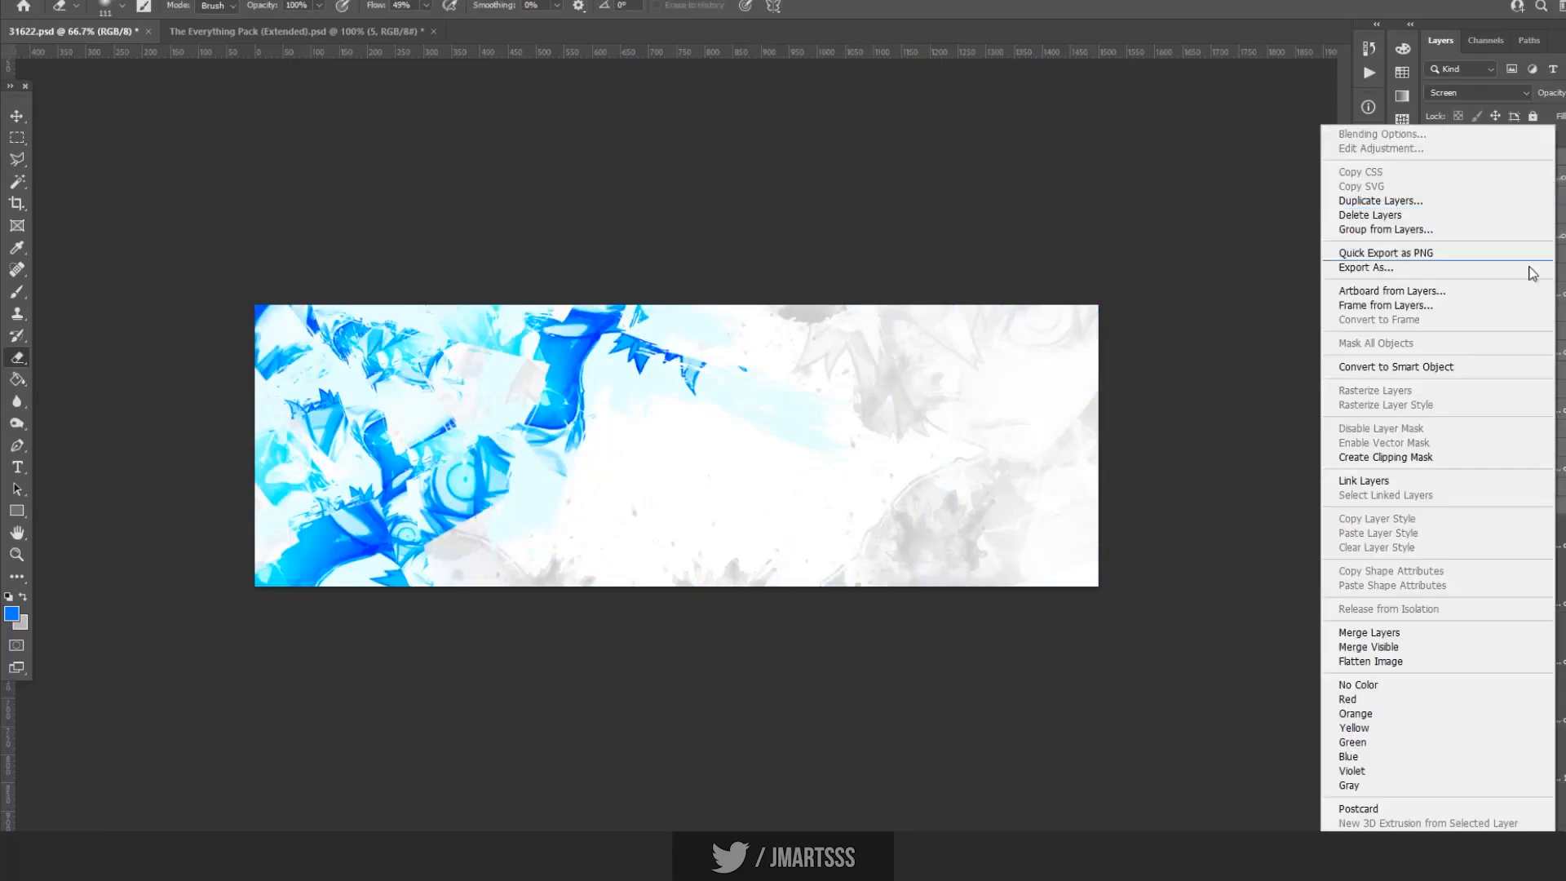
{"action": "left_click", "coordinate": [1460, 367]}
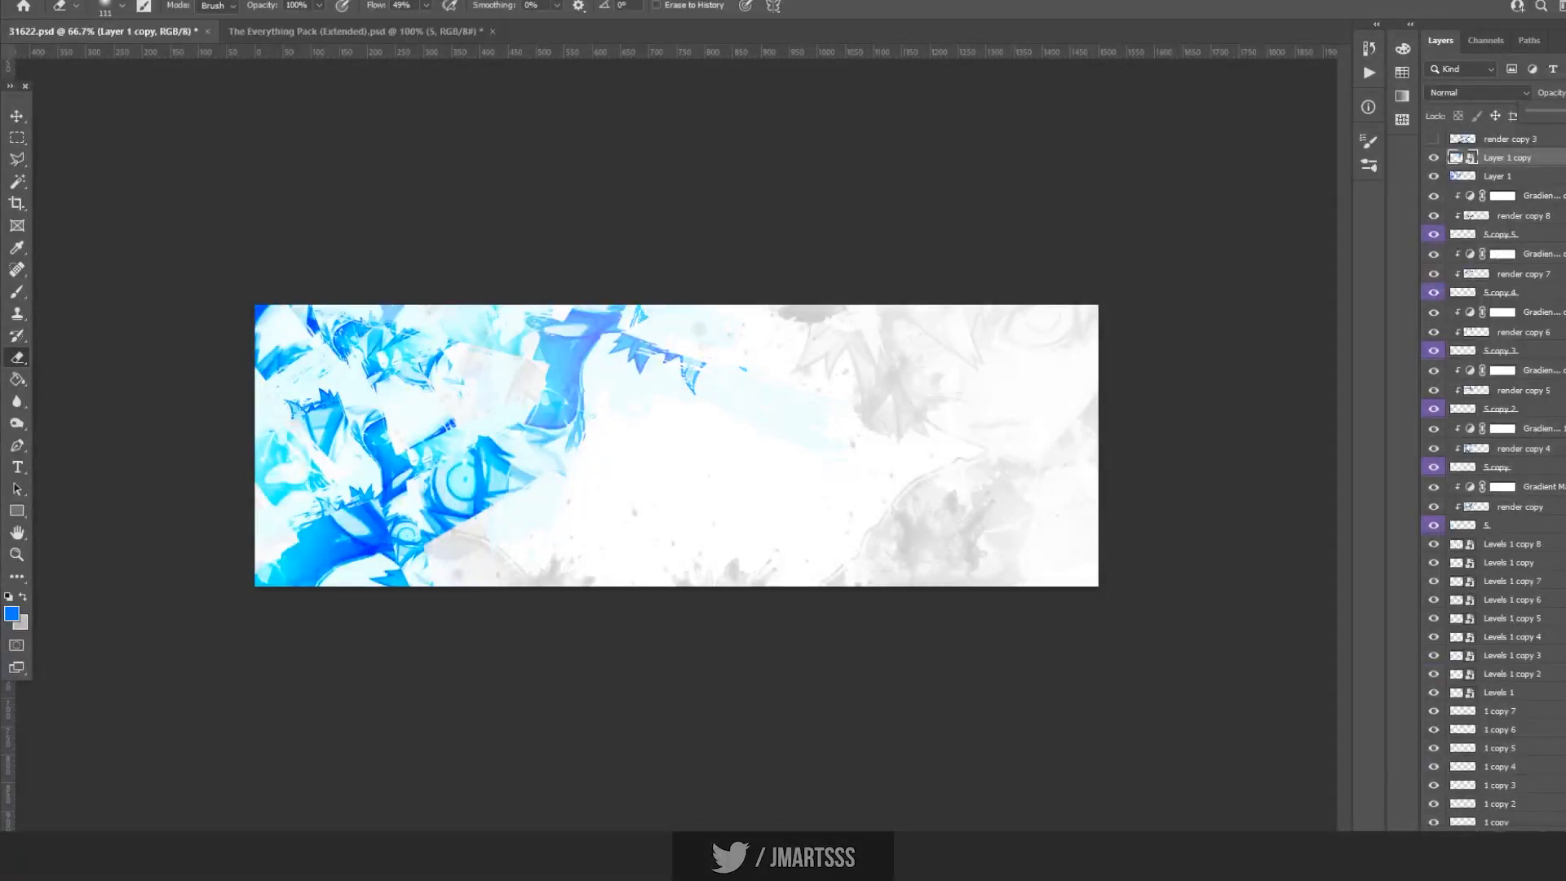
Duplicate the Layer 1 copy smart object and move the new copy toward the banner's upper right.
{"action": "key", "text": "ctrl+j"}
{"action": "key", "text": "ctrl+t"}
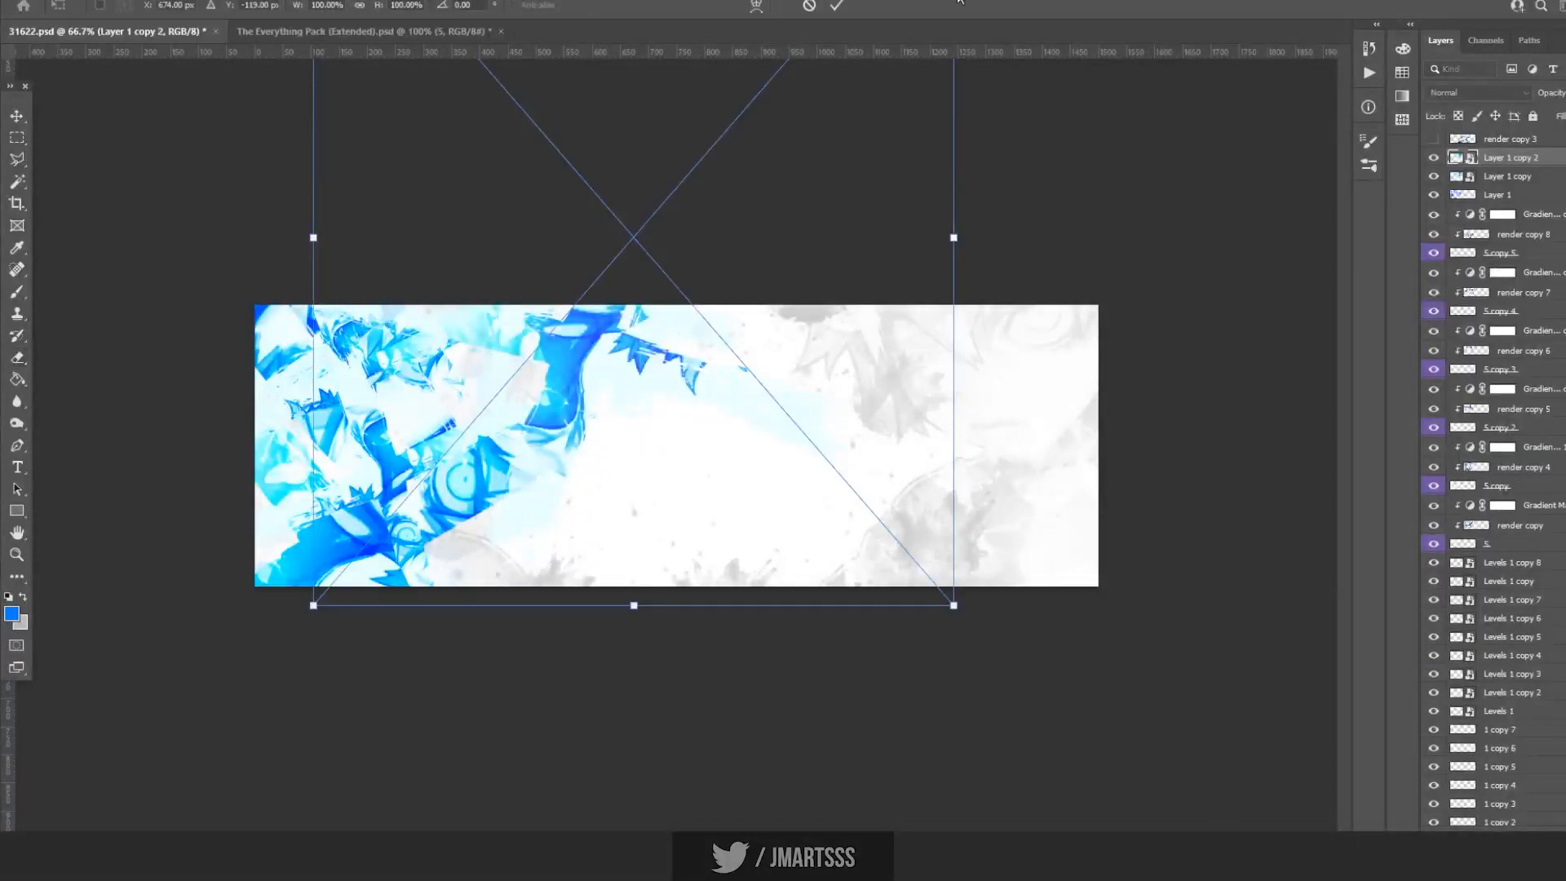
{"action": "left_click_drag", "start_coordinate": [582, 523], "coordinate": [820, 234]}
{"action": "key", "text": "Return"}
{"action": "key", "text": "e"}
Rotate Layer 1 copy 2 and move it to the banner's lower right corner.
{"action": "key", "text": "ctrl+t"}
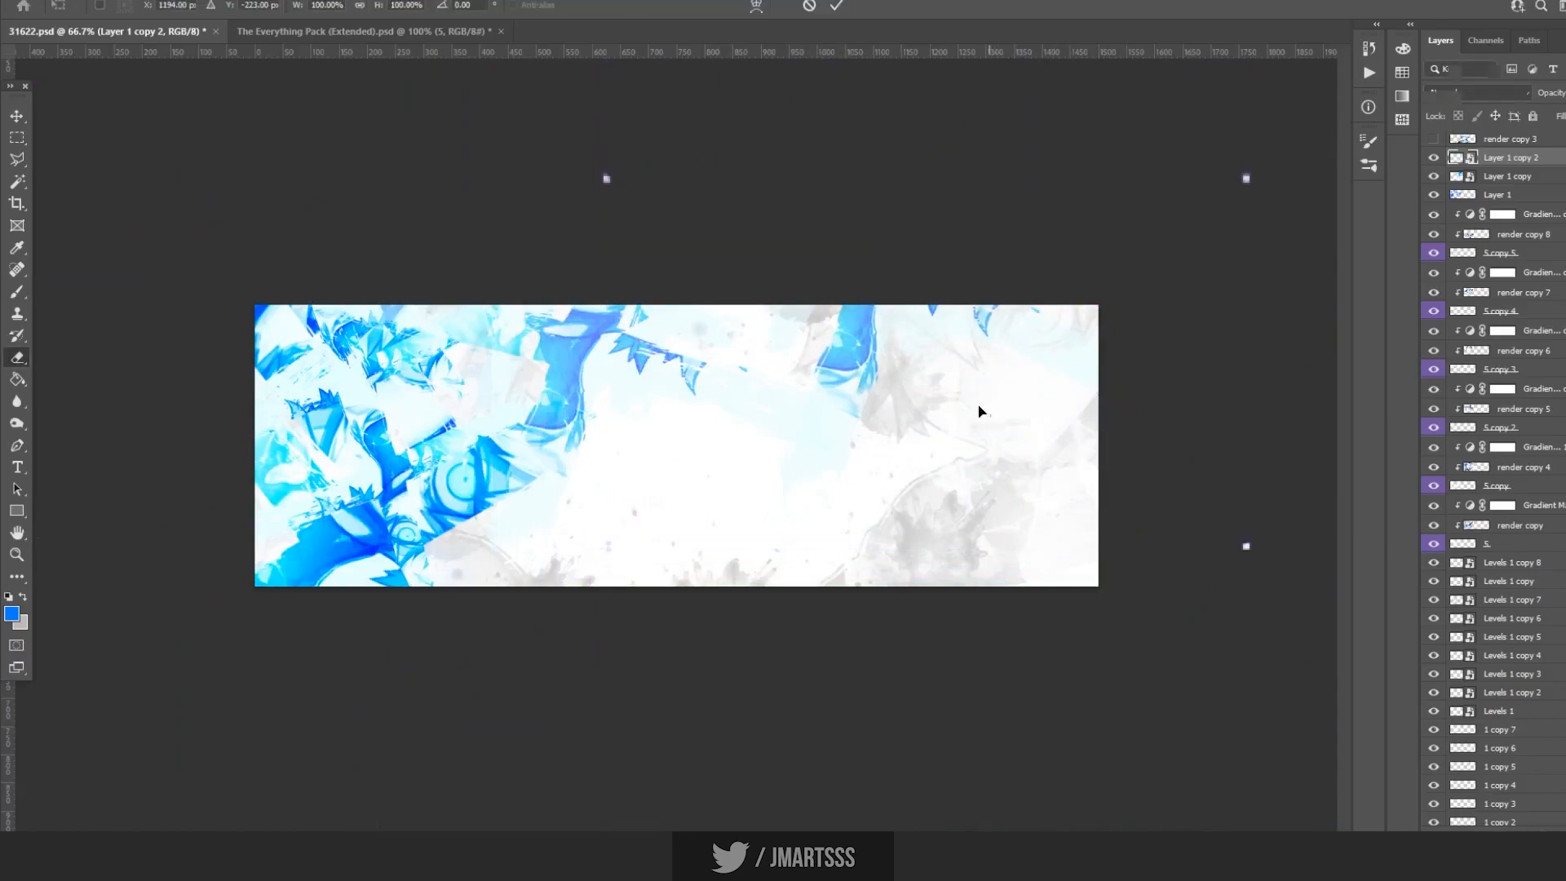
{"action": "left_click_drag", "start_coordinate": [983, 406], "coordinate": [849, 741]}
{"action": "left_click_drag", "start_coordinate": [1143, 496], "coordinate": [846, 860]}
{"action": "left_click_drag", "start_coordinate": [841, 529], "coordinate": [1136, 642]}
{"action": "key", "text": "Return"}
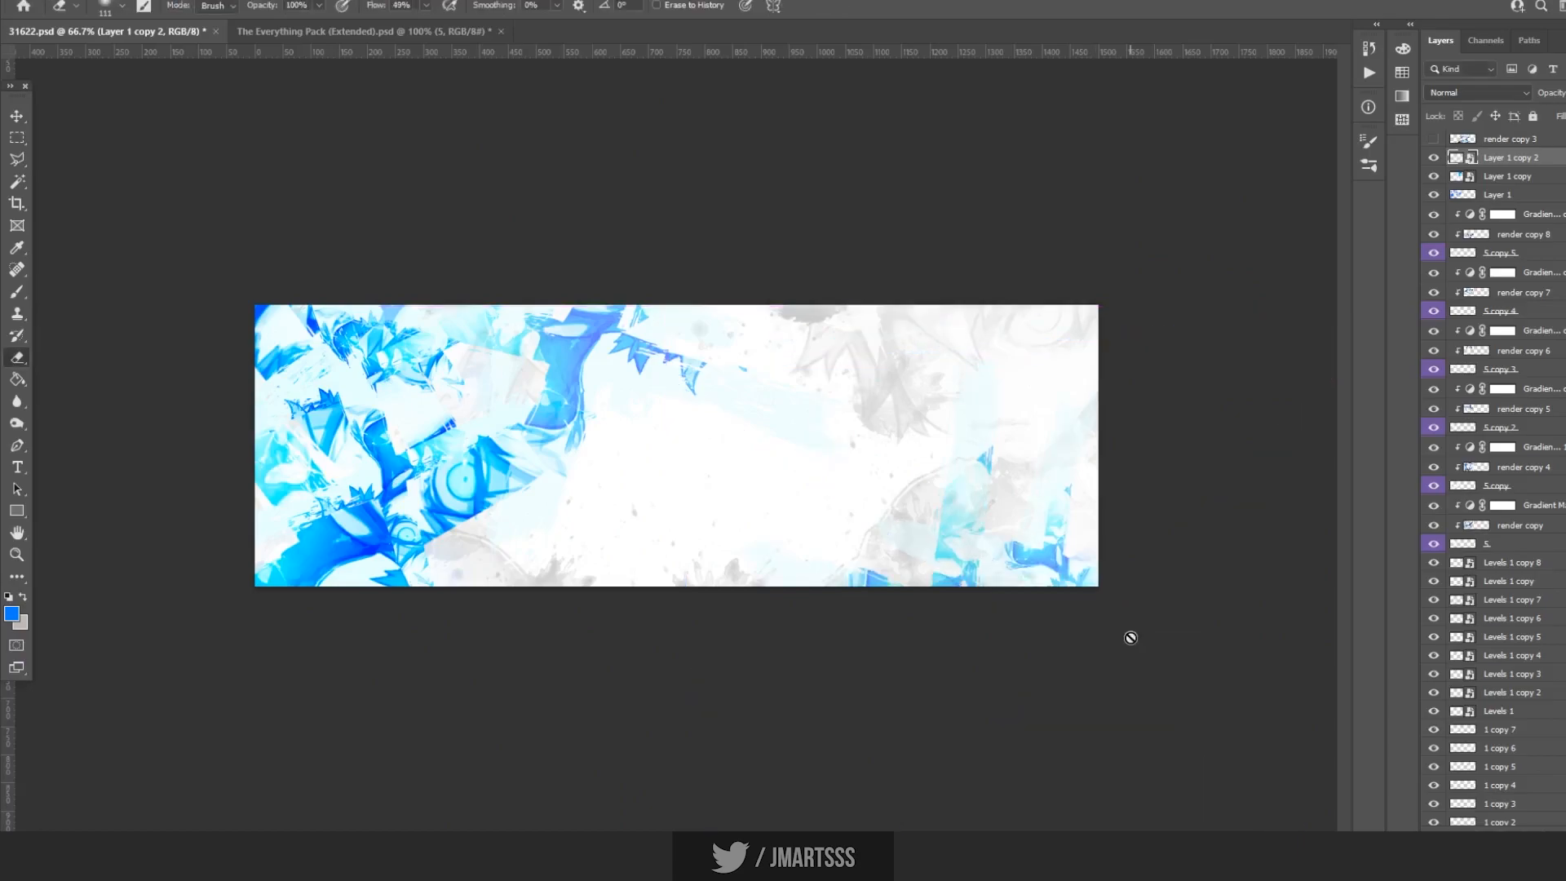
Move Layer 1 copy 2 left beside the original splatters and adjust its placement along the banner's lower edge.
{"action": "key", "text": "ctrl+t"}
{"action": "left_click_drag", "start_coordinate": [979, 598], "coordinate": [521, 575]}
{"action": "key", "text": "Return"}
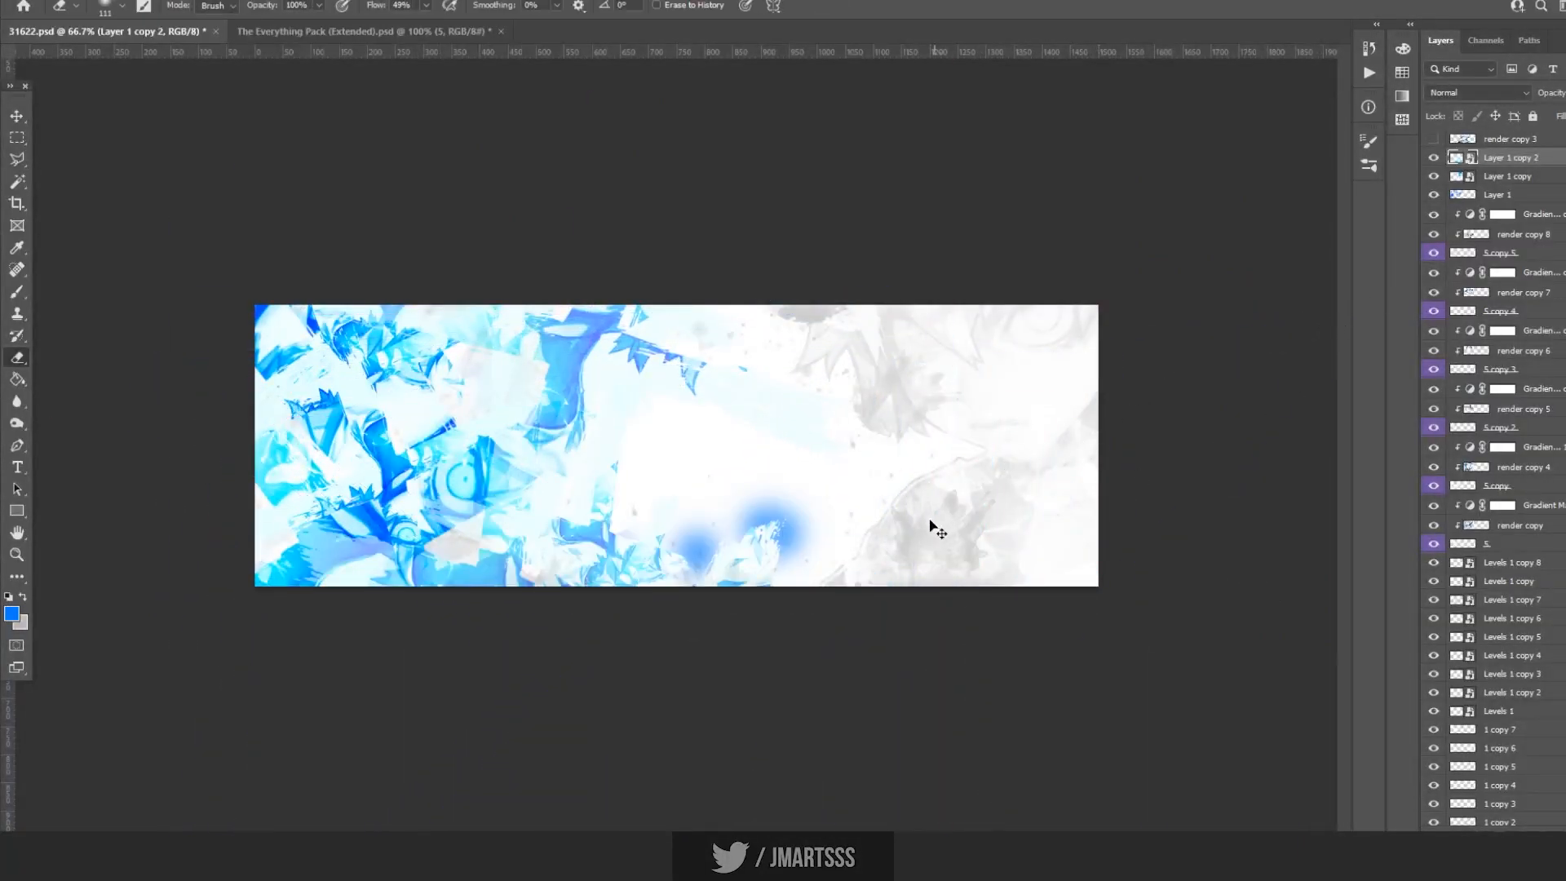
{"action": "key", "text": "ctrl+t"}
{"action": "left_click_drag", "start_coordinate": [930, 526], "coordinate": [867, 600]}
{"action": "left_click_drag", "start_coordinate": [1015, 498], "coordinate": [1029, 573]}
{"action": "key", "text": "Return"}
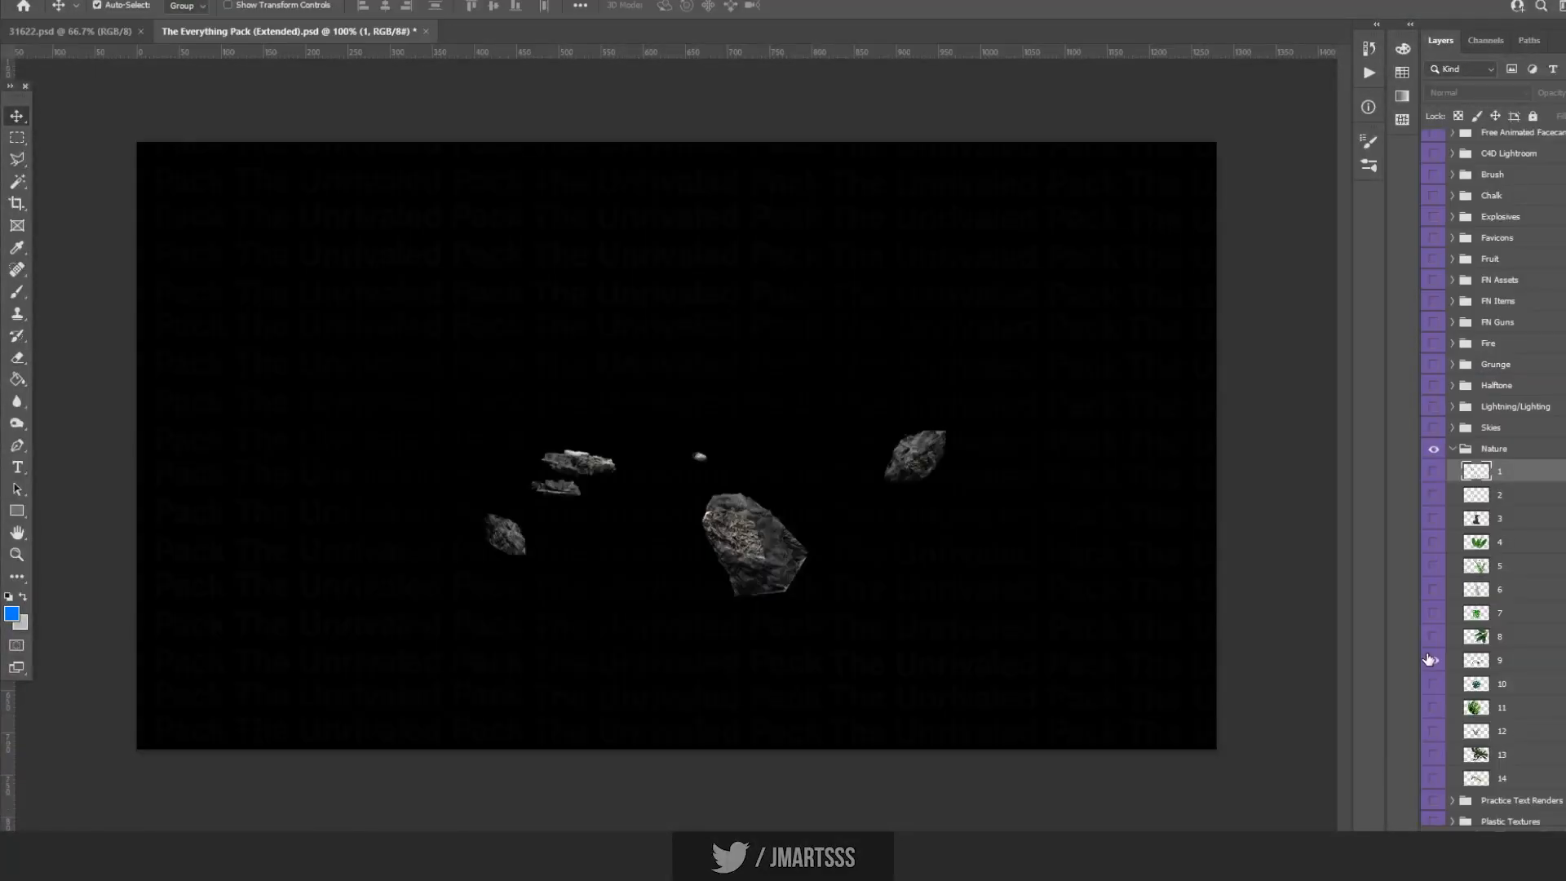
Copy the floating rocks layer 9 from The Everything Pack's Nature group into 31622.psd, over the blue splatters.
{"action": "left_click", "coordinate": [1516, 666]}
{"action": "left_click_drag", "start_coordinate": [1518, 669], "coordinate": [879, 632]}
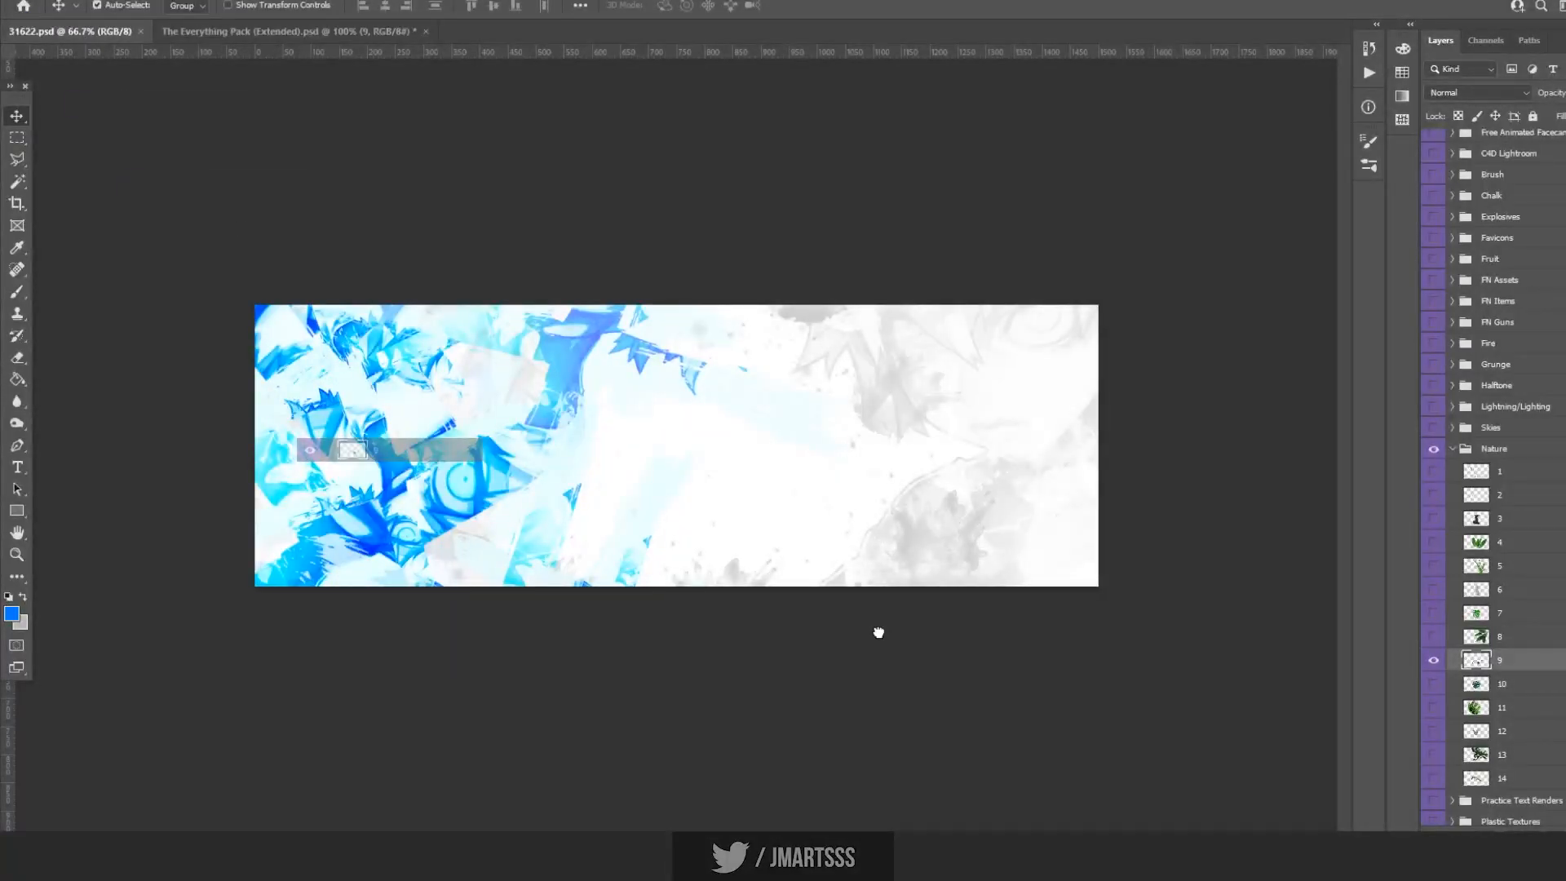
{"action": "left_click_drag", "start_coordinate": [879, 632], "coordinate": [878, 633]}
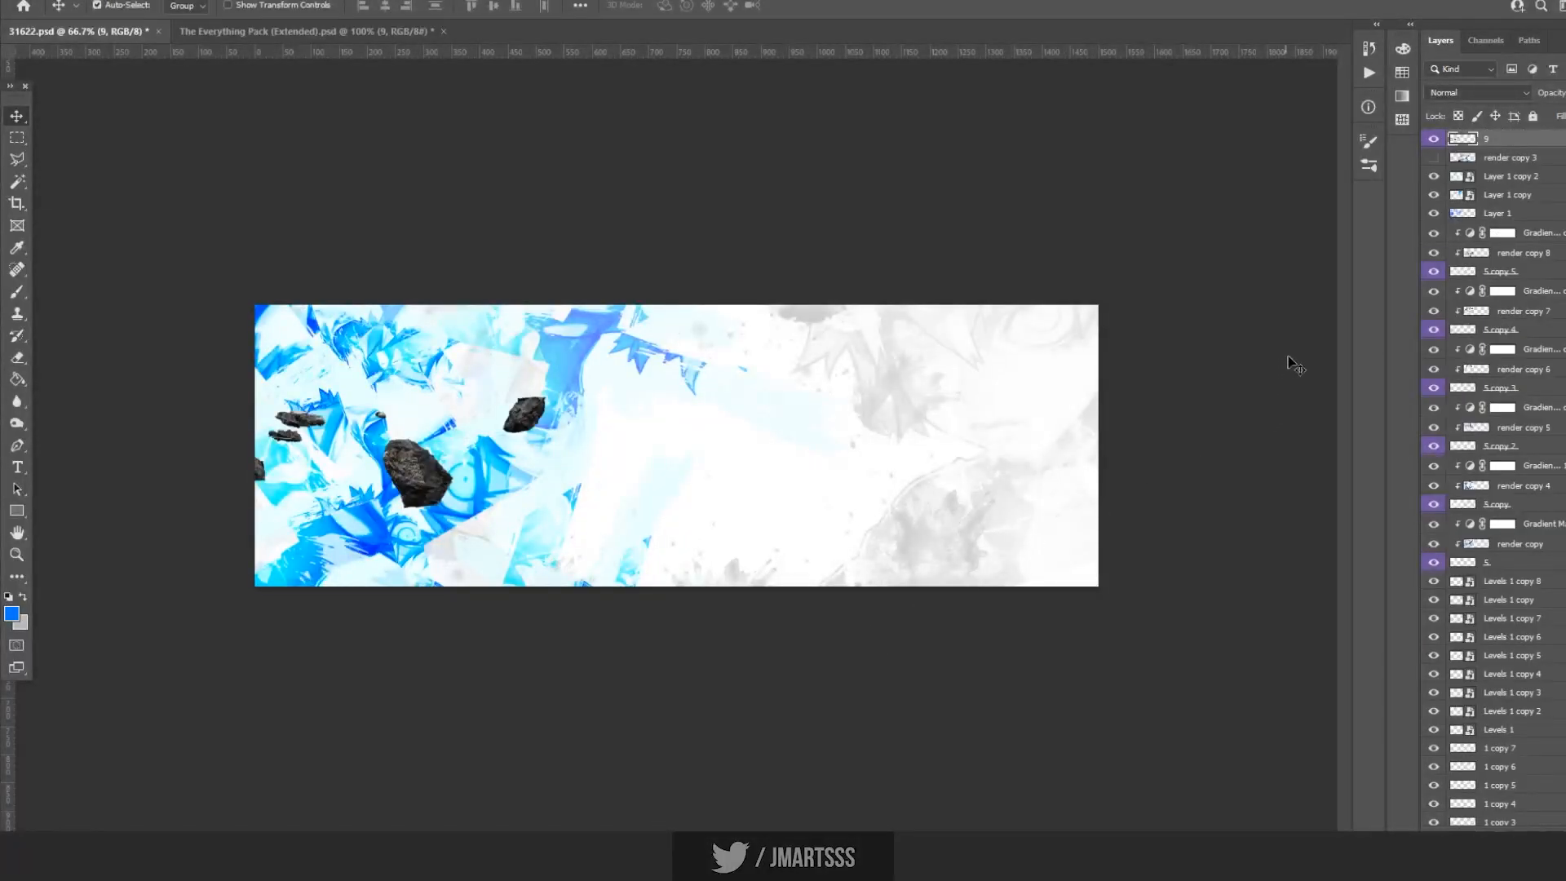
Add a Gradient Map adjustment clipped to the rocks layer 9.
{"action": "left_click", "coordinate": [1528, 830]}
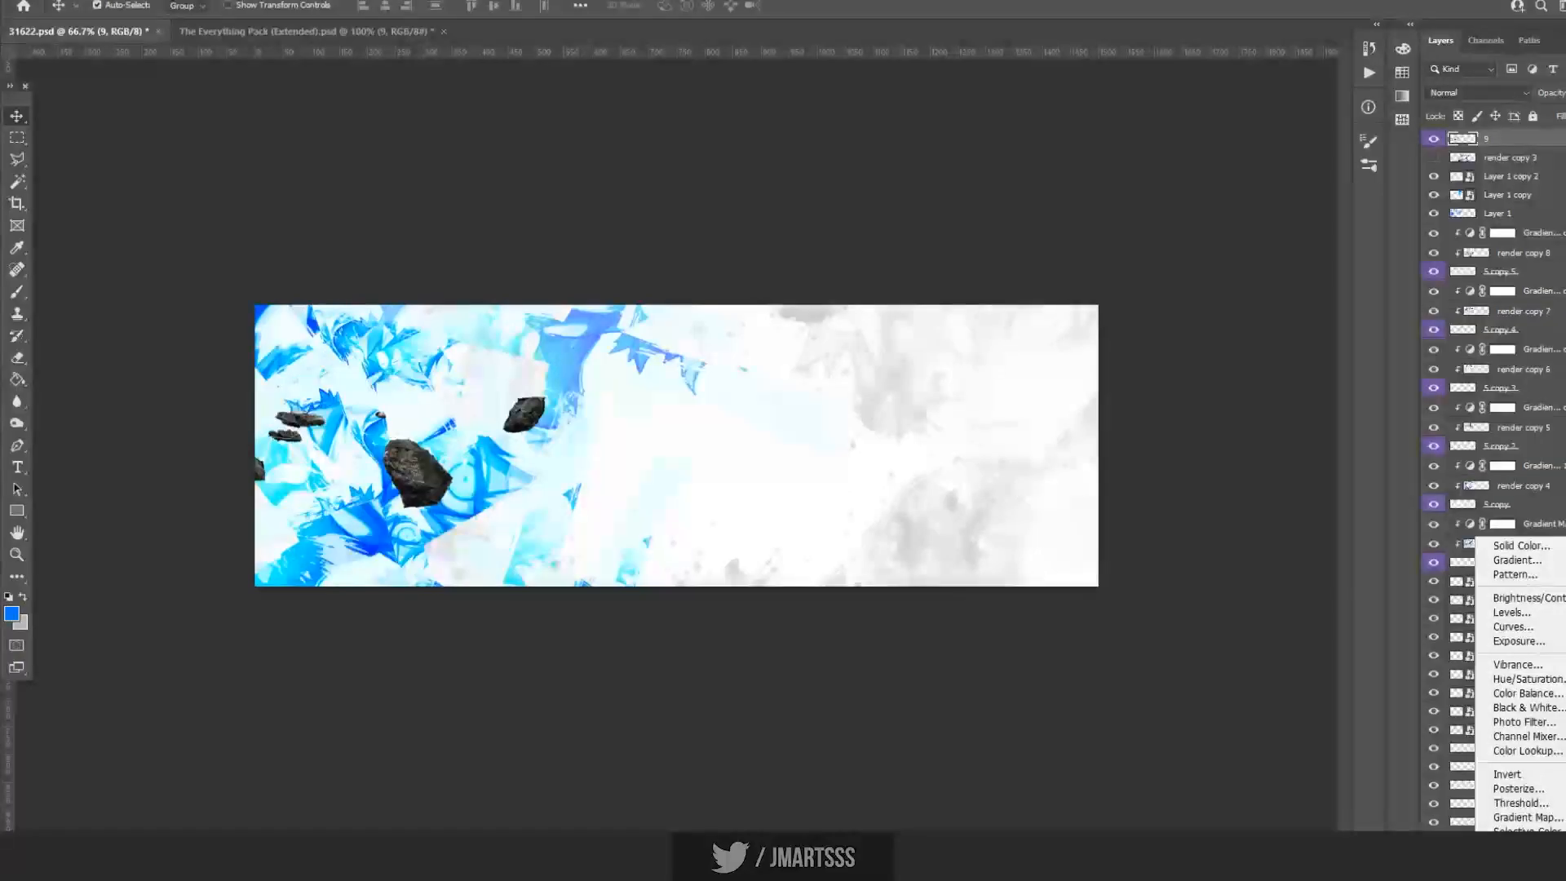
{"action": "left_click", "coordinate": [1525, 818]}
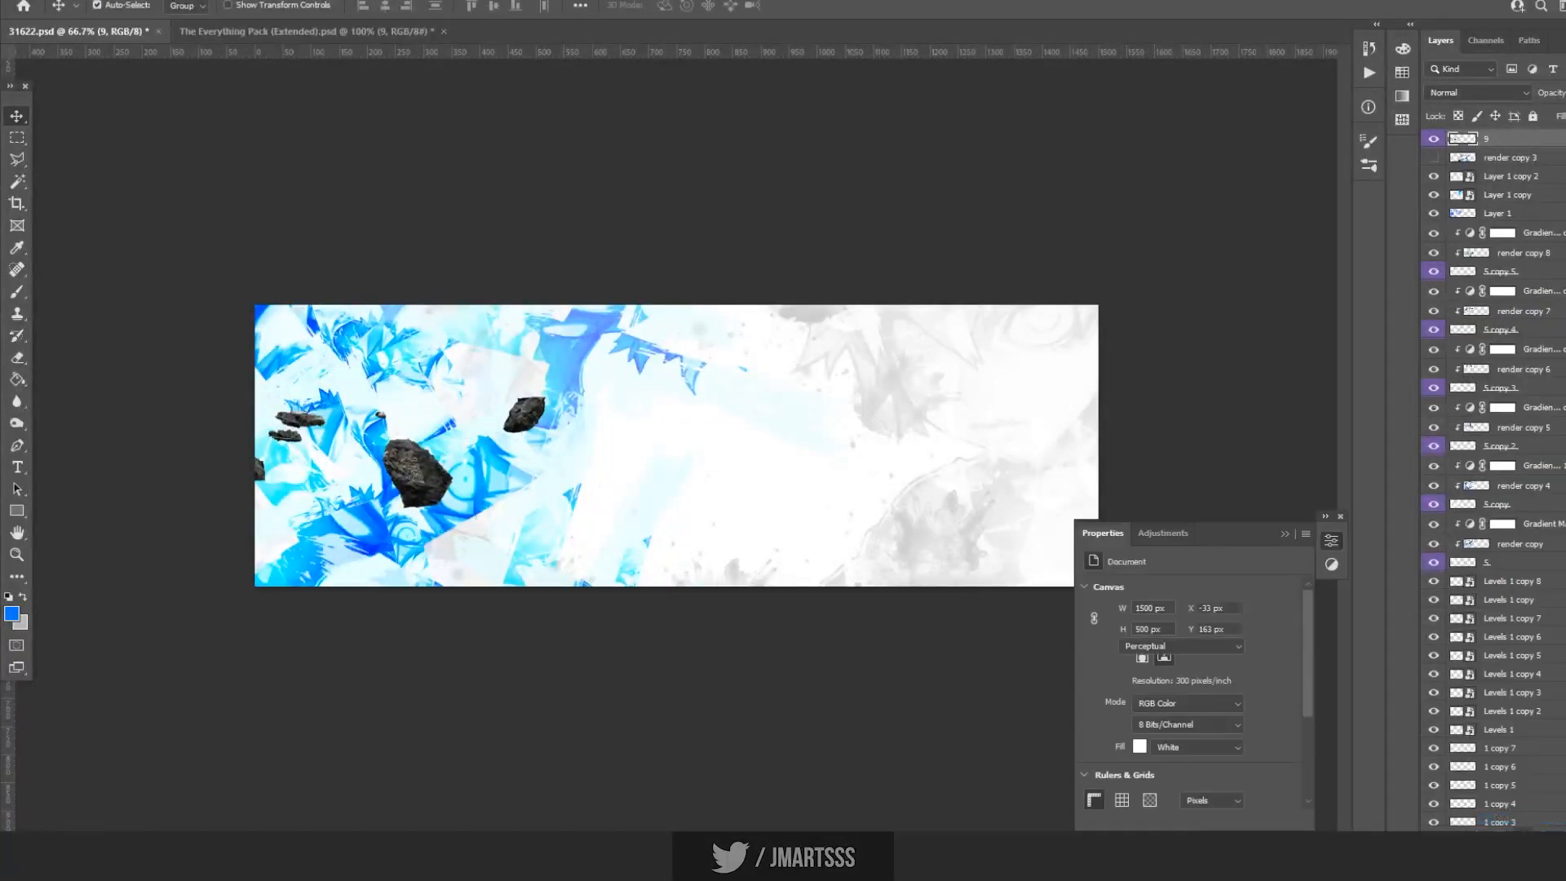
{"action": "key", "text": "ctrl+alt+g"}
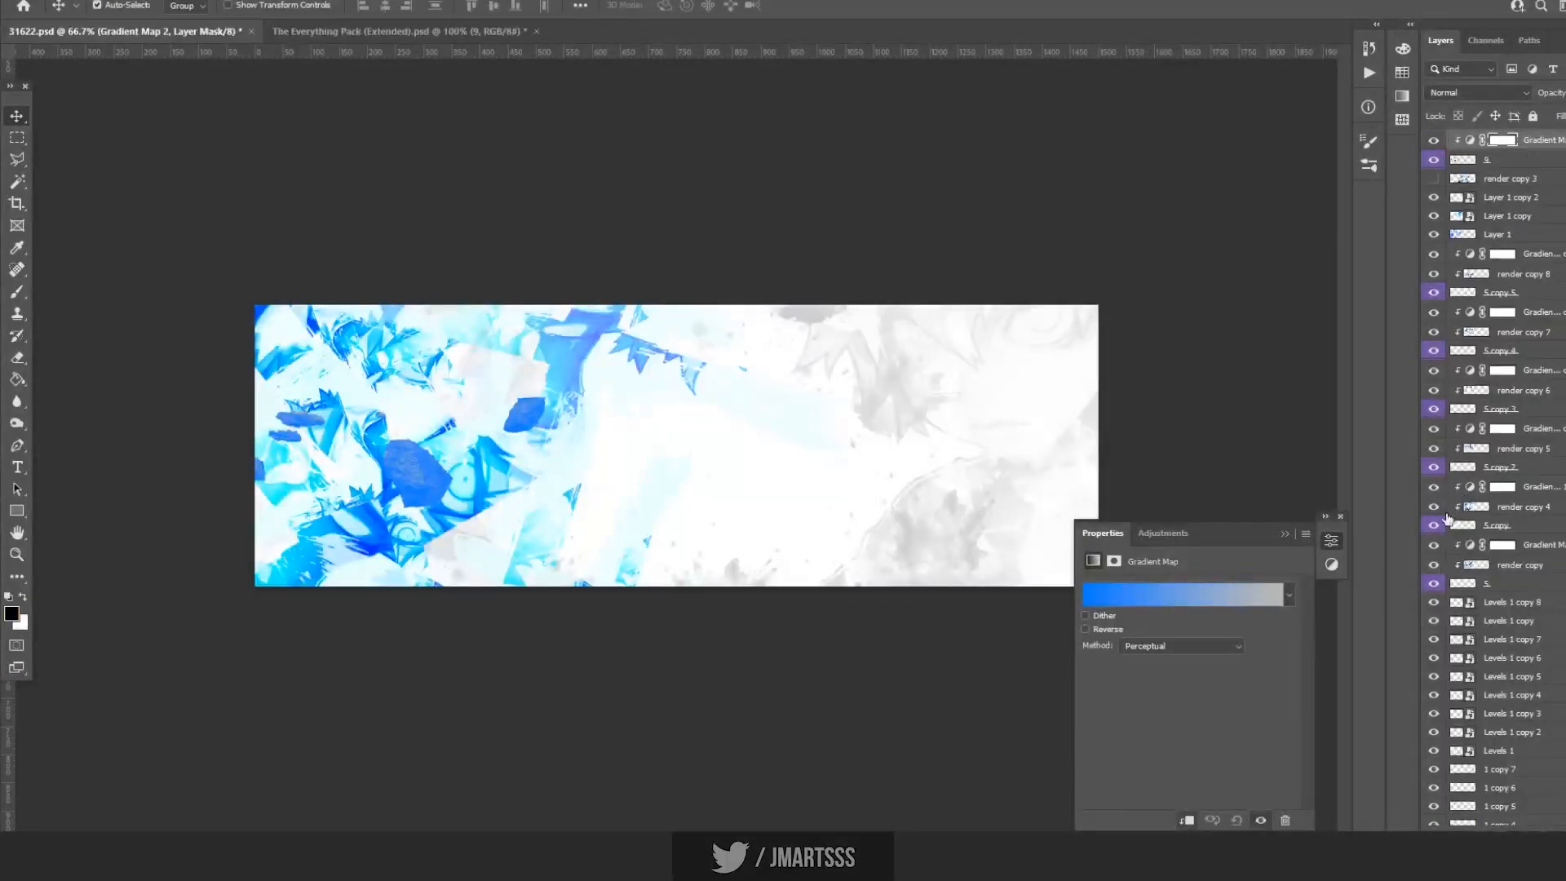
Change the light end stop of the rocks' Gradient Map to cyan 00ffff, then select the rocks layer.
{"action": "left_click", "coordinate": [1285, 592]}
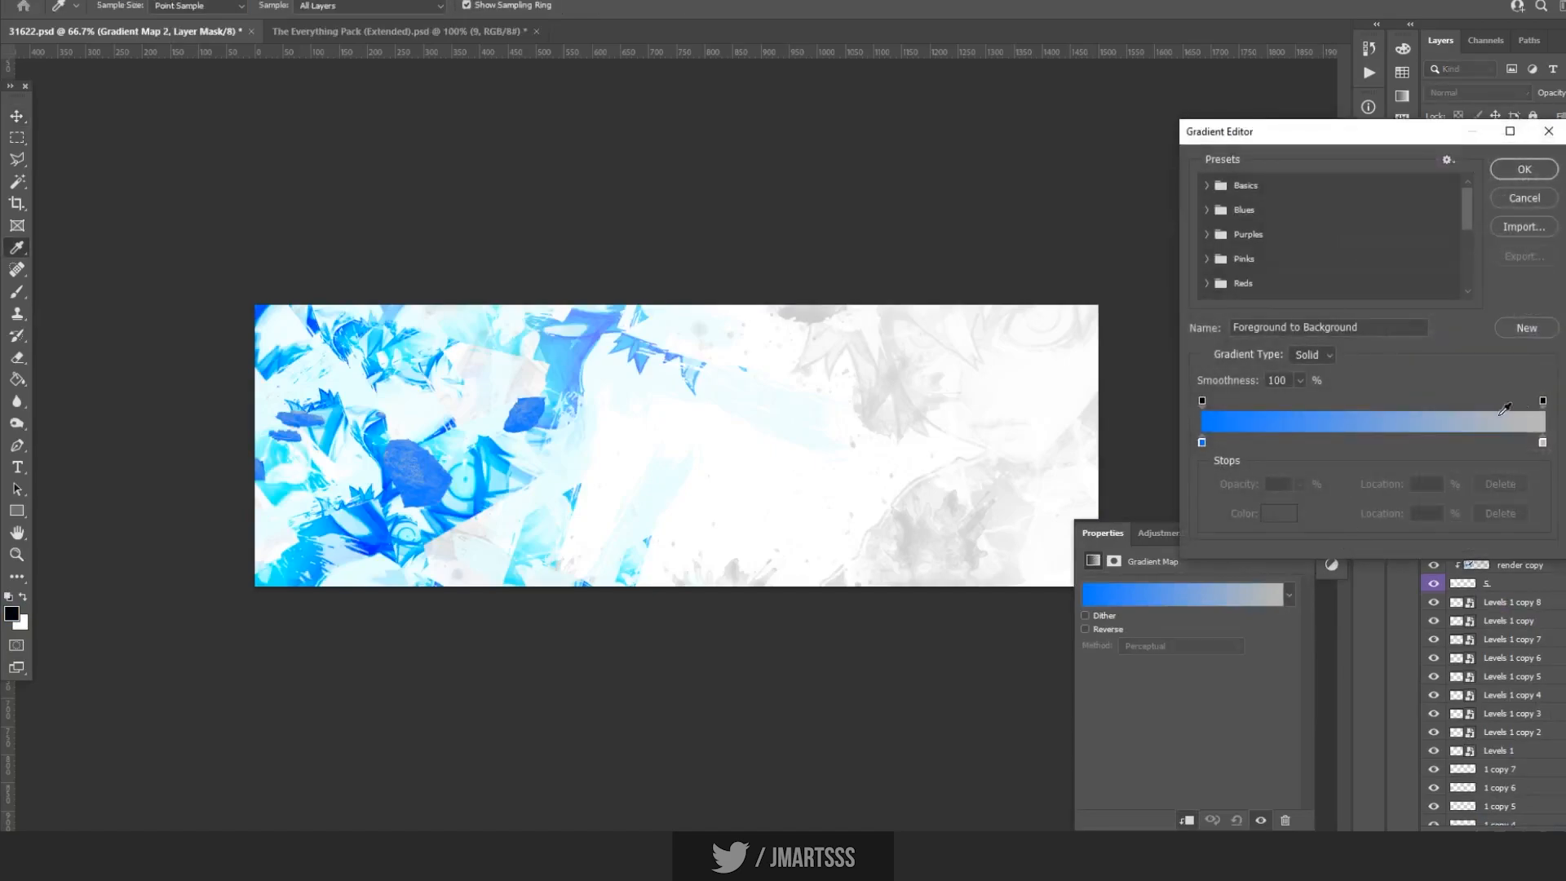
{"action": "left_click", "coordinate": [1543, 444]}
{"action": "double_click", "coordinate": [1543, 444]}
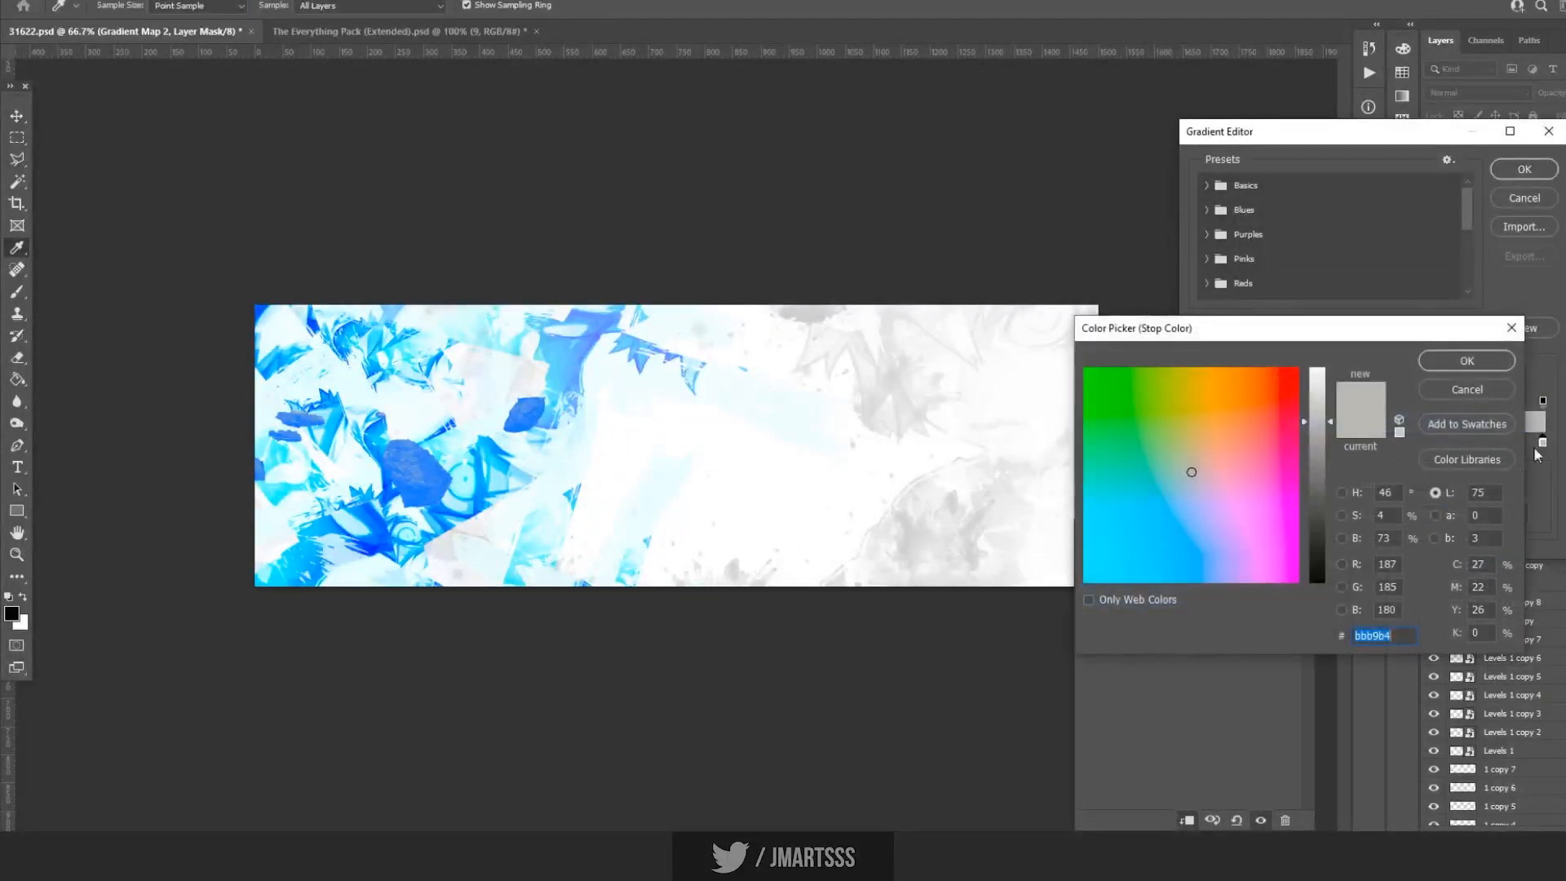
{"action": "type", "text": "00d4ff"}
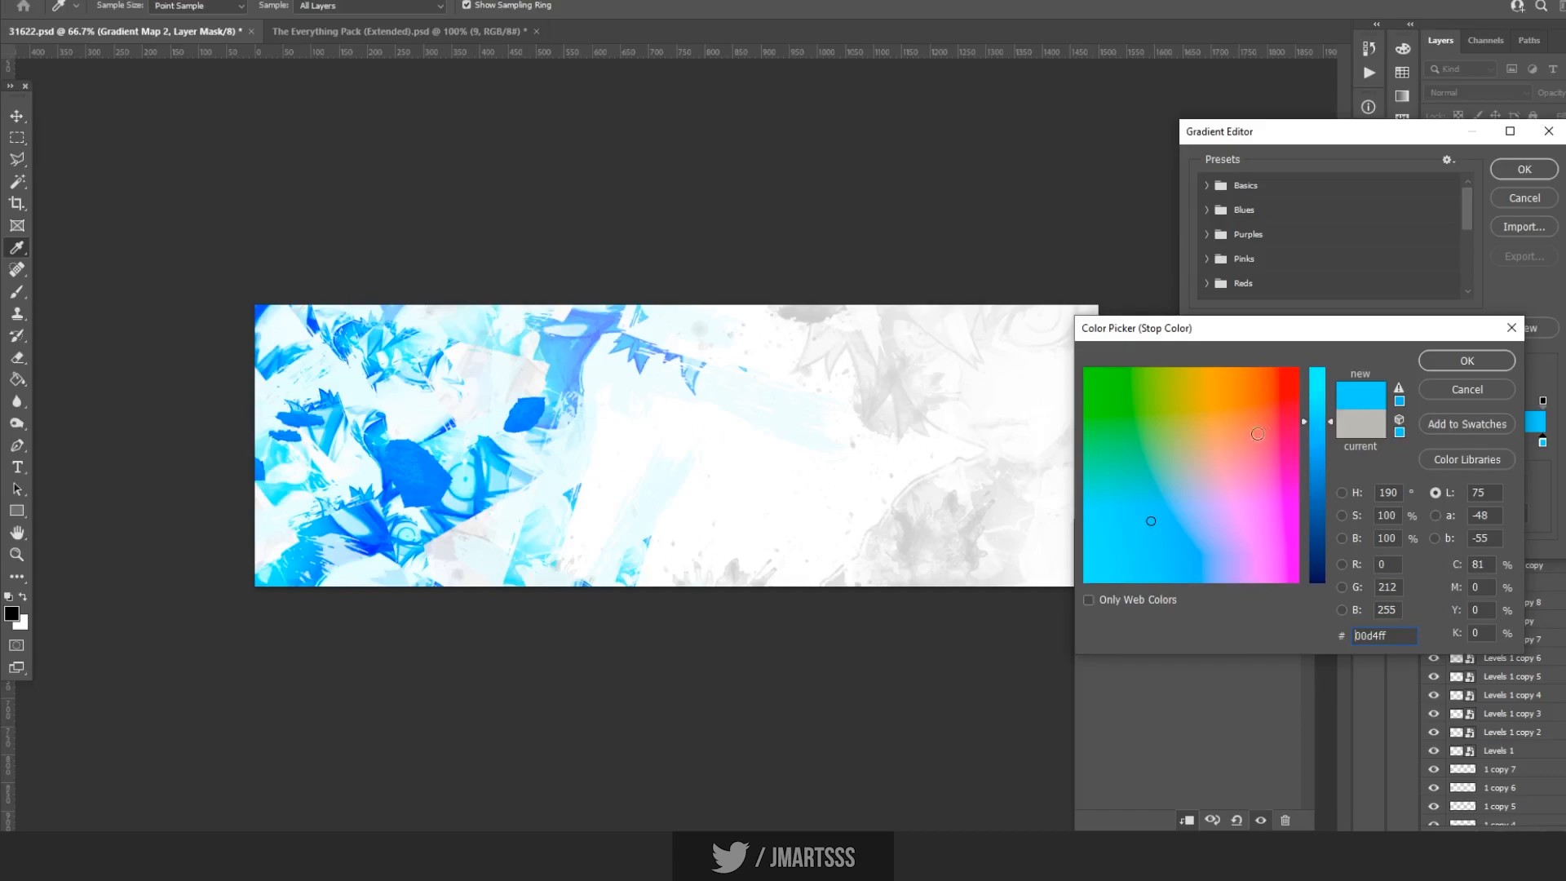
{"action": "left_click_drag", "start_coordinate": [1309, 424], "coordinate": [1314, 367]}
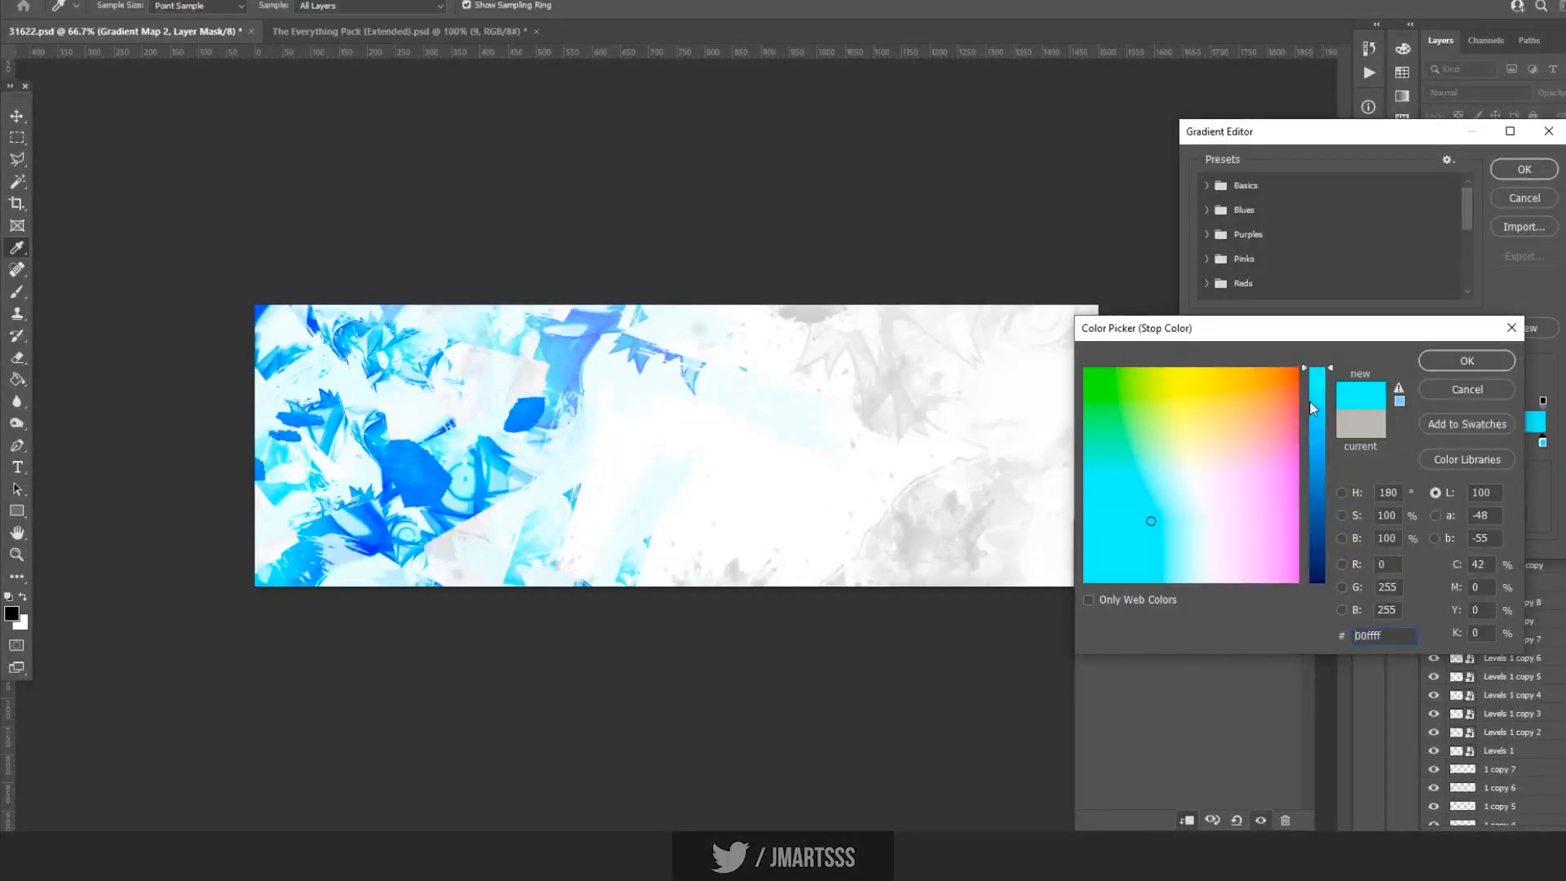
{"action": "left_click", "coordinate": [1467, 361]}
{"action": "left_click", "coordinate": [1514, 173]}
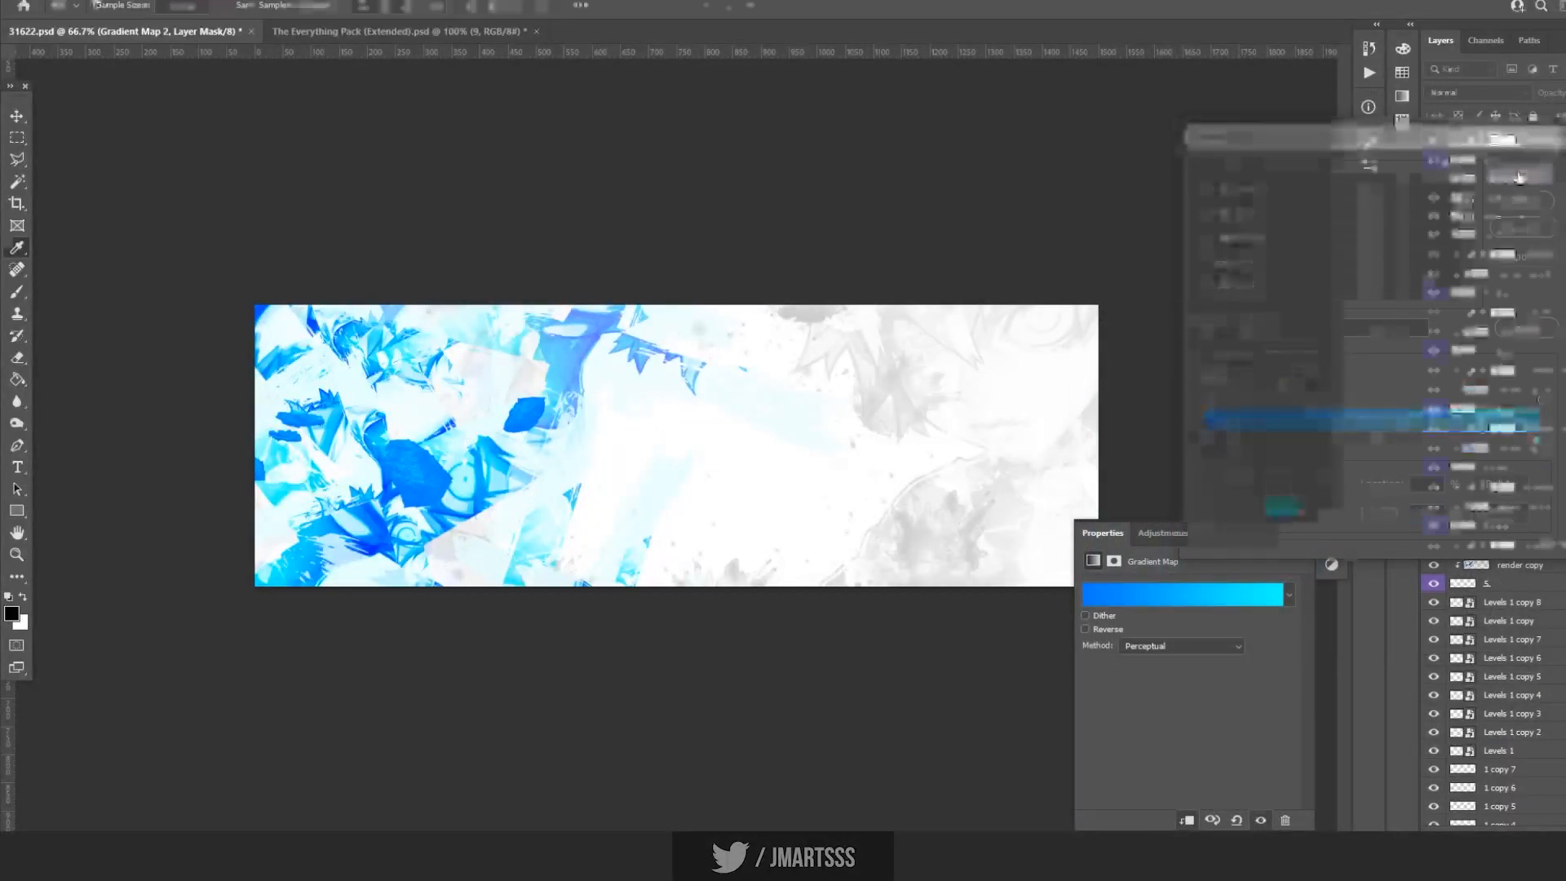
{"action": "left_click", "coordinate": [1504, 163]}
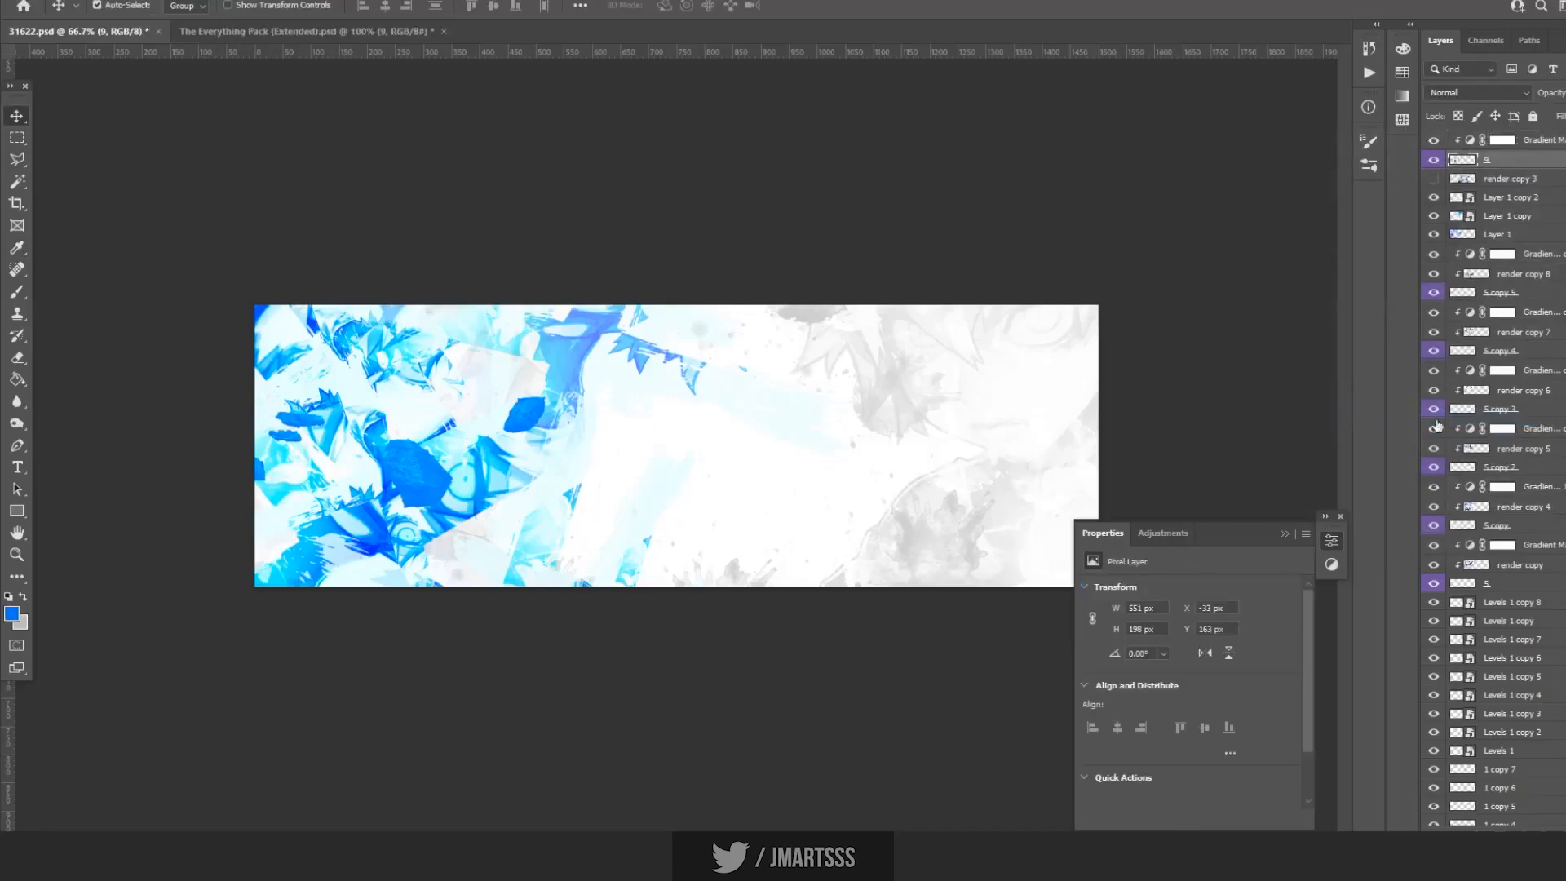
{"action": "left_click", "coordinate": [1340, 516]}
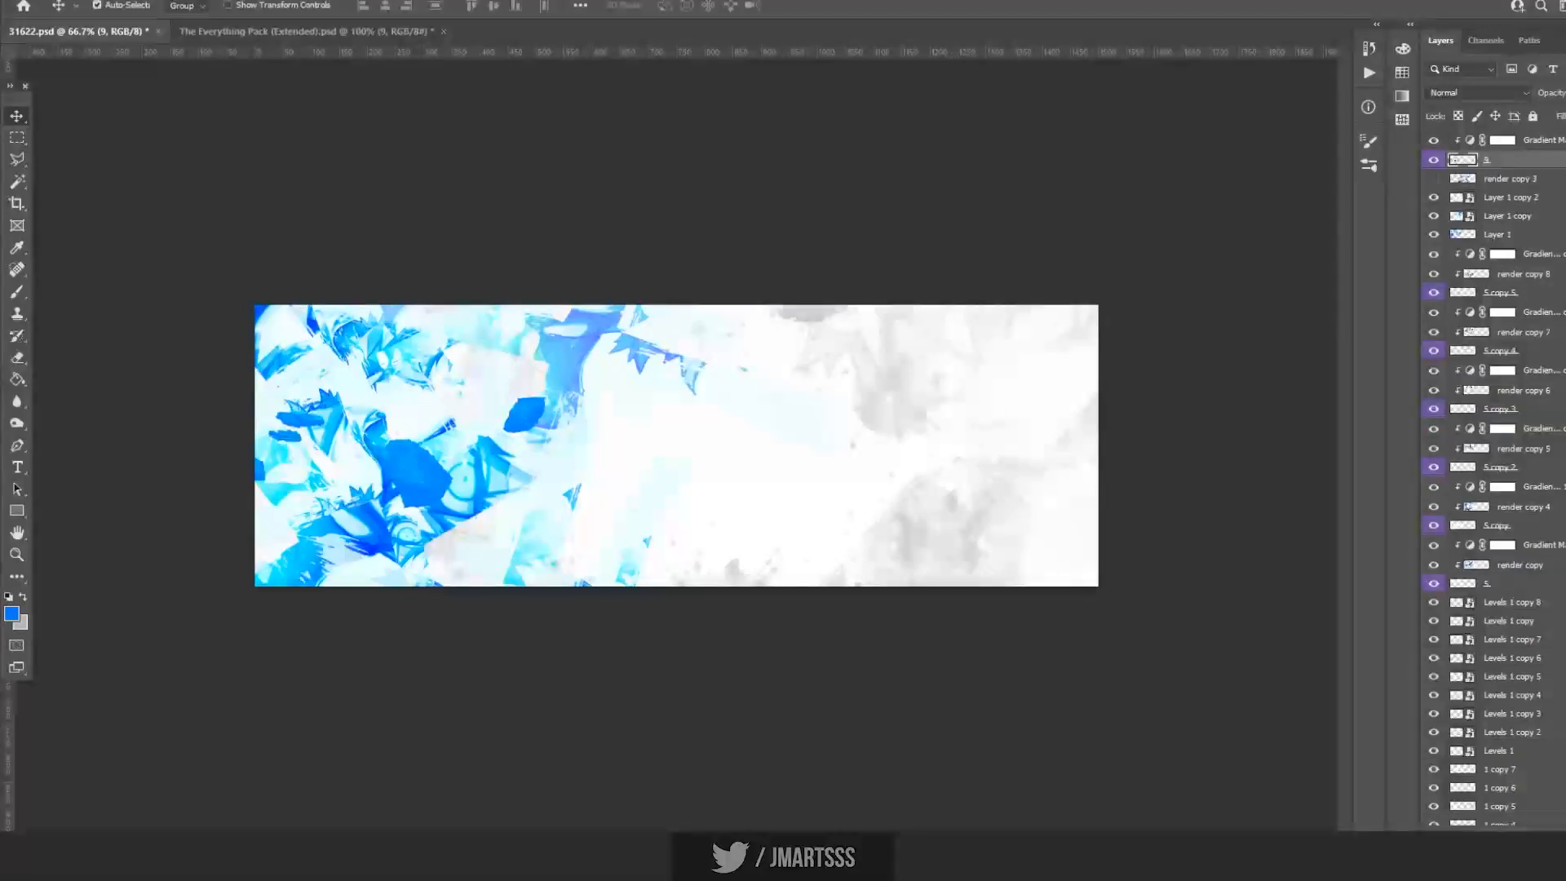
Apply a Motion Blur with 0° angle and 27 pixels distance to the rocks layer 9.
{"action": "left_click", "coordinate": [234, 2]}
{"action": "mouse_move", "coordinate": [286, 197]}
{"action": "left_click", "coordinate": [484, 292]}
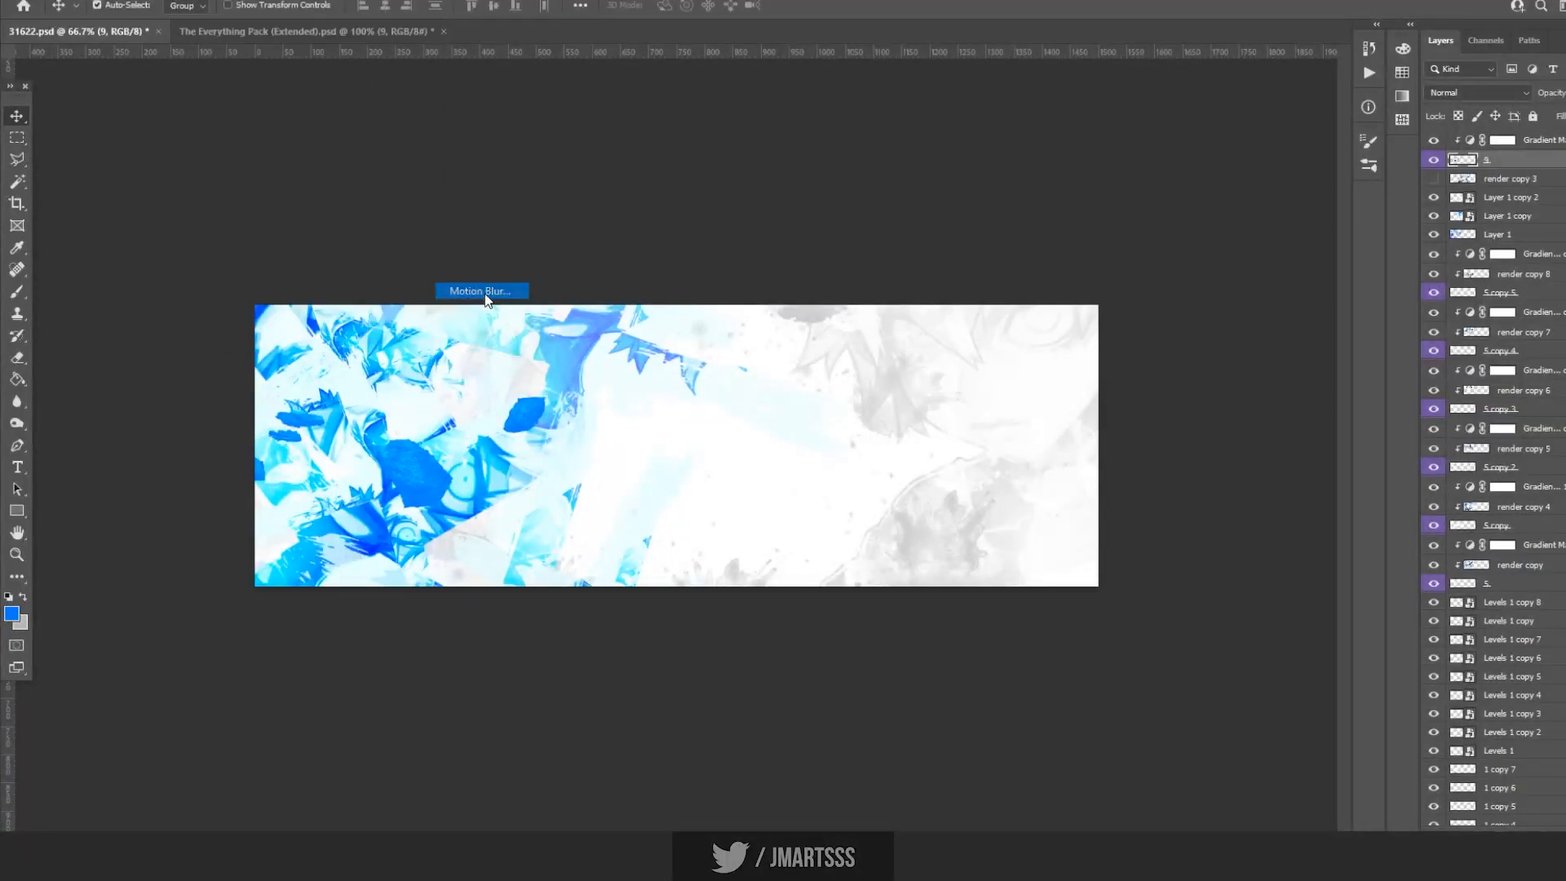
{"action": "left_click_drag", "start_coordinate": [884, 291], "coordinate": [879, 289]}
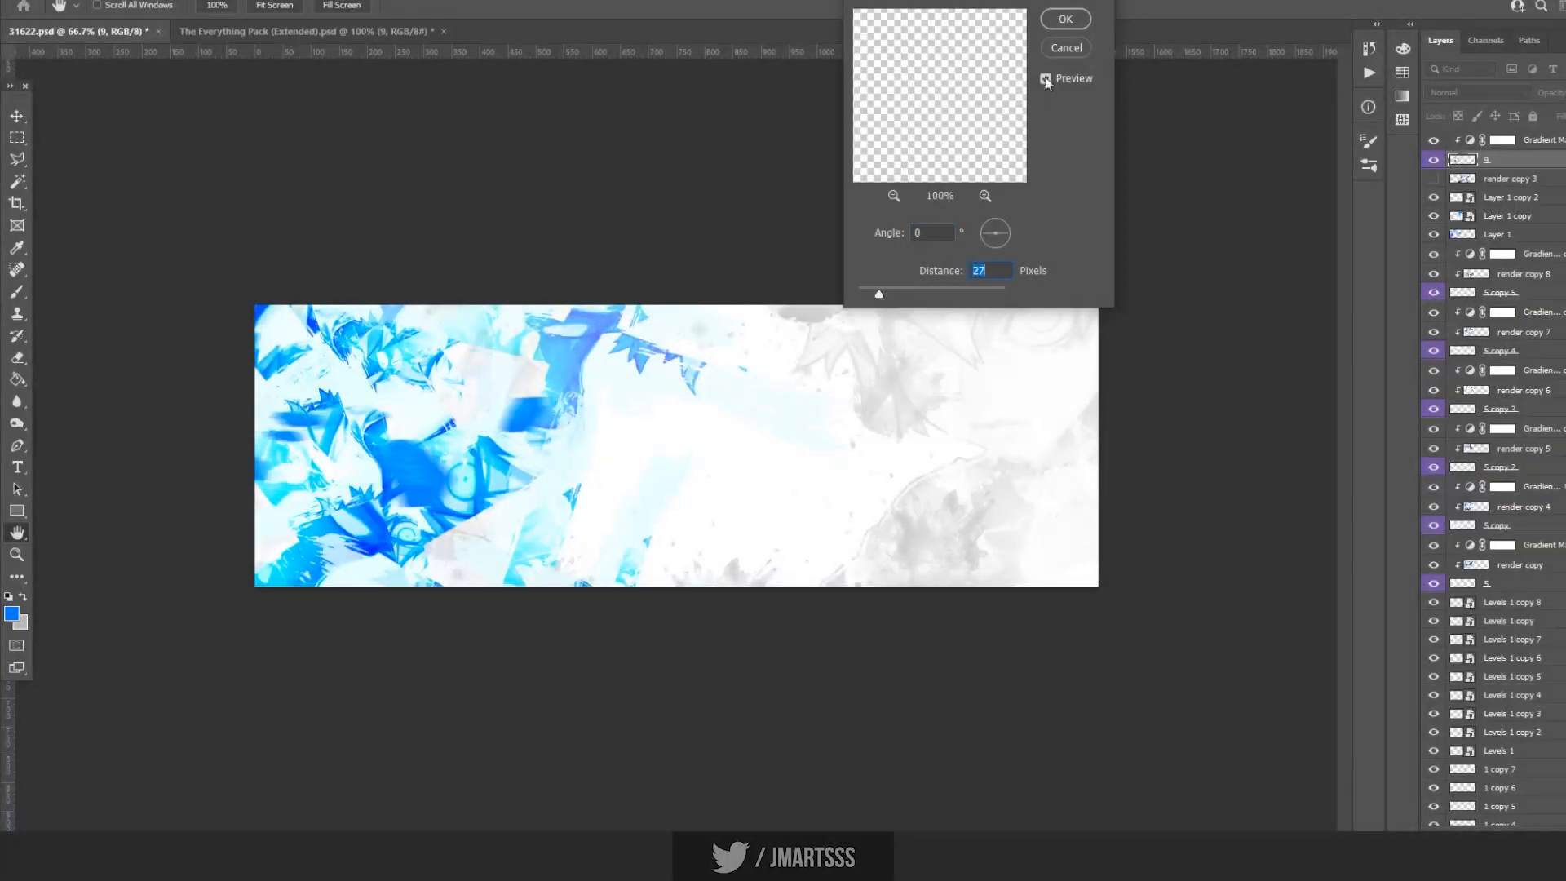
{"action": "left_click", "coordinate": [1065, 20]}
Duplicate the blurred rocks layer 9 with its Gradient Map and shift the original pair toward the banner's lower edge.
{"action": "left_click", "coordinate": [1548, 141], "text": "shift"}
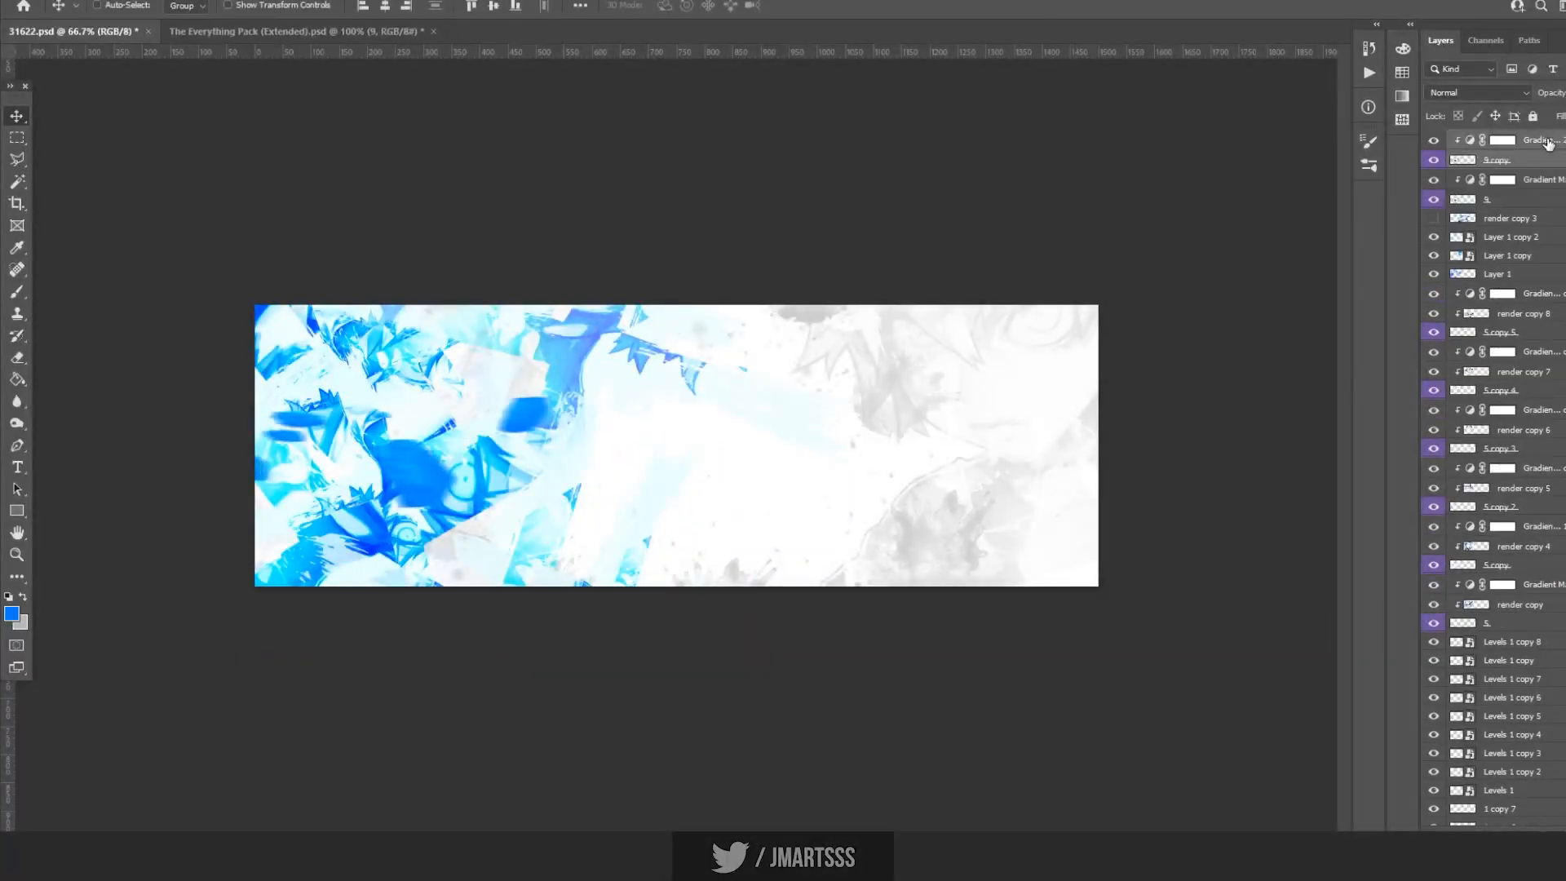
{"action": "key", "text": "ctrl+j"}
{"action": "left_click", "coordinate": [1527, 207], "text": "shift"}
{"action": "key", "text": "ctrl+t"}
{"action": "left_click_drag", "start_coordinate": [432, 472], "coordinate": [479, 551]}
{"action": "key", "text": "Return"}
Move the 9 copy rocks and their Gradient Map to the banner's right half and scale them down.
{"action": "left_click", "coordinate": [1531, 160]}
{"action": "left_click", "coordinate": [1531, 141], "text": "shift"}
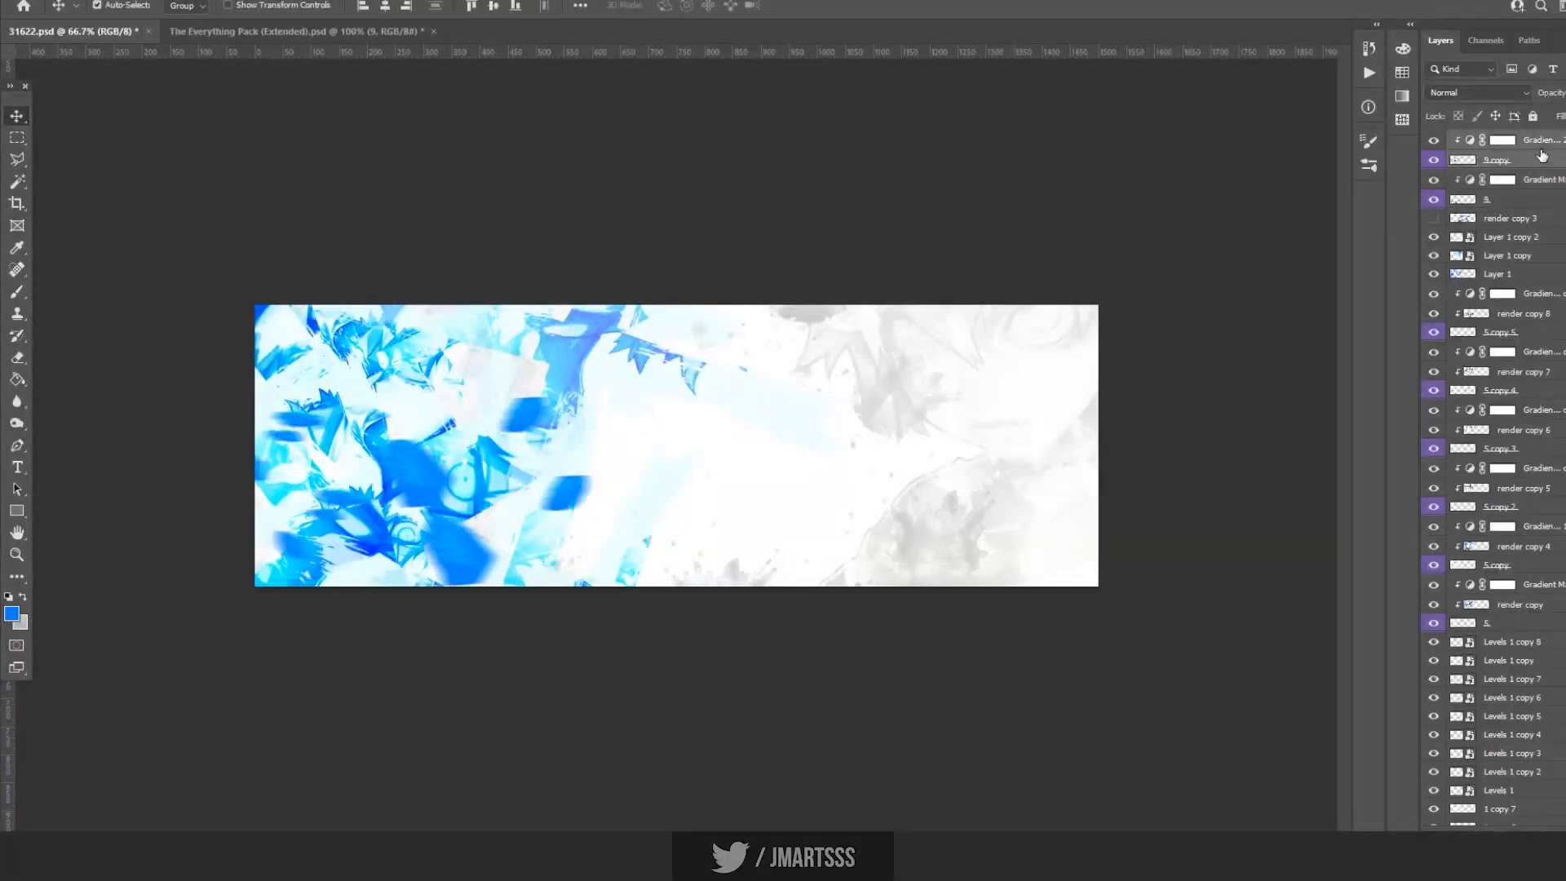
{"action": "key", "text": "ctrl+t"}
{"action": "left_click_drag", "start_coordinate": [412, 463], "coordinate": [922, 453]}
{"action": "left_click_drag", "start_coordinate": [1028, 449], "coordinate": [969, 437]}
{"action": "key", "text": "Return"}
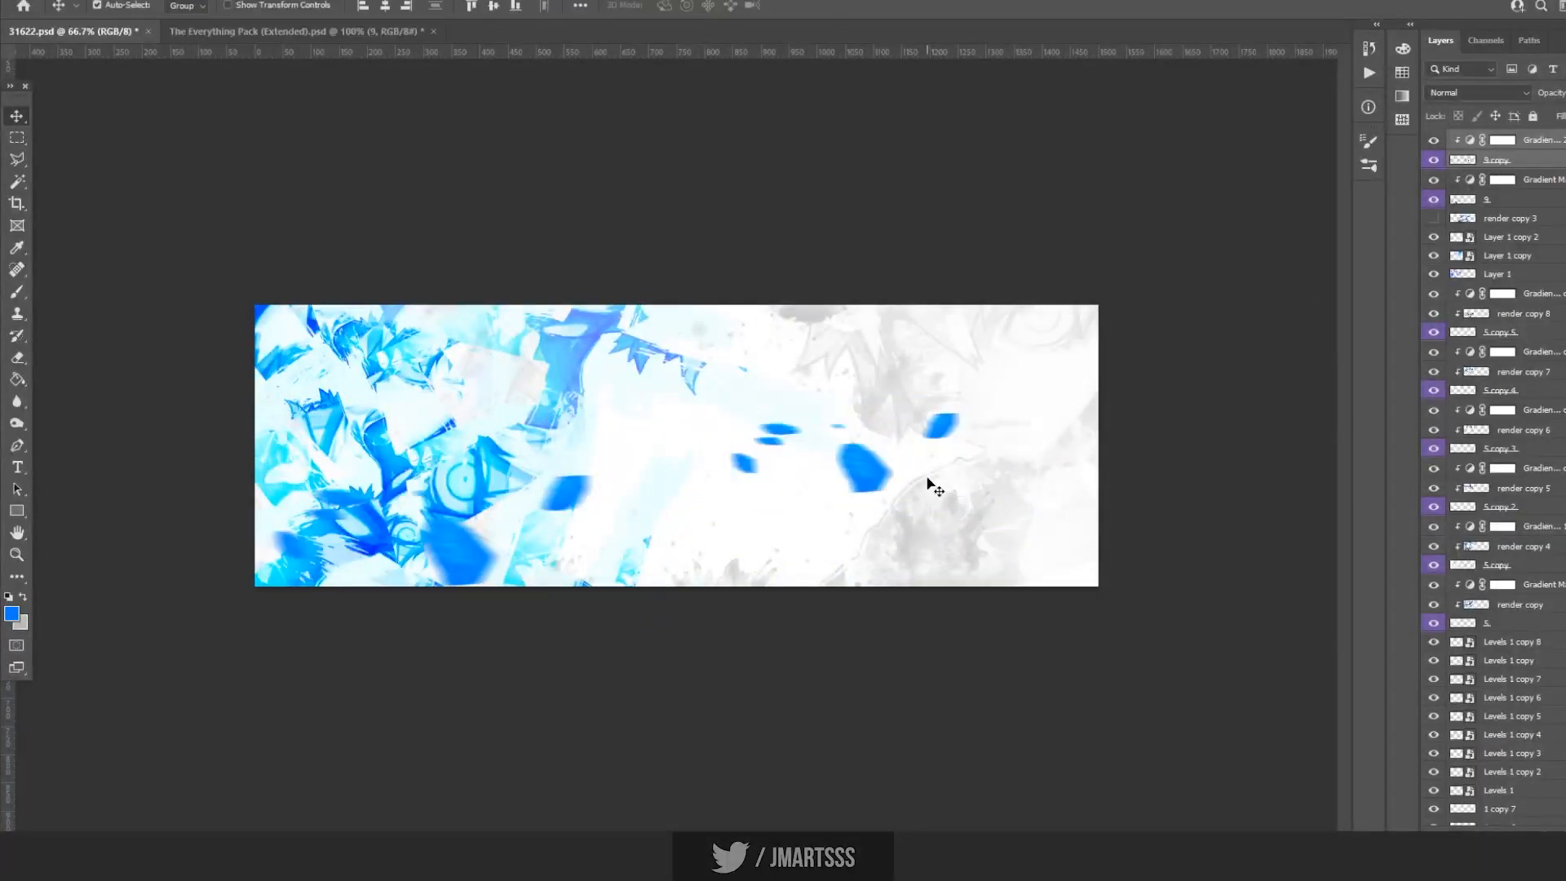
Delete the large rock and some of the small rocks from 9 copy using rectangular marquee selections.
{"action": "key", "text": "m"}
{"action": "left_click_drag", "start_coordinate": [826, 444], "coordinate": [914, 499]}
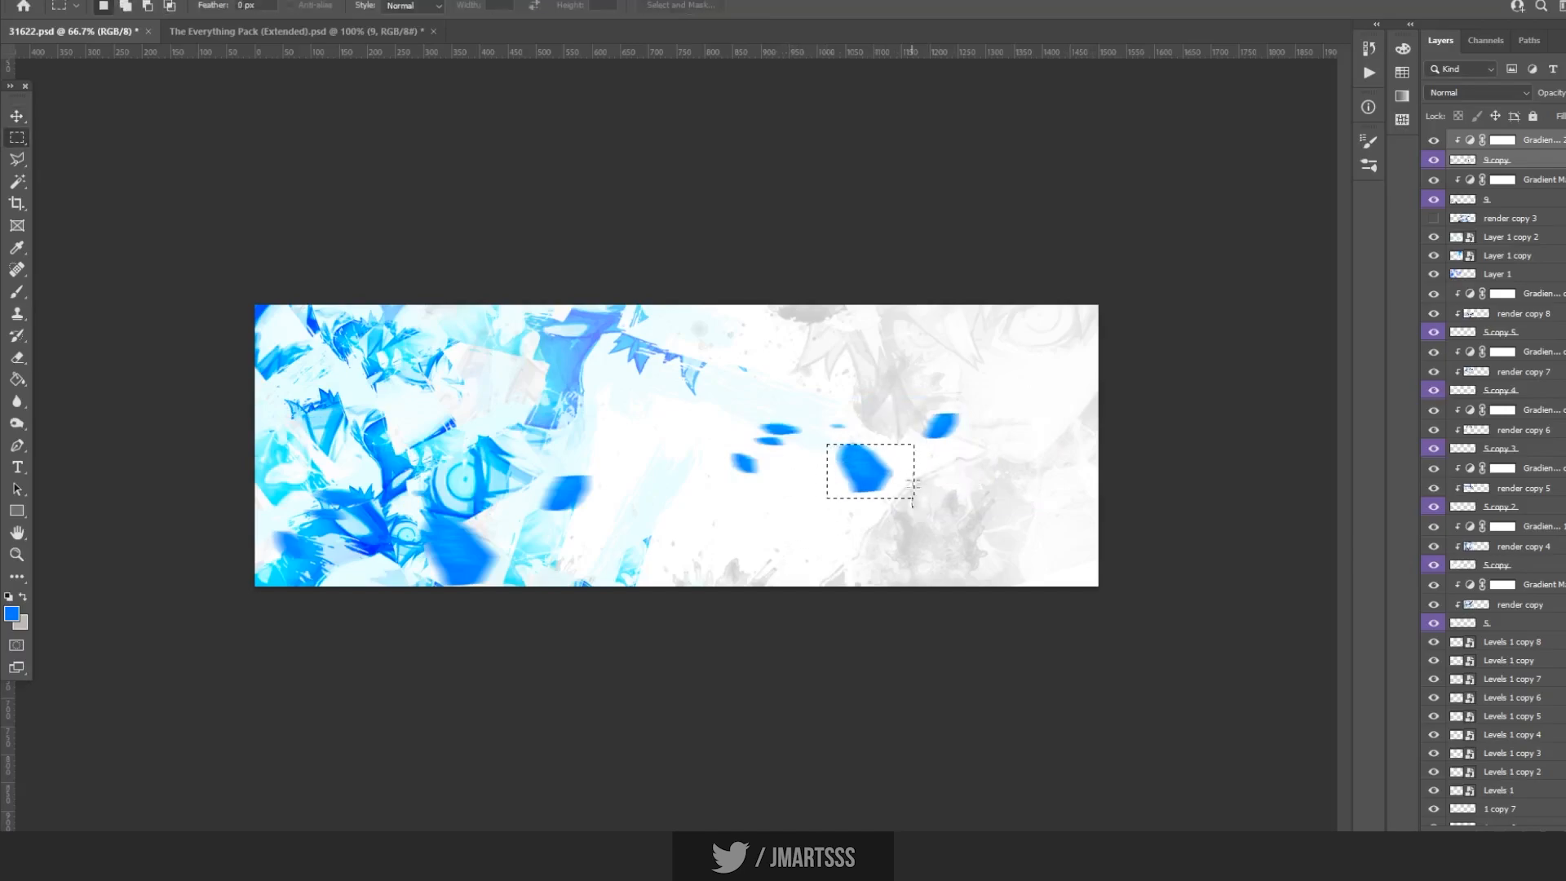
{"action": "left_click", "coordinate": [1510, 168]}
{"action": "key", "text": "Delete"}
{"action": "key", "text": "ctrl+d"}
{"action": "left_click_drag", "start_coordinate": [868, 446], "coordinate": [820, 389]}
{"action": "key", "text": "Delete"}
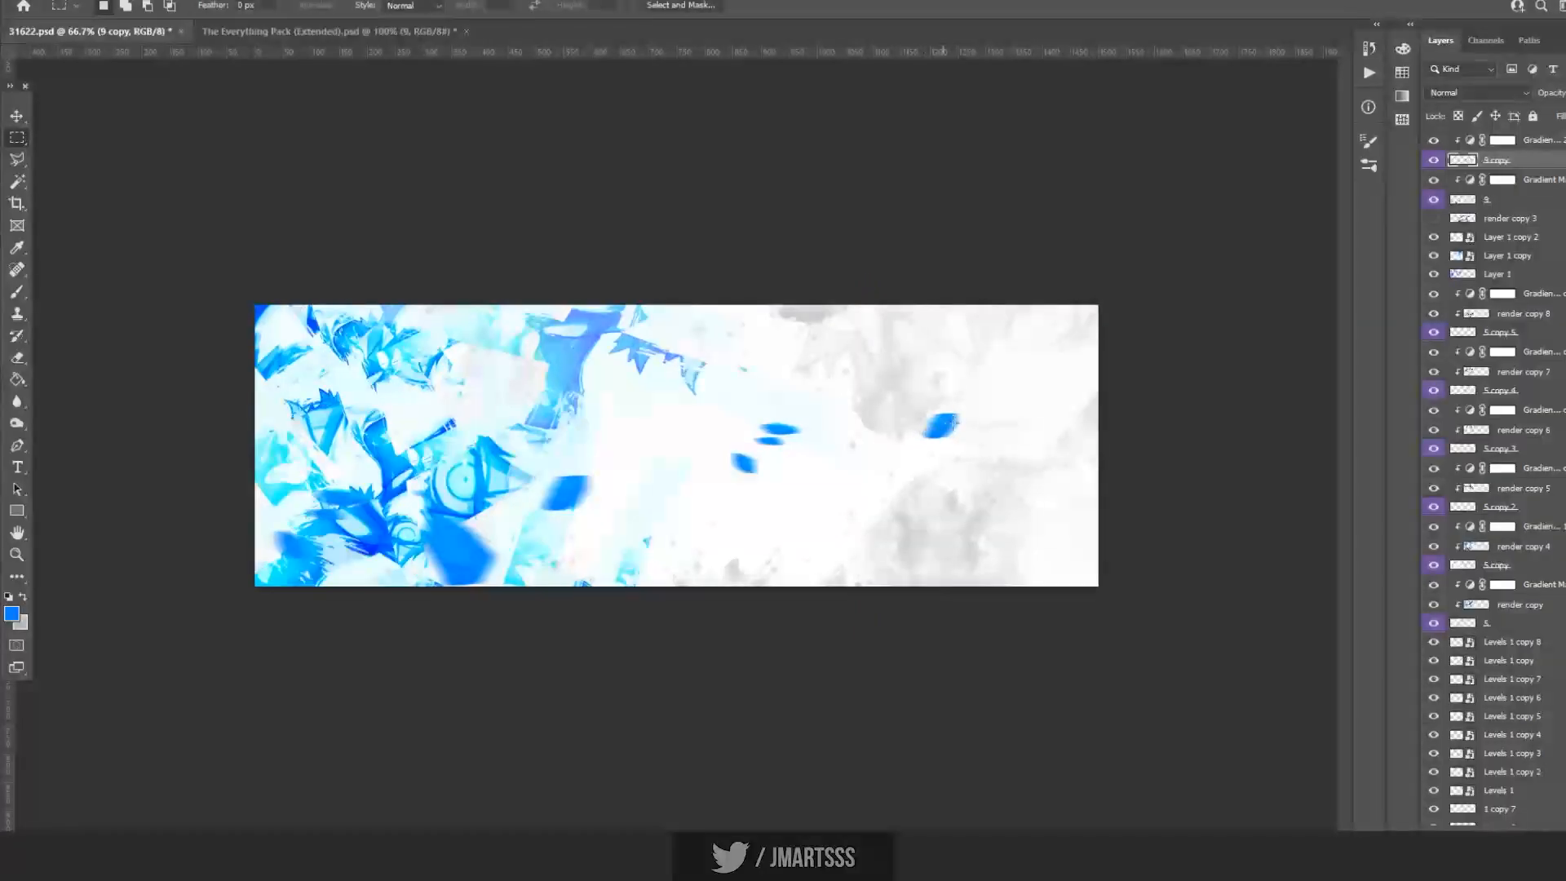
{"action": "left_click_drag", "start_coordinate": [797, 447], "coordinate": [742, 433]}
{"action": "key", "text": "Delete"}
{"action": "key", "text": "ctrl+d"}
Duplicate the 9 copy rocks with their Gradient Map and place the sets at the banner's upper middle edge and lower right edge.
{"action": "left_click", "coordinate": [1519, 145], "text": "shift"}
{"action": "key", "text": "ctrl+t"}
{"action": "left_click_drag", "start_coordinate": [963, 437], "coordinate": [964, 579]}
{"action": "key", "text": "Return"}
{"action": "key", "text": "m"}
{"action": "key", "text": "ctrl+j"}
{"action": "key", "text": "ctrl+t"}
{"action": "key", "text": "Return"}
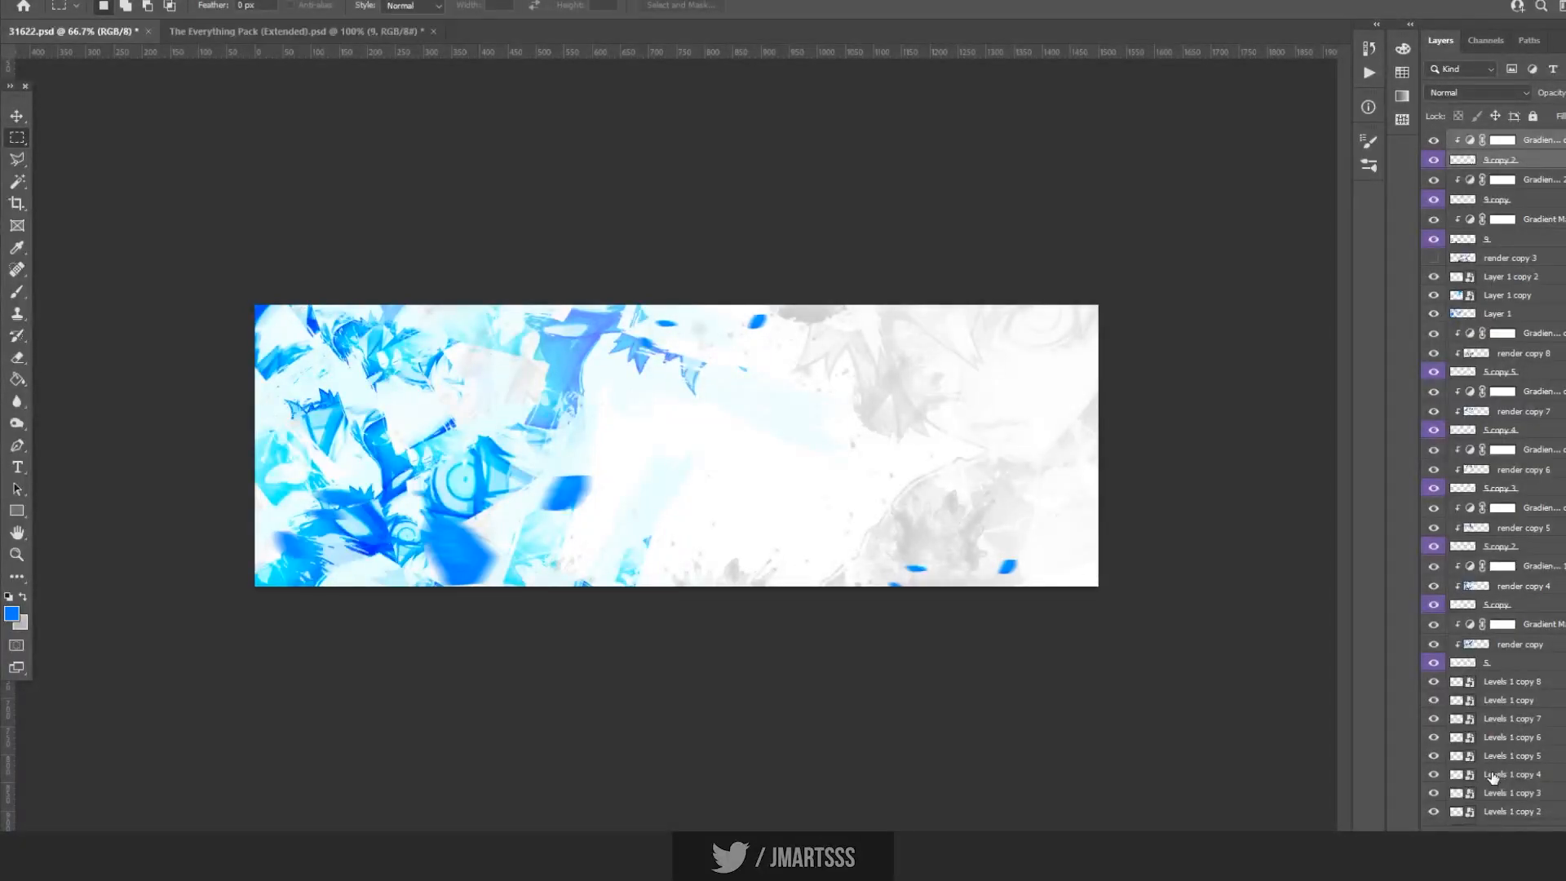
Set the blend mode of the Gradient Map clipped to 9 copy 2 to Linear Dodge (Add).
{"action": "left_click", "coordinate": [1503, 139]}
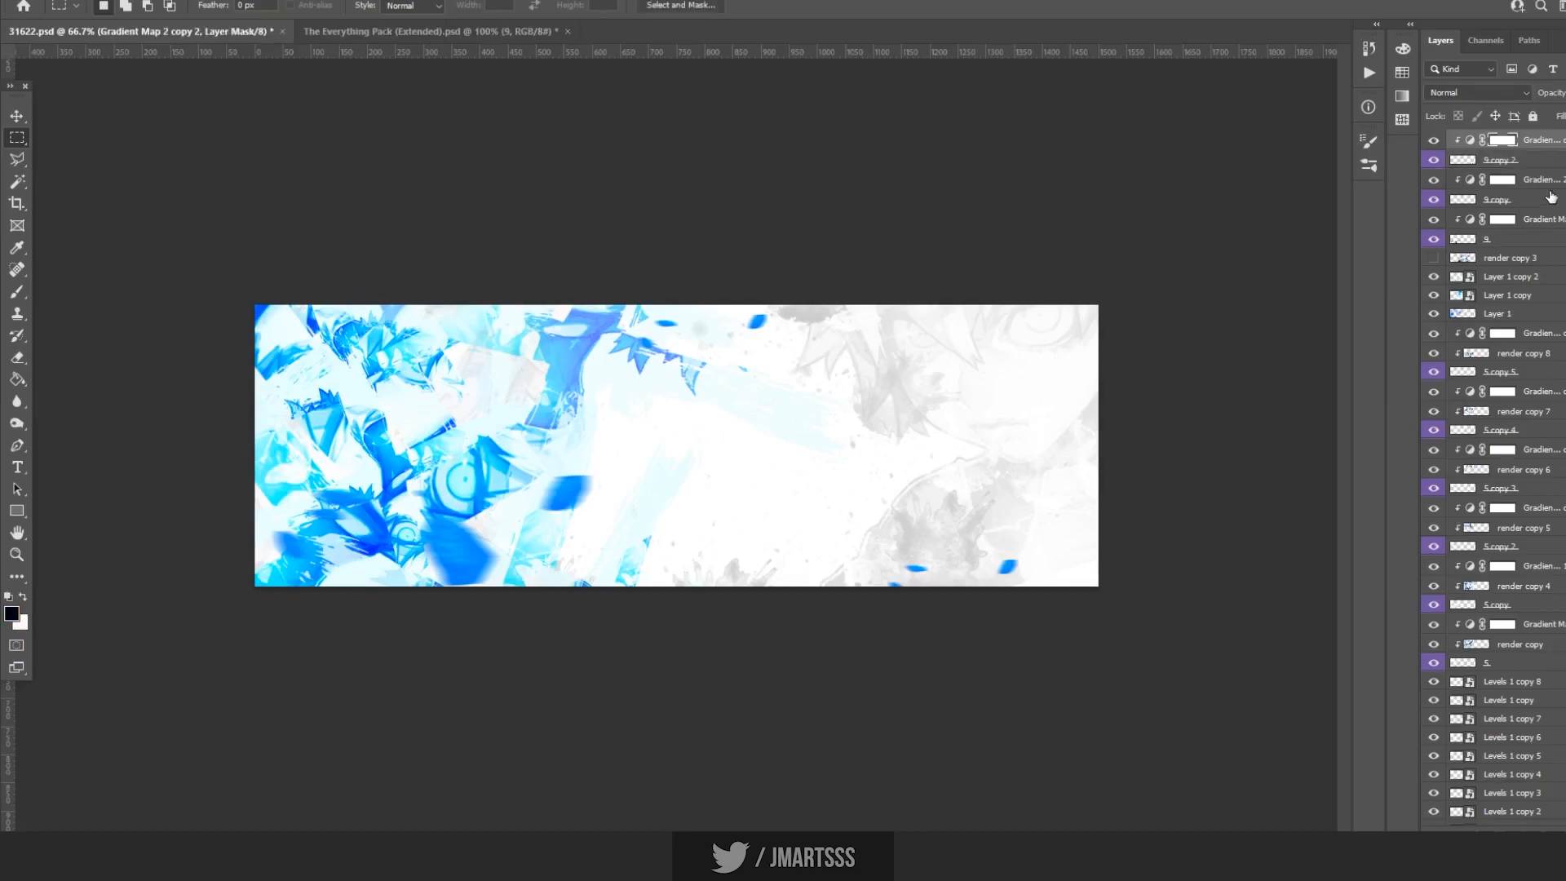
{"action": "left_click", "coordinate": [1480, 95]}
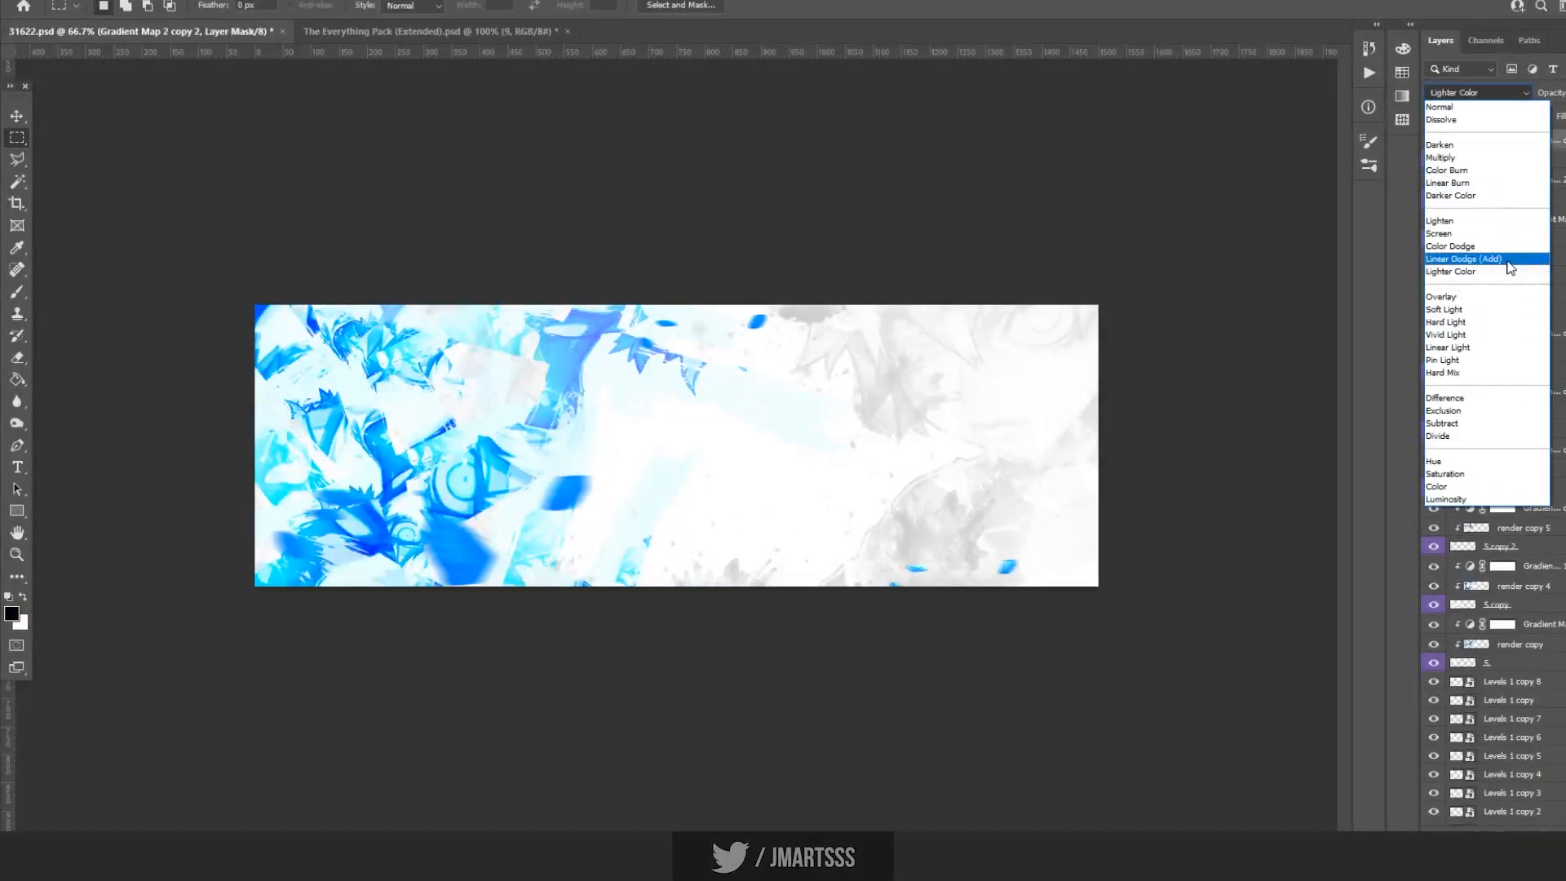
{"action": "left_click", "coordinate": [1507, 259]}
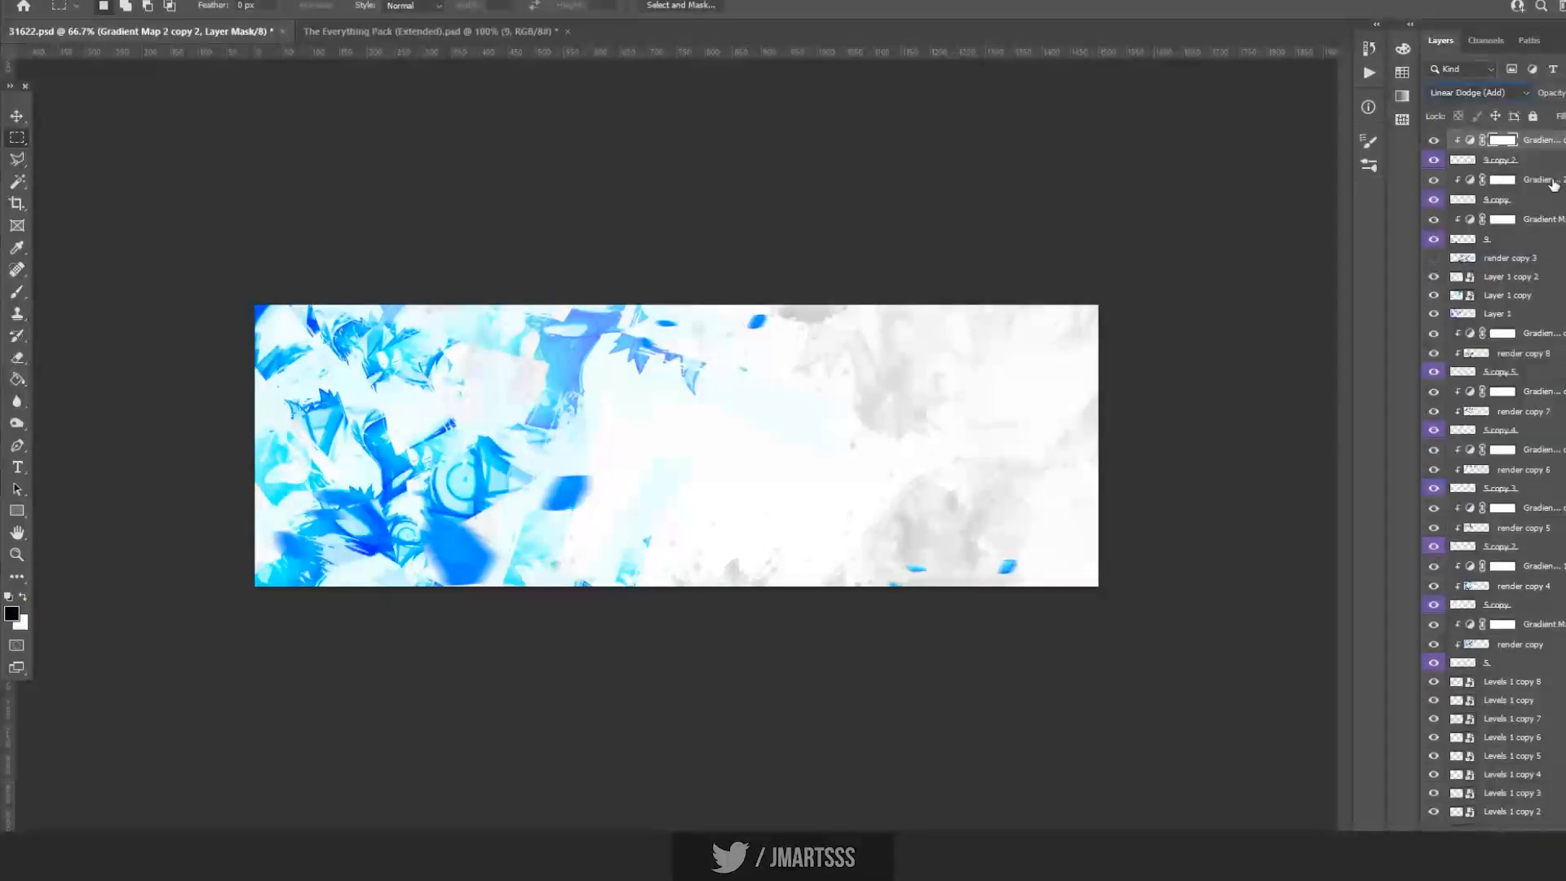
Save the document, move render copy 3 to the top of the layer stack and make it visible.
{"action": "left_click", "coordinate": [1494, 259]}
{"action": "key", "text": "ctrl+s"}
{"action": "left_click_drag", "start_coordinate": [1494, 259], "coordinate": [1469, 132]}
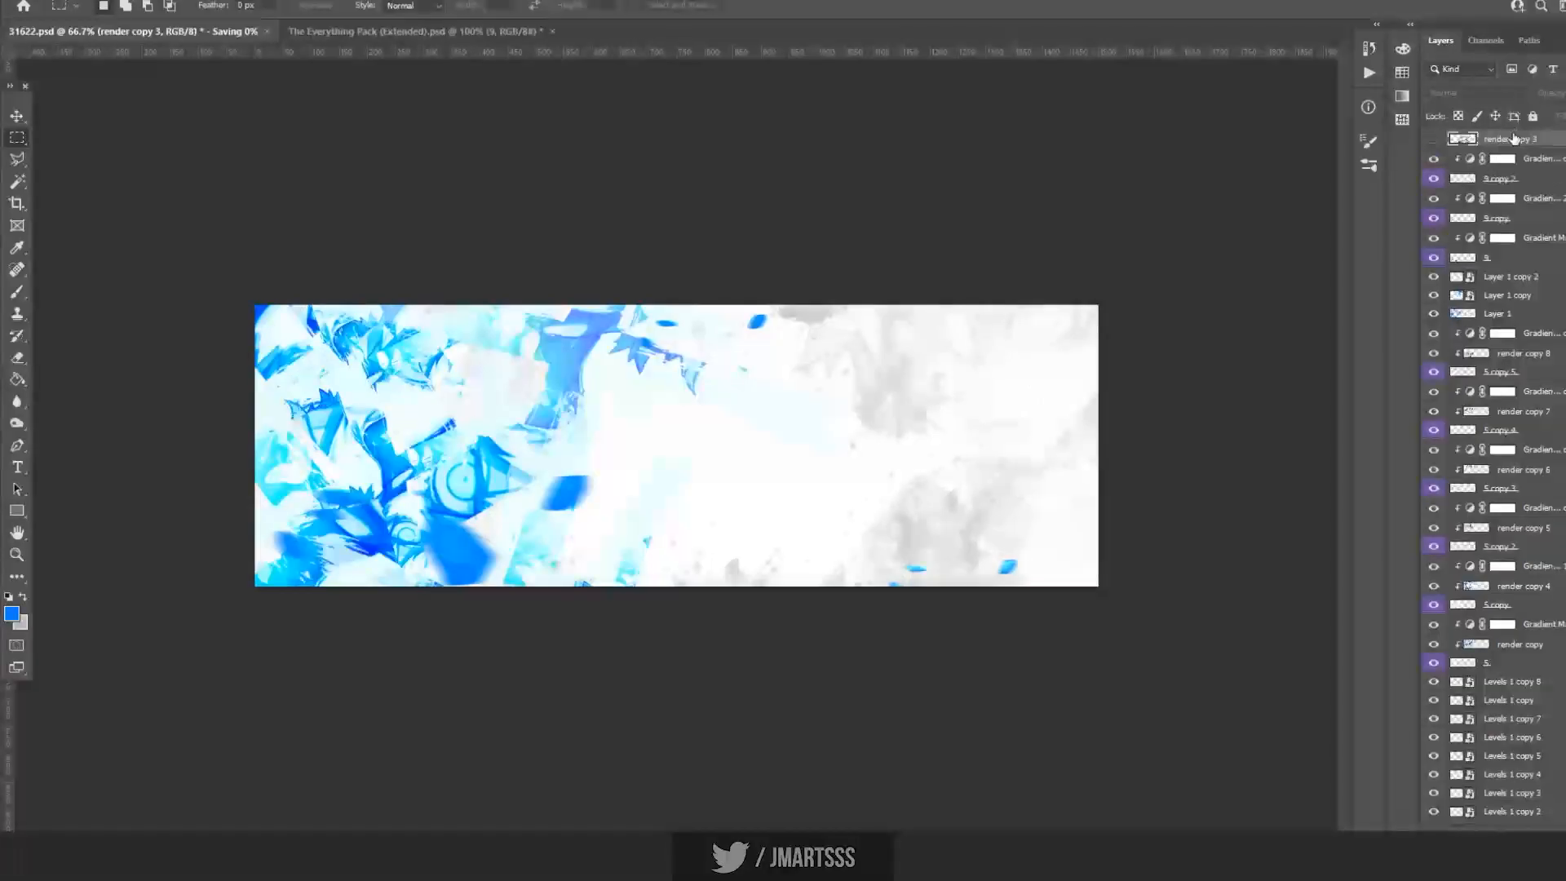
{"action": "left_click", "coordinate": [1435, 140]}
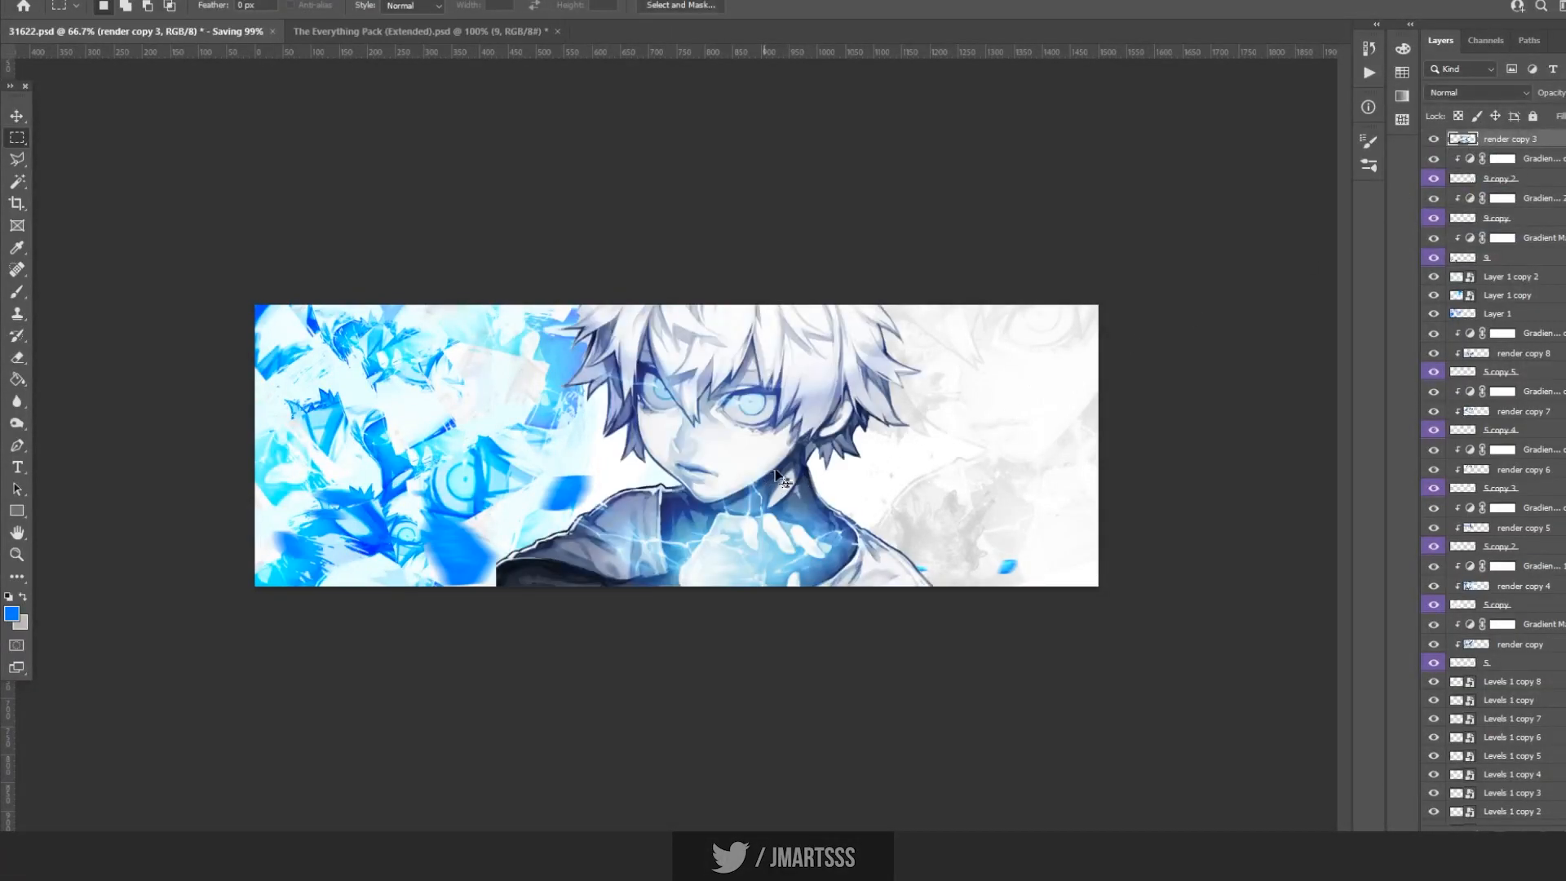
Move the render copy 3 character to the banner's left side, over the blue splatters.
{"action": "key", "text": "ctrl+t"}
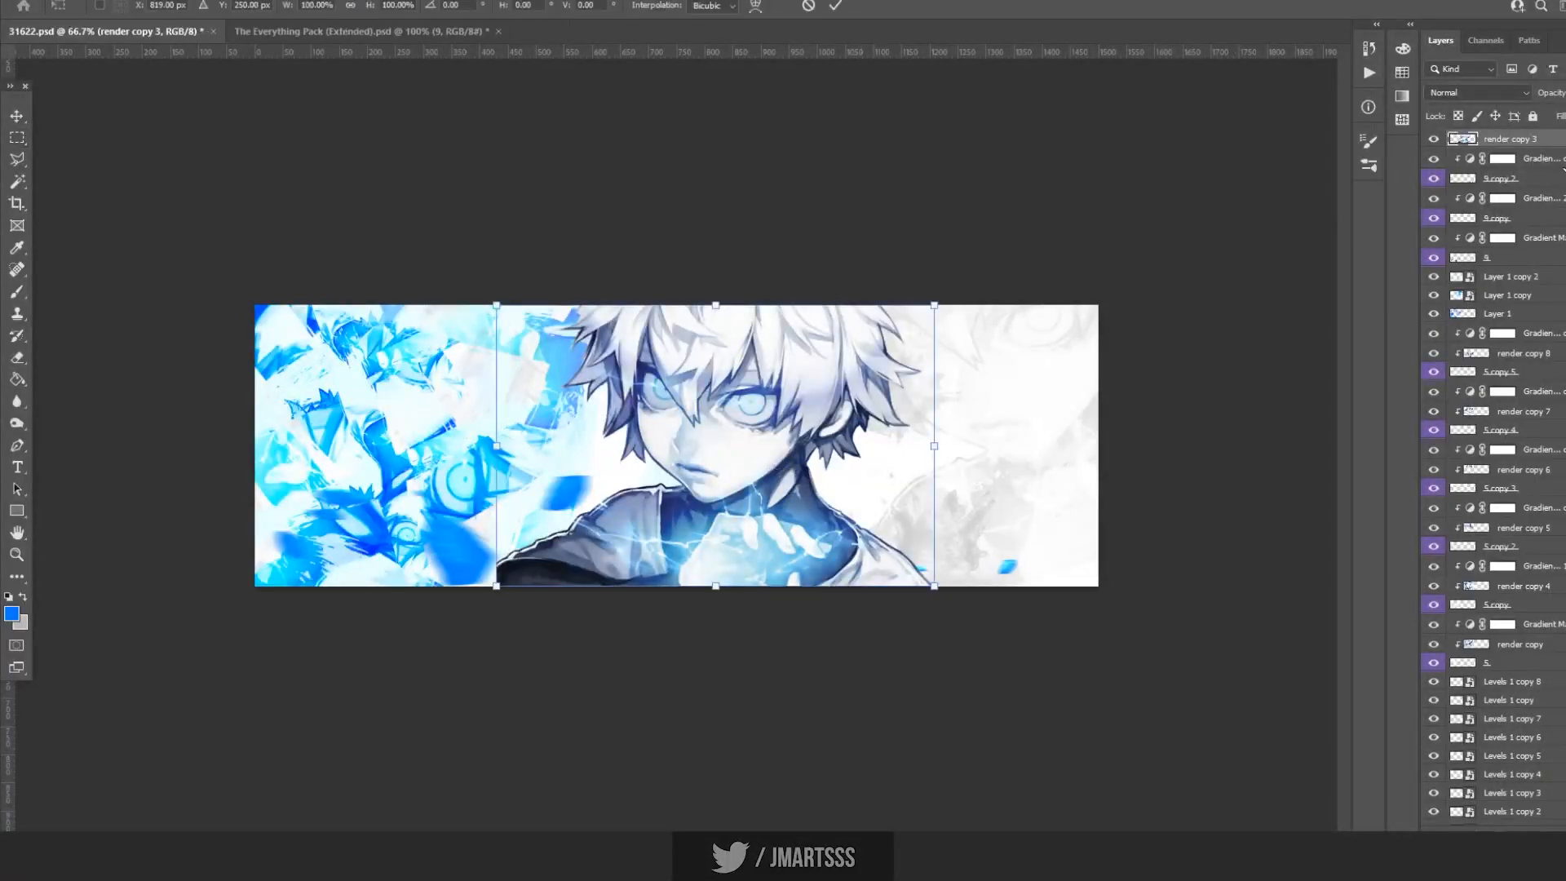
{"action": "left_click", "coordinate": [1540, 159]}
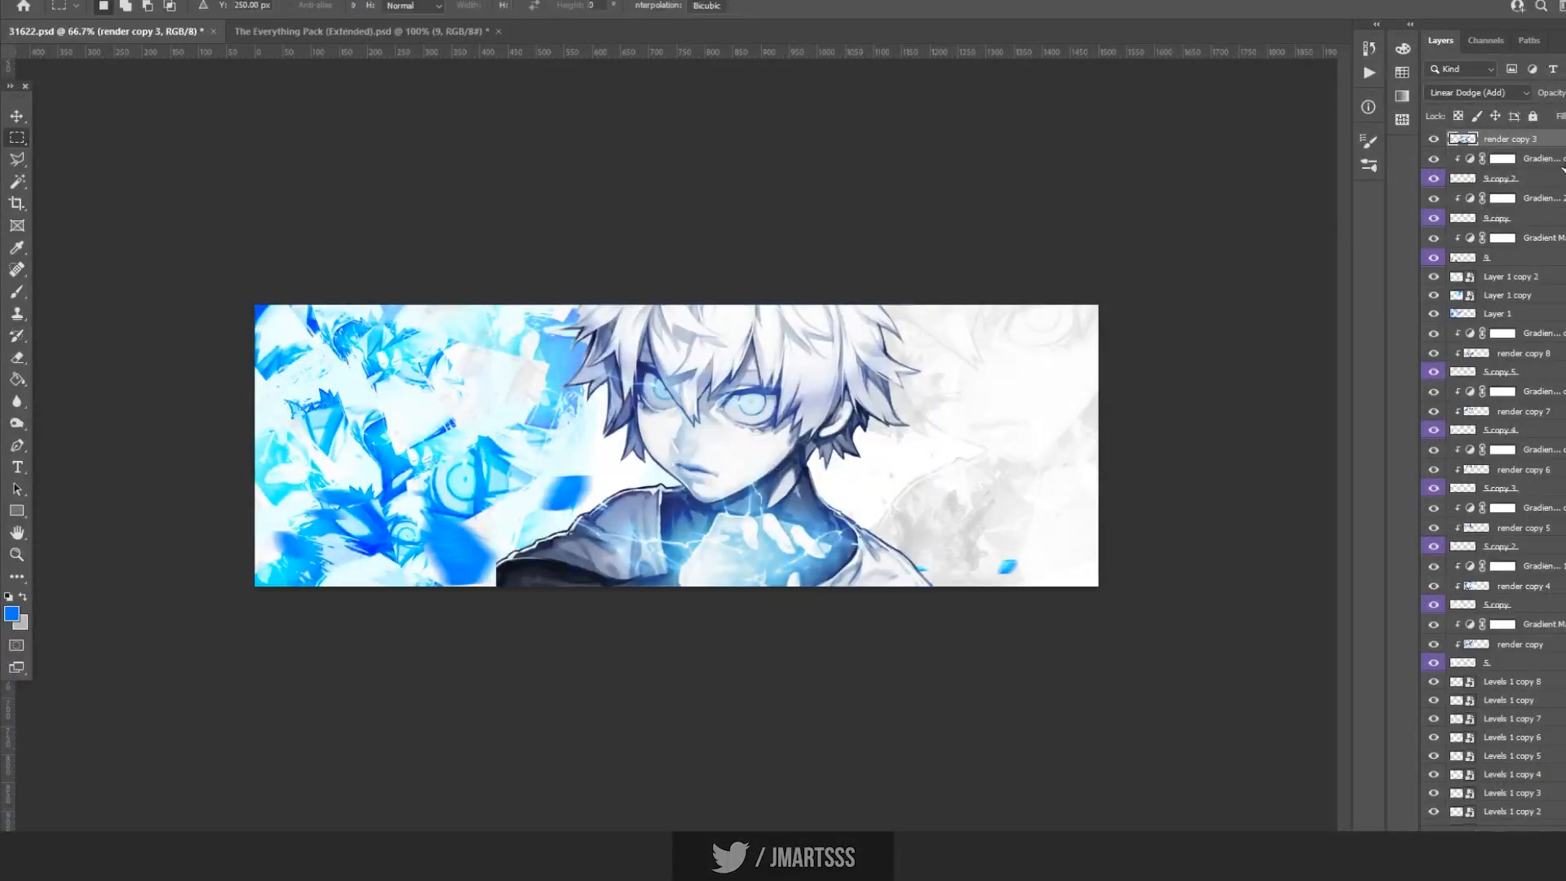
{"action": "left_click", "coordinate": [1509, 139]}
{"action": "key", "text": "ctrl+t"}
{"action": "left_click_drag", "start_coordinate": [859, 446], "coordinate": [596, 410]}
{"action": "key", "text": "Return"}
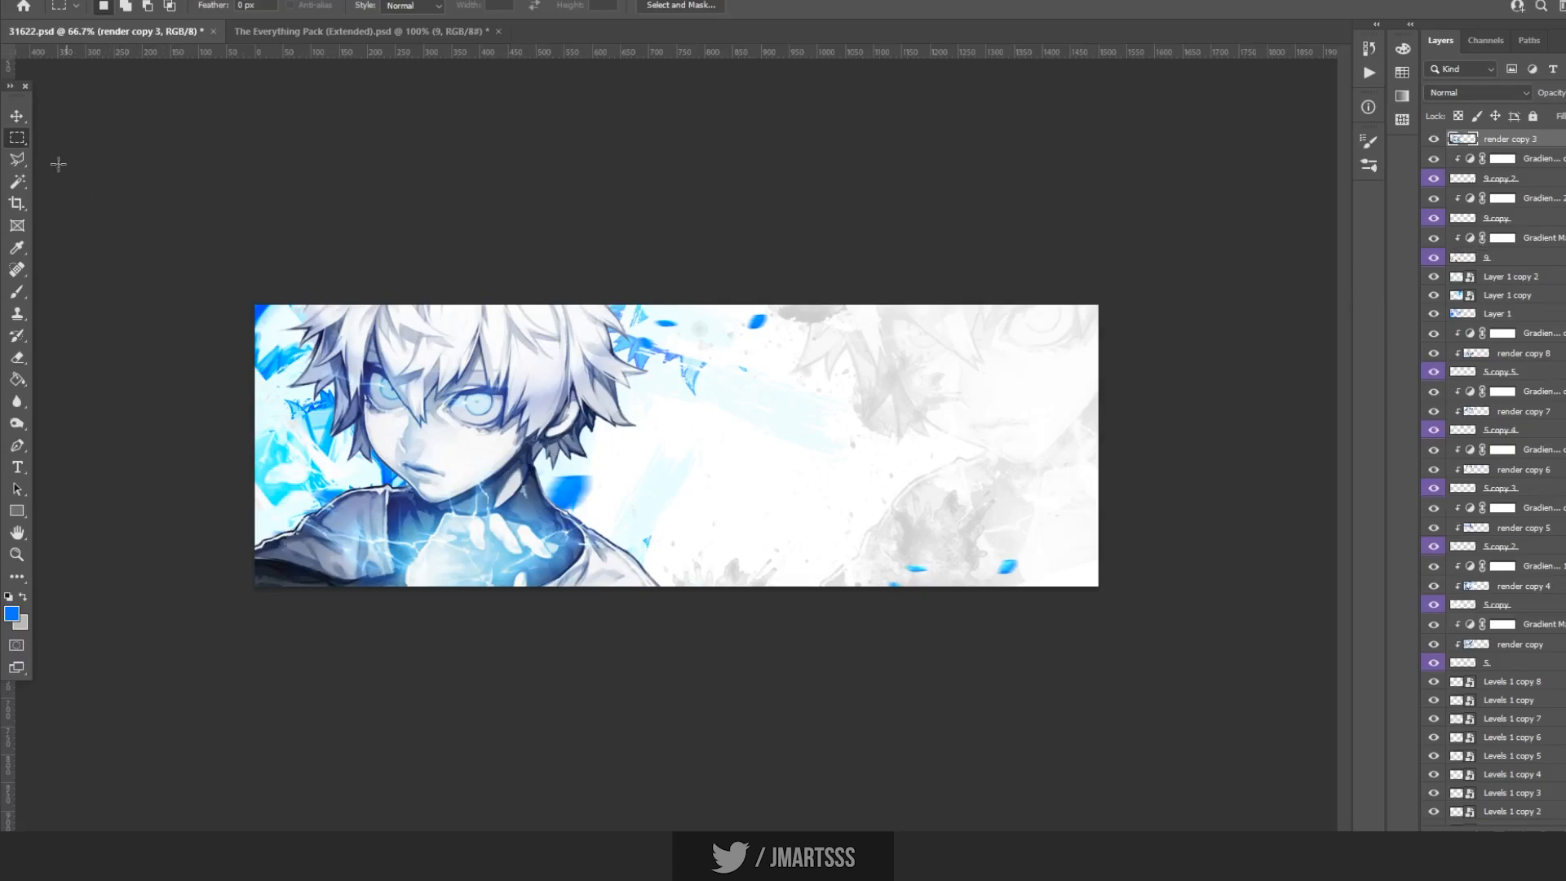
Move and rotate Layer 1 copy so its blue splatters sit beside the character's hair and shoulder.
{"action": "left_click", "coordinate": [16, 116]}
{"action": "left_click", "coordinate": [583, 490]}
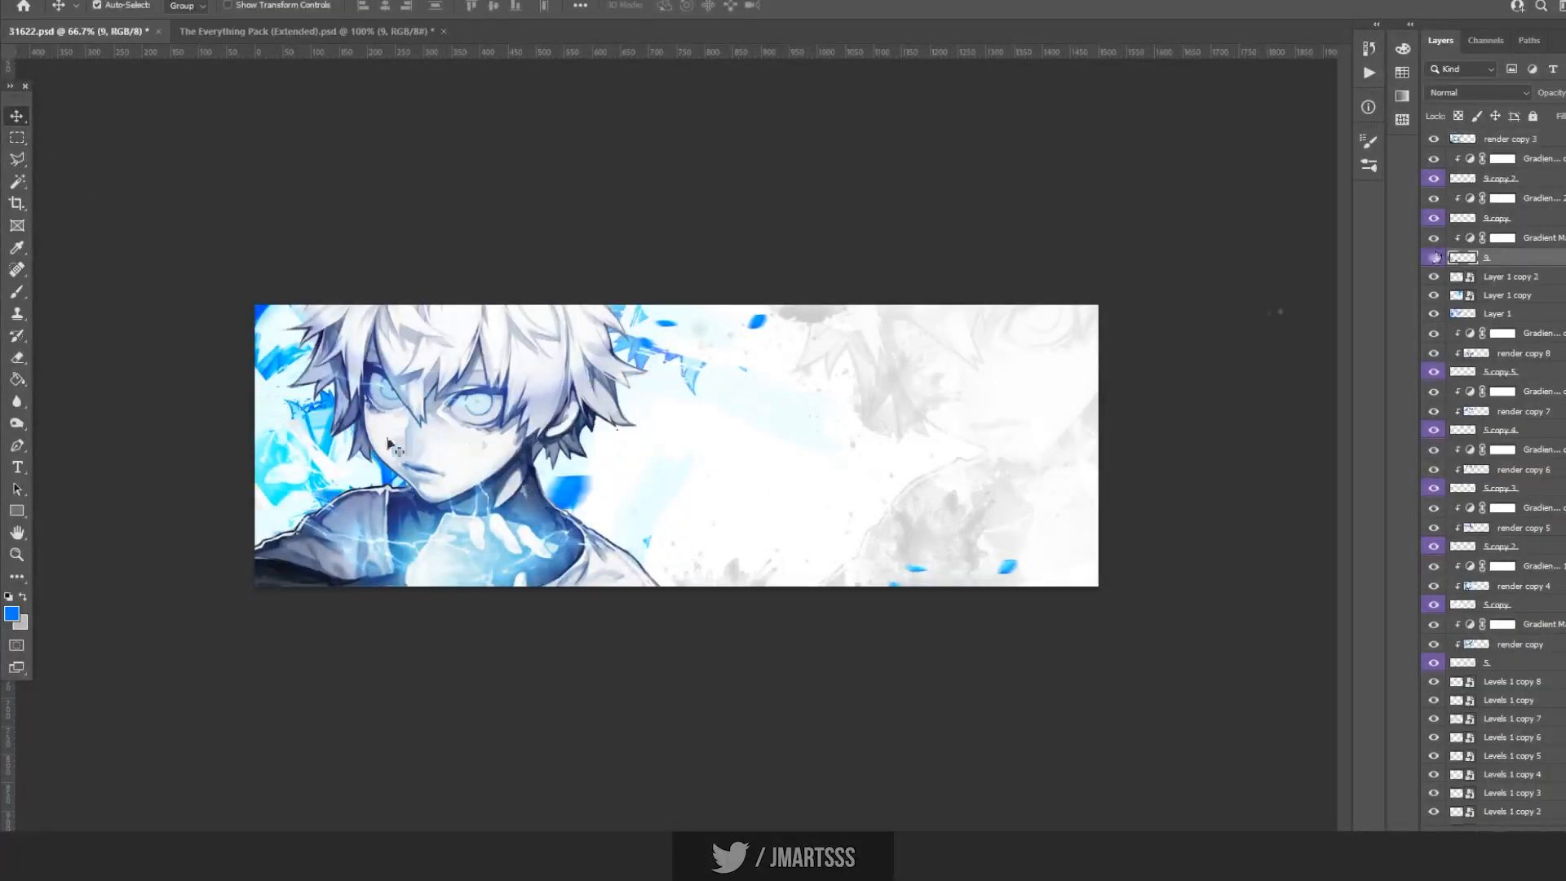
{"action": "left_click", "coordinate": [648, 509]}
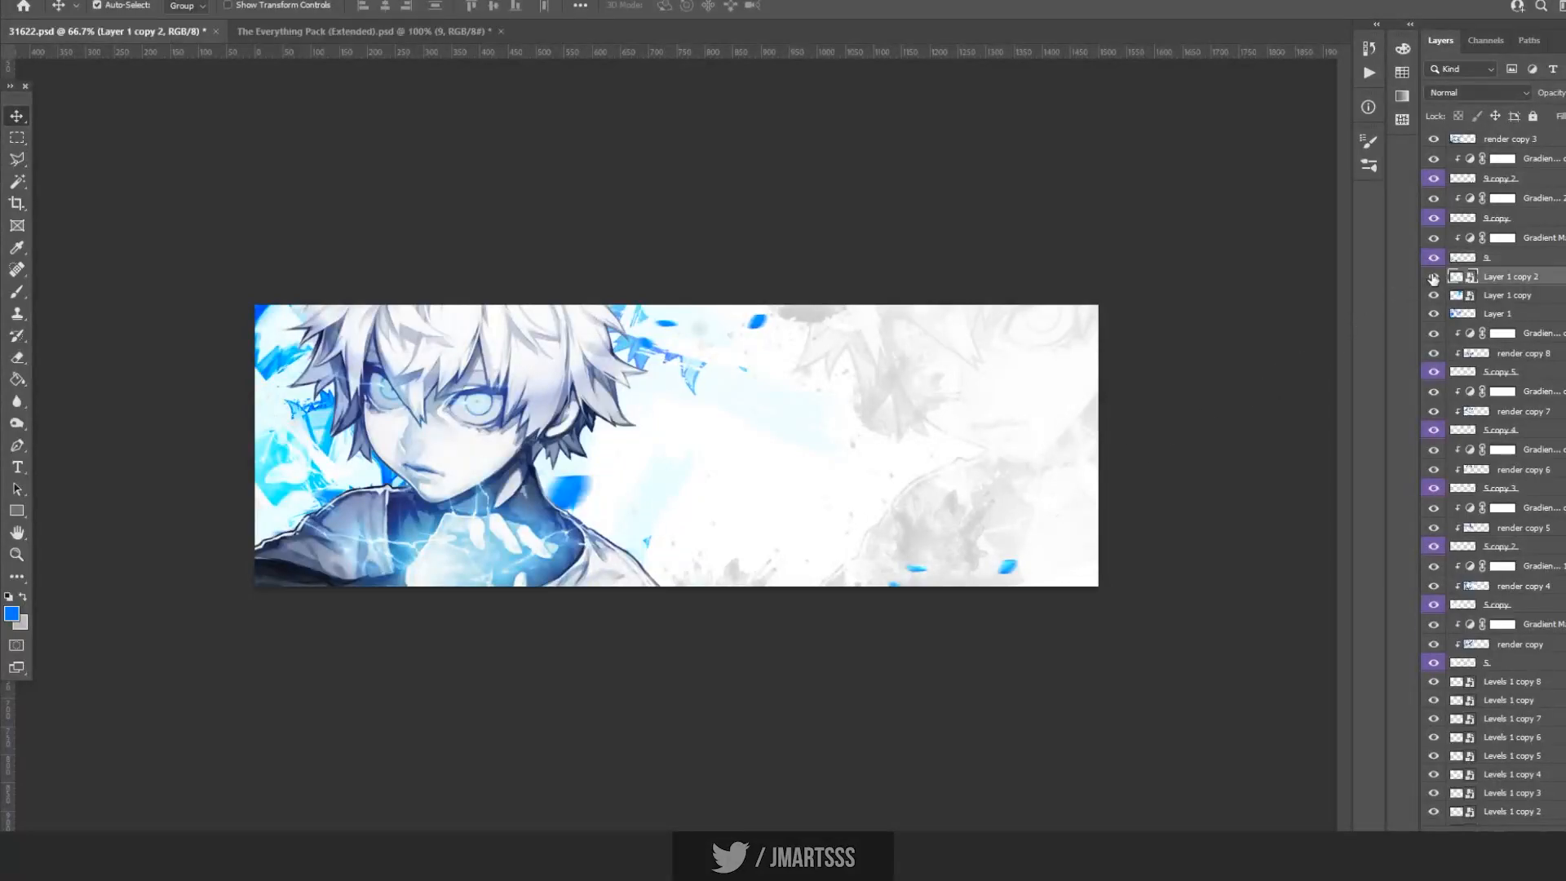
{"action": "left_click", "coordinate": [1501, 295]}
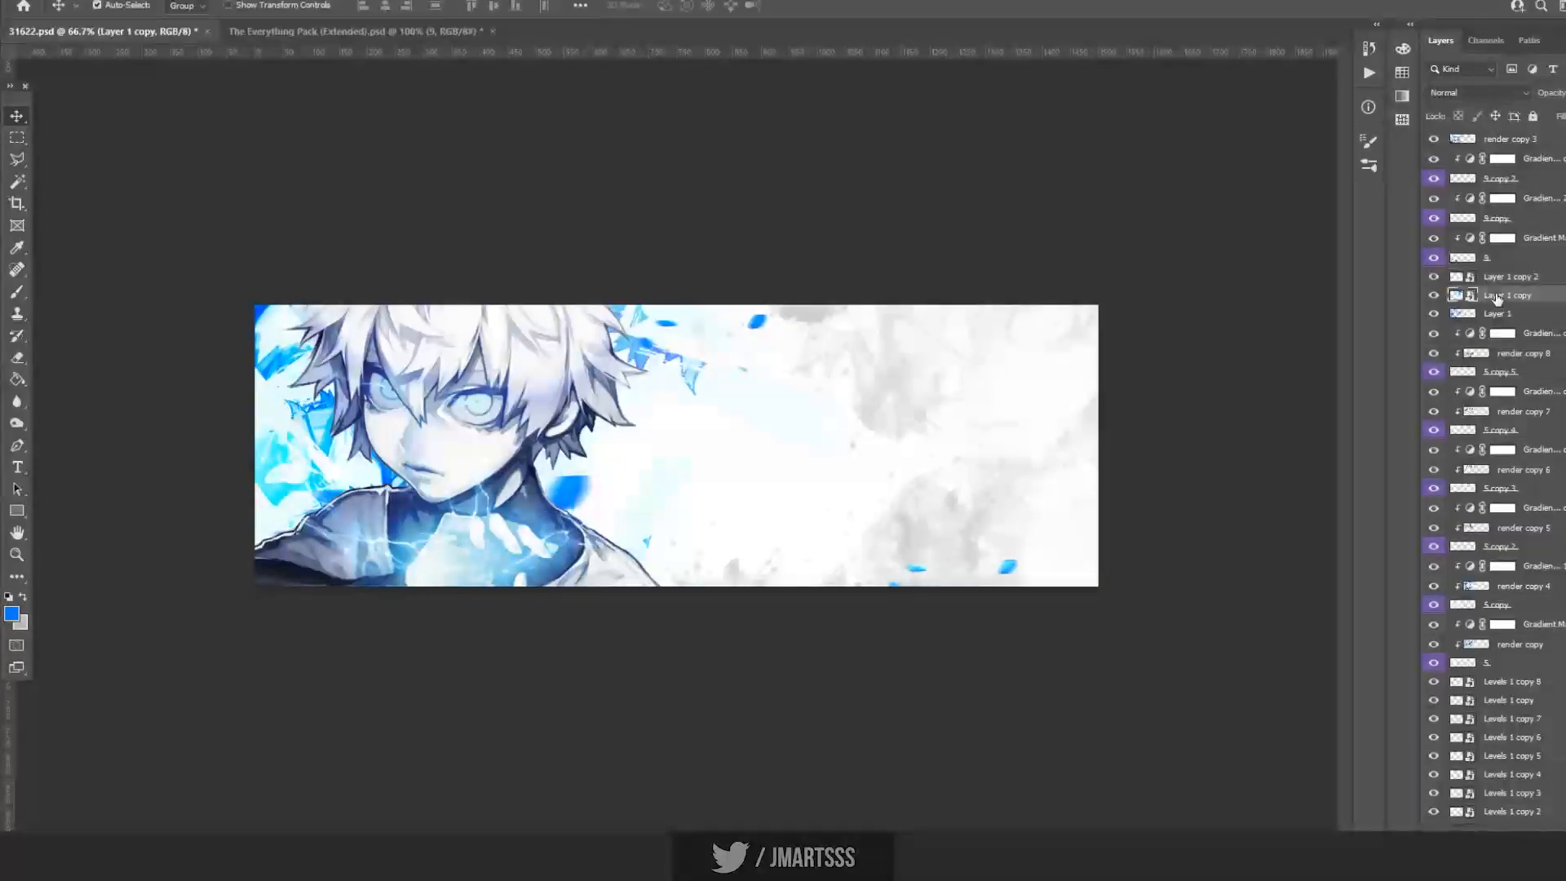
{"action": "key", "text": "ctrl+t"}
{"action": "left_click_drag", "start_coordinate": [703, 395], "coordinate": [795, 433]}
{"action": "key", "text": "Return"}
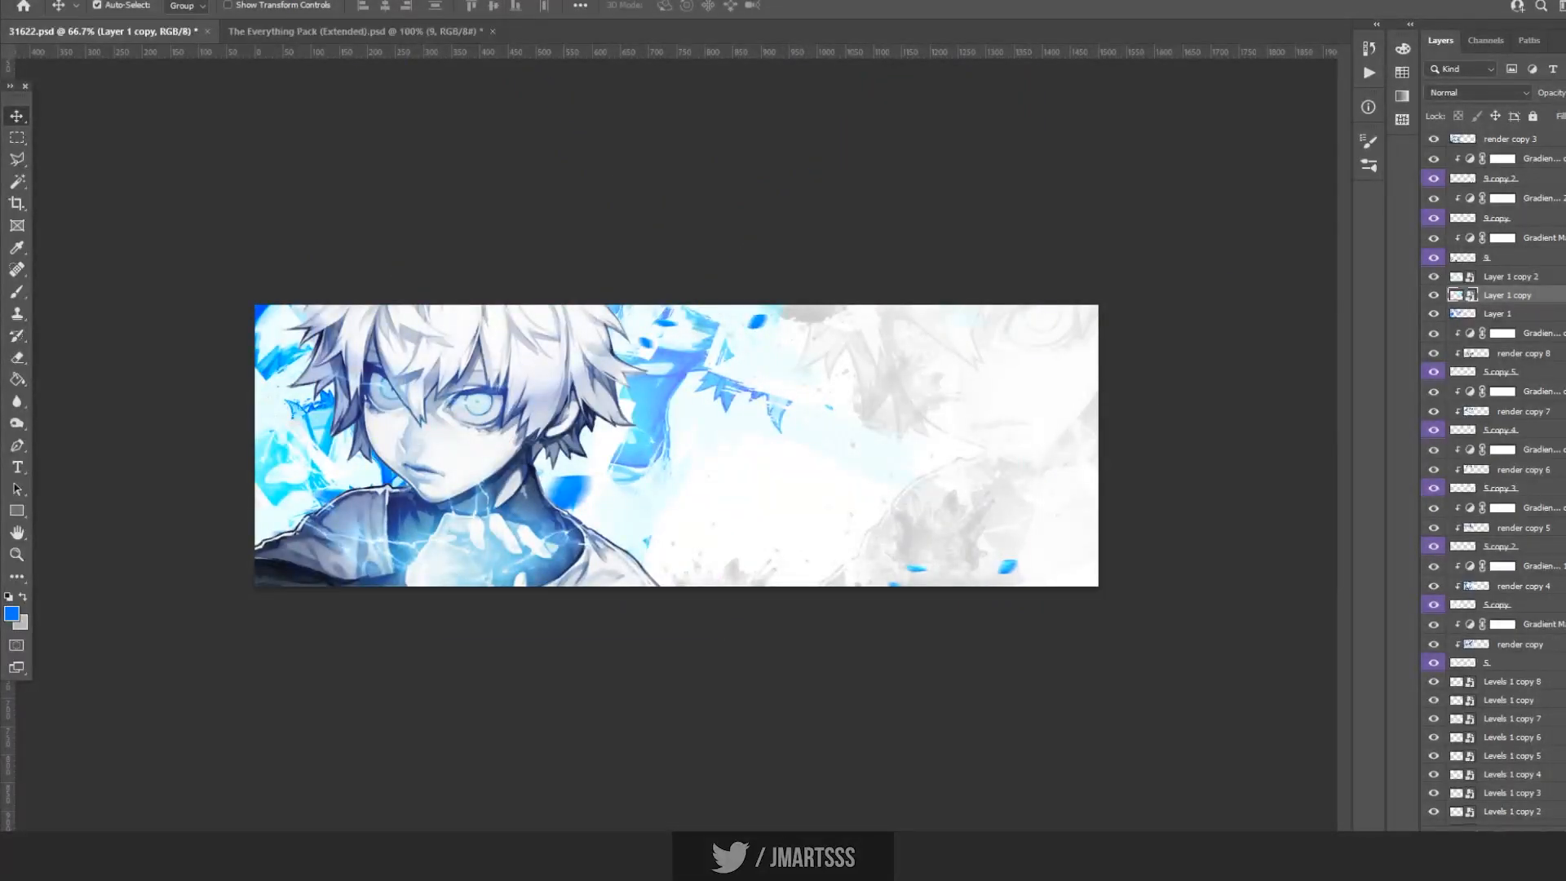
{"action": "key", "text": "ctrl+t"}
{"action": "left_click_drag", "start_coordinate": [731, 426], "coordinate": [571, 532]}
{"action": "key", "text": "Return"}
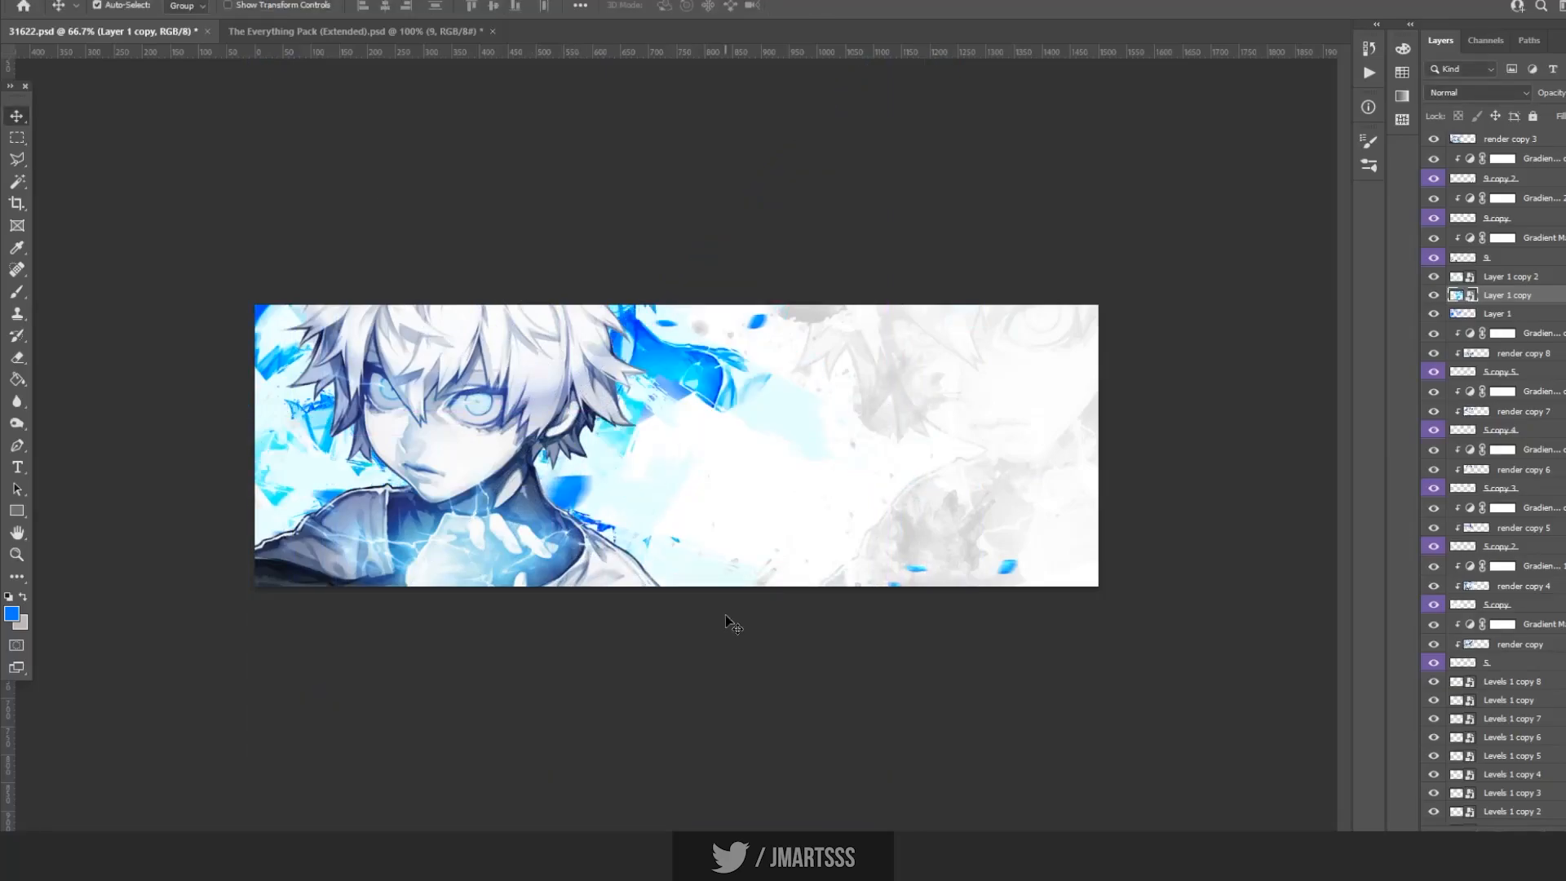
Check the effect of the topmost Gradient Map on the rocks and duplicate the render copy 3 layer.
{"action": "left_click", "coordinate": [1519, 140]}
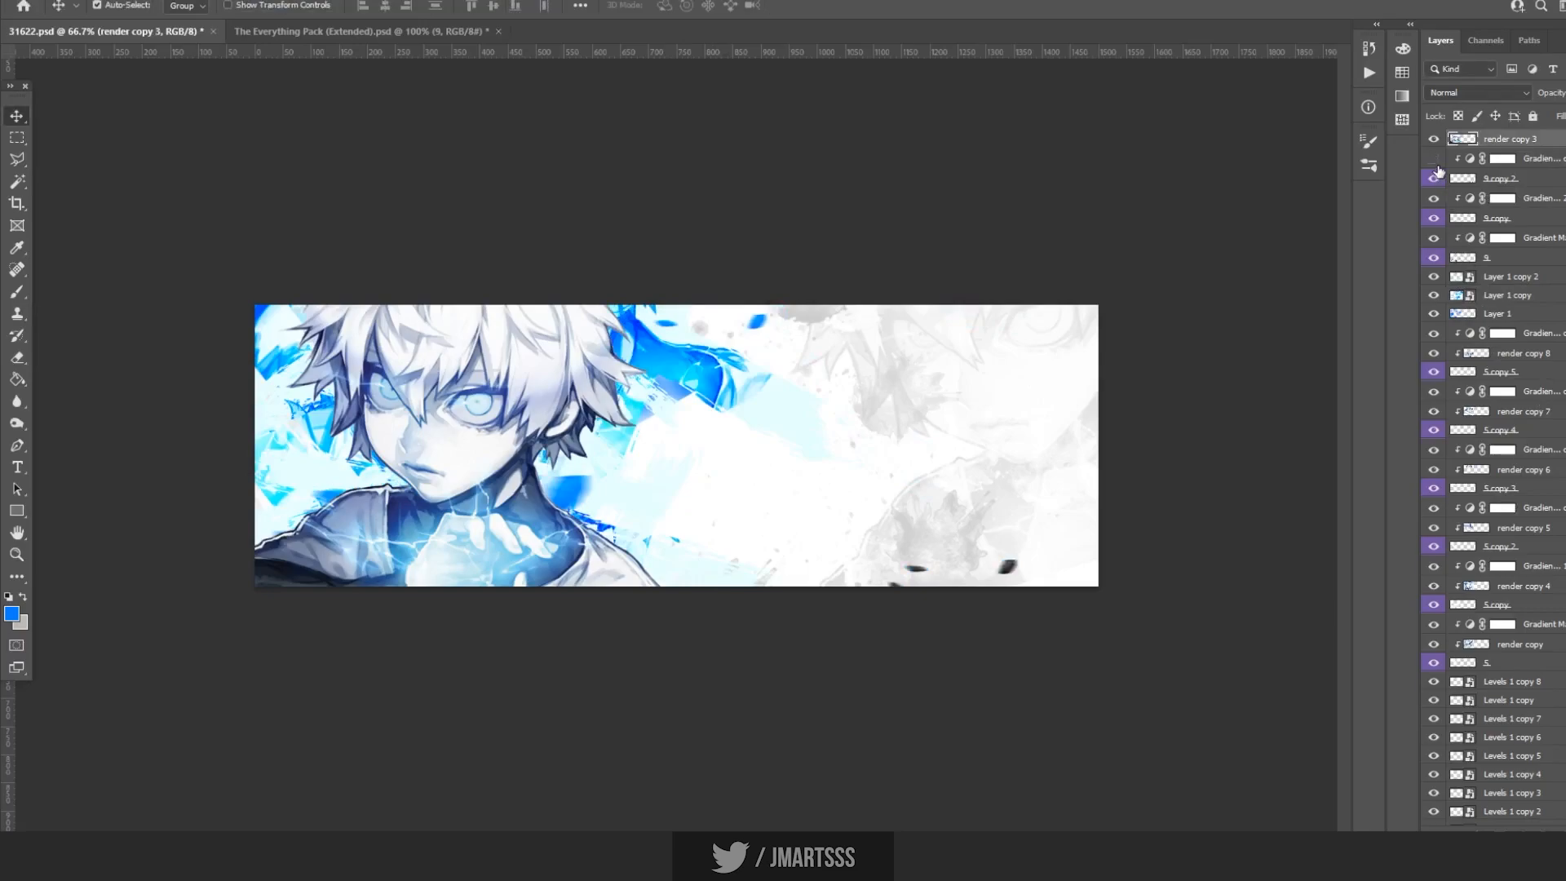
{"action": "left_click", "coordinate": [1554, 158]}
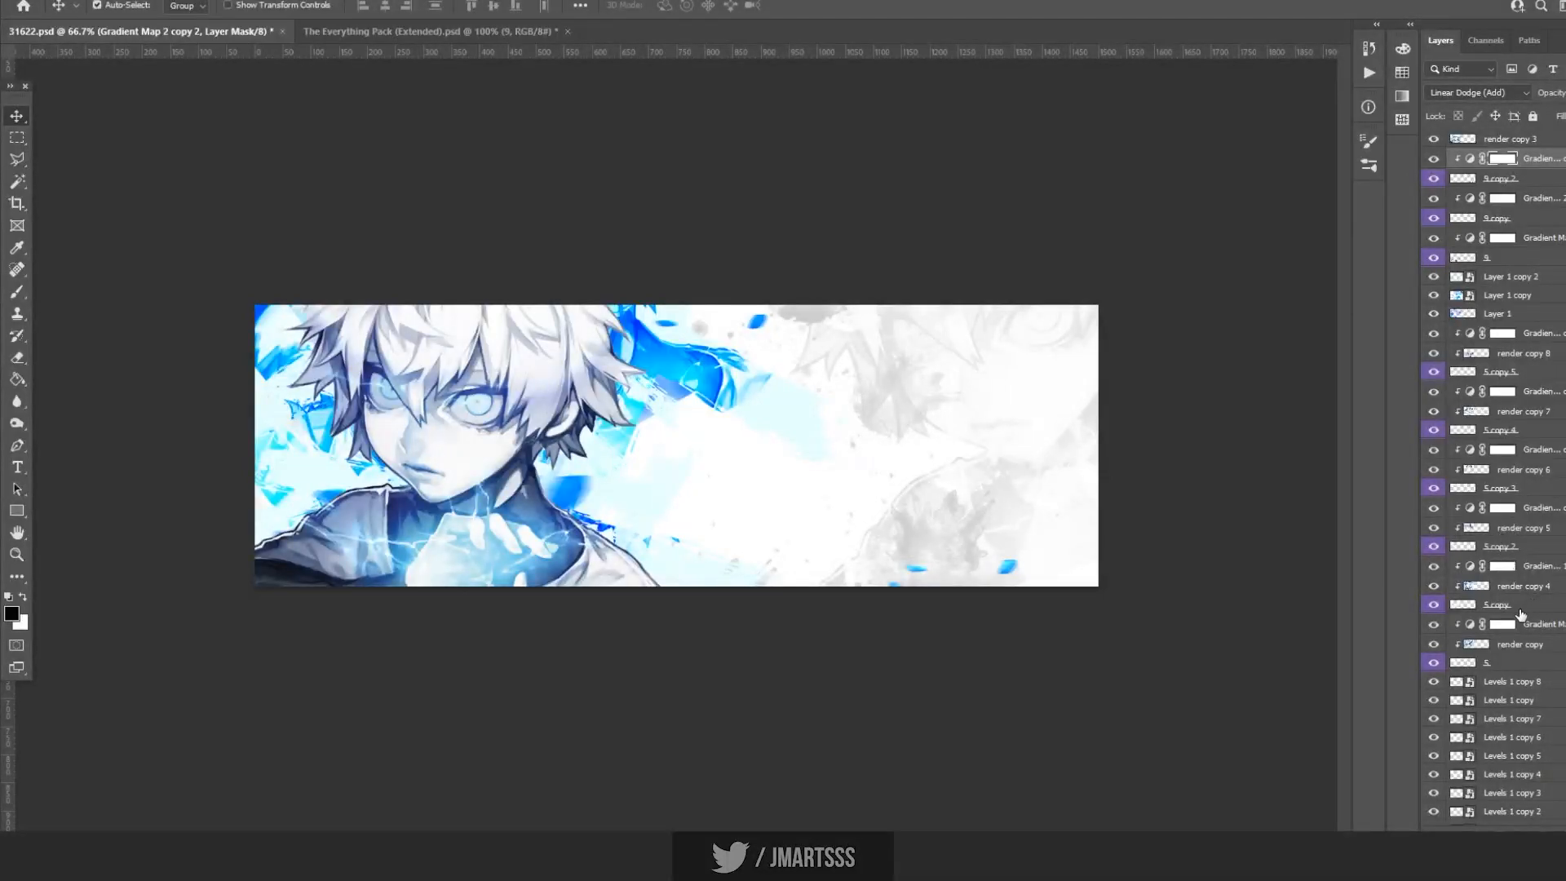
{"action": "left_click", "coordinate": [1500, 143]}
{"action": "key", "text": "ctrl+j"}
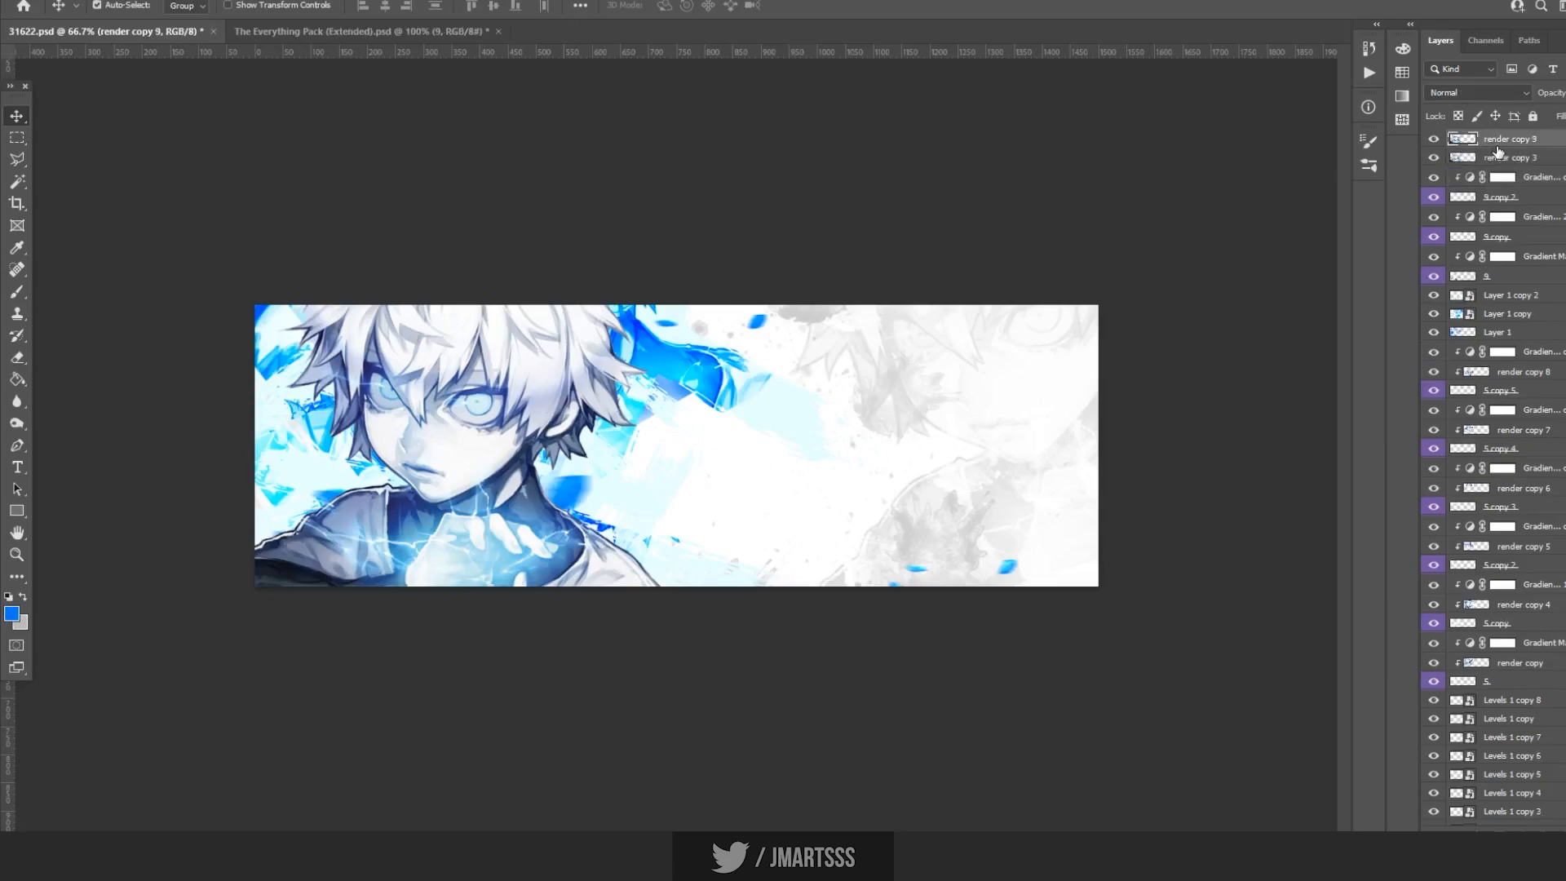
Add a Hue/Saturation adjustment clipped to render copy 3 and set its saturation to -100.
{"action": "left_click", "coordinate": [1522, 157]}
{"action": "left_click", "coordinate": [1533, 822]}
{"action": "left_click", "coordinate": [1523, 672]}
{"action": "key", "text": "ctrl+alt+g"}
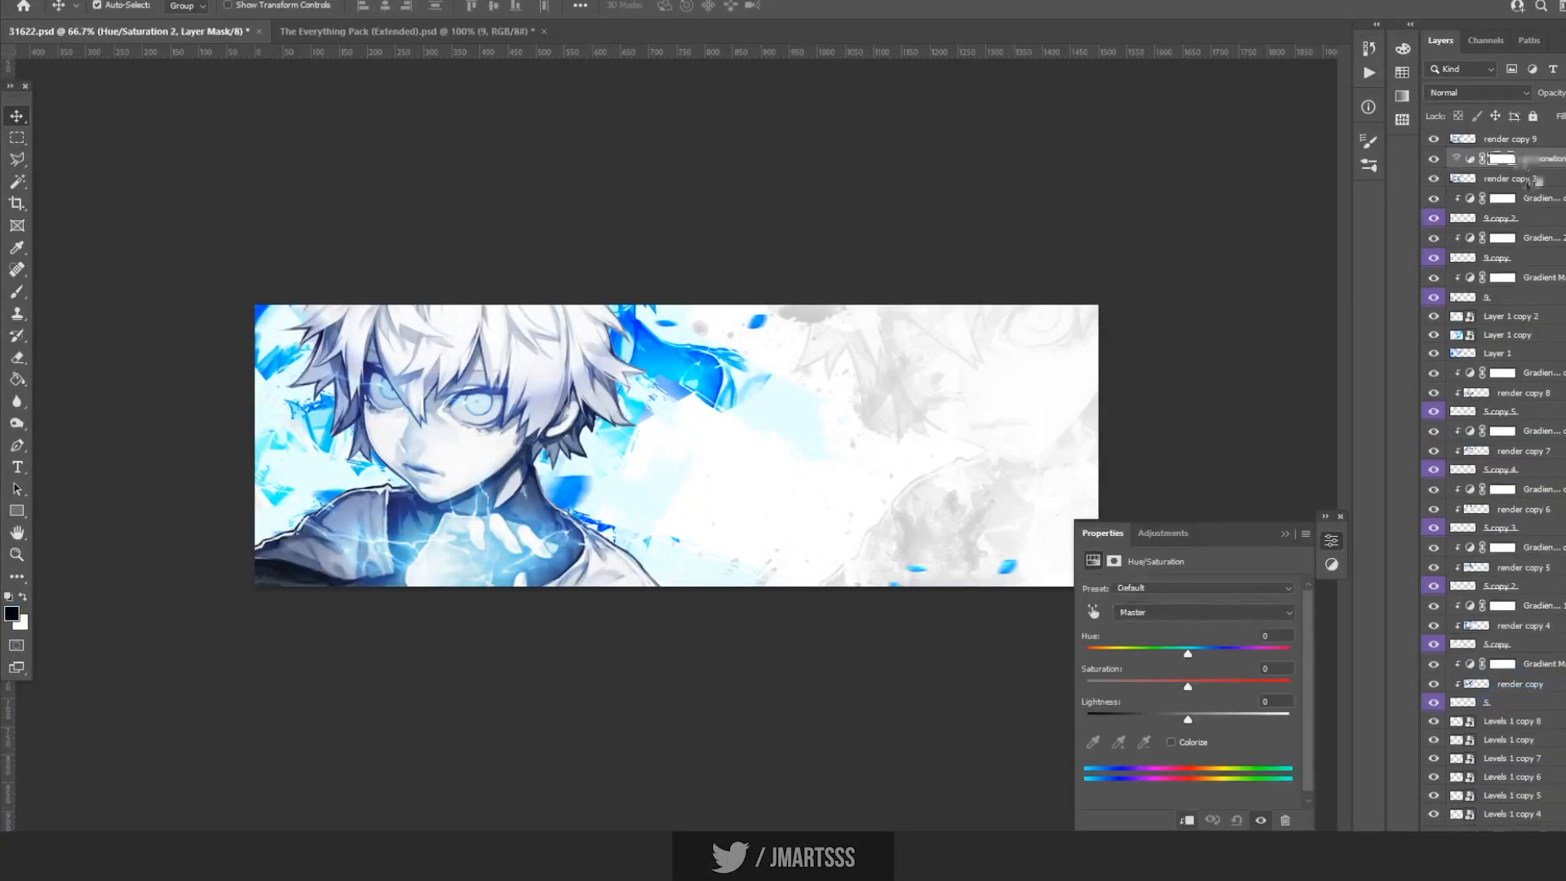
{"action": "key", "text": "alt+bracketleft"}
{"action": "left_click", "coordinate": [1513, 813]}
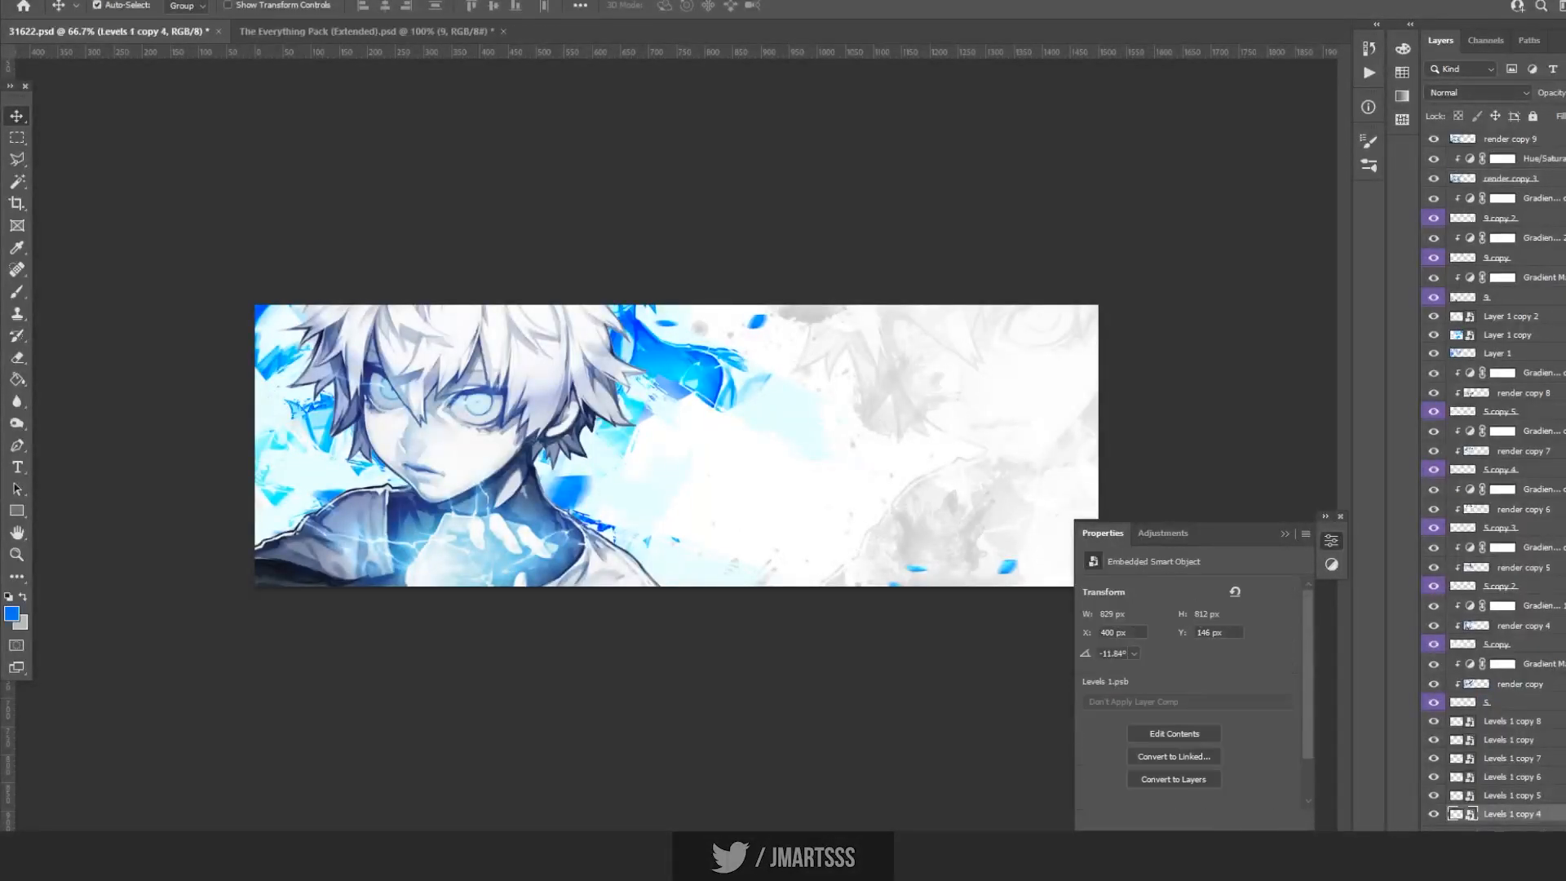
{"action": "left_click", "coordinate": [1543, 160]}
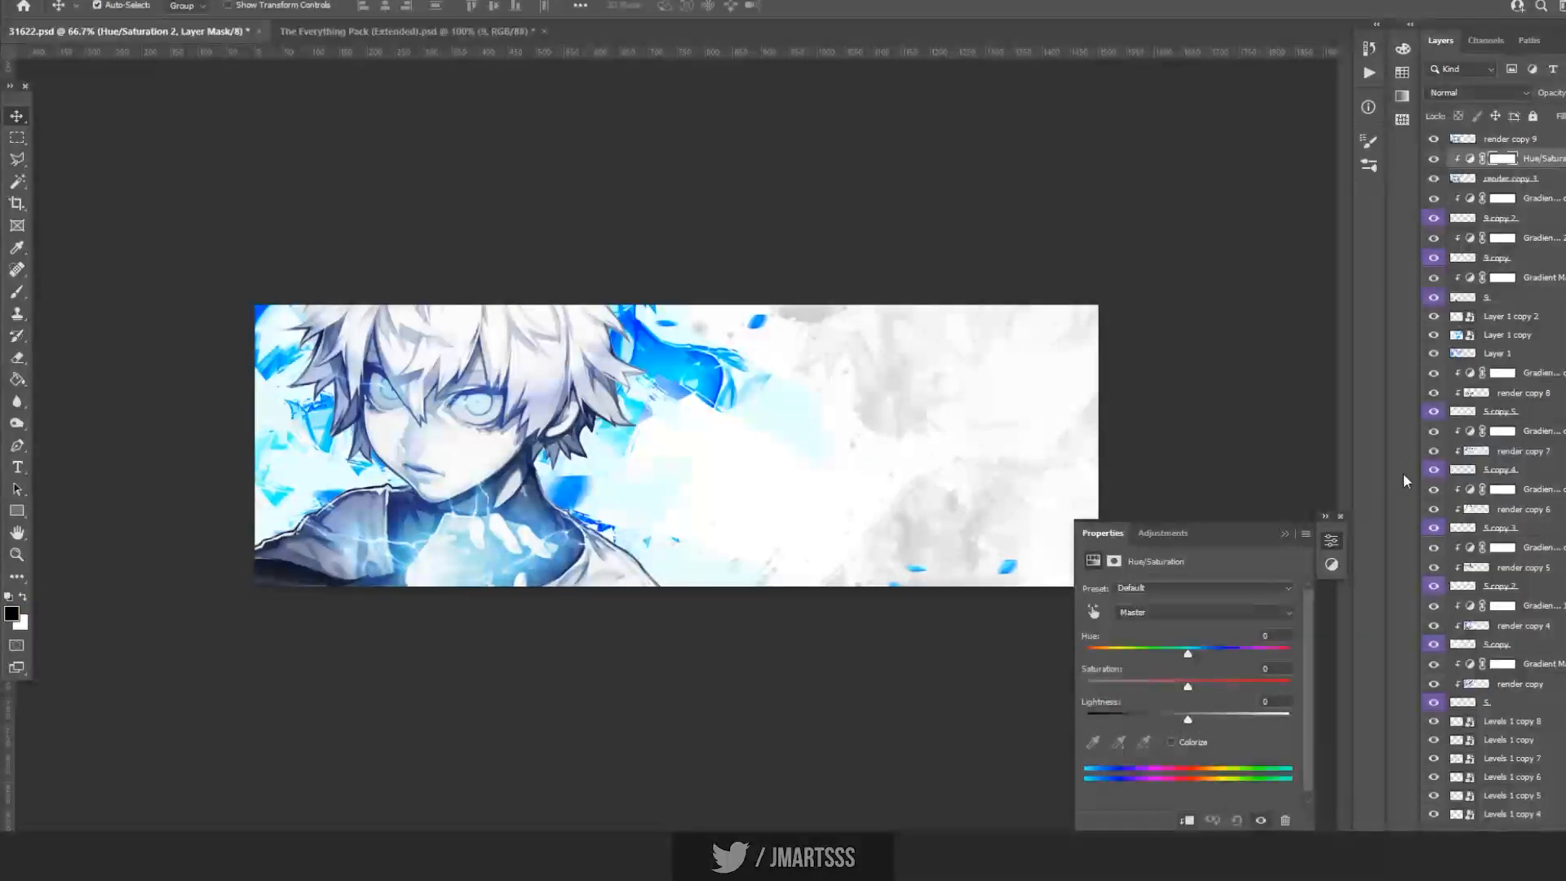
{"action": "left_click_drag", "start_coordinate": [1182, 686], "coordinate": [1069, 686]}
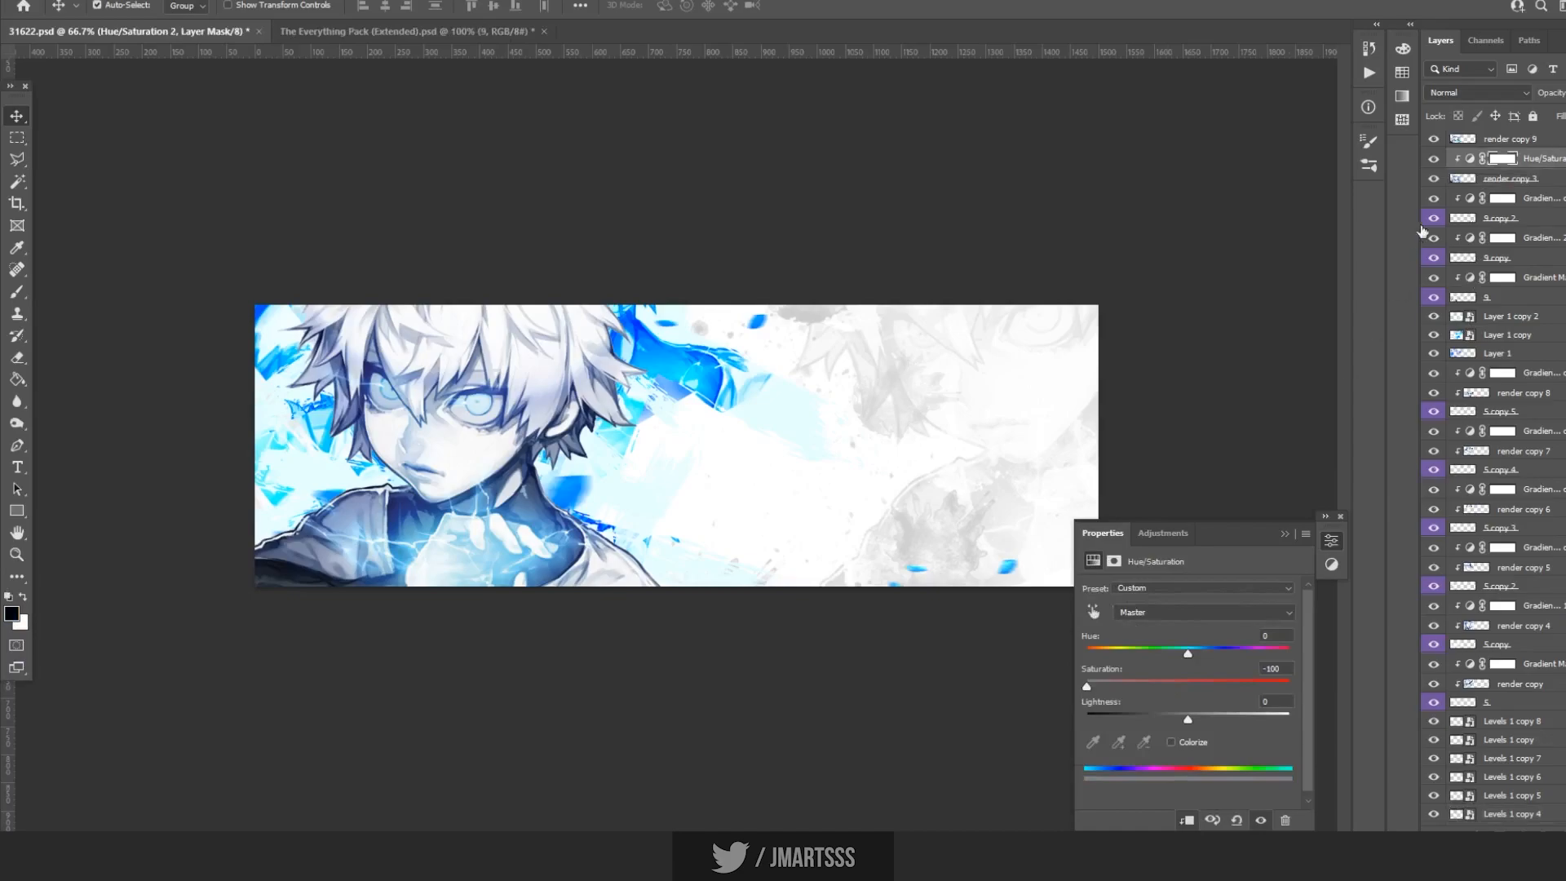
Convert render copy 3 and its Hue/Saturation adjustment into one smart object and rasterize it.
{"action": "left_click", "coordinate": [1488, 182], "text": "shift"}
{"action": "right_click", "coordinate": [1486, 181]}
{"action": "left_click", "coordinate": [1373, 364]}
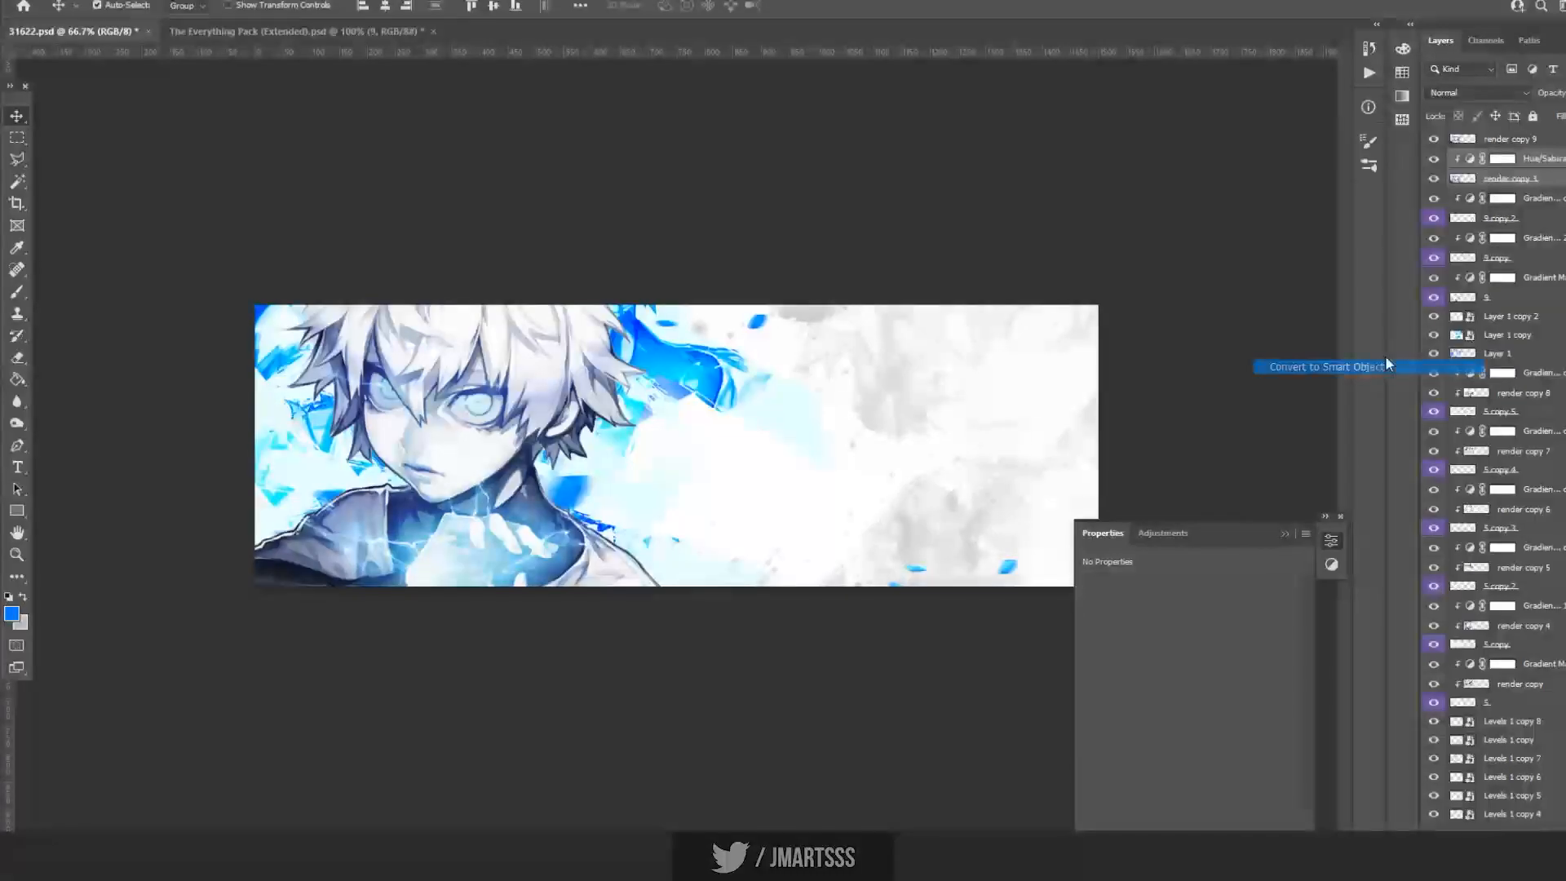
{"action": "right_click", "coordinate": [1545, 161]}
{"action": "left_click", "coordinate": [1361, 428]}
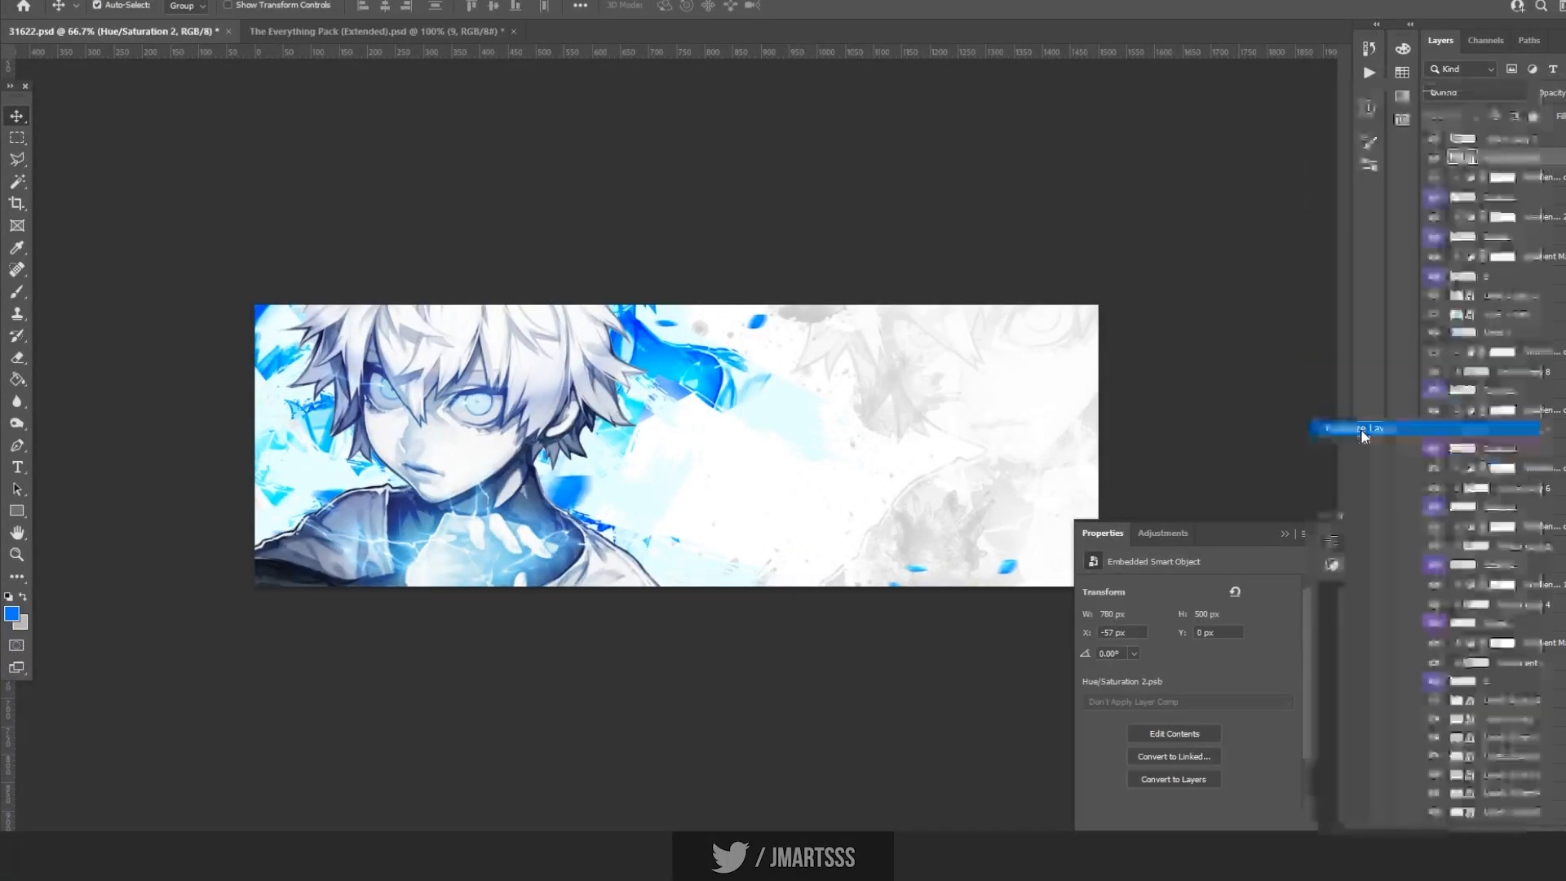
Move and rotate the greyscale Hue/Saturation 2 render so it shows behind the character at the banner's left edge.
{"action": "key", "text": "ctrl+t"}
{"action": "left_click_drag", "start_coordinate": [587, 463], "coordinate": [272, 481]}
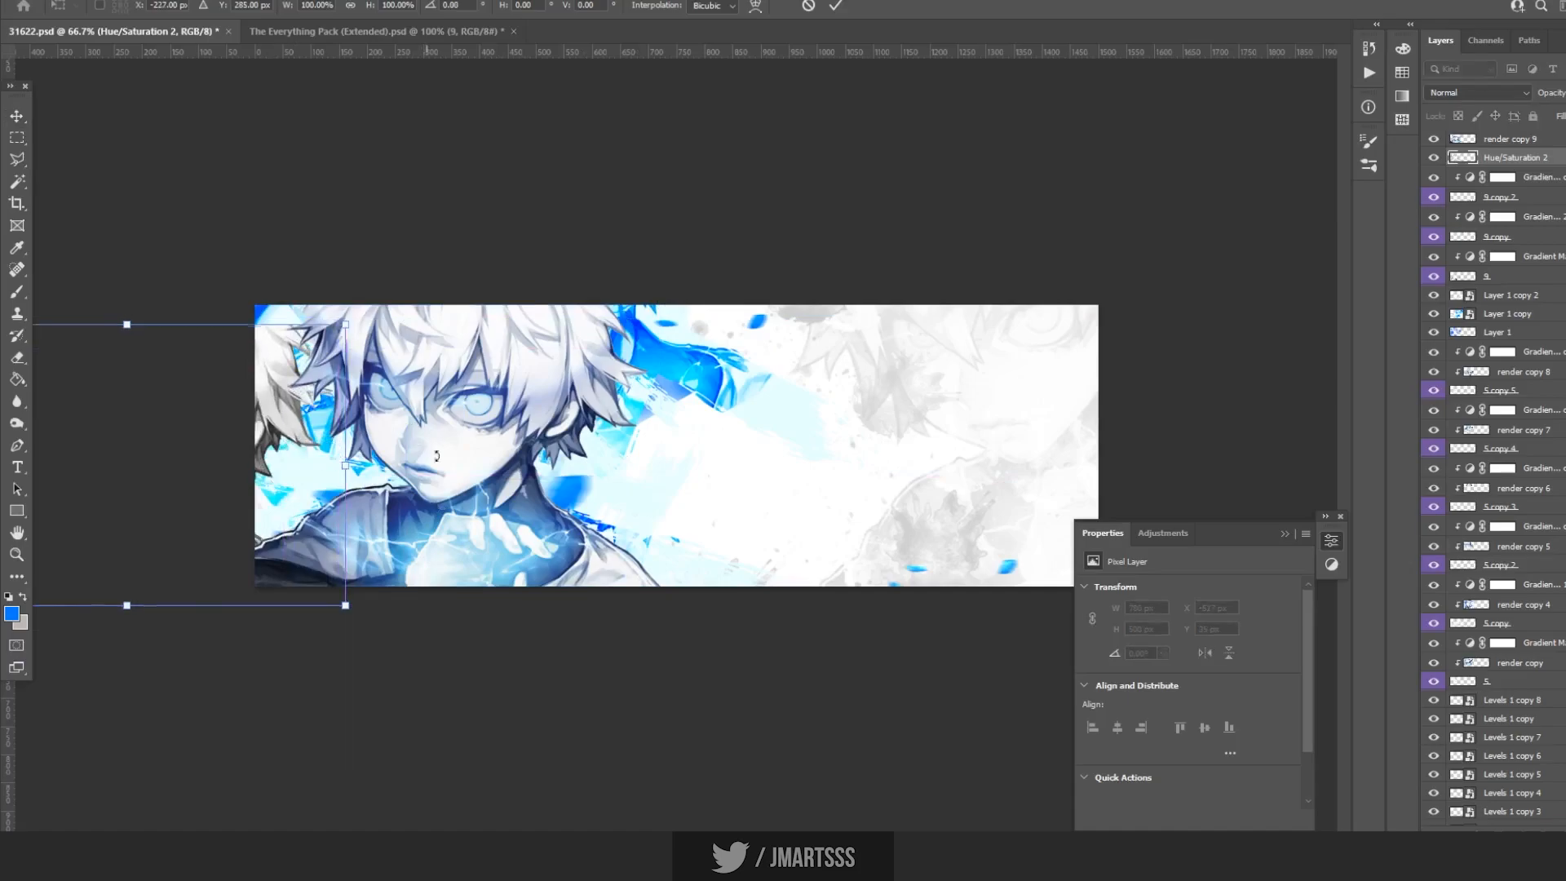
{"action": "left_click_drag", "start_coordinate": [430, 424], "coordinate": [411, 708]}
{"action": "left_click_drag", "start_coordinate": [323, 522], "coordinate": [332, 600]}
{"action": "left_click_drag", "start_coordinate": [383, 489], "coordinate": [51, 494]}
{"action": "left_click_drag", "start_coordinate": [145, 489], "coordinate": [189, 589]}
{"action": "left_click_drag", "start_coordinate": [291, 353], "coordinate": [395, 464]}
{"action": "left_click_drag", "start_coordinate": [346, 526], "coordinate": [367, 447]}
{"action": "left_click_drag", "start_coordinate": [424, 393], "coordinate": [403, 369]}
{"action": "left_click_drag", "start_coordinate": [337, 529], "coordinate": [347, 550]}
{"action": "key", "text": "Return"}
Set the Hue/Saturation 2 layer's blend mode to Hue and duplicate the layer.
{"action": "left_click", "coordinate": [1486, 98]}
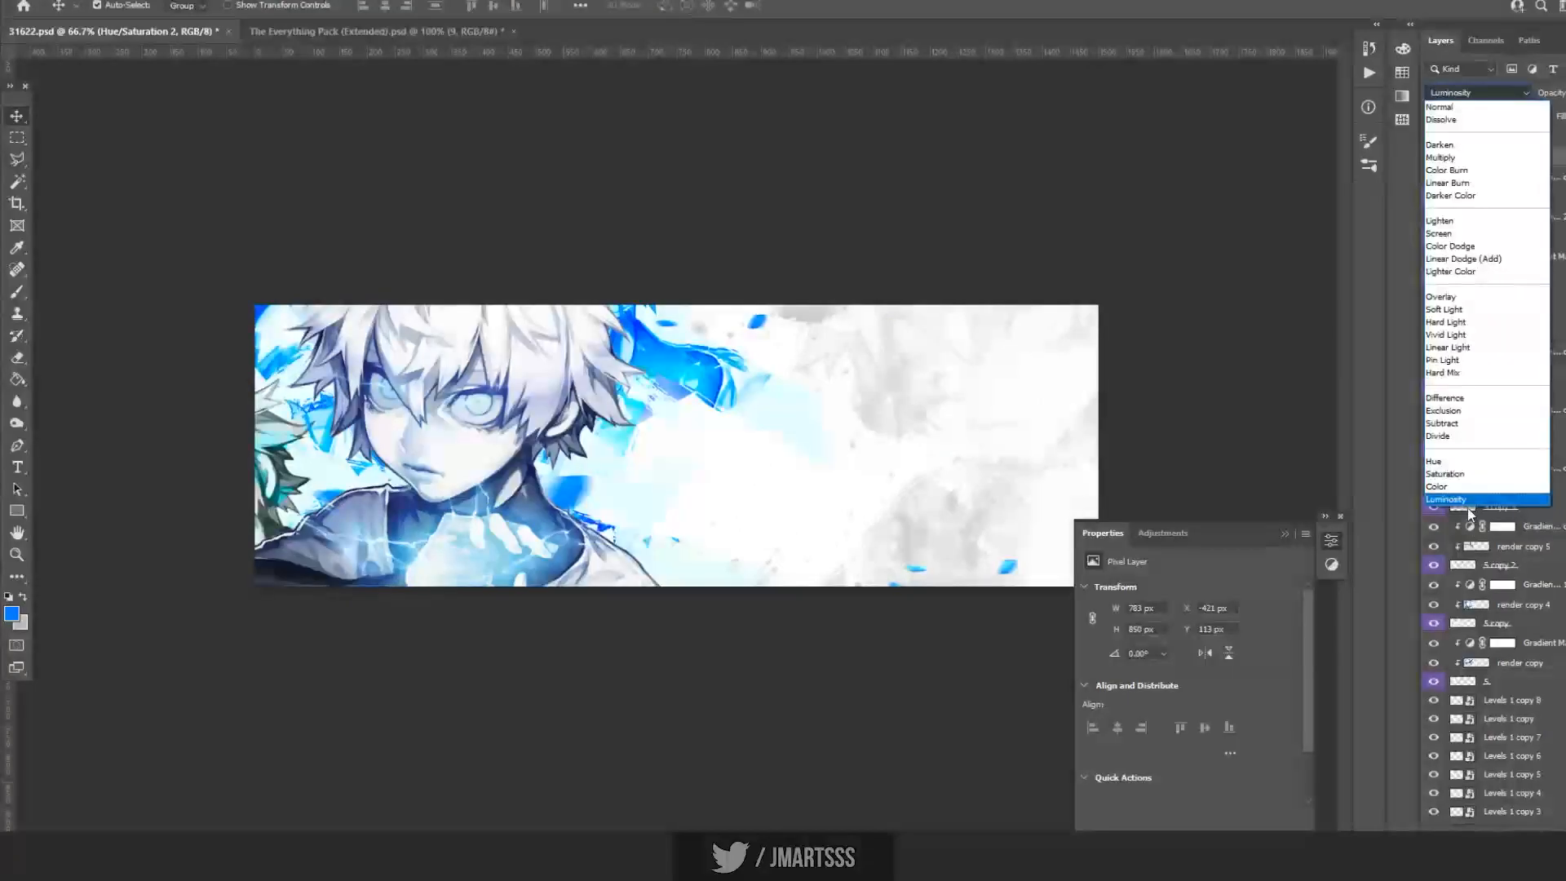
{"action": "left_click", "coordinate": [1466, 463]}
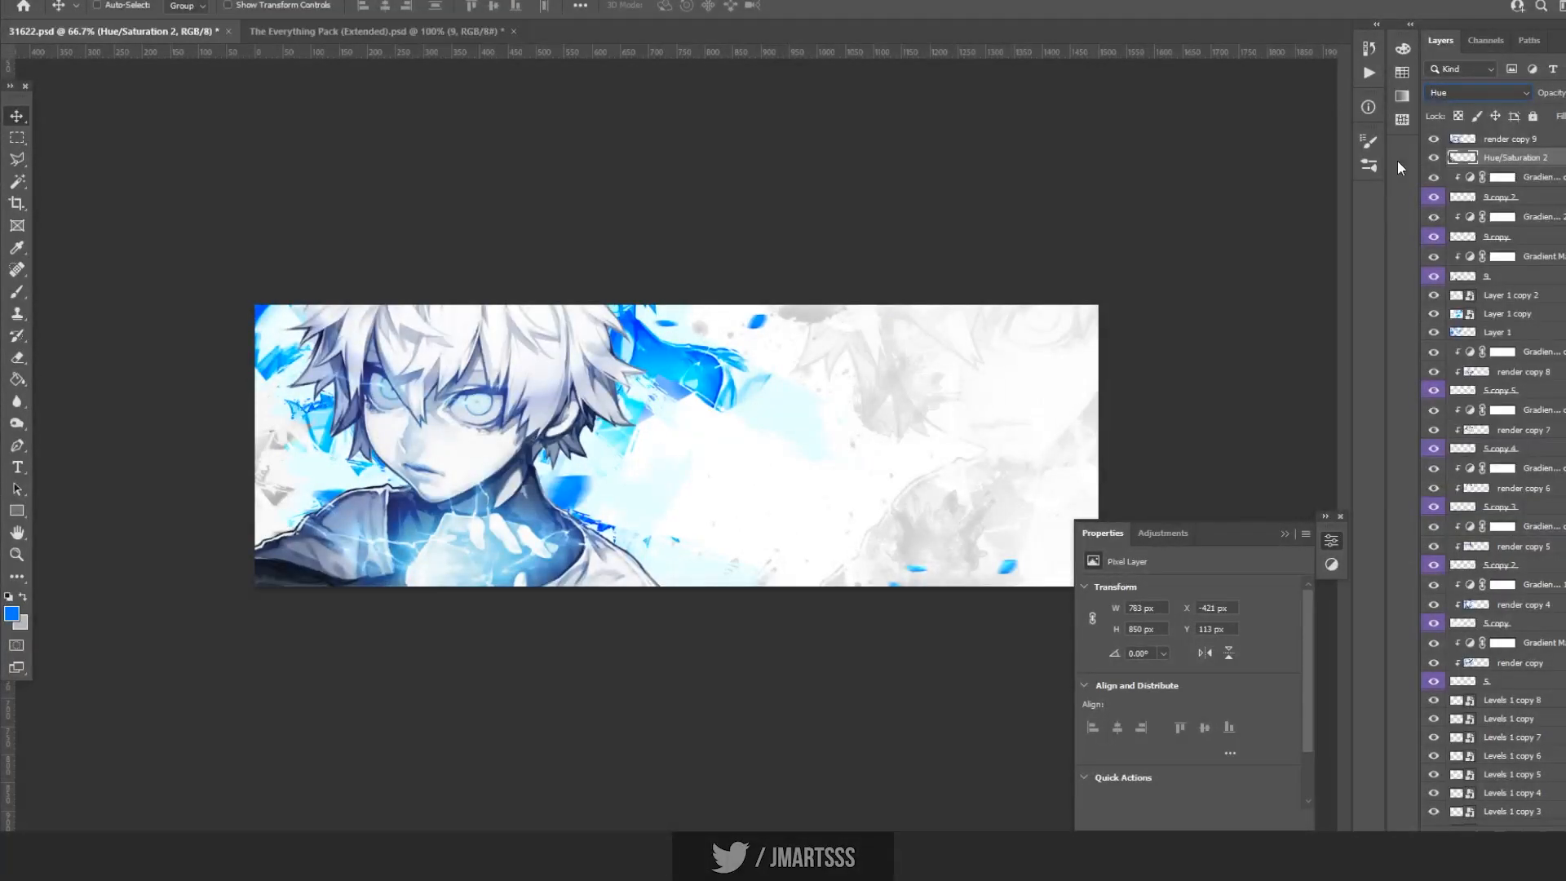
{"action": "key", "text": "ctrl+j"}
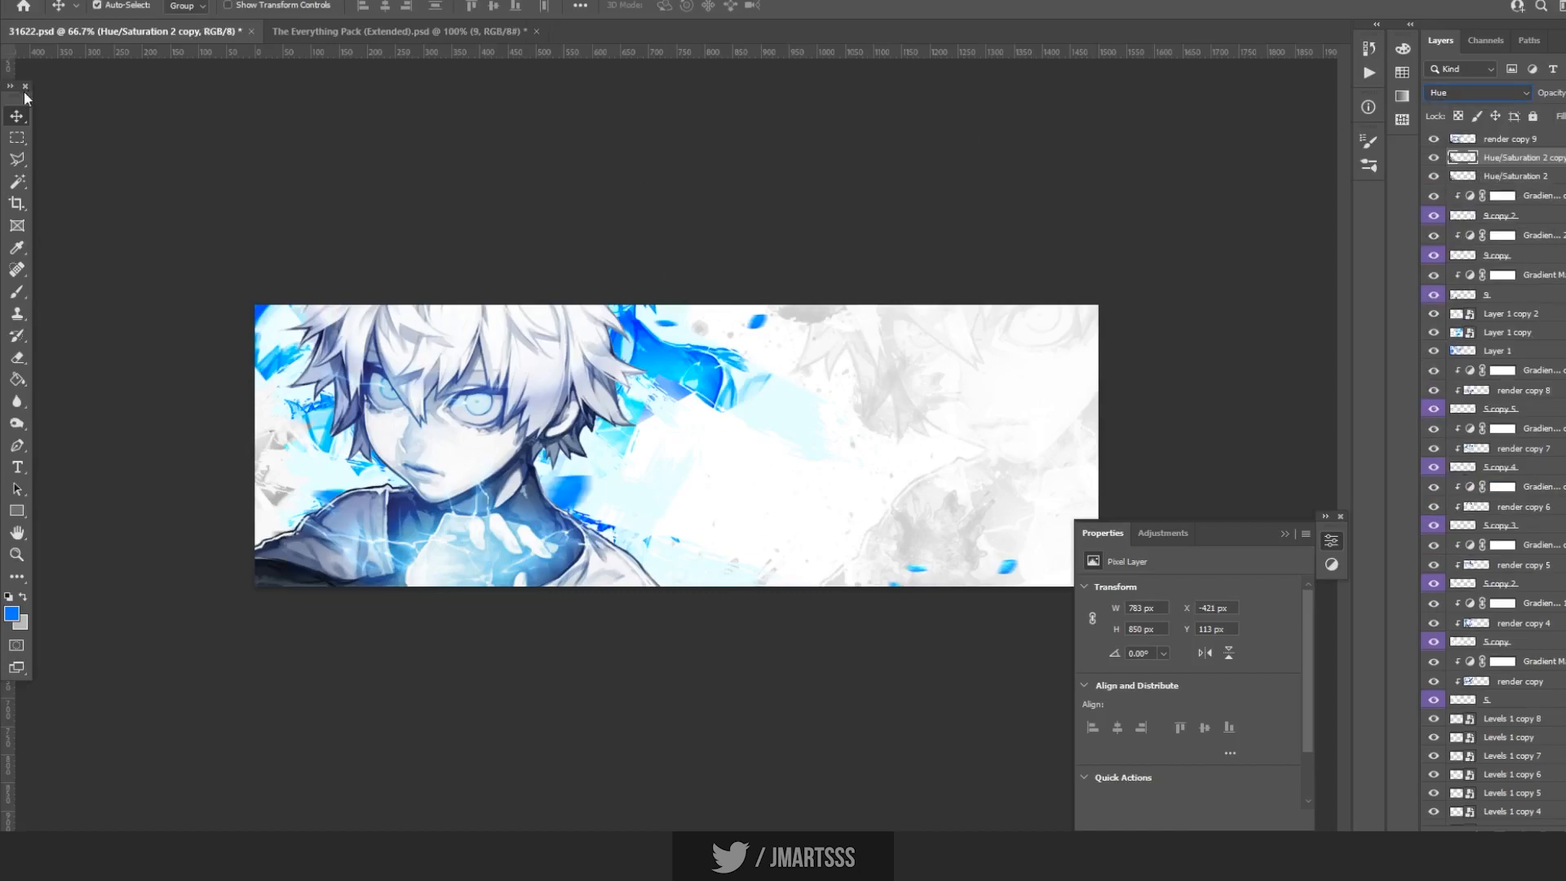
Scale down and rotate the Hue/Saturation 2 copy layer and place it beside the character's hair and shoulder, toward the banner's middle.
{"action": "key", "text": "ctrl+t"}
{"action": "left_click_drag", "start_coordinate": [314, 489], "coordinate": [914, 304]}
{"action": "left_click_drag", "start_coordinate": [866, 181], "coordinate": [930, 391]}
{"action": "left_click_drag", "start_coordinate": [839, 523], "coordinate": [620, 469]}
{"action": "left_click_drag", "start_coordinate": [789, 430], "coordinate": [792, 397]}
{"action": "left_click_drag", "start_coordinate": [723, 502], "coordinate": [757, 514]}
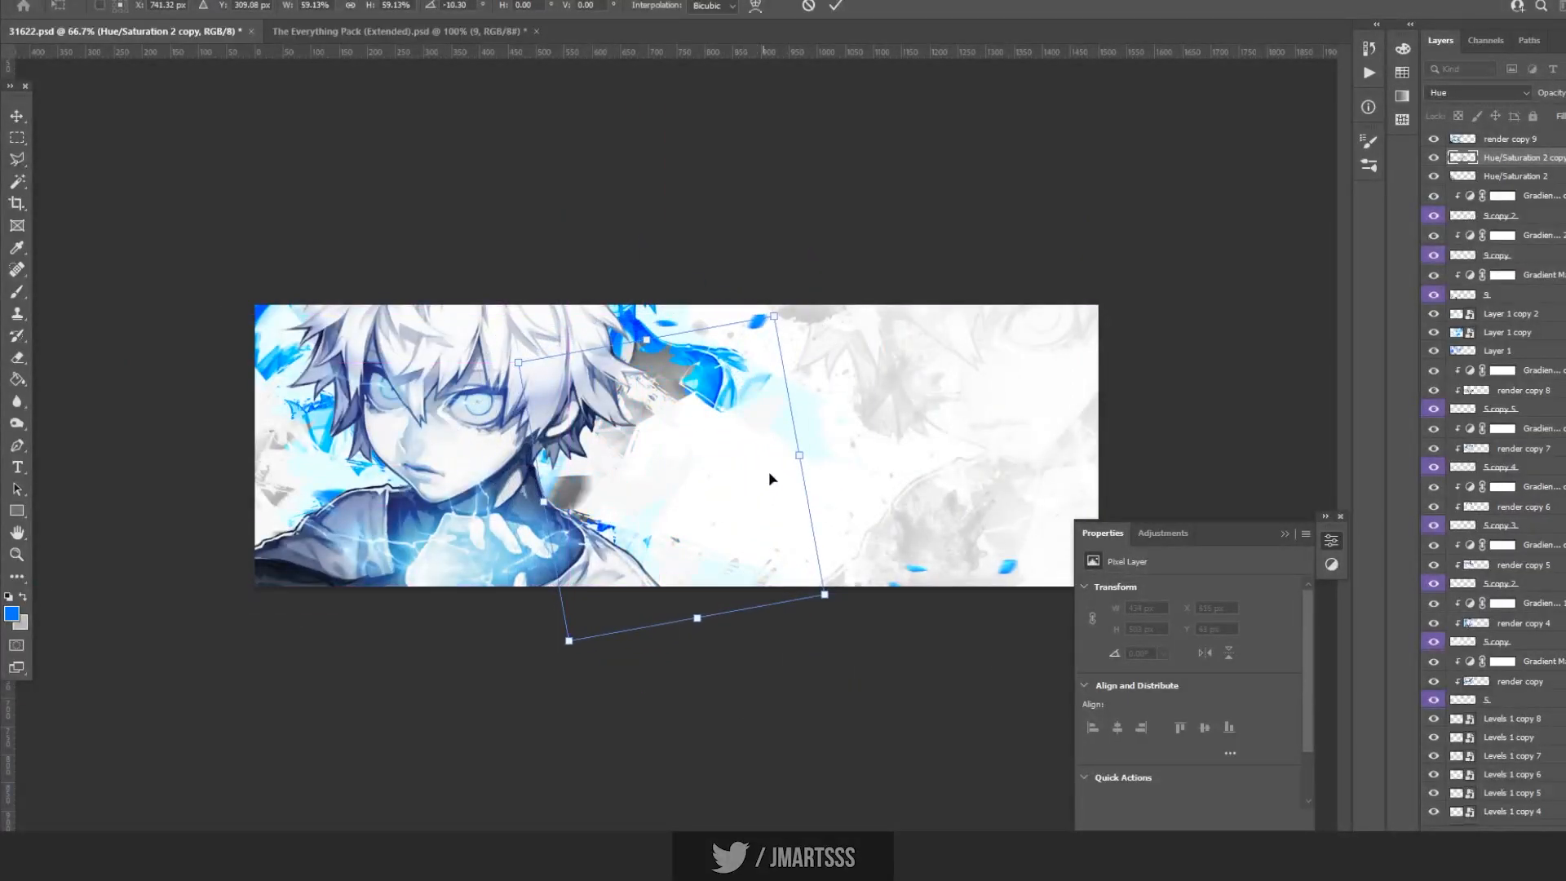
{"action": "left_click_drag", "start_coordinate": [791, 455], "coordinate": [734, 535]}
{"action": "key", "text": "Return"}
Erase the excess greyscale pieces of Hue/Saturation 2 copy beside the character and toggle its visibility to compare.
{"action": "key", "text": "e"}
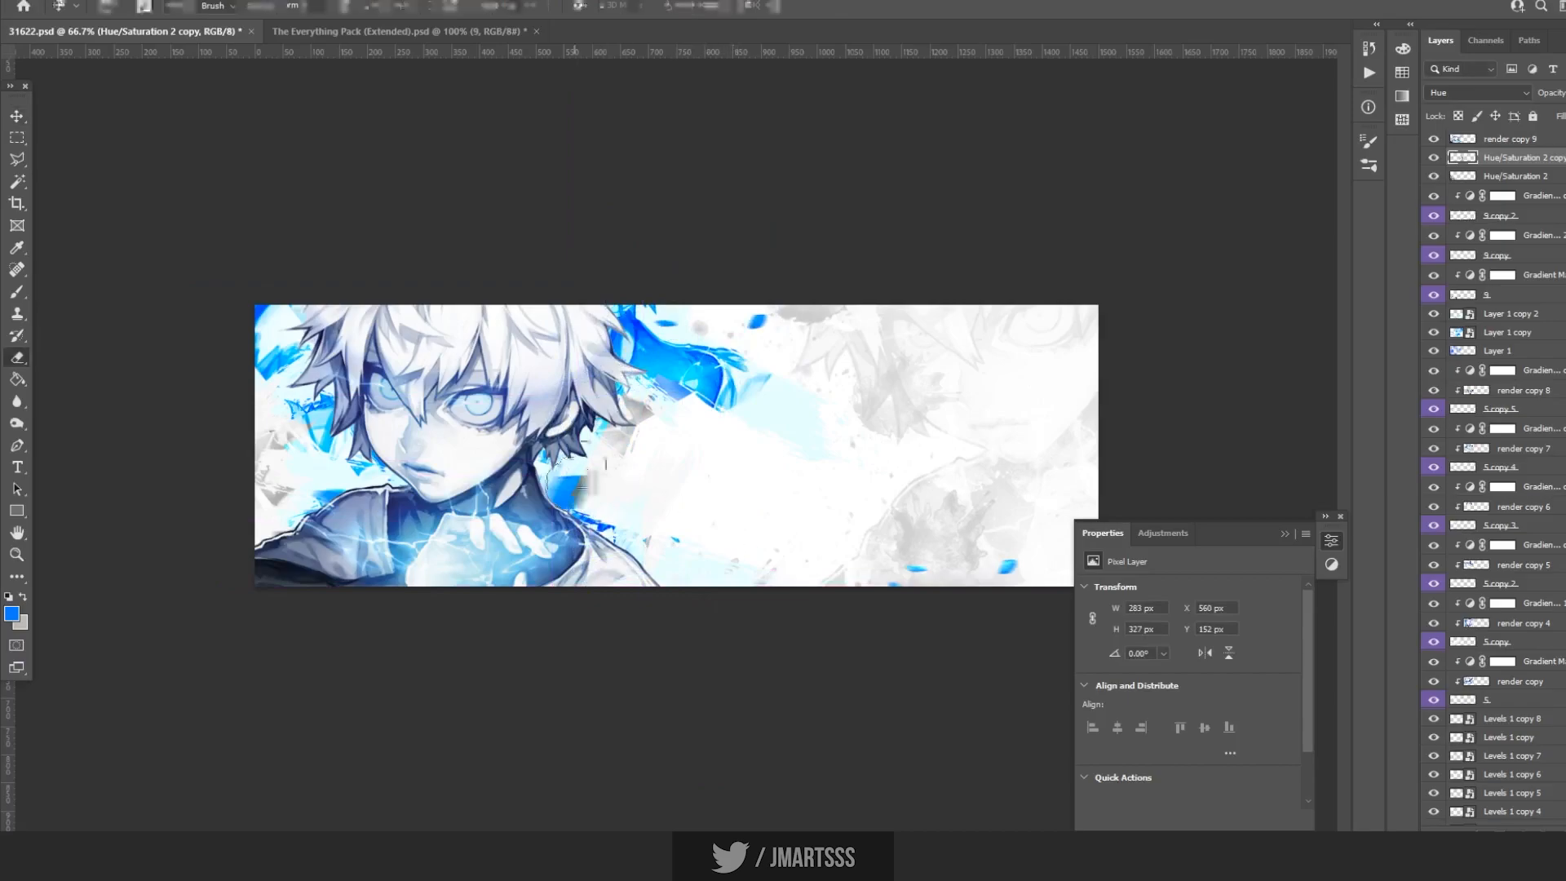
{"action": "mouse_move", "coordinate": [610, 457]}
{"action": "left_mouse_down"}
{"action": "mouse_move", "coordinate": [672, 452]}
{"action": "mouse_move", "coordinate": [645, 390]}
{"action": "mouse_move", "coordinate": [656, 431]}
{"action": "mouse_move", "coordinate": [697, 429]}
{"action": "mouse_move", "coordinate": [653, 437]}
{"action": "mouse_move", "coordinate": [740, 434]}
{"action": "left_mouse_up"}
{"action": "left_click", "coordinate": [1434, 160]}
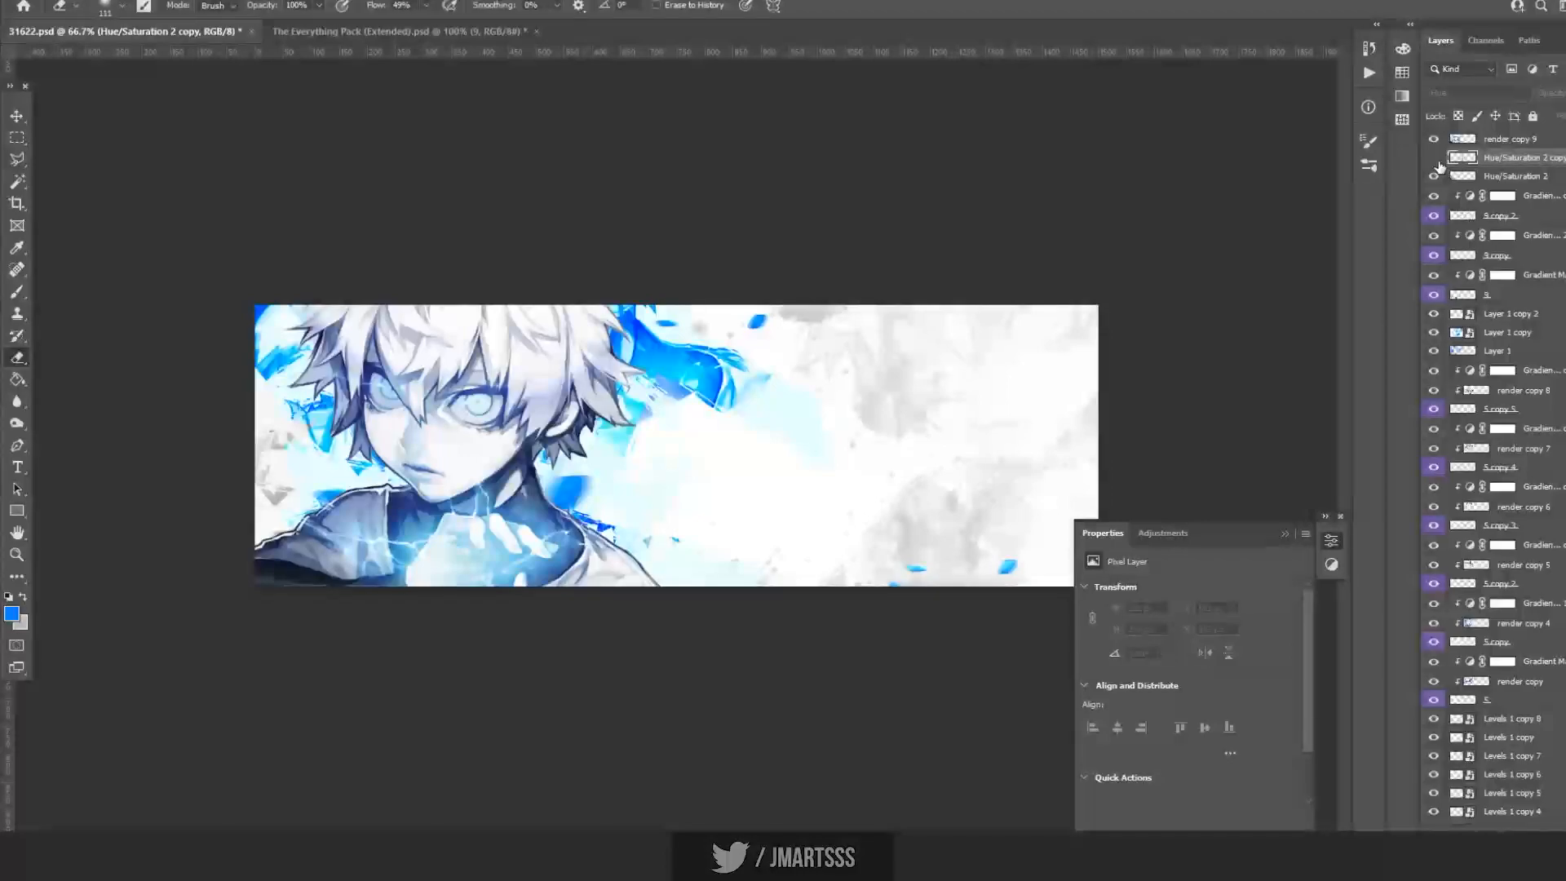
Duplicate the Hue/Saturation 2 layer again, position it over the blue fragments beside the character's hair, and save the file.
{"action": "left_click", "coordinate": [1490, 177]}
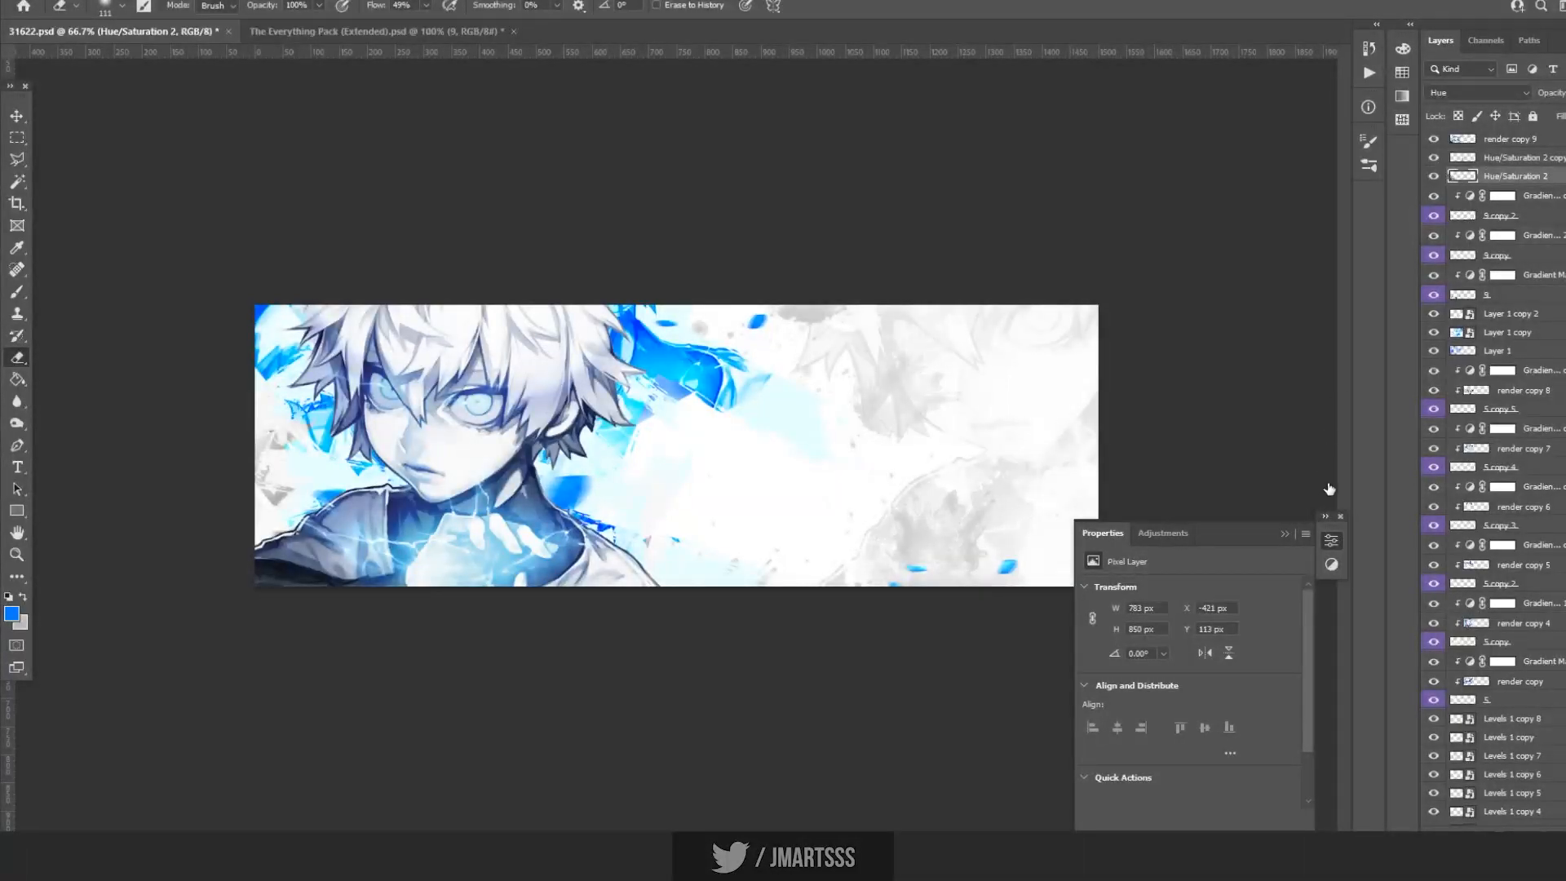
{"action": "key", "text": "ctrl+j"}
{"action": "key", "text": "ctrl+t"}
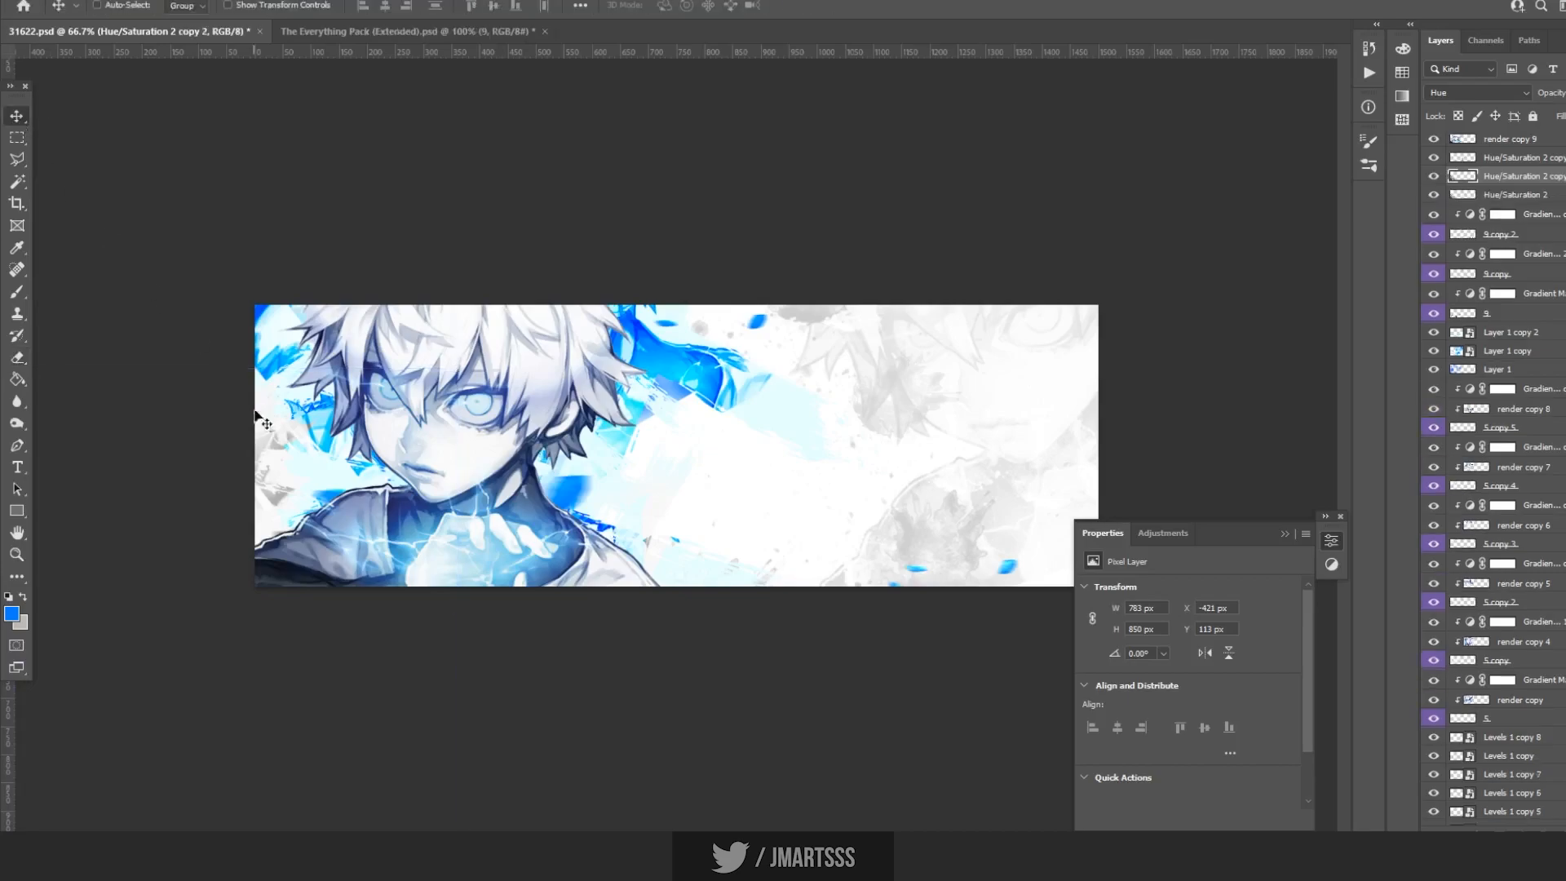
{"action": "left_click_drag", "start_coordinate": [276, 623], "coordinate": [961, 470]}
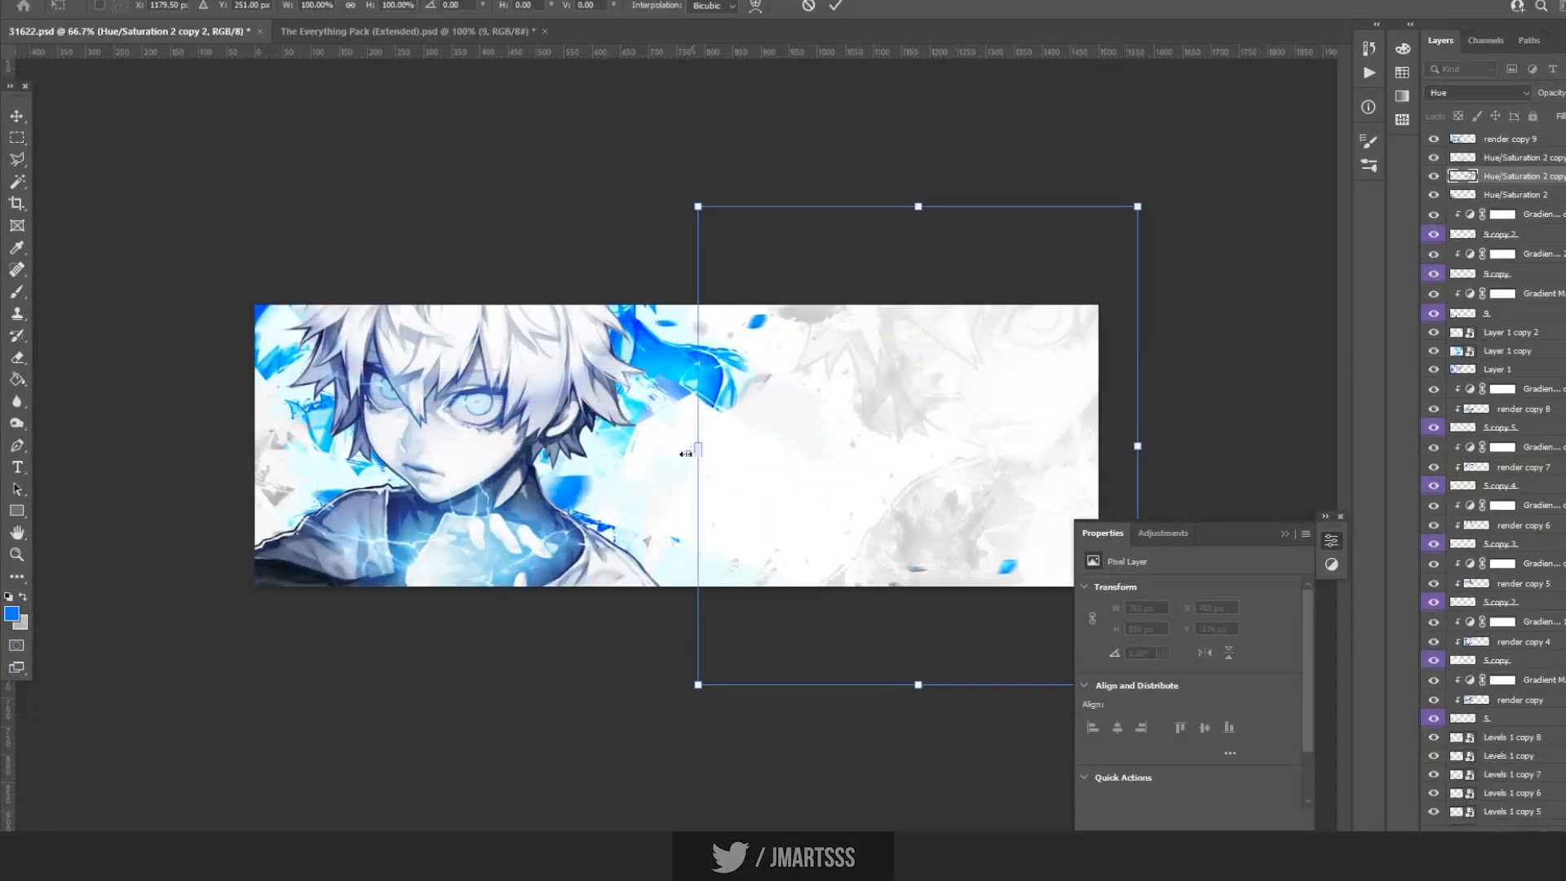
{"action": "left_click_drag", "start_coordinate": [677, 656], "coordinate": [634, 435]}
{"action": "key", "text": "Return"}
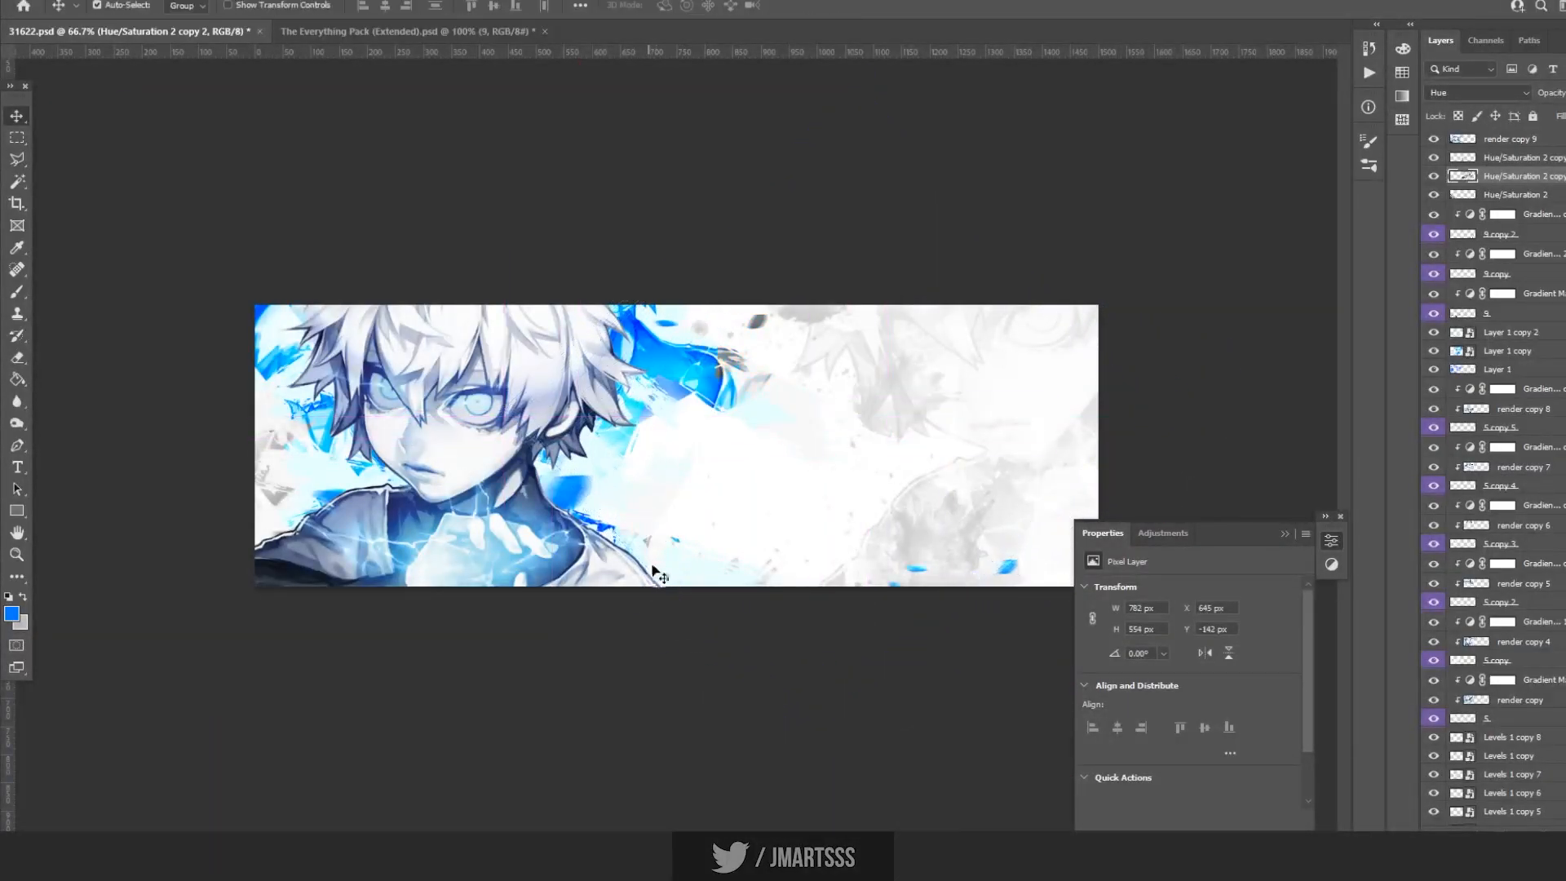
{"action": "left_click_drag", "start_coordinate": [654, 571], "coordinate": [653, 554]}
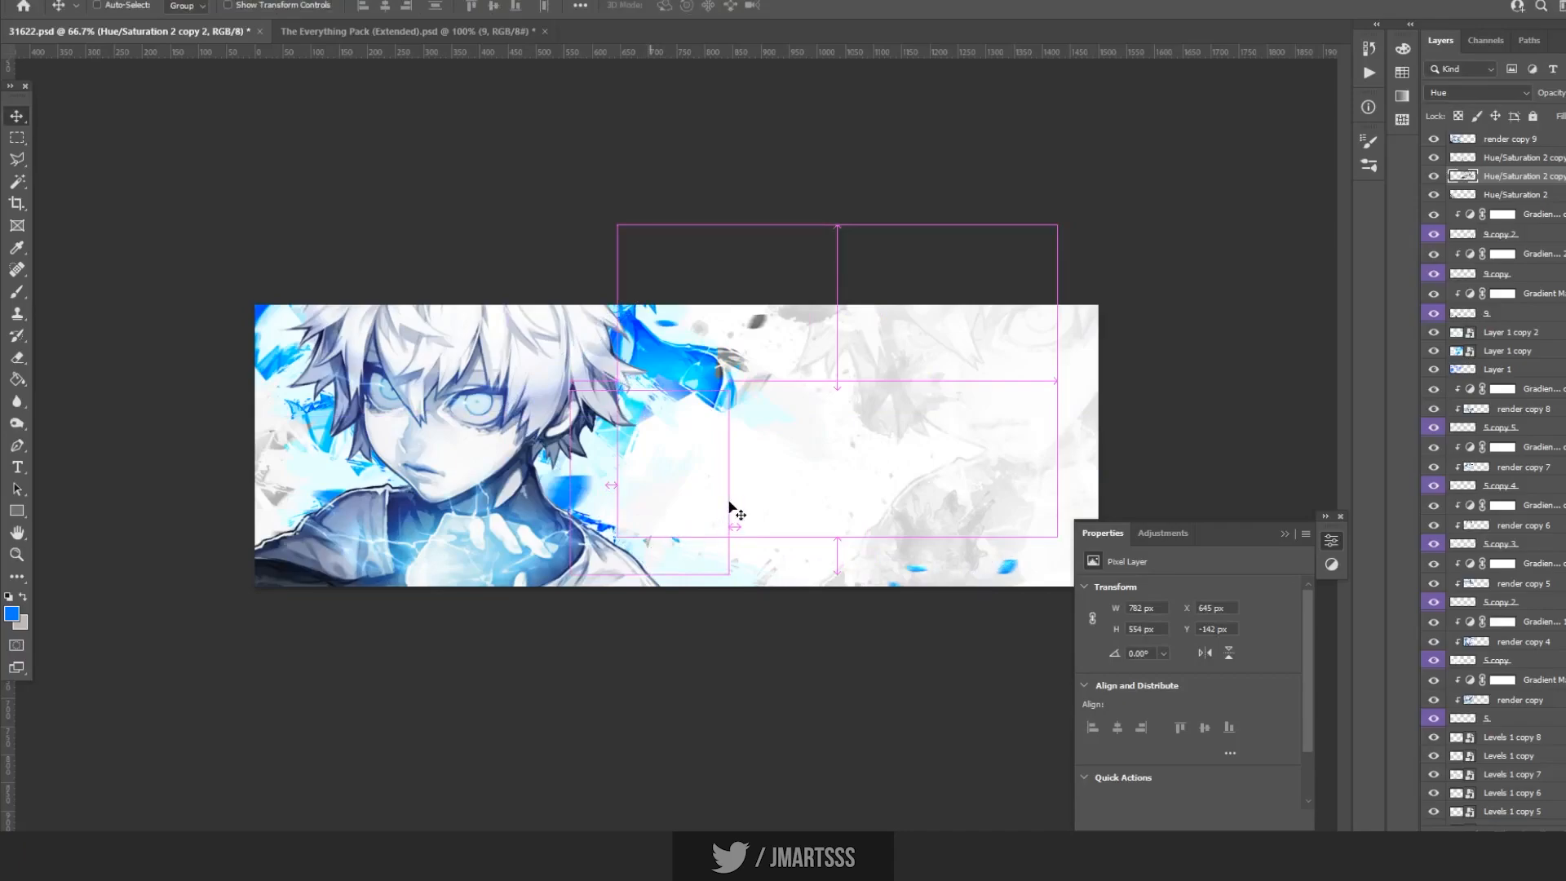
{"action": "left_click_drag", "start_coordinate": [729, 504], "coordinate": [730, 504]}
{"action": "key", "text": "ctrl+s"}
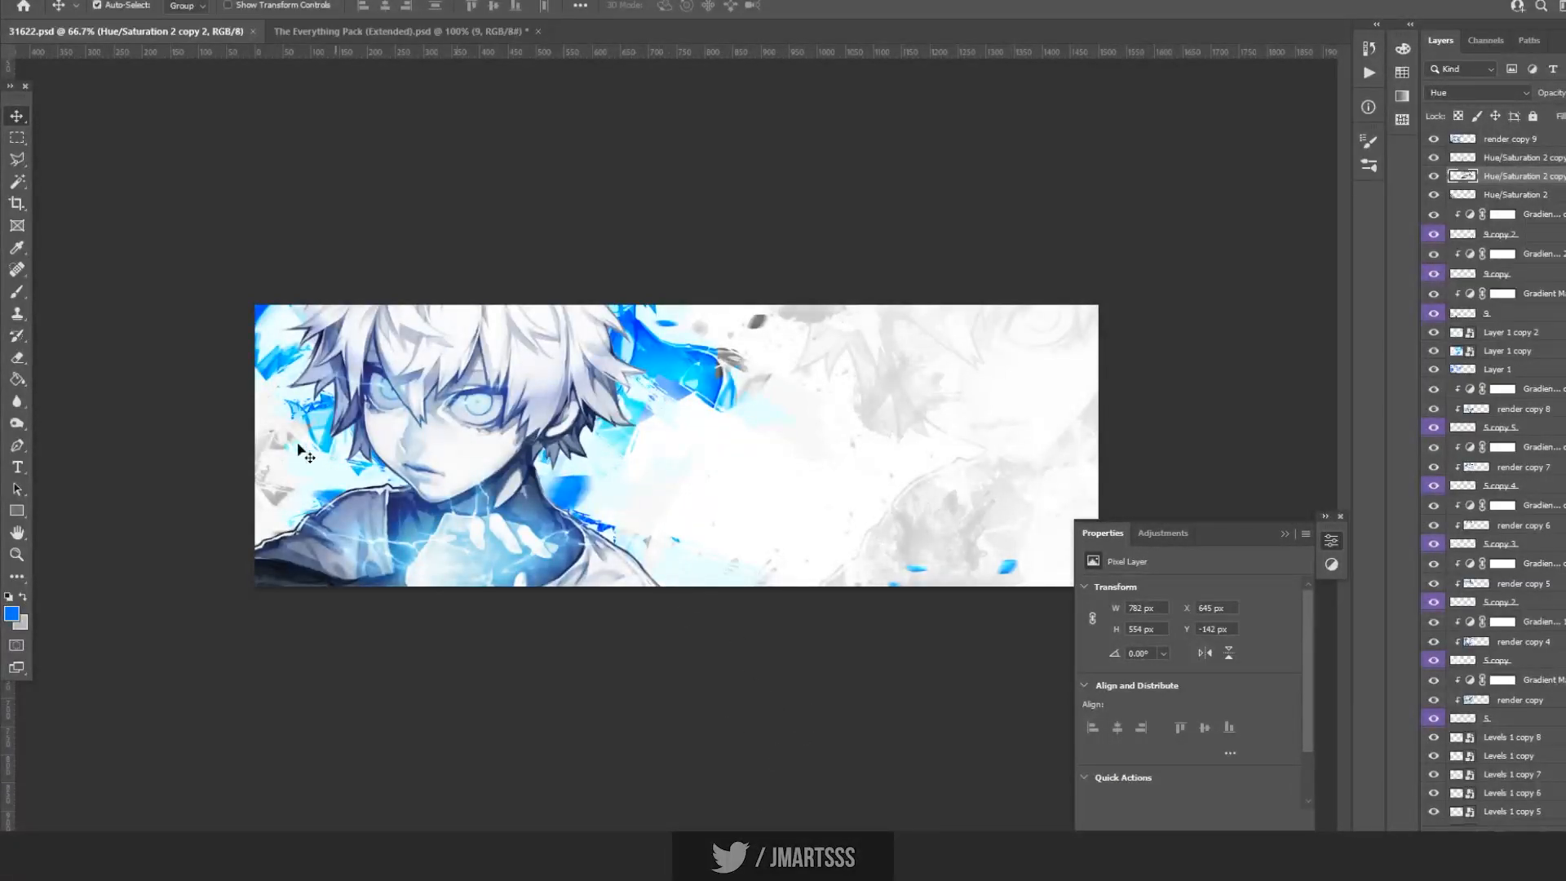
Add a Hue/Saturation adjustment clipped to render copy 9 with saturation +29 and hue -8.
{"action": "left_click", "coordinate": [426, 415]}
{"action": "left_click", "coordinate": [1522, 819]}
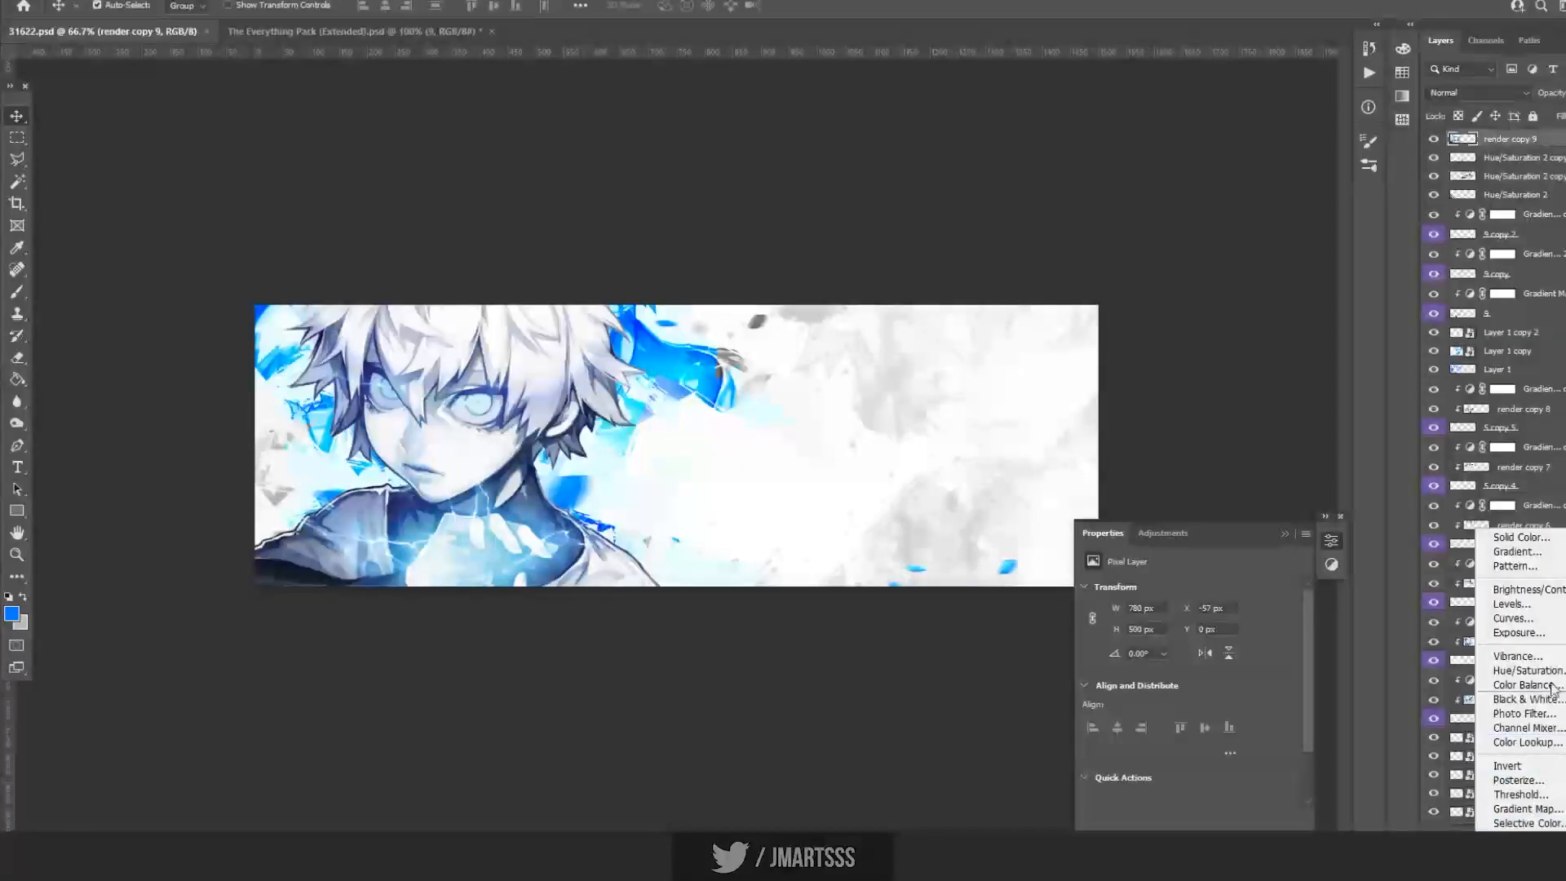
{"action": "left_click", "coordinate": [1526, 675]}
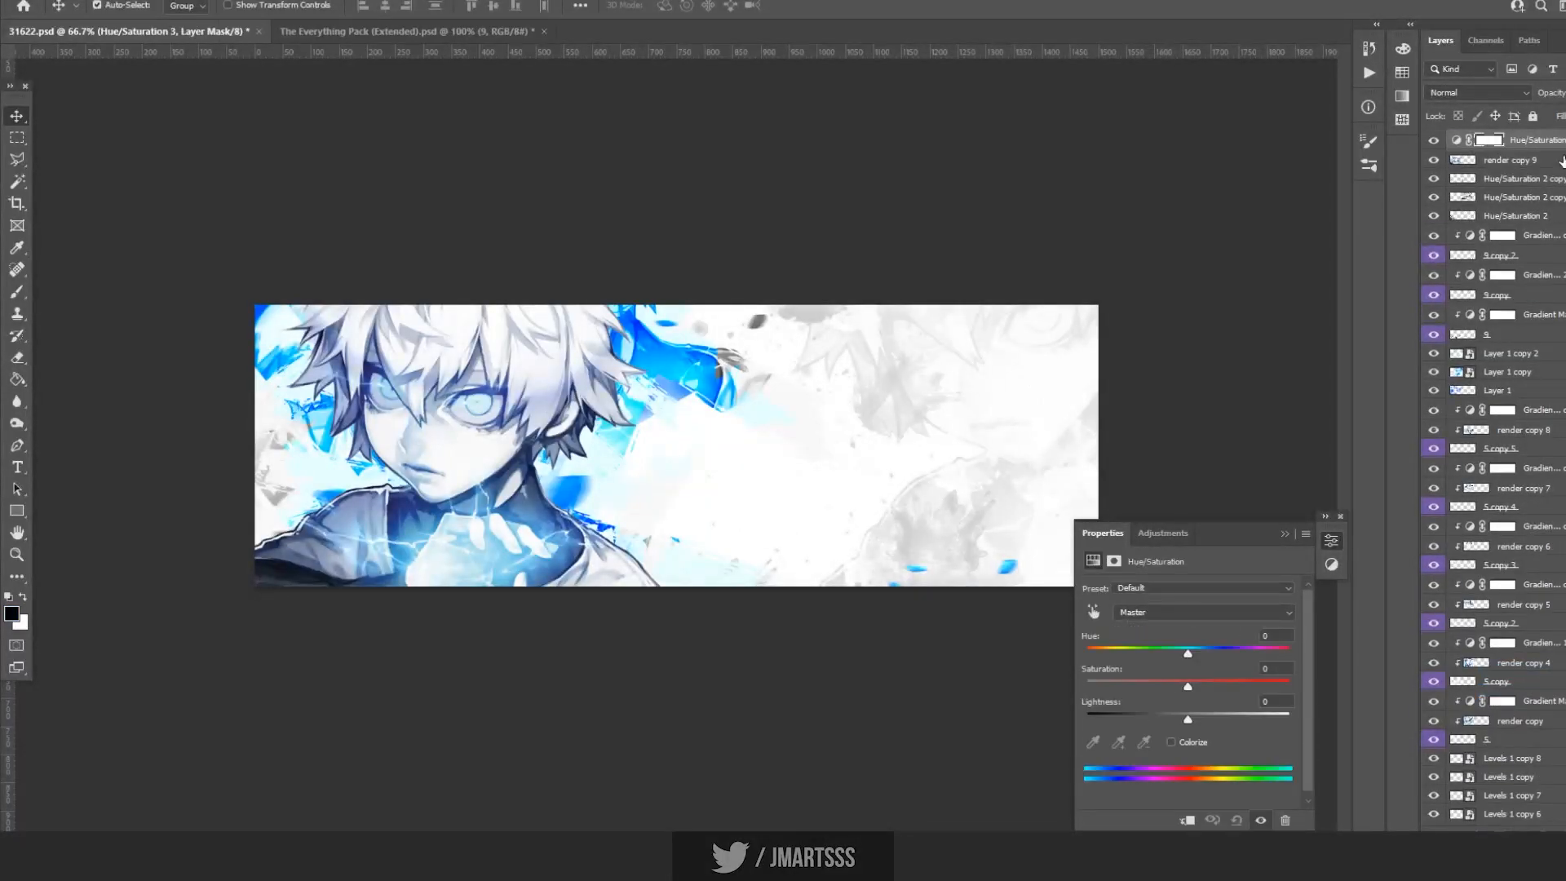
{"action": "key", "text": "ctrl+alt+g"}
{"action": "left_click_drag", "start_coordinate": [1188, 686], "coordinate": [1238, 686]}
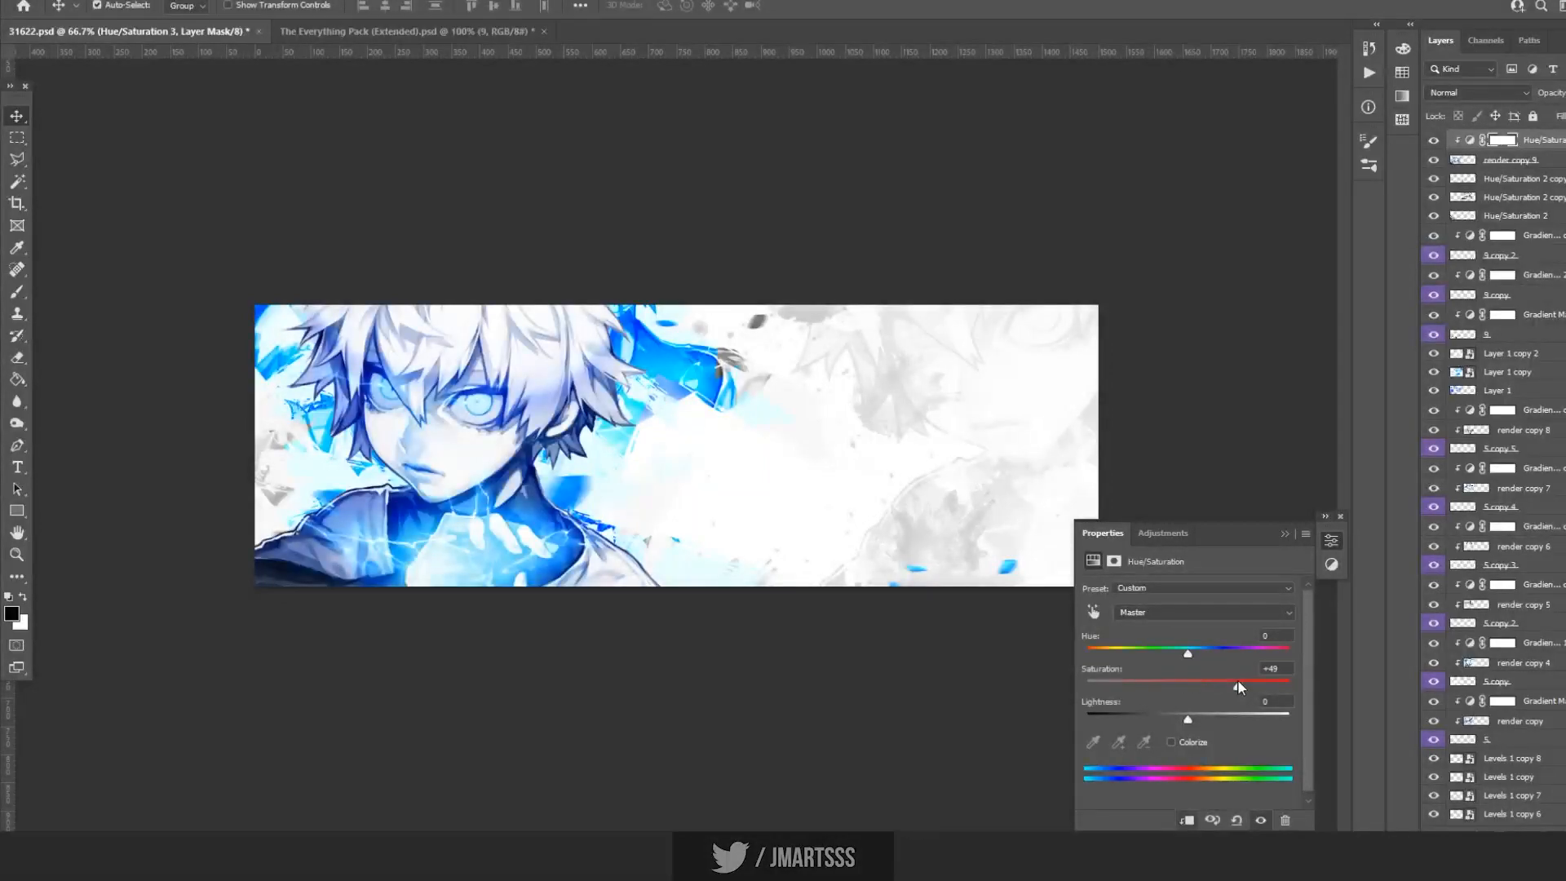
{"action": "left_click_drag", "start_coordinate": [1222, 682], "coordinate": [1182, 649]}
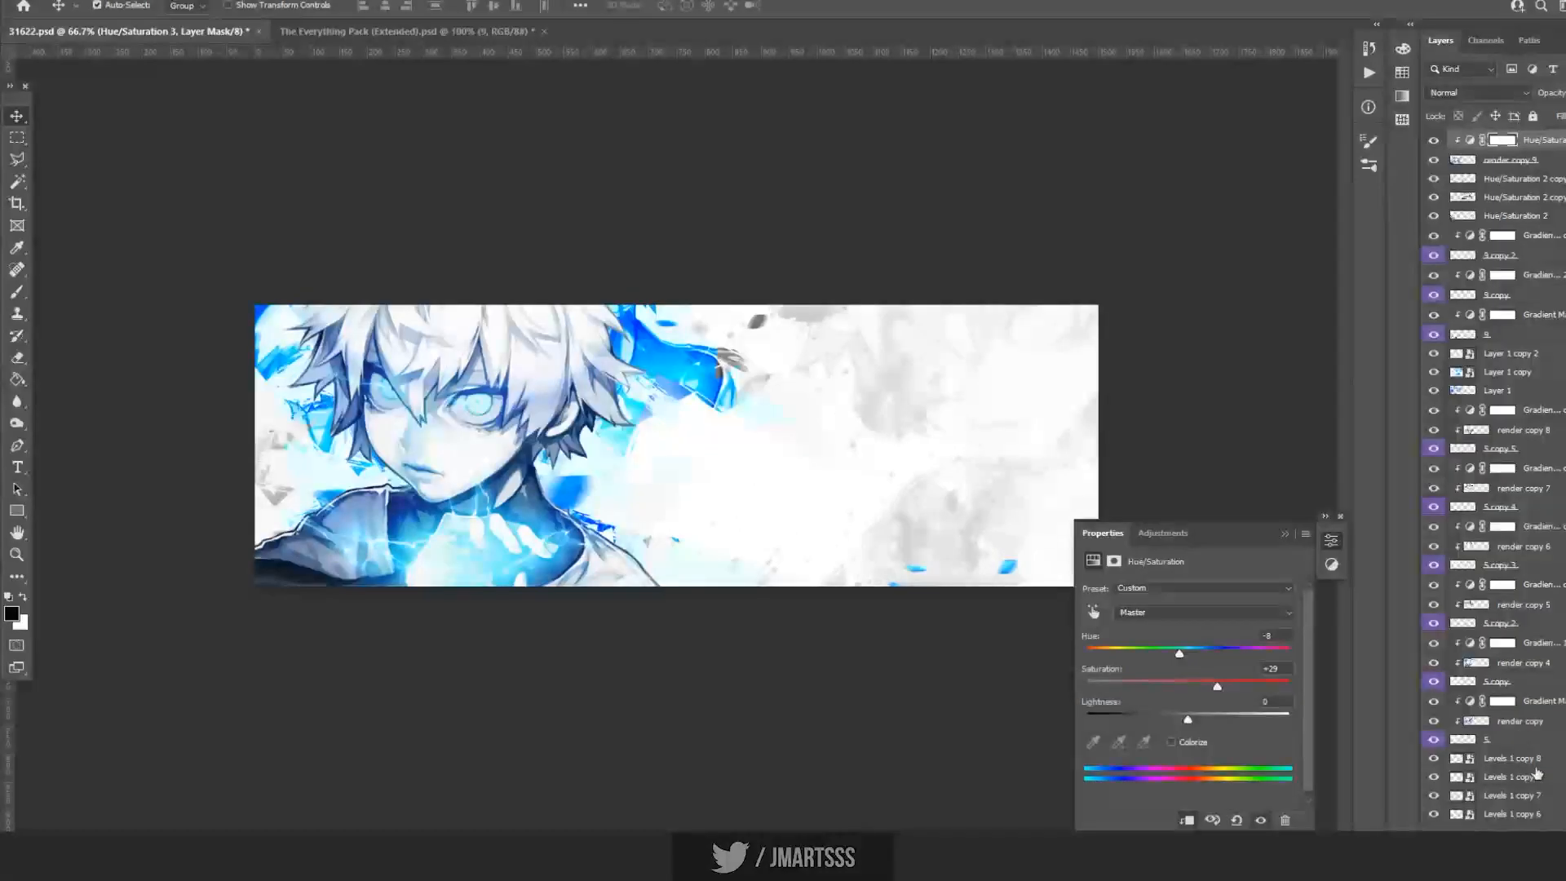
Create a new layer clipped to the character render and paint soft blue spots over both eyes.
{"action": "key", "text": "ctrl+shift+alt+n"}
{"action": "left_click", "coordinate": [1532, 143], "text": "alt"}
{"action": "key", "text": "b"}
{"action": "left_click", "coordinate": [487, 397]}
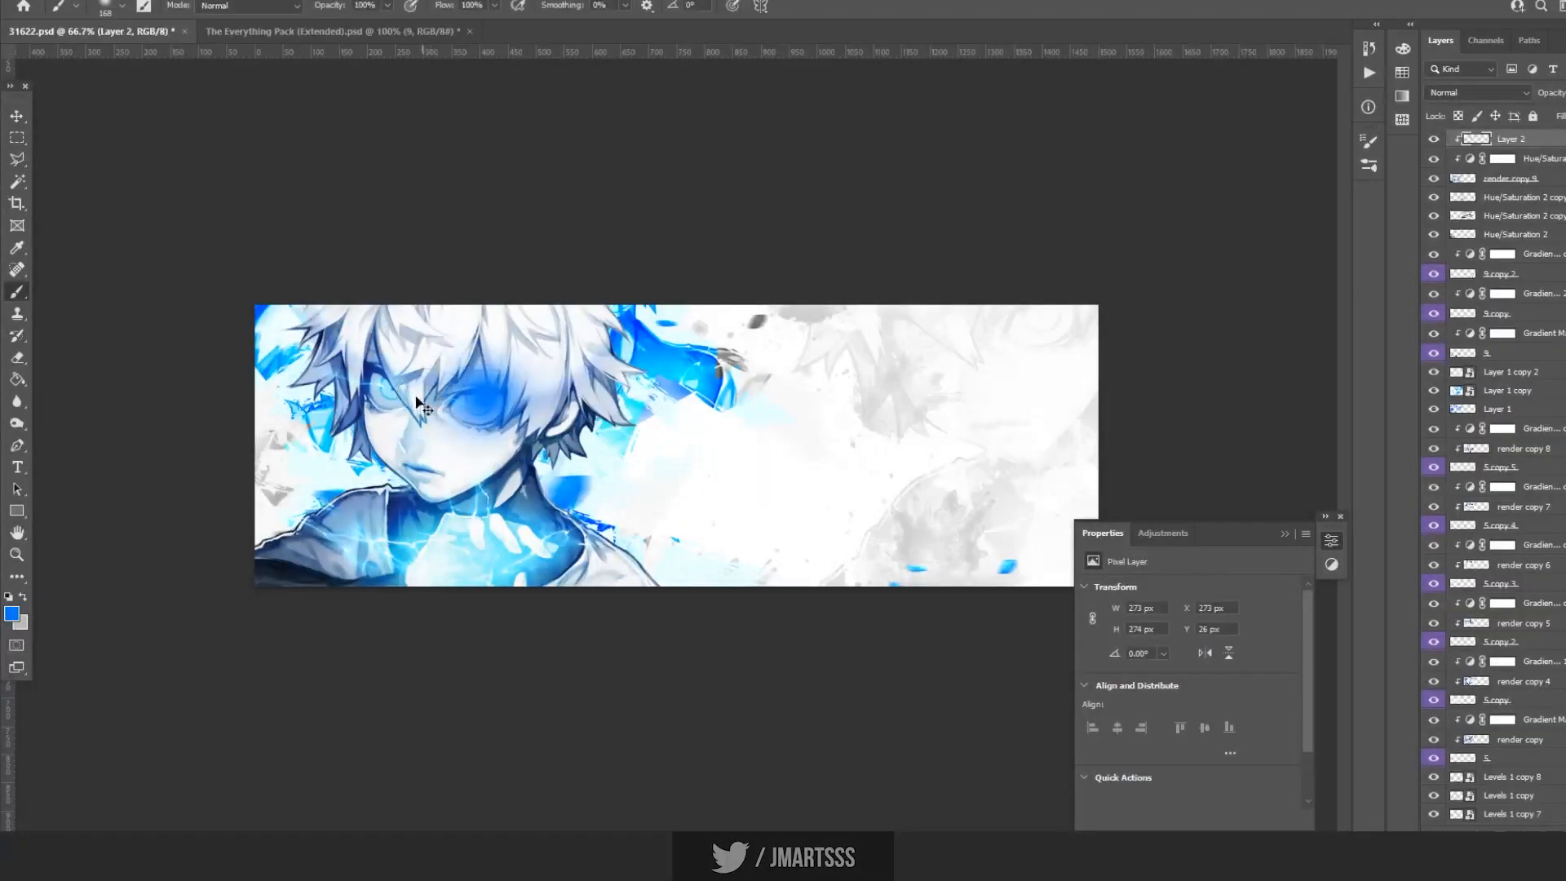
{"action": "key", "text": "ctrl+z"}
{"action": "left_click", "coordinate": [385, 391]}
{"action": "left_click", "coordinate": [476, 410]}
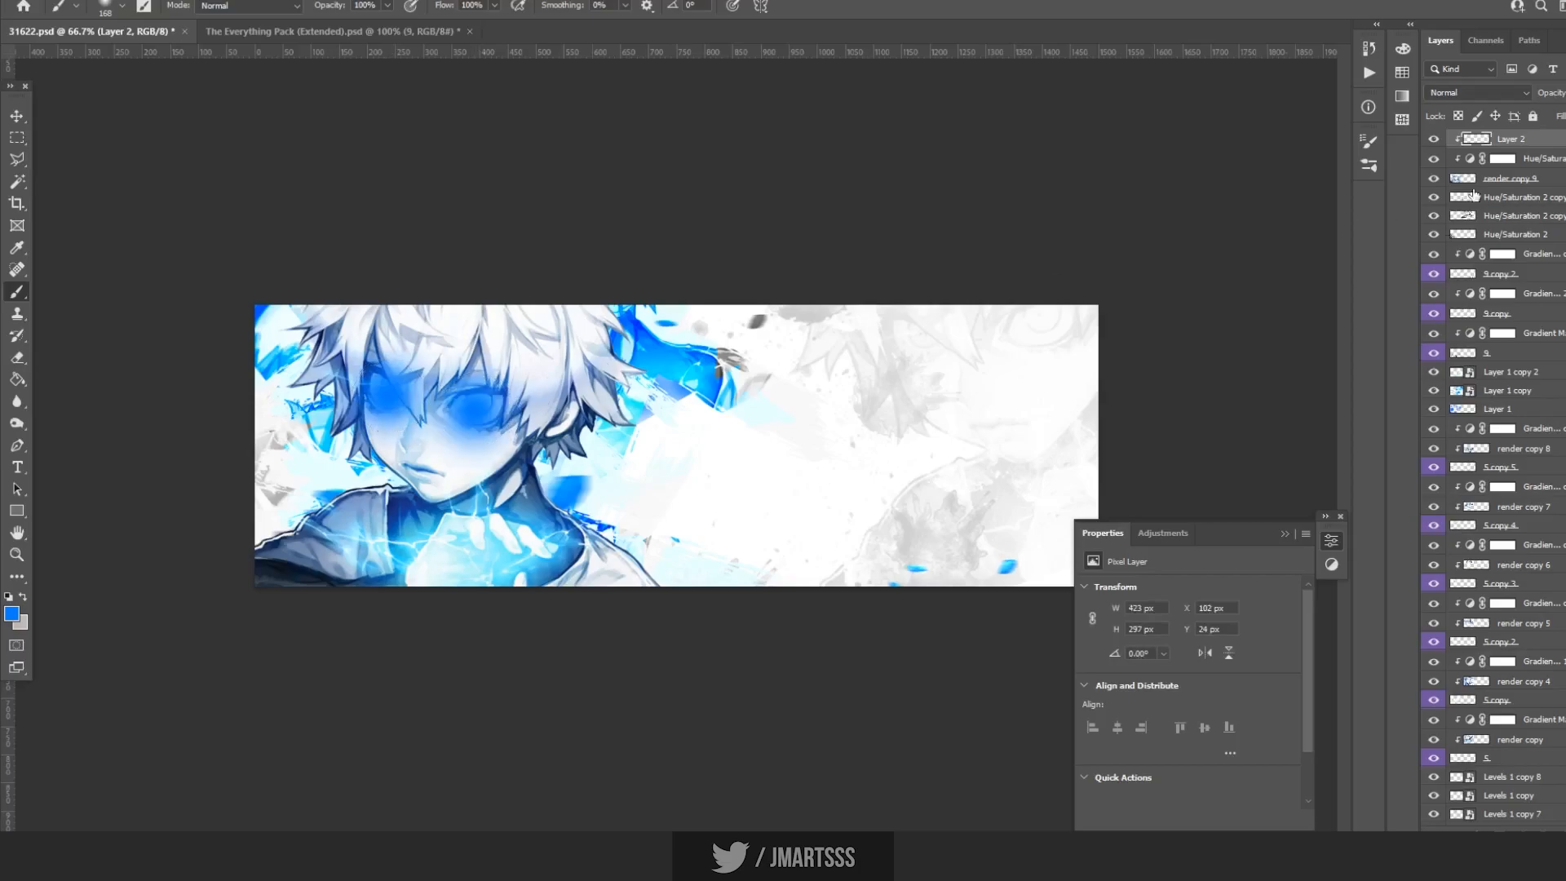
Set Layer 2's blend mode to Screen and paint blue glow over the character's hands and the lightning around them.
{"action": "left_click", "coordinate": [1477, 92]}
{"action": "left_click", "coordinate": [1468, 232]}
{"action": "left_click", "coordinate": [445, 565]}
{"action": "left_click", "coordinate": [419, 535]}
{"action": "left_click", "coordinate": [513, 516]}
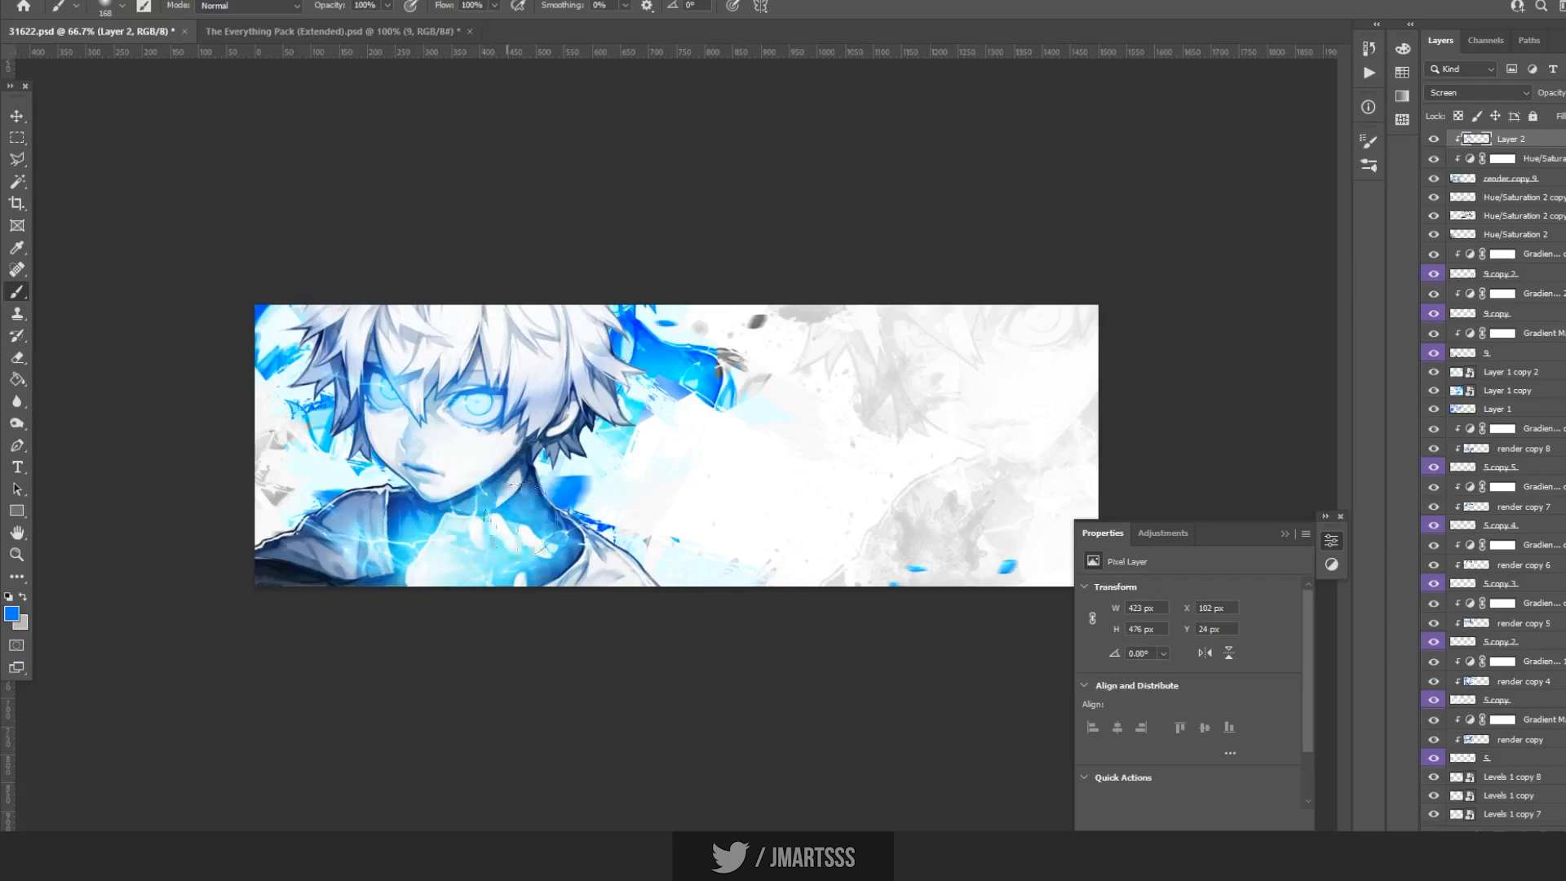
Paint more blue glow on Layer 2 along both outer sides of the character's hair, undoing unwanted dabs.
{"action": "left_click", "coordinate": [277, 551]}
{"action": "key", "text": "ctrl+z"}
{"action": "left_click", "coordinate": [271, 540]}
{"action": "key", "text": "ctrl+z"}
{"action": "left_click", "coordinate": [626, 419]}
{"action": "left_click", "coordinate": [643, 303]}
{"action": "left_click", "coordinate": [555, 480]}
{"action": "key", "text": "ctrl+z"}
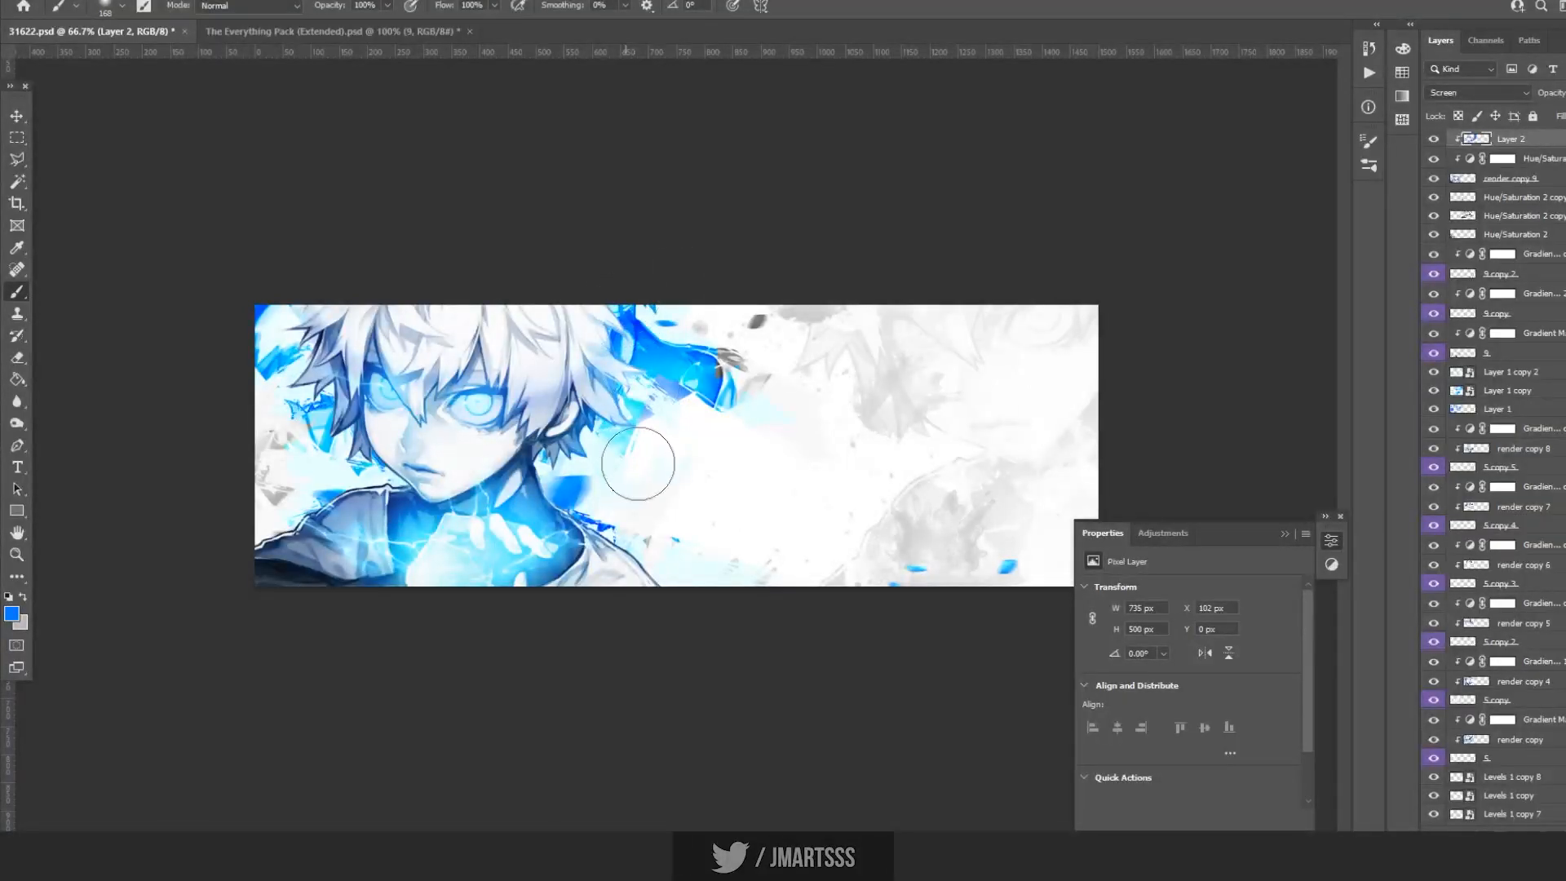
{"action": "left_click_drag", "start_coordinate": [327, 415], "coordinate": [304, 320]}
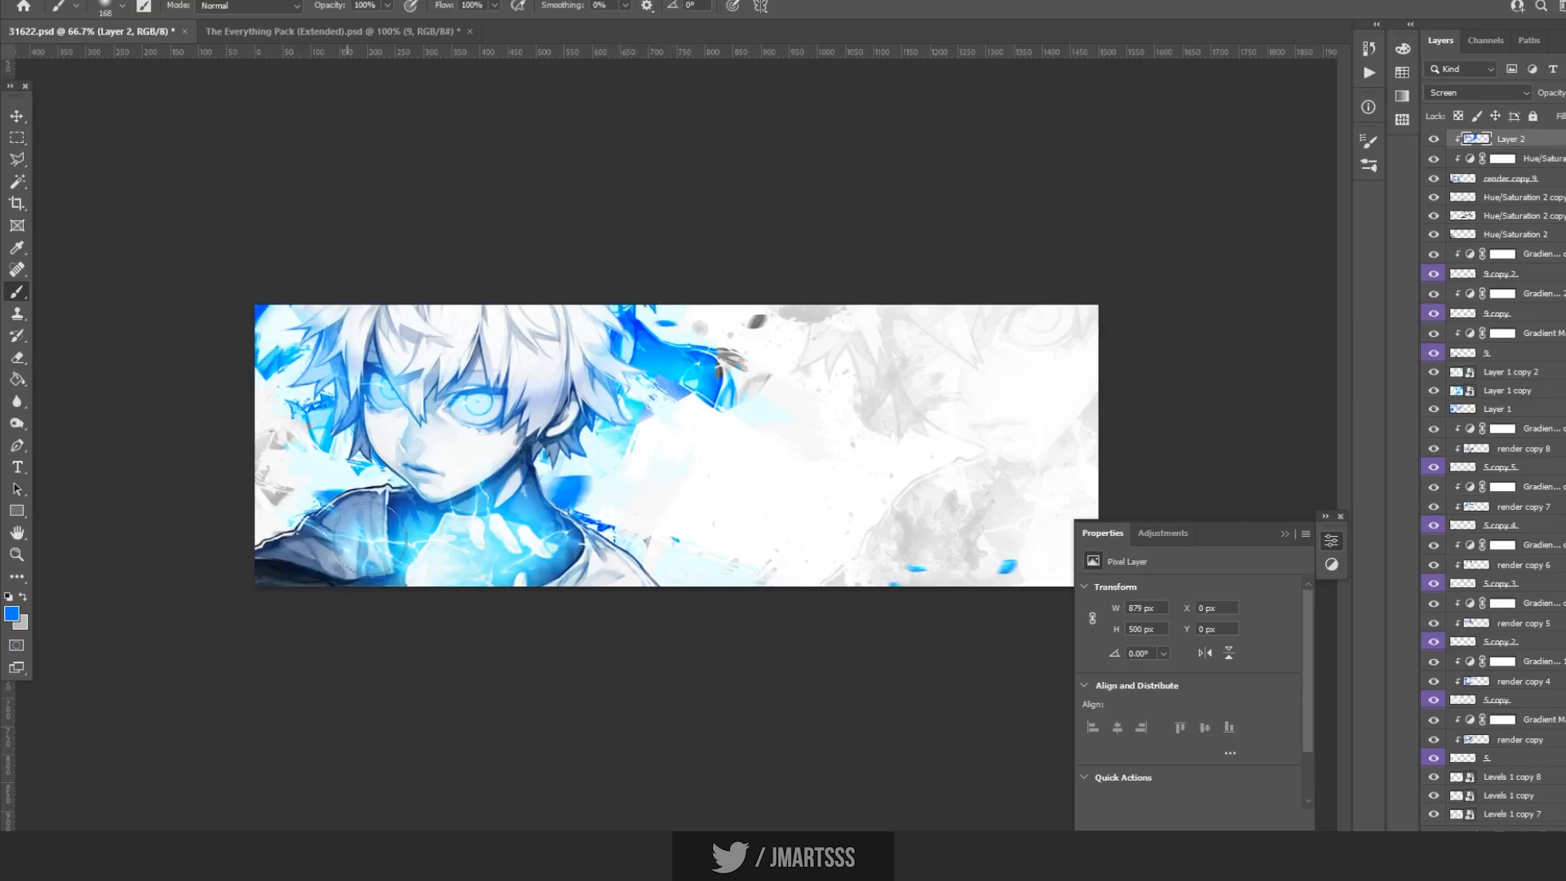
Create another layer clipped to the character and paint blue with a larger soft brush over the hair edges and clothing.
{"action": "key", "text": "ctrl+shift+alt+n"}
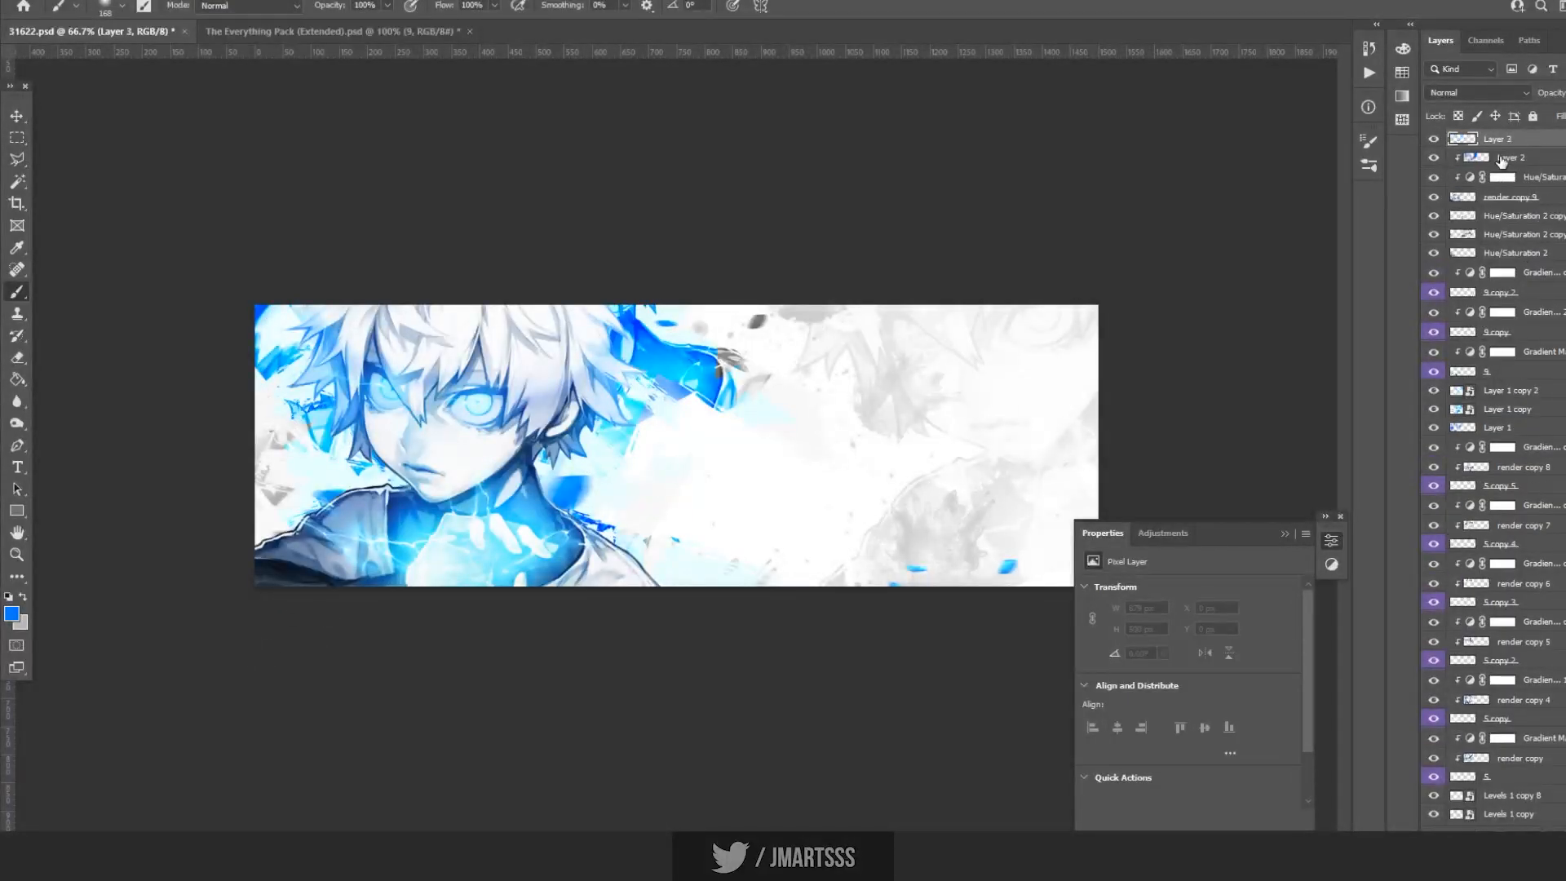
{"action": "left_click", "coordinate": [1504, 142], "text": "alt"}
{"action": "left_click", "coordinate": [115, 8]}
{"action": "left_click_drag", "start_coordinate": [168, 61], "coordinate": [179, 62]}
{"action": "left_click_drag", "start_coordinate": [622, 427], "coordinate": [637, 314]}
{"action": "left_click_drag", "start_coordinate": [574, 543], "coordinate": [709, 620]}
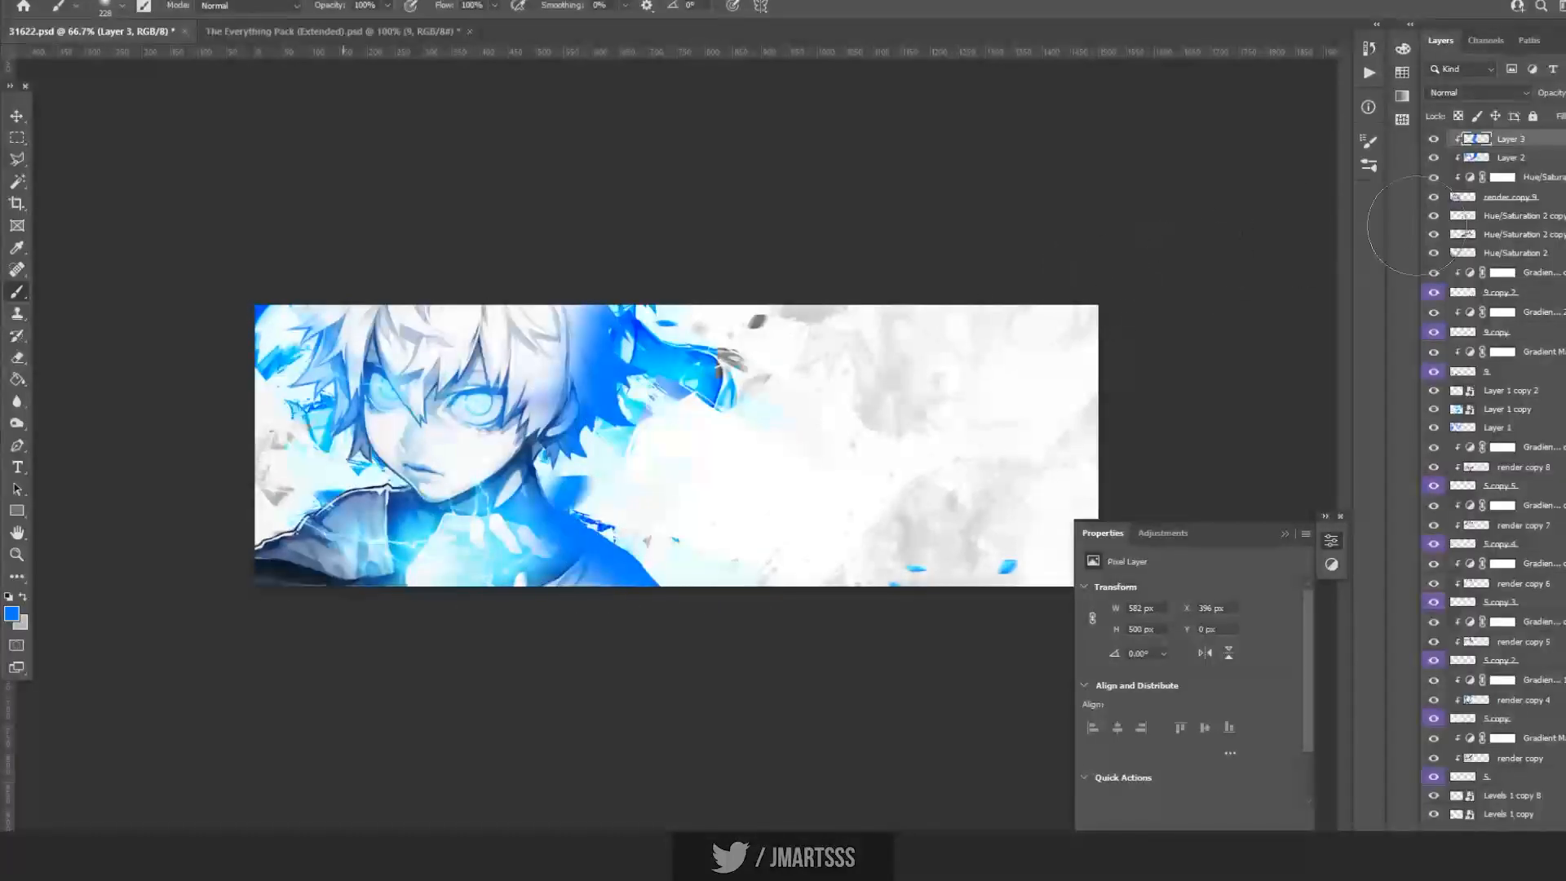
{"action": "left_click_drag", "start_coordinate": [359, 522], "coordinate": [301, 542]}
{"action": "left_click_drag", "start_coordinate": [350, 494], "coordinate": [265, 299]}
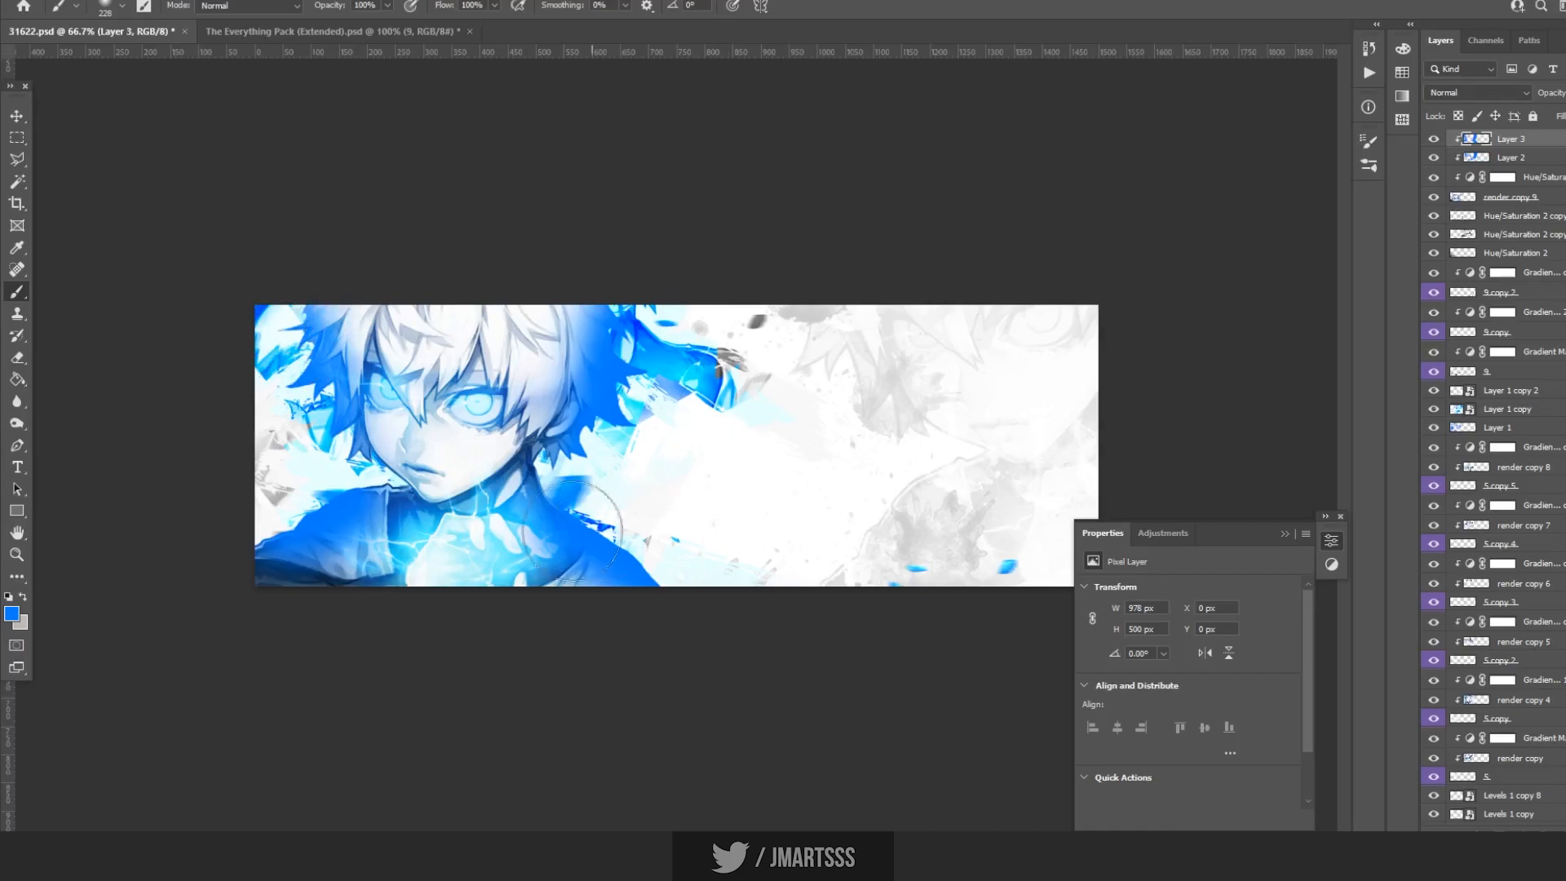
Set Layer 3's blend mode to Screen, compare it on and off, lower its opacity, and save the file.
{"action": "left_click", "coordinate": [1436, 94]}
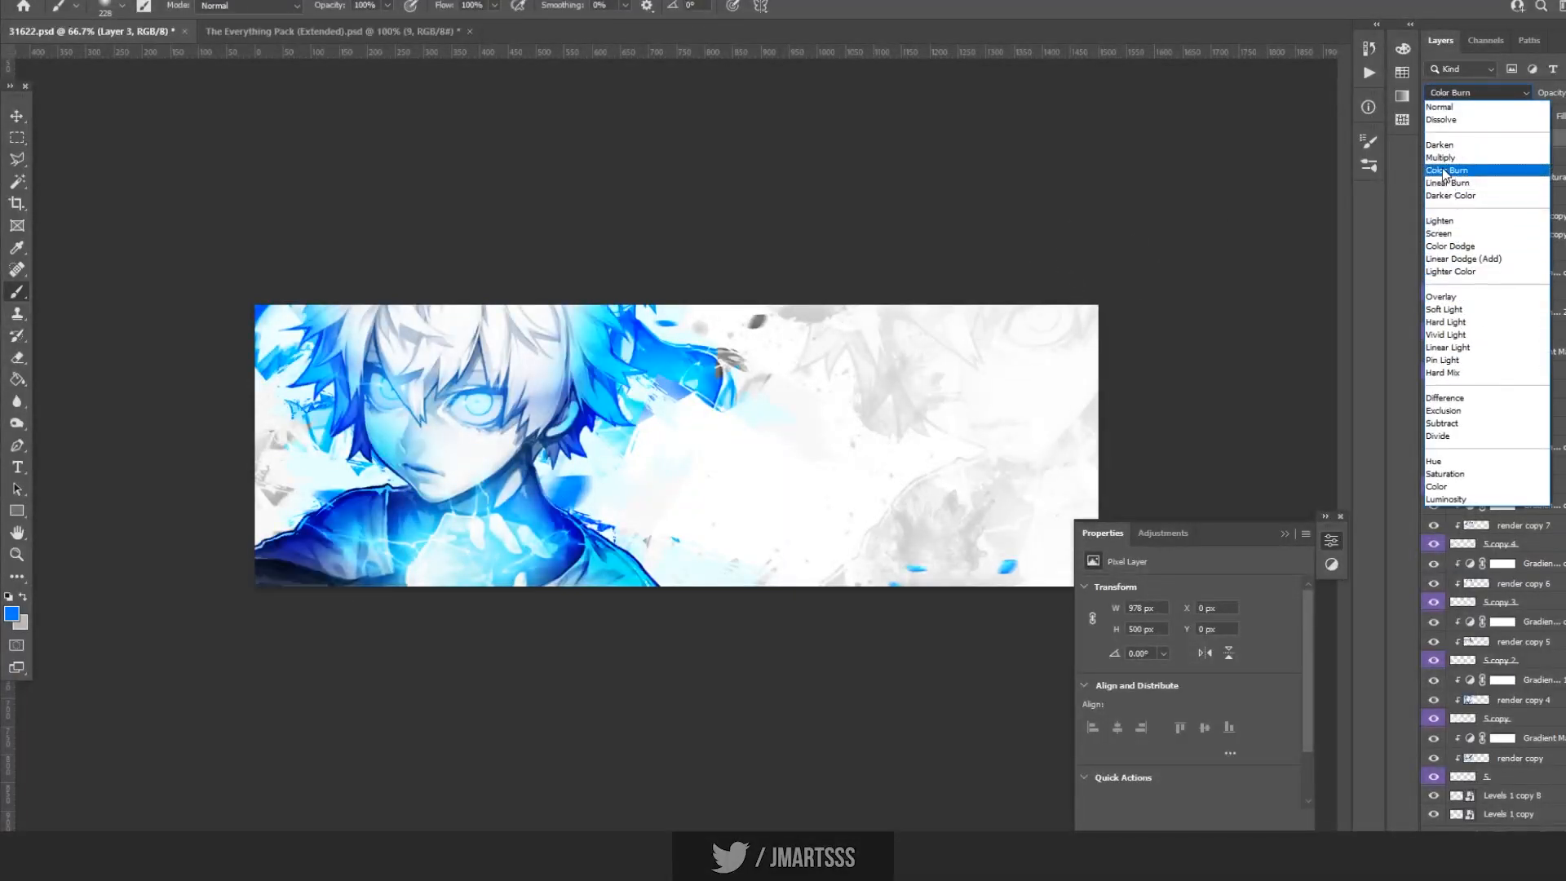
{"action": "left_click", "coordinate": [1439, 233]}
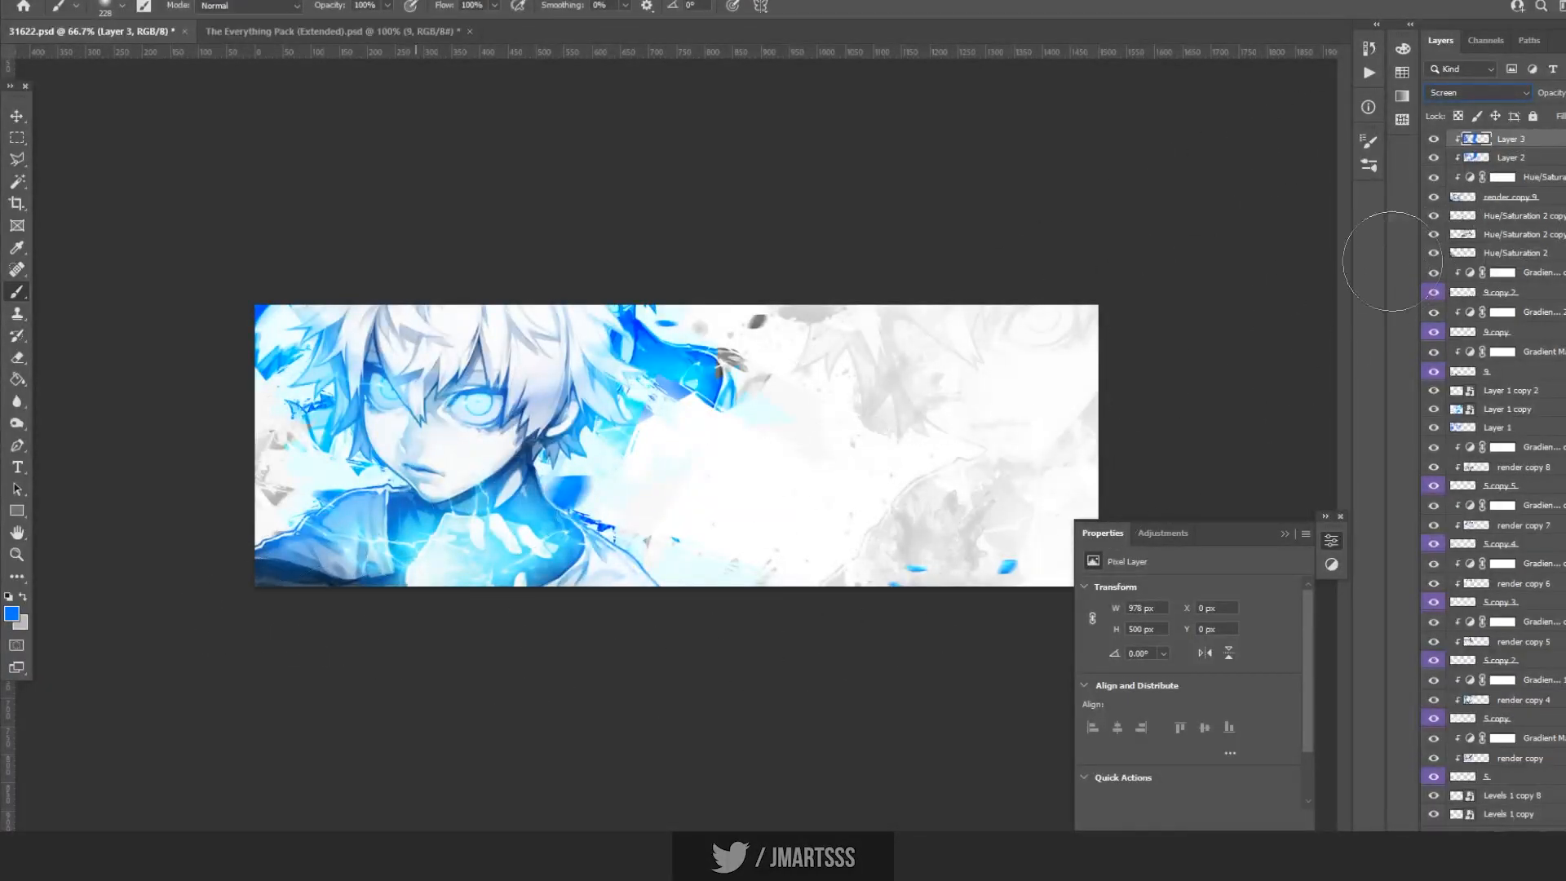
{"action": "left_click", "coordinate": [1434, 142]}
{"action": "left_click", "coordinate": [1434, 142]}
{"action": "left_click", "coordinate": [1434, 142]}
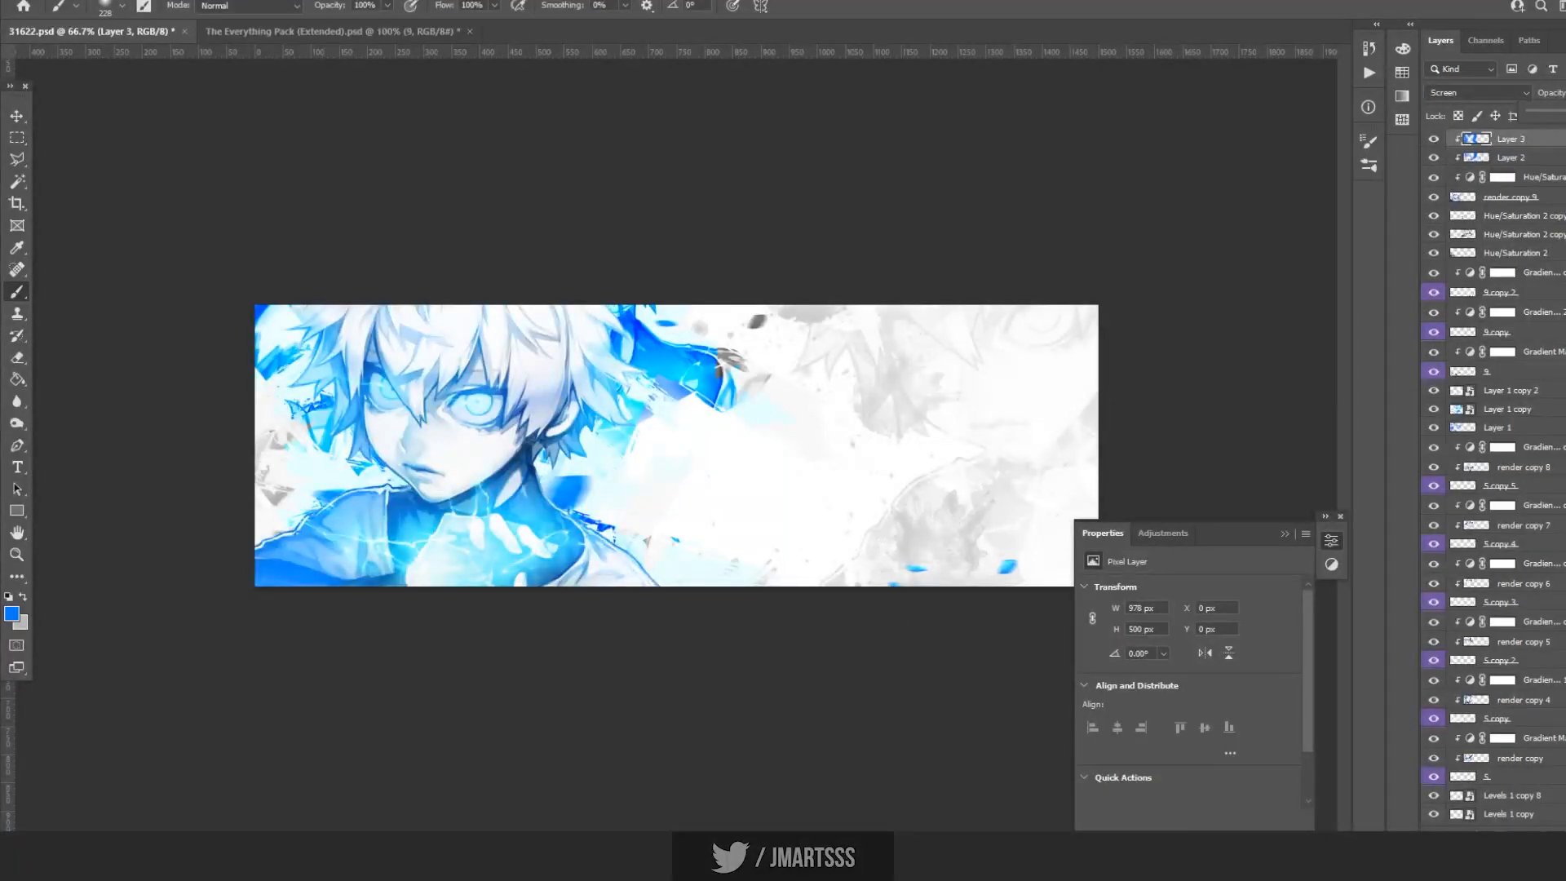
{"action": "left_click", "coordinate": [600, 347], "text": "ctrl"}
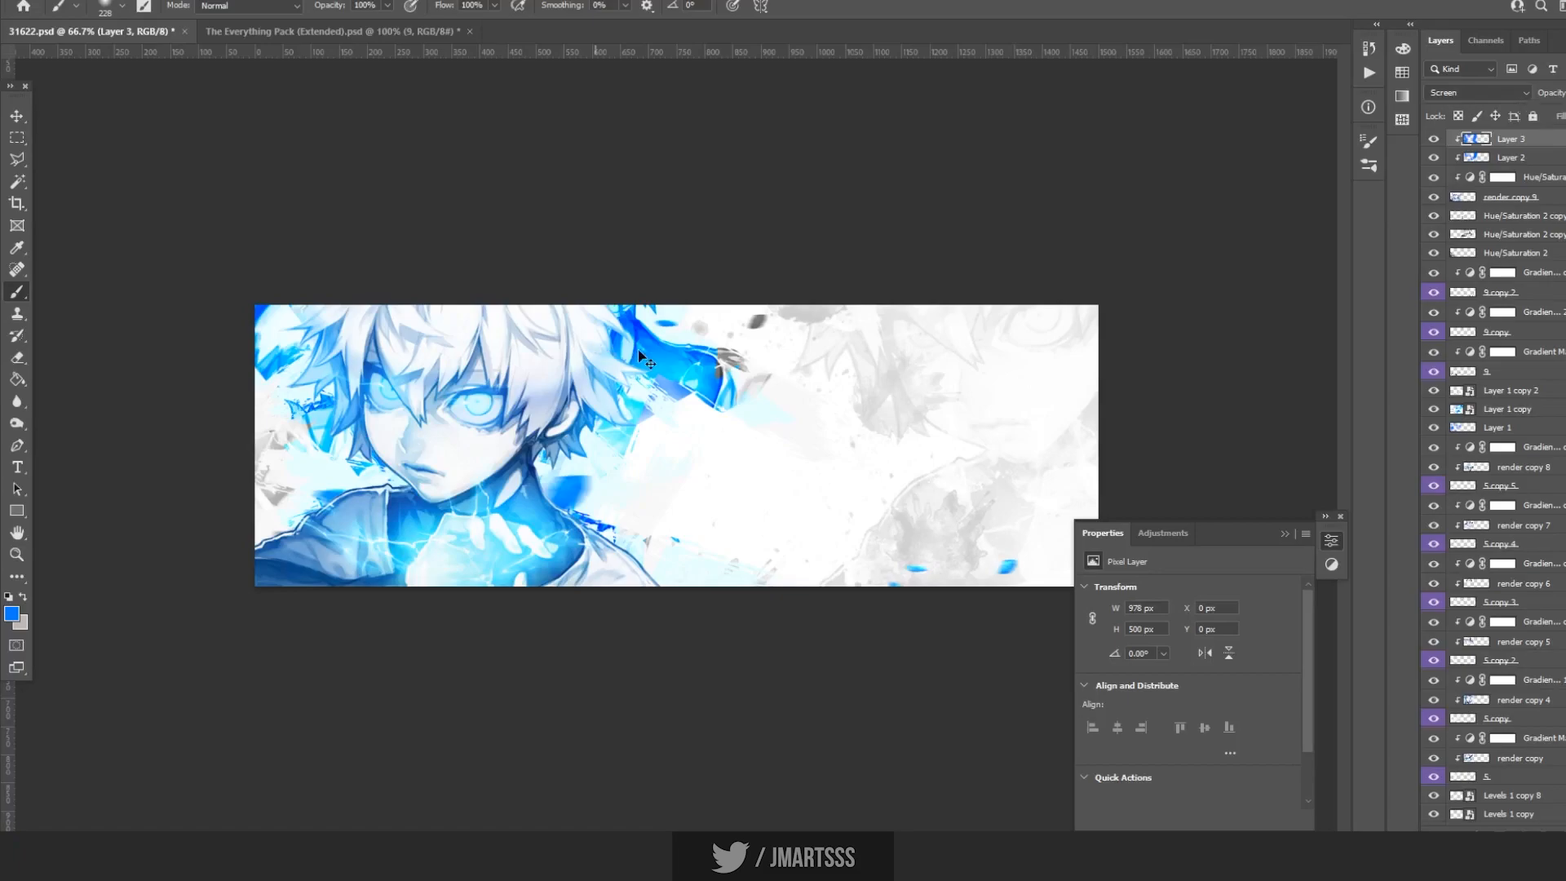
{"action": "key", "text": "ctrl+s"}
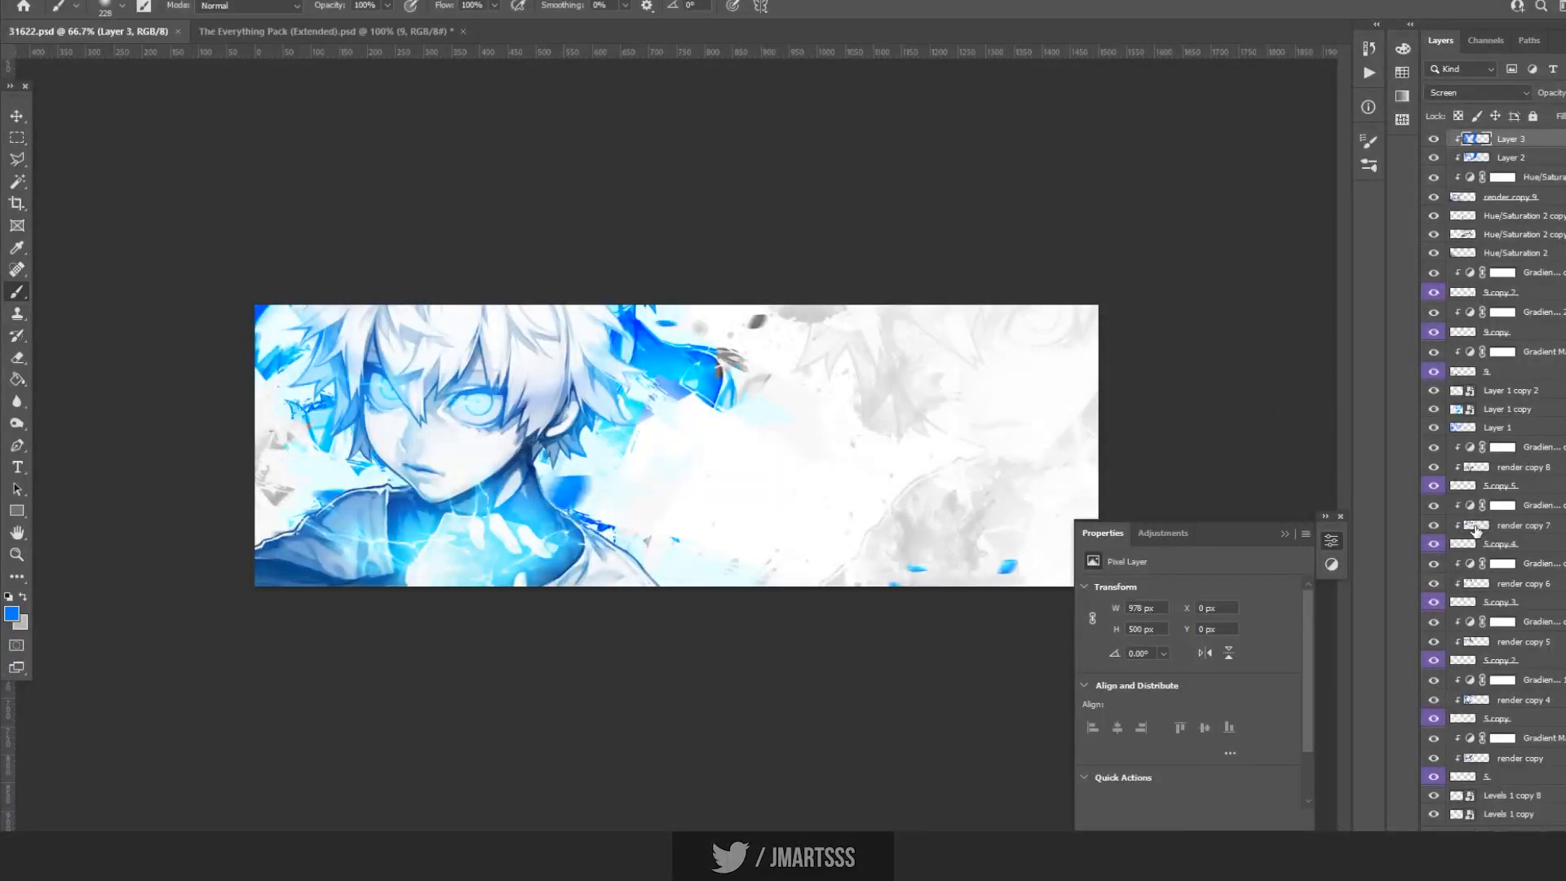
Duplicate the Levels 1 copy 7 splatter smart object and move the duplicate to the top of the layer stack.
{"action": "scroll", "coordinate": [1476, 530], "scroll_direction": "down", "scroll_amount": 3}
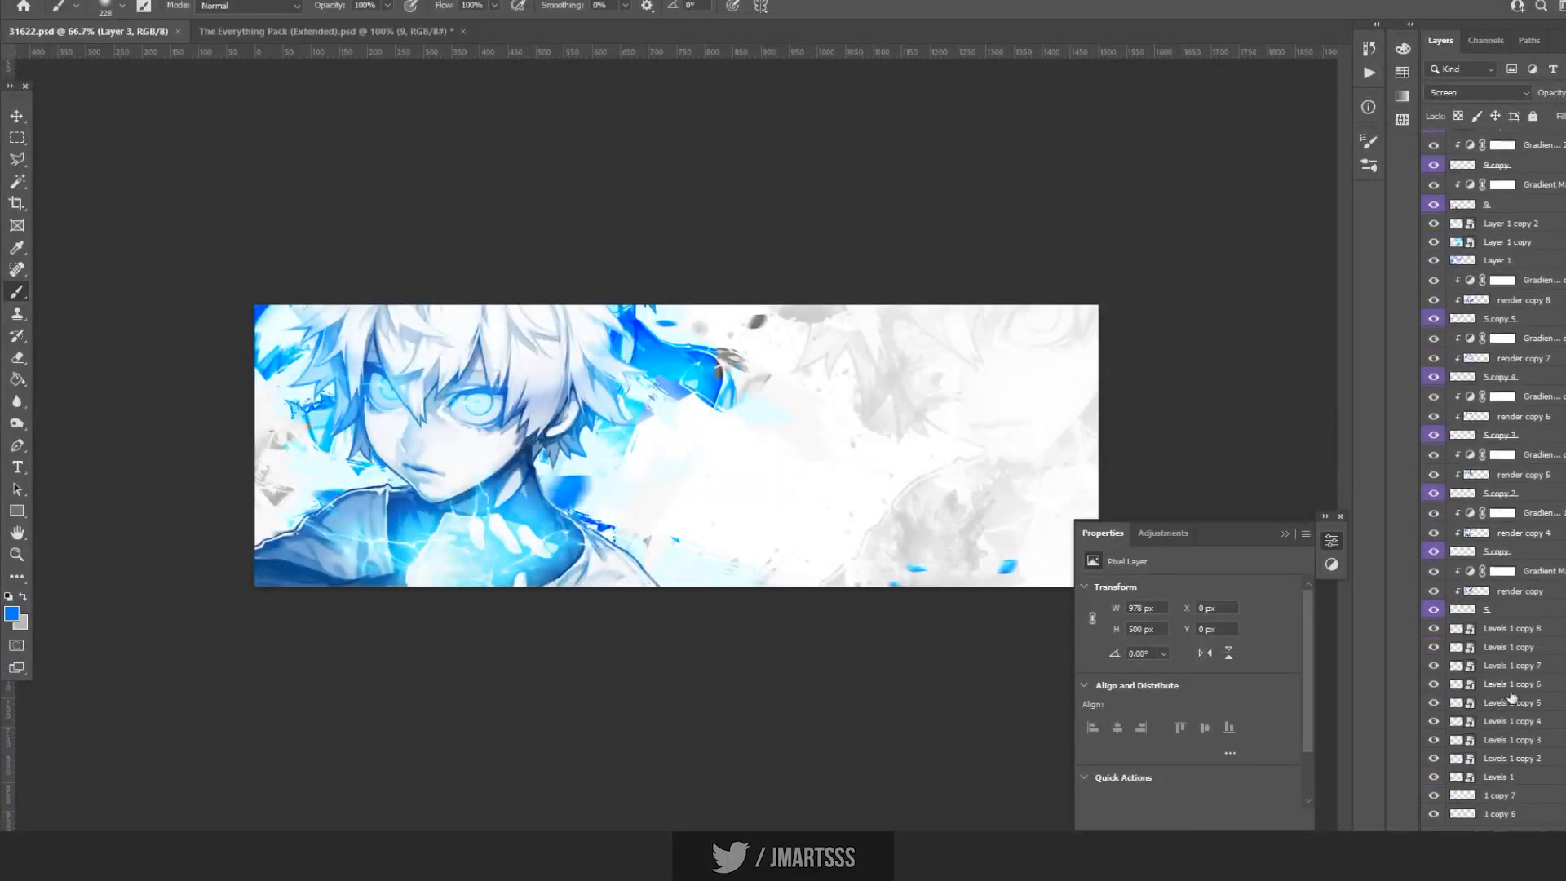
{"action": "left_click", "coordinate": [1516, 667]}
{"action": "left_click", "coordinate": [1438, 681]}
{"action": "left_click", "coordinate": [1437, 682]}
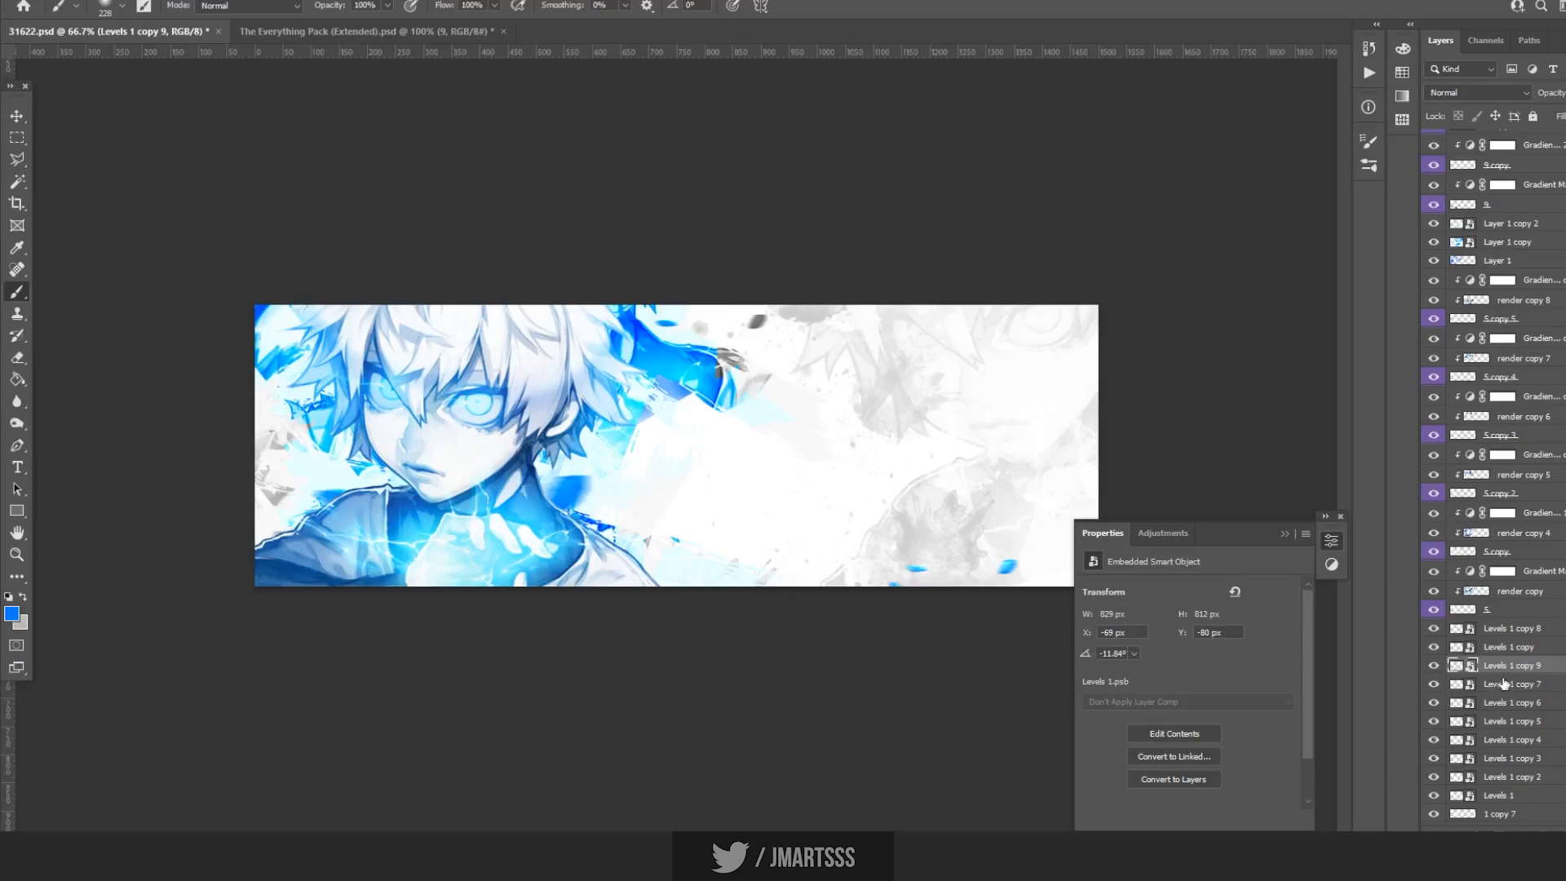
{"action": "key", "text": "ctrl+j"}
{"action": "left_click_drag", "start_coordinate": [1501, 678], "coordinate": [1541, 135]}
Move the Levels 1 copy 9 splatter over the banner's lower left edge, in front of the character.
{"action": "left_click_drag", "start_coordinate": [434, 551], "coordinate": [669, 596]}
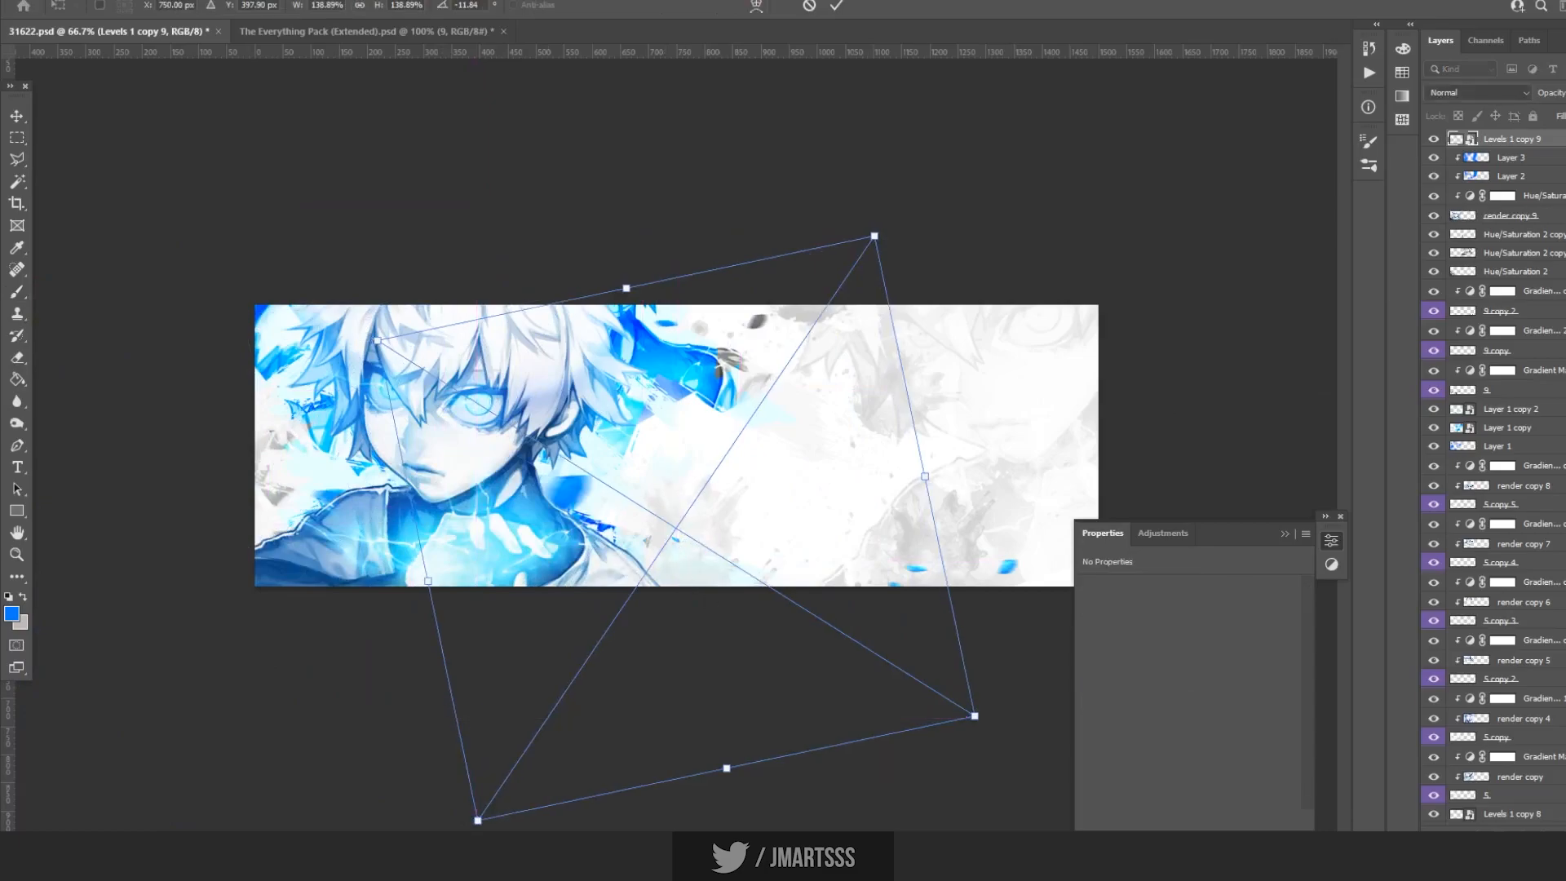
{"action": "key", "text": "Return"}
{"action": "key", "text": "ctrl+t"}
{"action": "mouse_move", "coordinate": [754, 552]}
{"action": "left_mouse_down"}
{"action": "mouse_move", "coordinate": [621, 600]}
{"action": "mouse_move", "coordinate": [695, 620]}
{"action": "mouse_move", "coordinate": [731, 619]}
{"action": "mouse_move", "coordinate": [276, 599]}
{"action": "mouse_move", "coordinate": [286, 545]}
{"action": "mouse_move", "coordinate": [272, 545]}
{"action": "left_mouse_up"}
{"action": "key", "text": "Return"}
{"action": "key", "text": "b"}
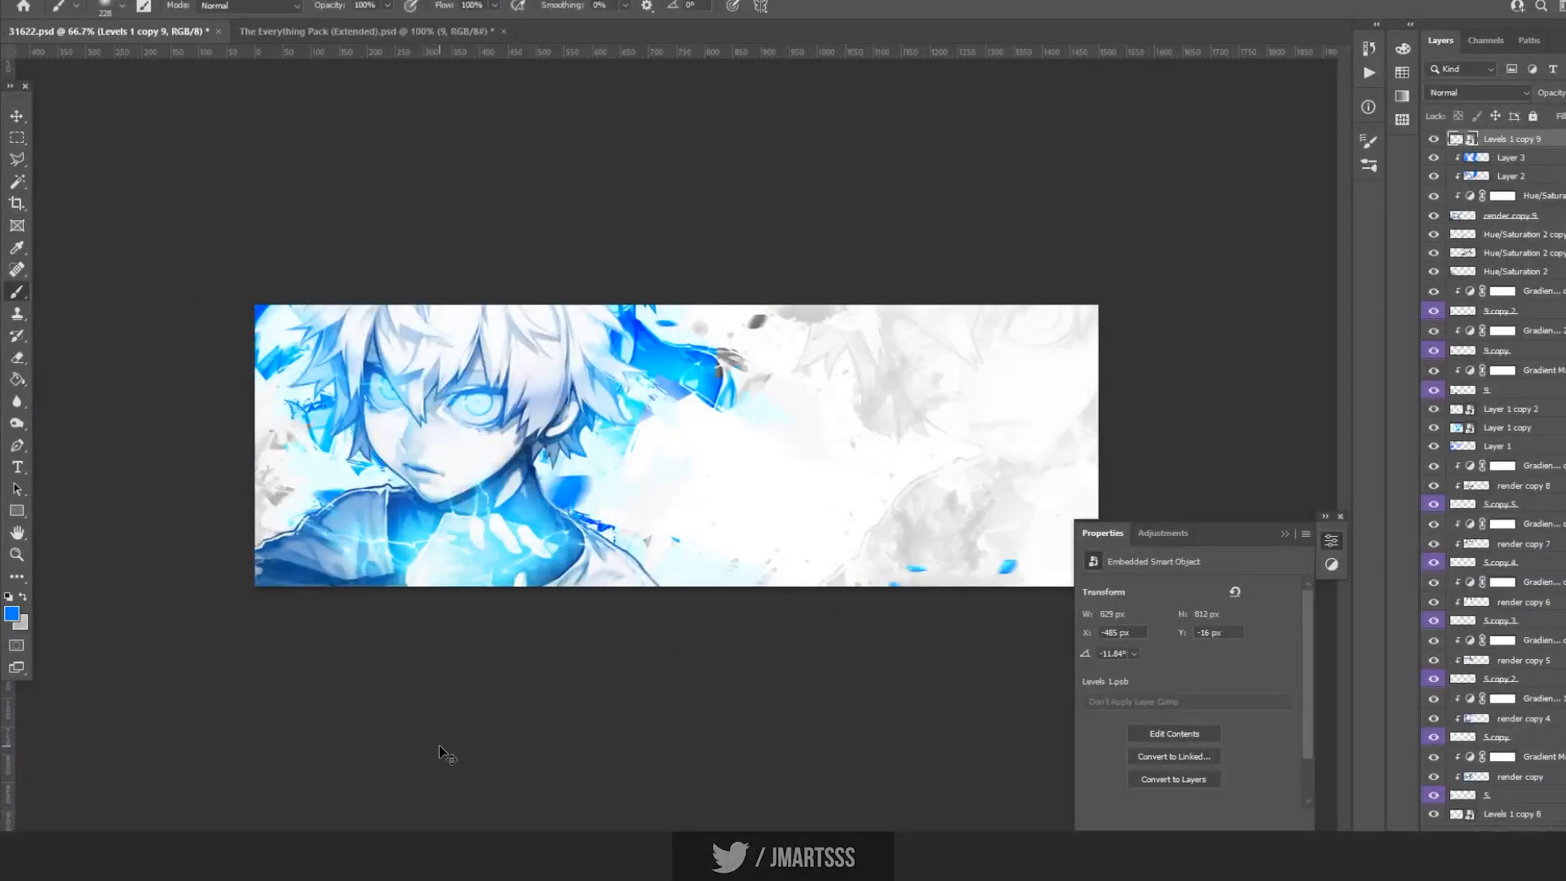
Duplicate the Levels 1 copy 9 splatter, then enlarge, rotate and reposition the duplicate over the character.
{"action": "key", "text": "ctrl+j"}
{"action": "key", "text": "ctrl+t"}
{"action": "left_click_drag", "start_coordinate": [439, 746], "coordinate": [819, 326]}
{"action": "left_click_drag", "start_coordinate": [910, 515], "coordinate": [1007, 140]}
{"action": "mouse_move", "coordinate": [788, 226]}
{"action": "left_mouse_down"}
{"action": "mouse_move", "coordinate": [720, 248]}
{"action": "mouse_move", "coordinate": [748, 307]}
{"action": "mouse_move", "coordinate": [751, 294]}
{"action": "mouse_move", "coordinate": [881, 708]}
{"action": "mouse_move", "coordinate": [500, 586]}
{"action": "mouse_move", "coordinate": [293, 540]}
{"action": "left_mouse_up"}
{"action": "key", "text": "Return"}
{"action": "key", "text": "b"}
Duplicate the Levels 1 copy 10 splatter, place the duplicate between the Hue/Saturation 2 copies below the character, and reposition it.
{"action": "key", "text": "ctrl+j"}
{"action": "key", "text": "ctrl+t"}
{"action": "key", "text": "Return"}
{"action": "left_click_drag", "start_coordinate": [1517, 143], "coordinate": [1554, 278]}
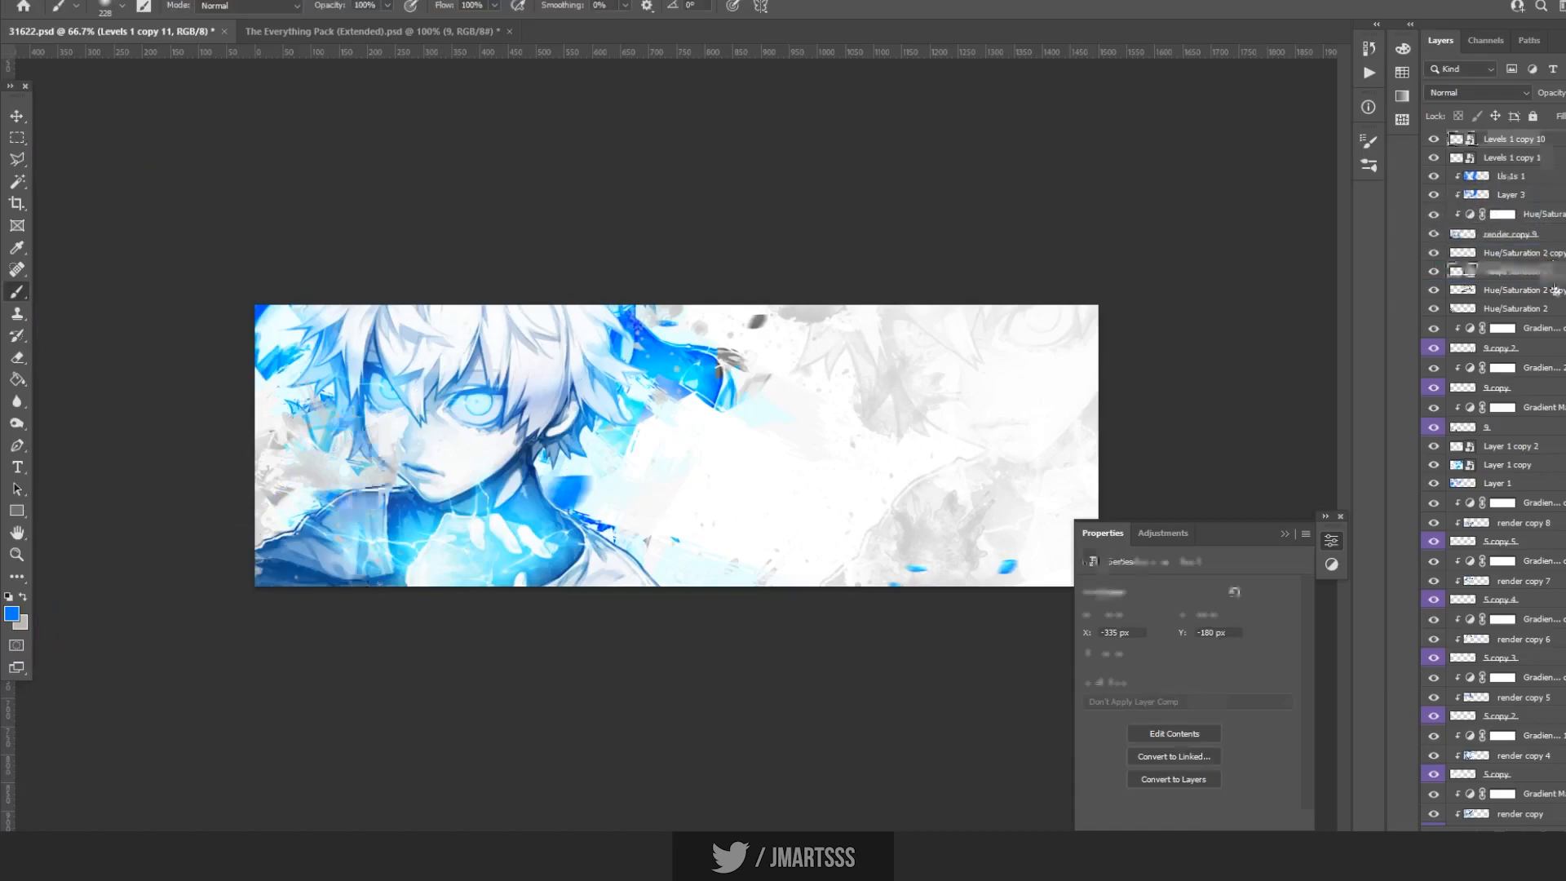
{"action": "key", "text": "ctrl+t"}
{"action": "left_click_drag", "start_coordinate": [376, 493], "coordinate": [428, 586]}
{"action": "key", "text": "Return"}
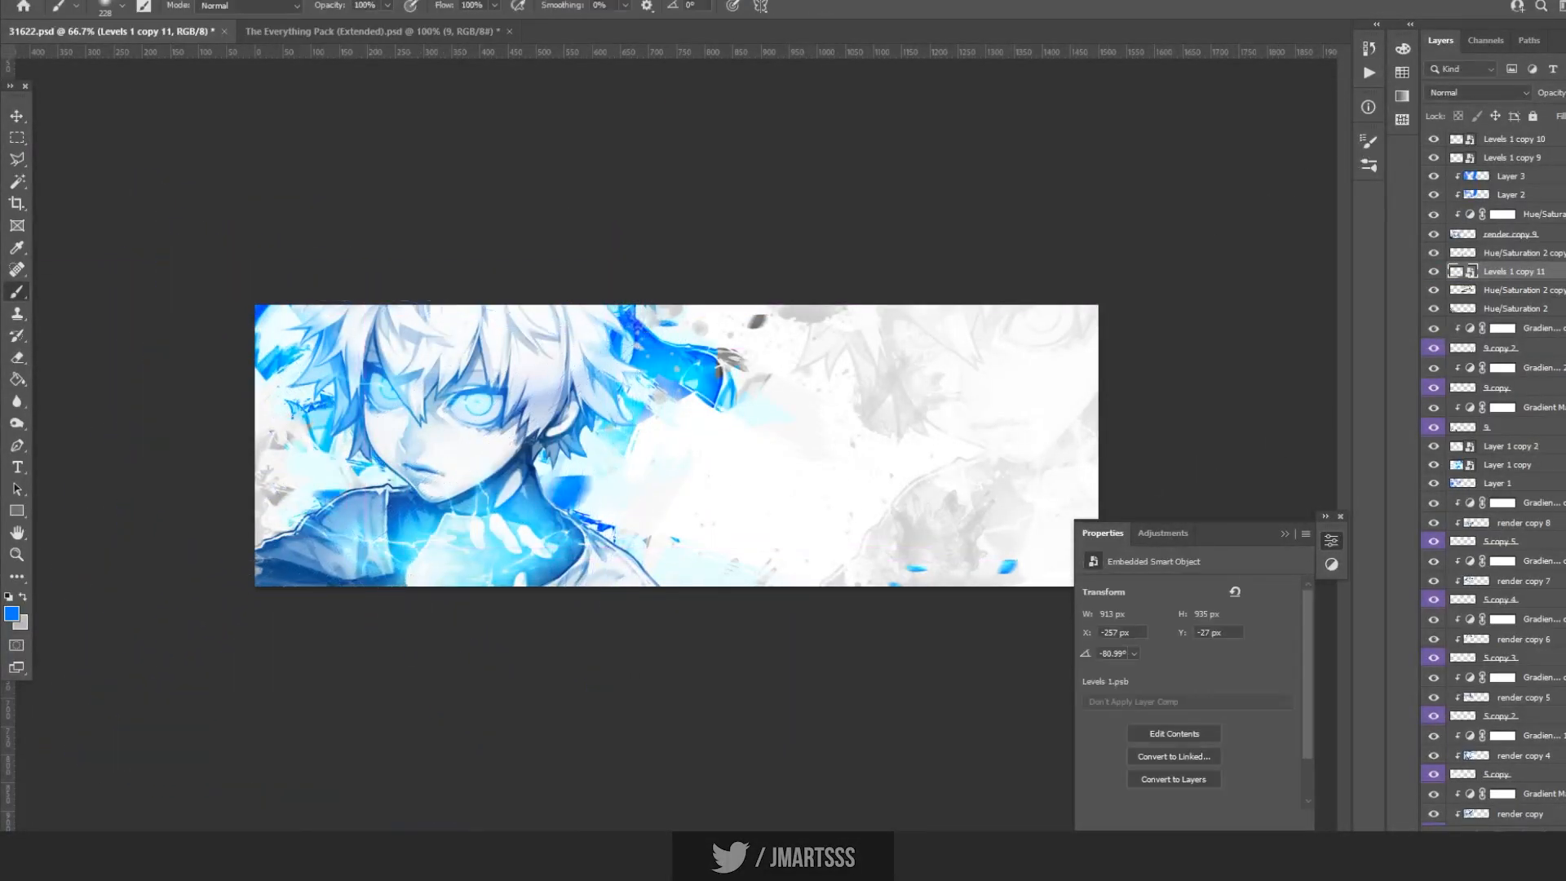
Try another blend mode on Levels 1 copy 11 and set the blend mode of Levels 1 copy 10 to Subtract.
{"action": "left_click", "coordinate": [1489, 93]}
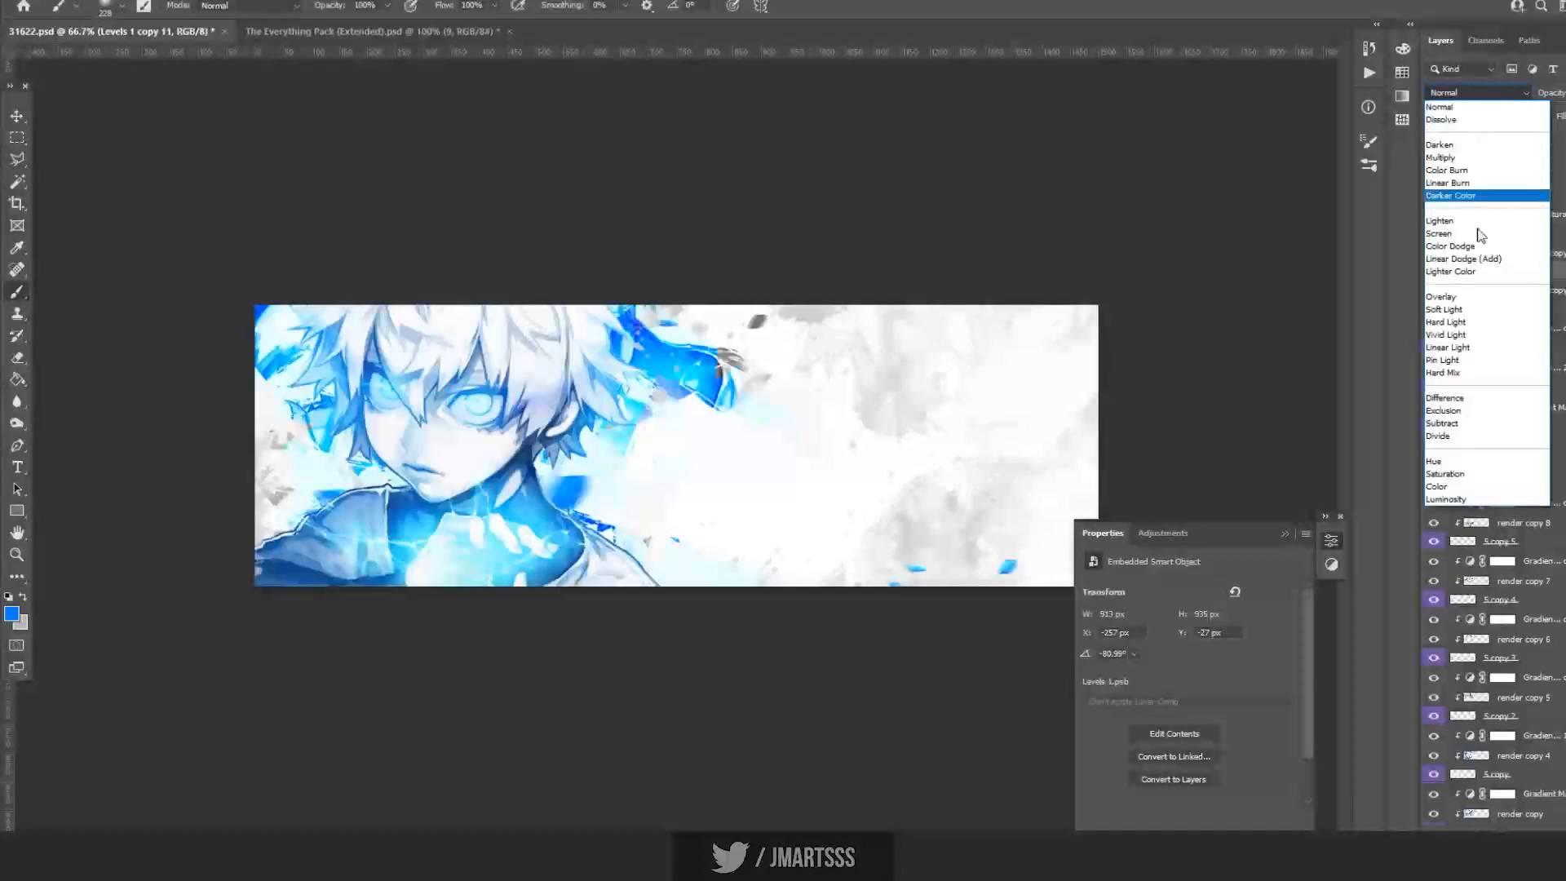
{"action": "left_click", "coordinate": [1484, 392]}
{"action": "left_click", "coordinate": [1470, 147]}
{"action": "left_click", "coordinate": [1437, 142]}
{"action": "left_click", "coordinate": [1451, 98]}
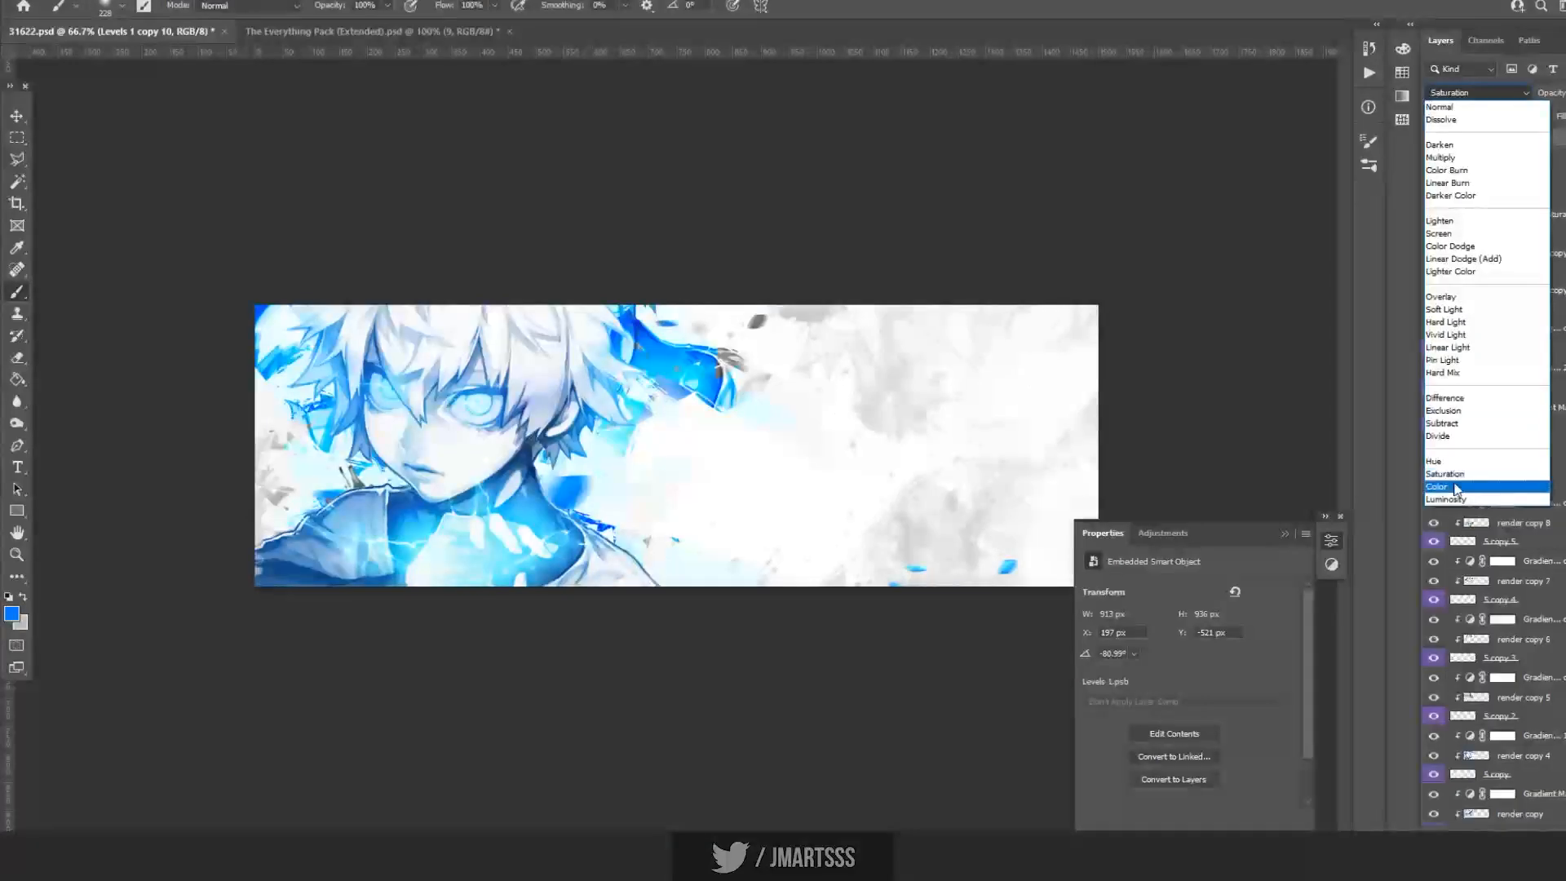
{"action": "left_click", "coordinate": [1458, 423]}
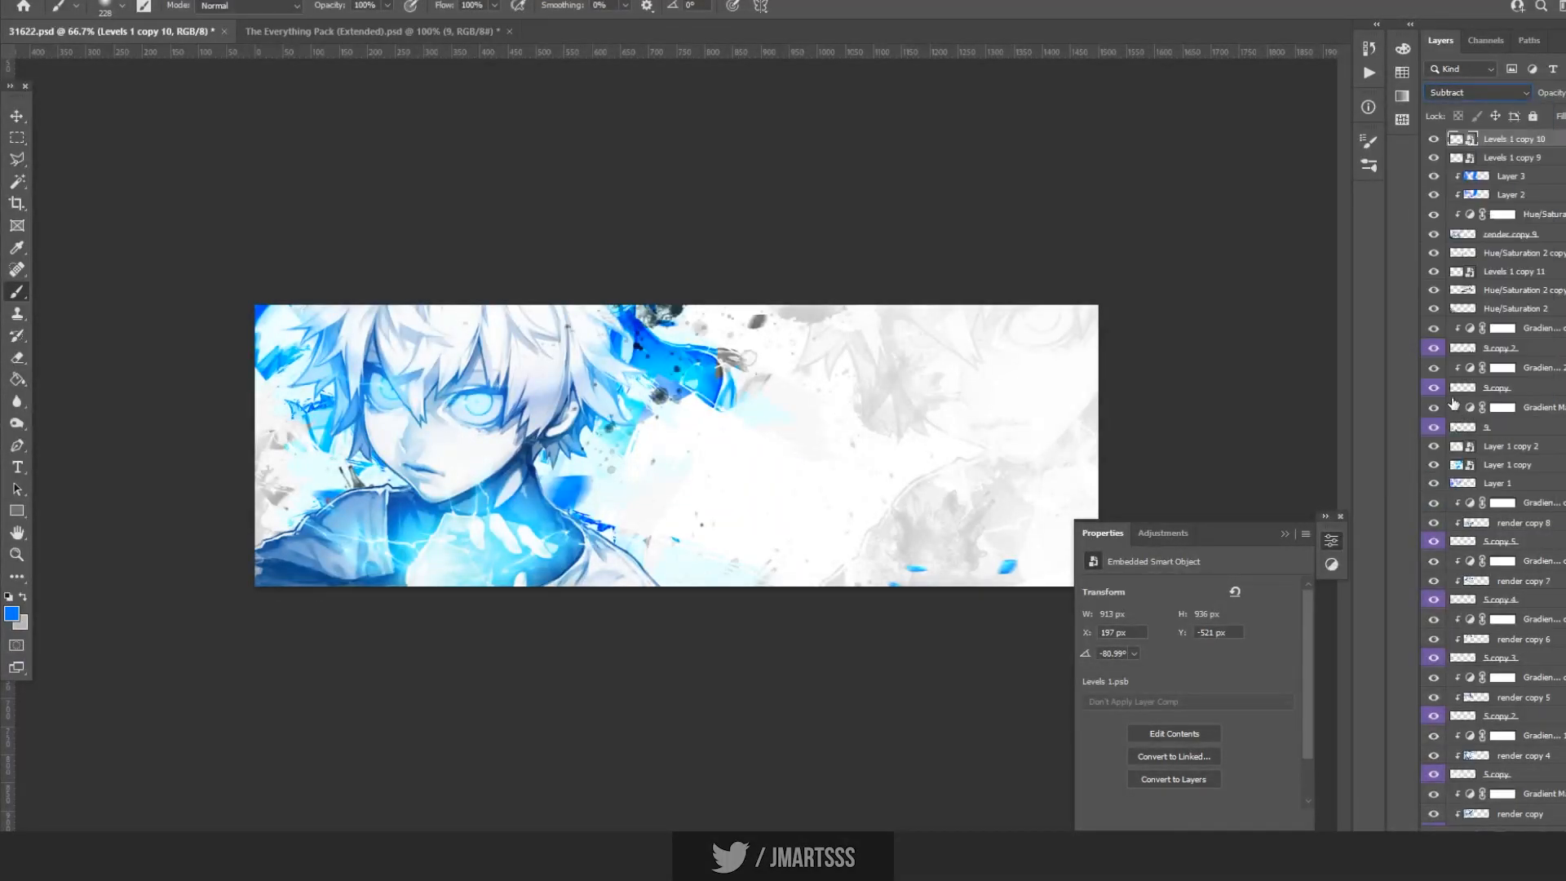
Set the blend mode of the Levels 1 copy 9 splatter to Subtract.
{"action": "left_click", "coordinate": [1445, 158]}
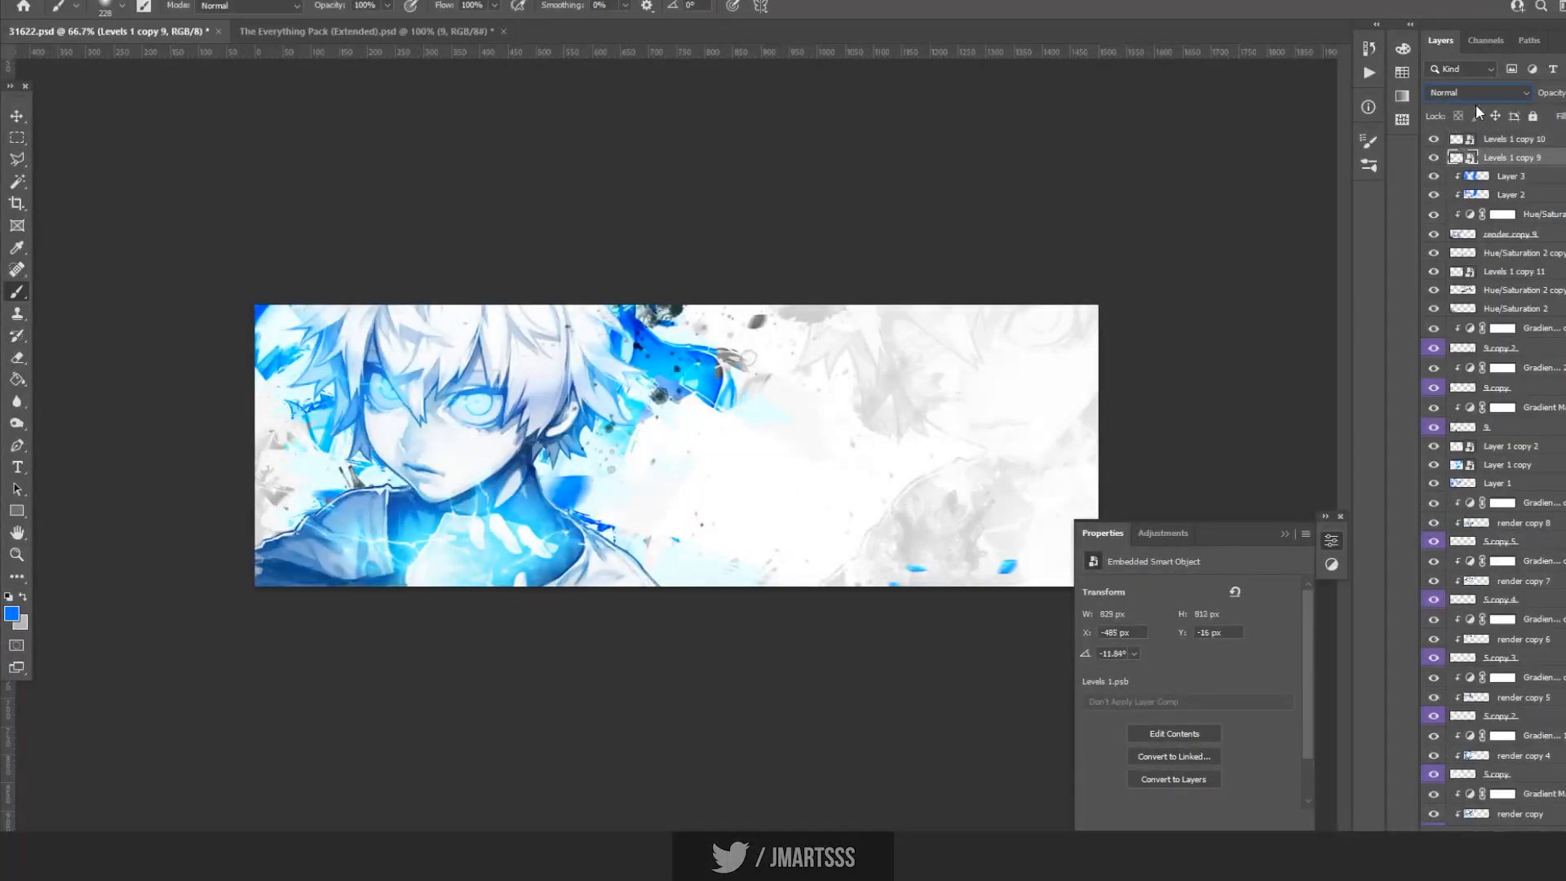
{"action": "left_click", "coordinate": [1476, 93]}
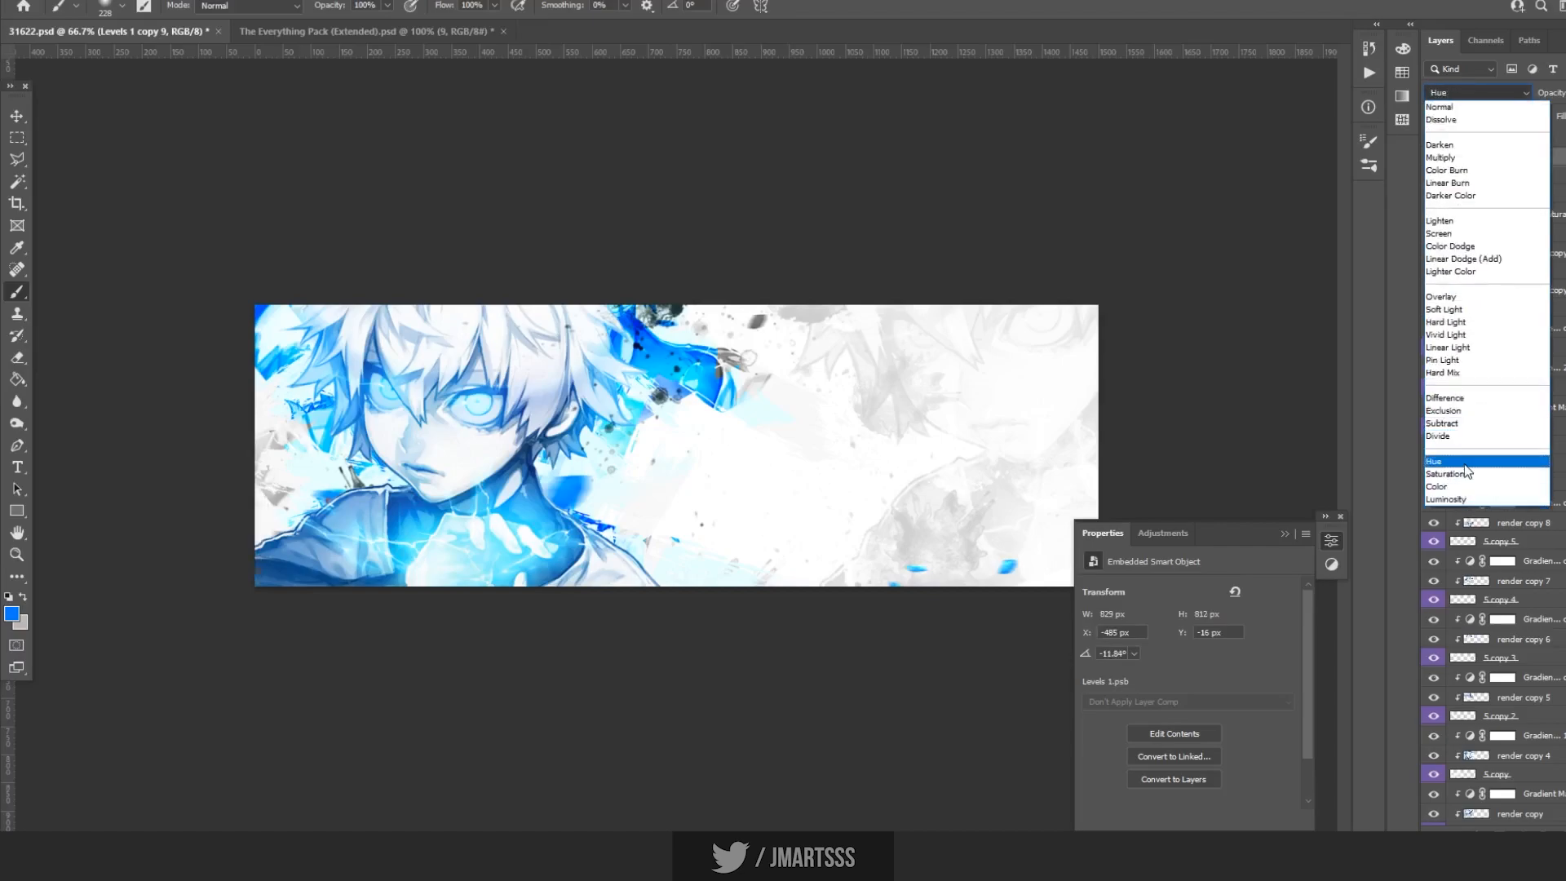
{"action": "left_click", "coordinate": [1465, 424]}
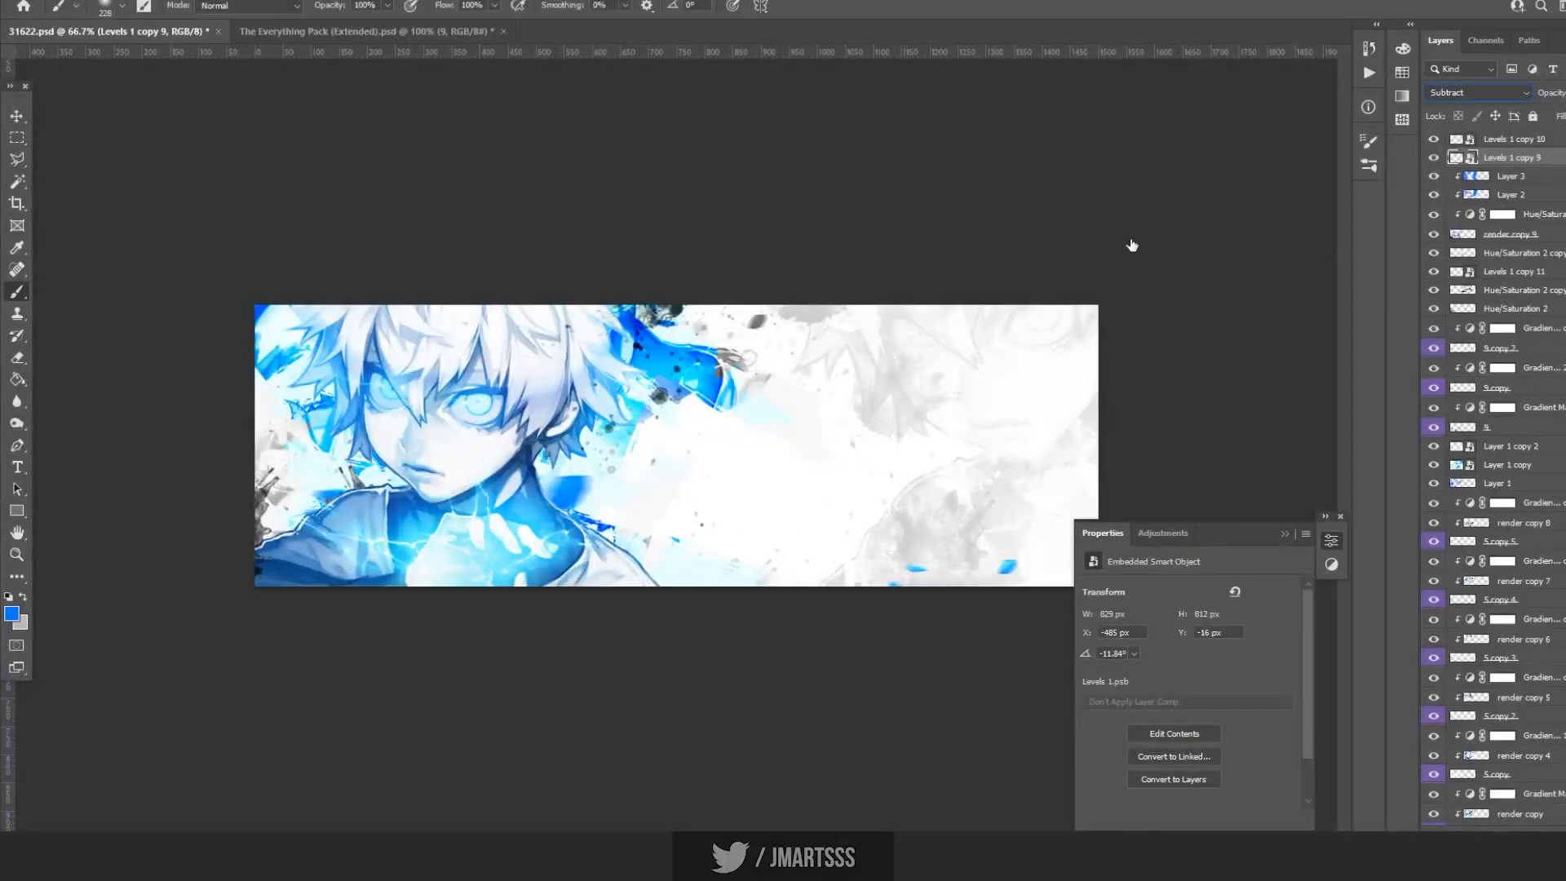
Duplicate the Levels 1 copy 9 splatter and move the duplicate to the banner's lower edge, just right of the character.
{"action": "key", "text": "ctrl+j"}
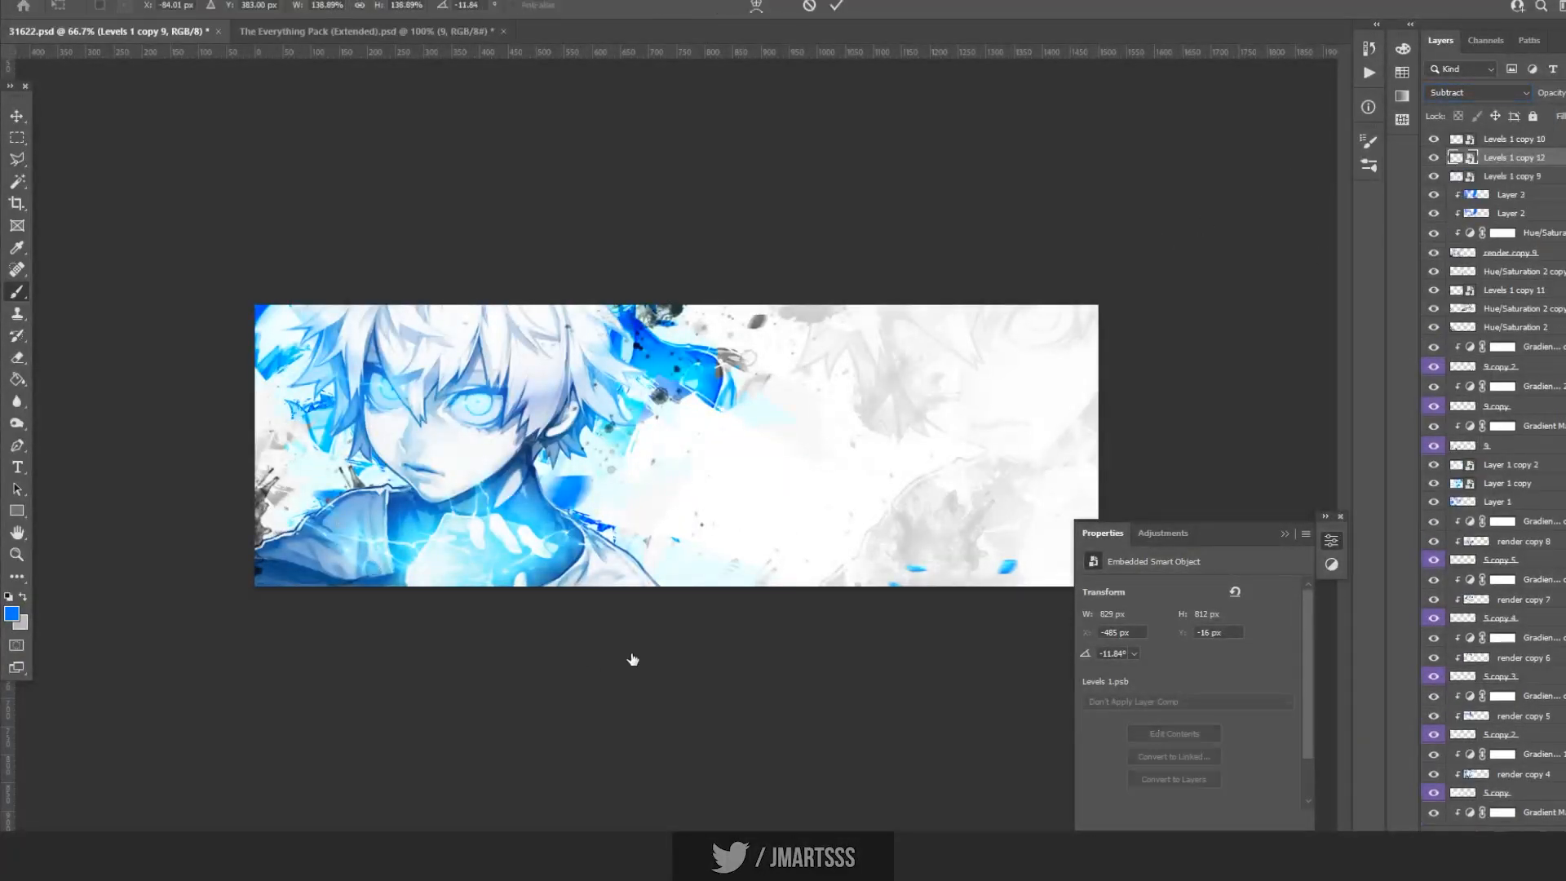
{"action": "key", "text": "ctrl+t"}
{"action": "mouse_move", "coordinate": [401, 619]}
{"action": "left_mouse_down"}
{"action": "mouse_move", "coordinate": [738, 546]}
{"action": "mouse_move", "coordinate": [879, 708]}
{"action": "left_mouse_up"}
{"action": "key", "text": "Return"}
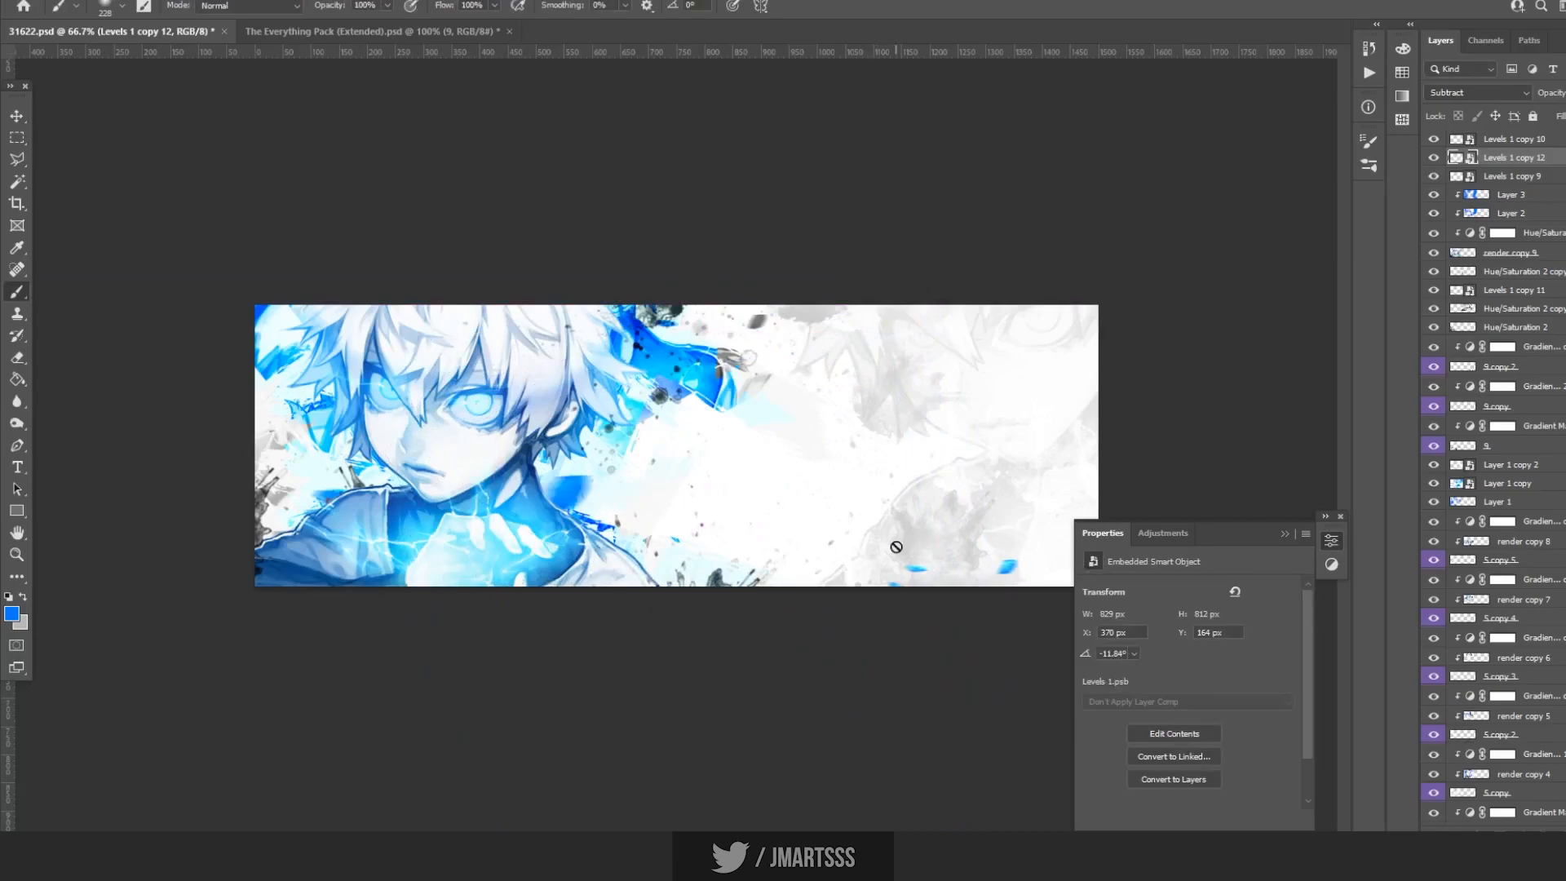
In The Everything Pack document, hide the Nature group, expand the Brush group and preview its brush stroke layers.
{"action": "left_click", "coordinate": [363, 32]}
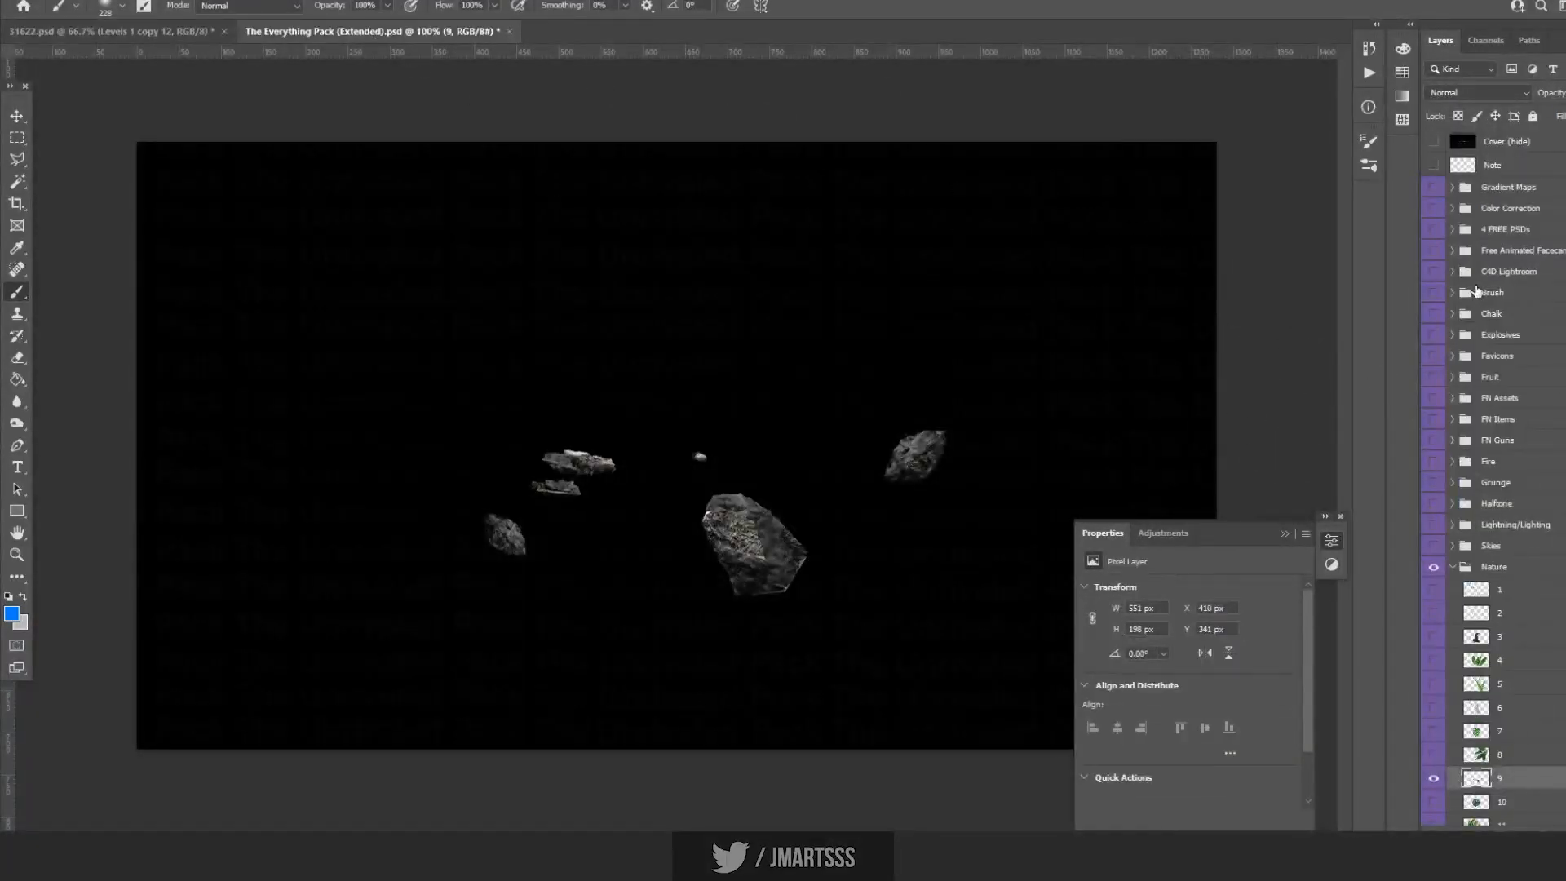
{"action": "scroll", "coordinate": [1499, 594], "scroll_direction": "down", "scroll_amount": 1}
{"action": "left_click", "coordinate": [1435, 542]}
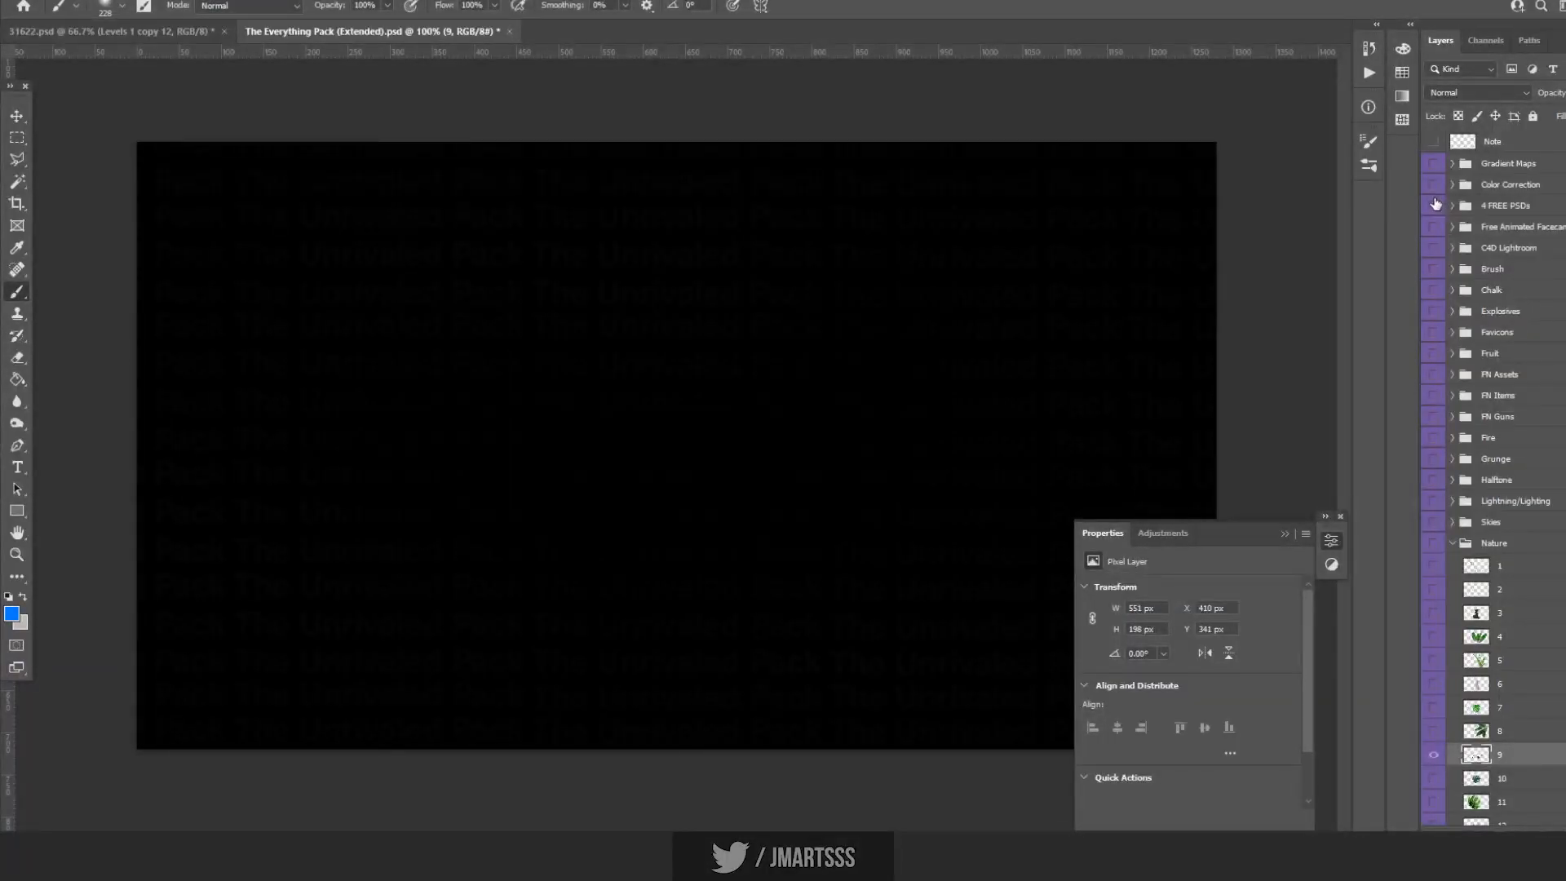
{"action": "left_click", "coordinate": [1452, 269]}
{"action": "left_click", "coordinate": [1433, 386]}
{"action": "left_click", "coordinate": [1433, 363]}
{"action": "left_click", "coordinate": [1433, 365]}
{"action": "left_click", "coordinate": [1433, 340]}
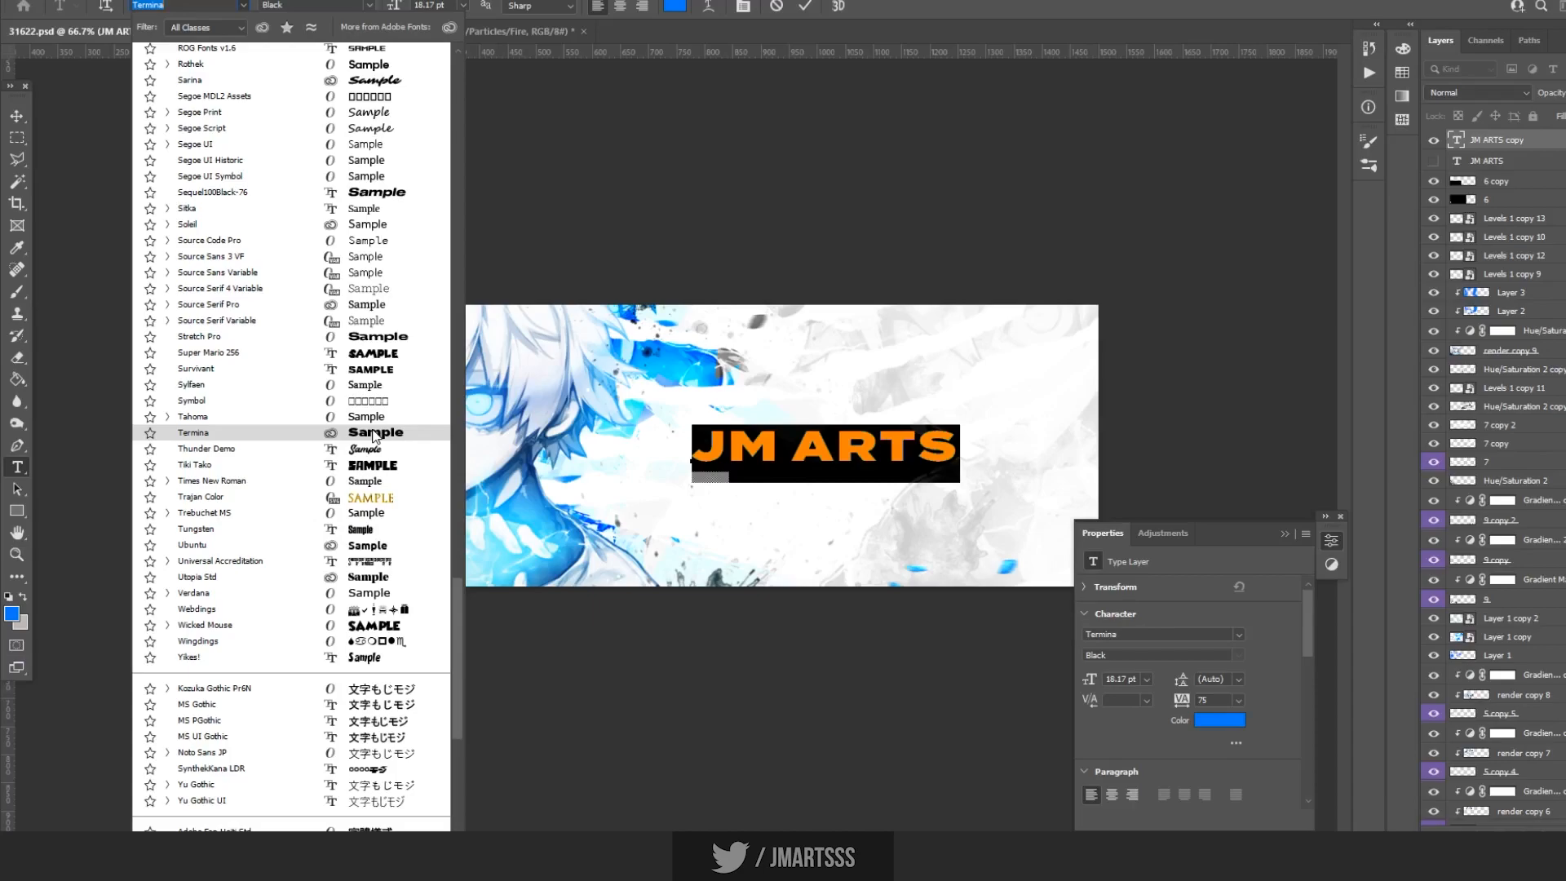
Set the JM ARTS copy text to the Termina font and enlarge it to about 27.55 pt beside the character.
{"action": "left_click", "coordinate": [375, 437]}
{"action": "left_click", "coordinate": [17, 116]}
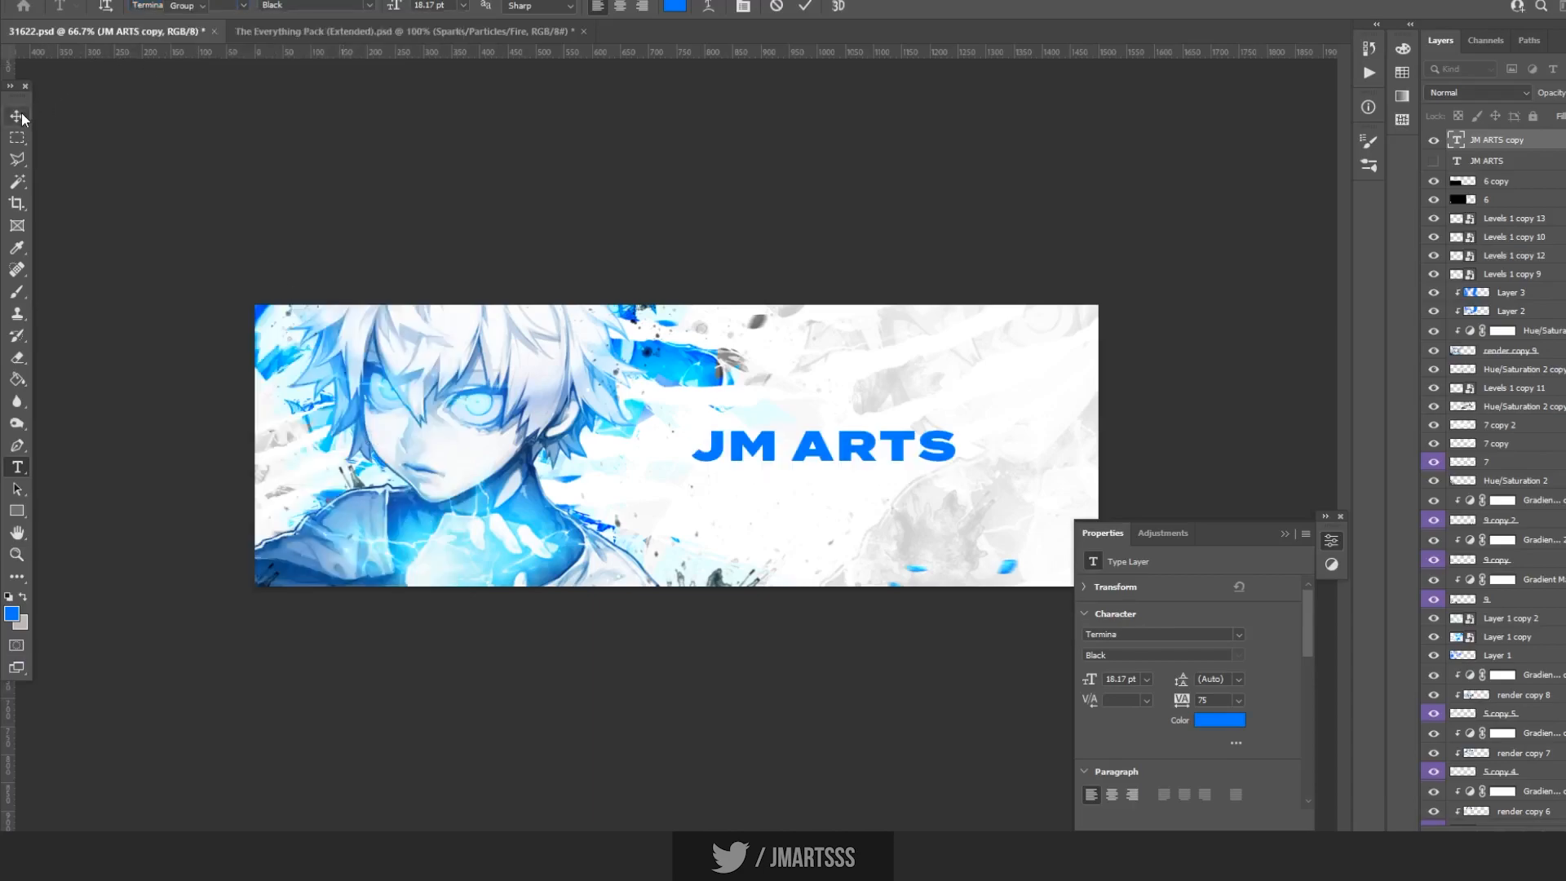
{"action": "key", "text": "ctrl+t"}
{"action": "mouse_move", "coordinate": [963, 452]}
{"action": "left_mouse_down"}
{"action": "mouse_move", "coordinate": [1098, 453]}
{"action": "mouse_move", "coordinate": [990, 448]}
{"action": "left_mouse_up"}
{"action": "key", "text": "Return"}
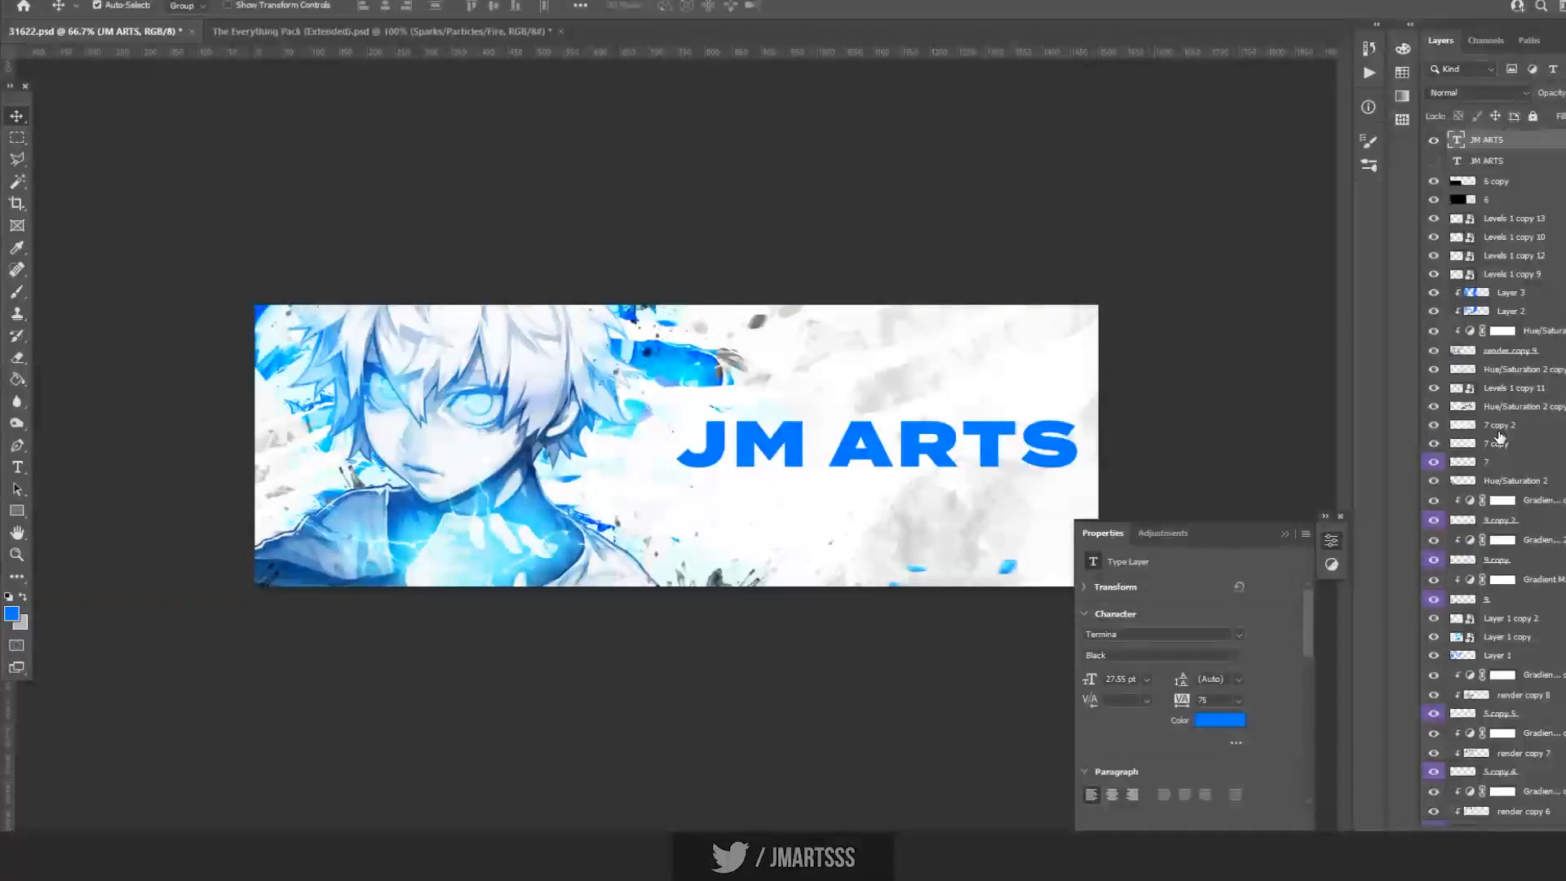
Preview layers 6 and 7 in The Everything Pack's Brush group and bring tally-mark layer 6 into the banner document.
{"action": "left_click", "coordinate": [330, 32]}
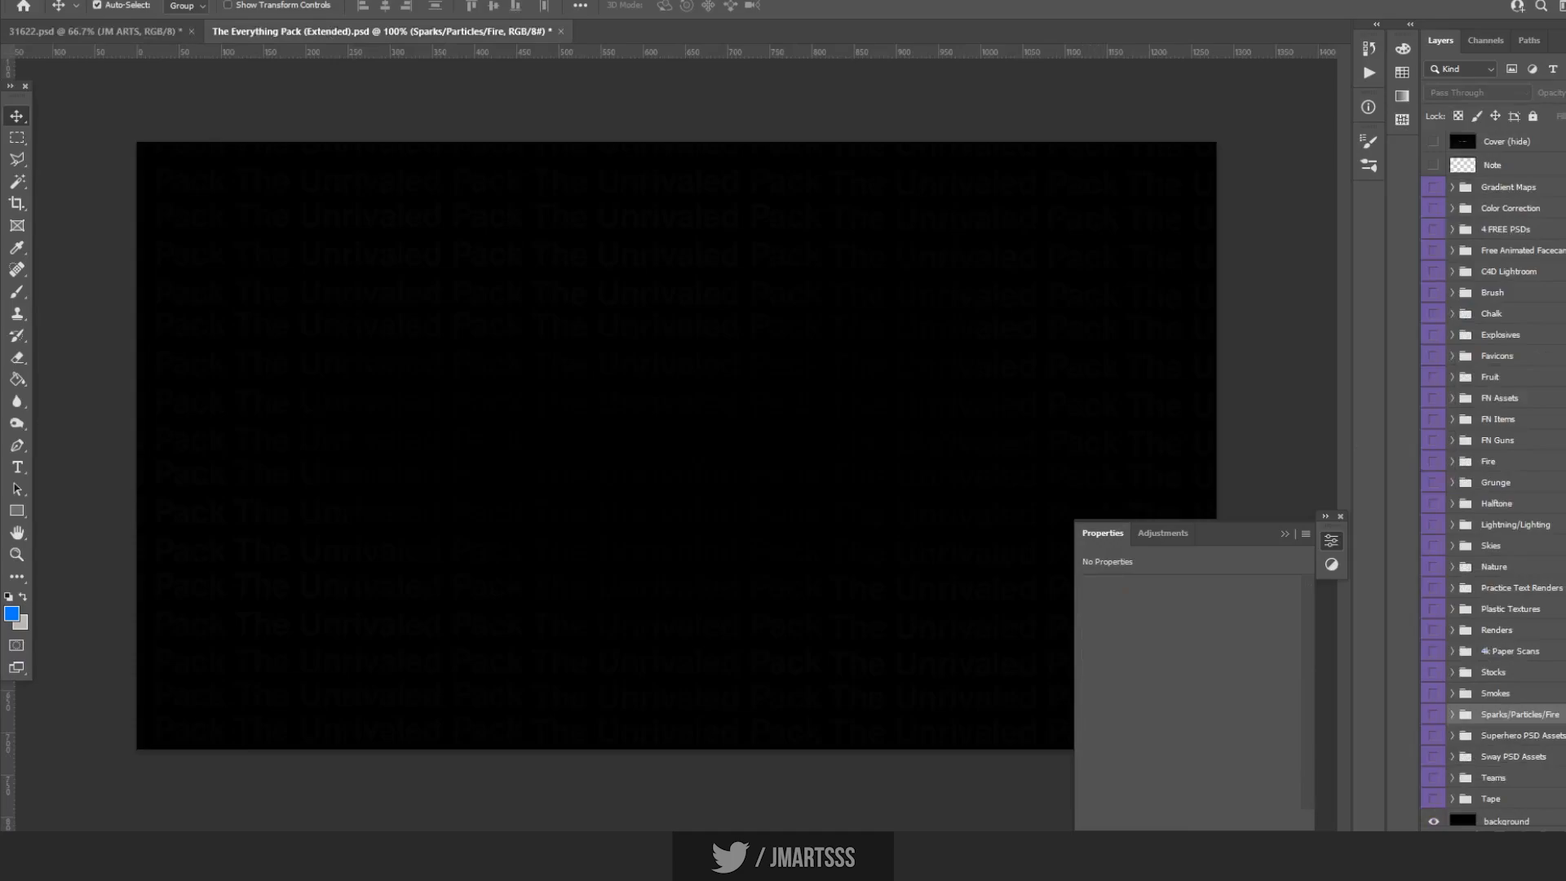
{"action": "left_click", "coordinate": [1434, 292]}
{"action": "left_click", "coordinate": [1453, 292]}
{"action": "left_click", "coordinate": [1434, 433]}
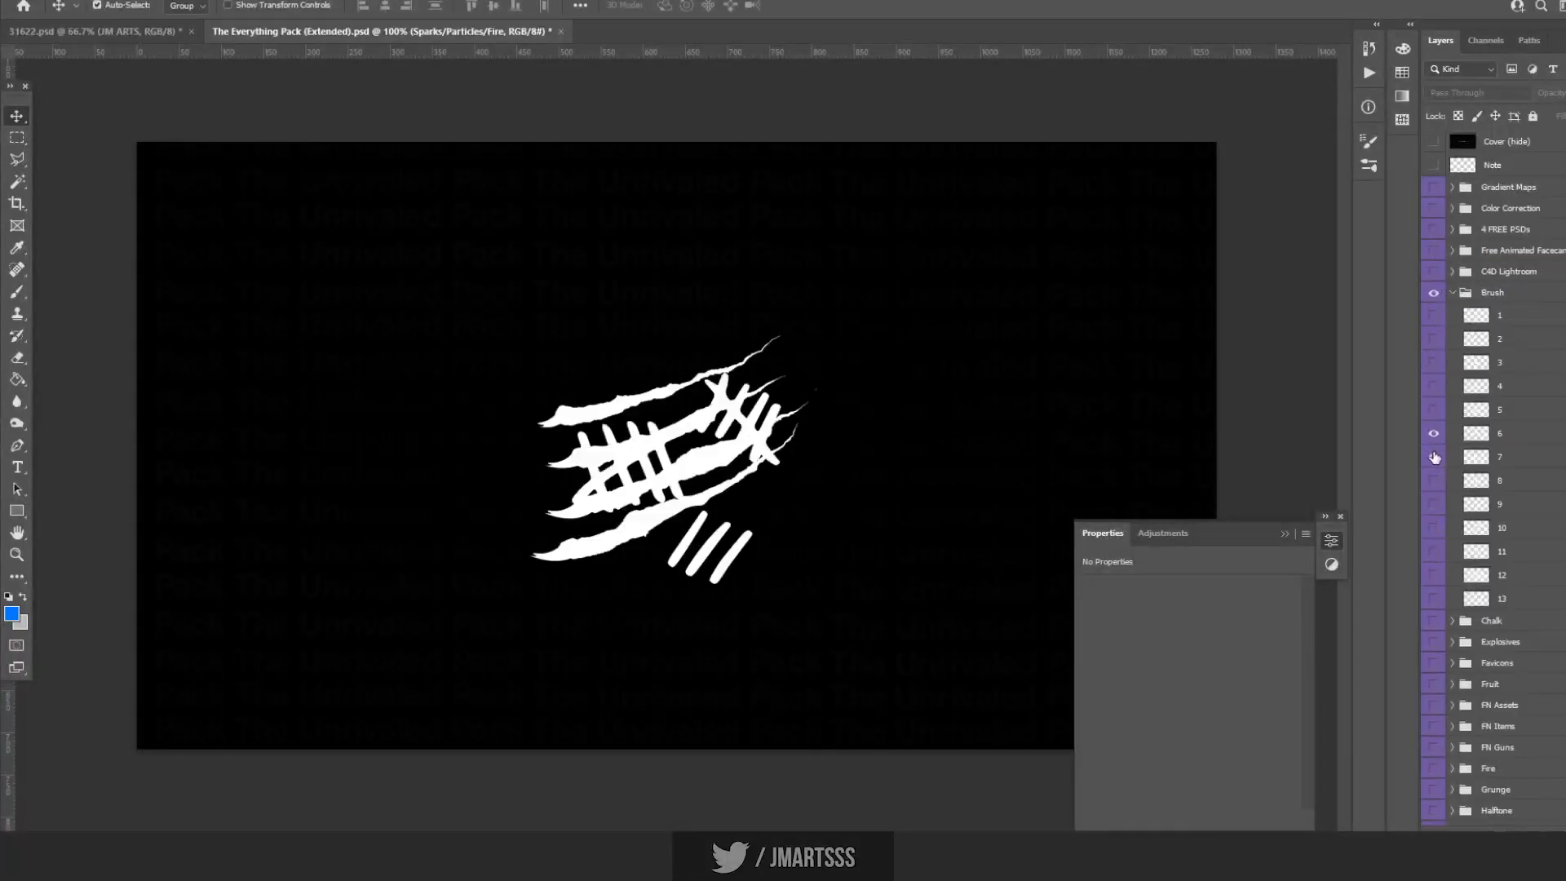
{"action": "left_click", "coordinate": [1434, 456]}
{"action": "left_click", "coordinate": [1434, 457]}
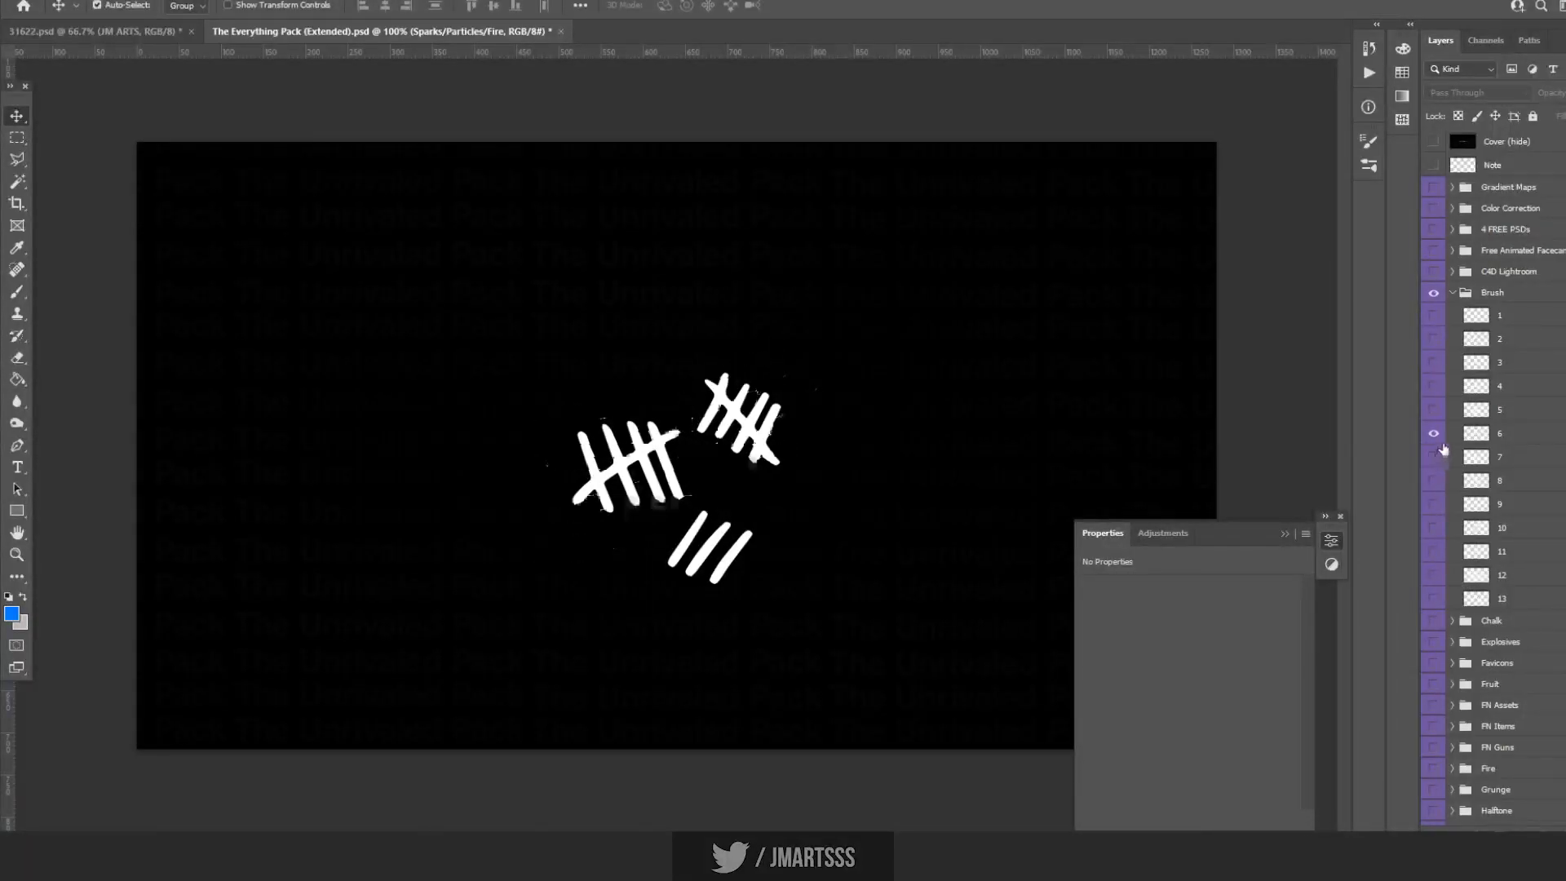
{"action": "left_click", "coordinate": [1480, 437]}
{"action": "left_click_drag", "start_coordinate": [4, 79], "coordinate": [269, 624]}
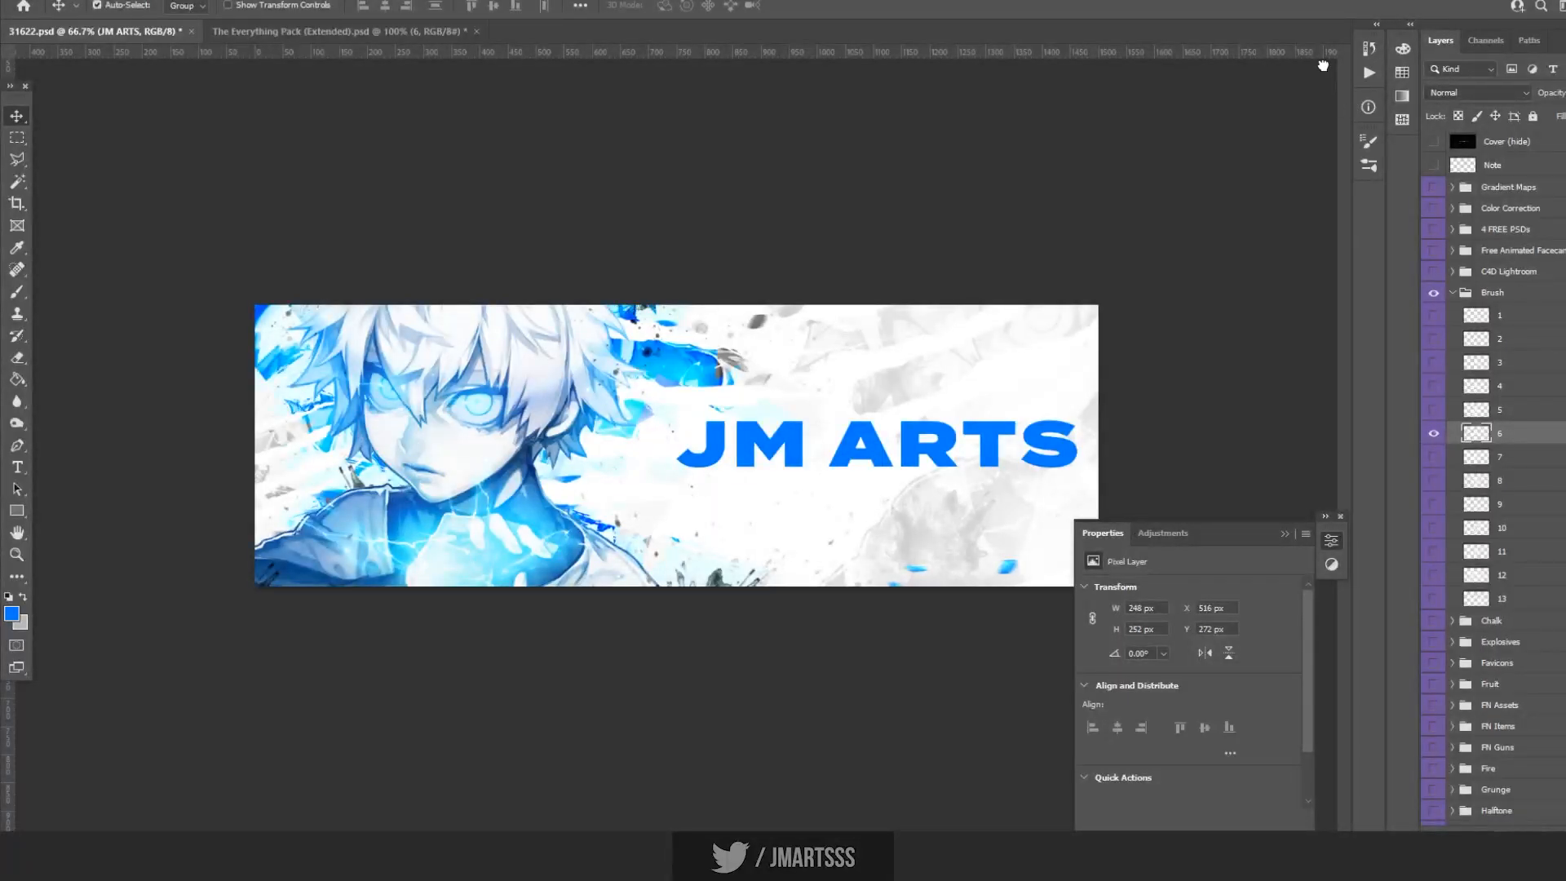
Enlarge the tally-mark layer 6 to about 661 x 672 px over the JM ARTS text and set its blend mode to Exclusion.
{"action": "key", "text": "ctrl+t"}
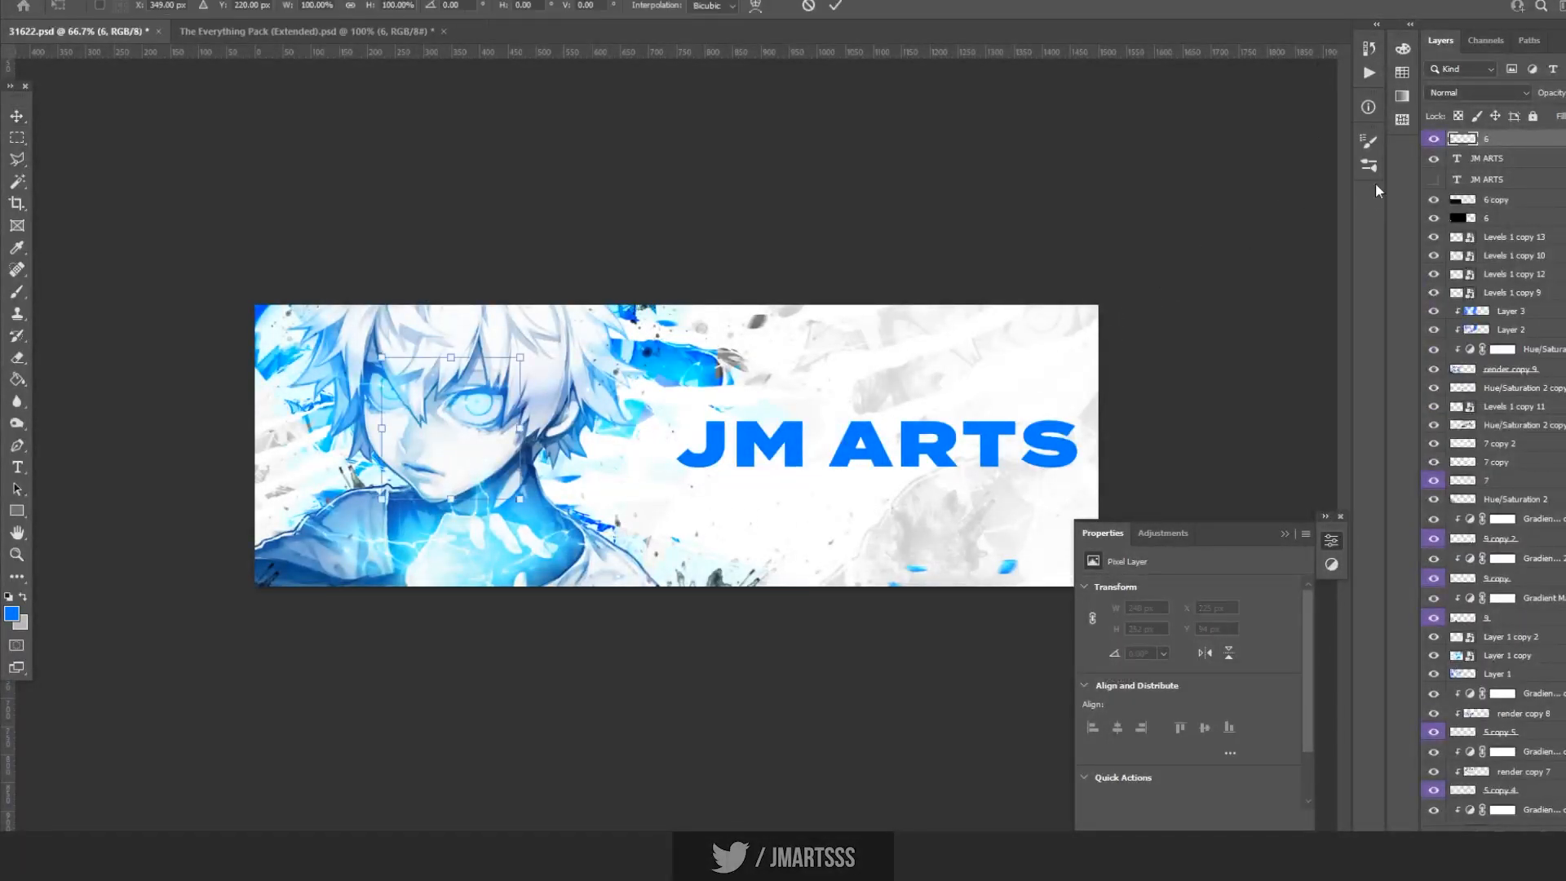
{"action": "left_click_drag", "start_coordinate": [480, 427], "coordinate": [881, 584]}
{"action": "key", "text": "Return"}
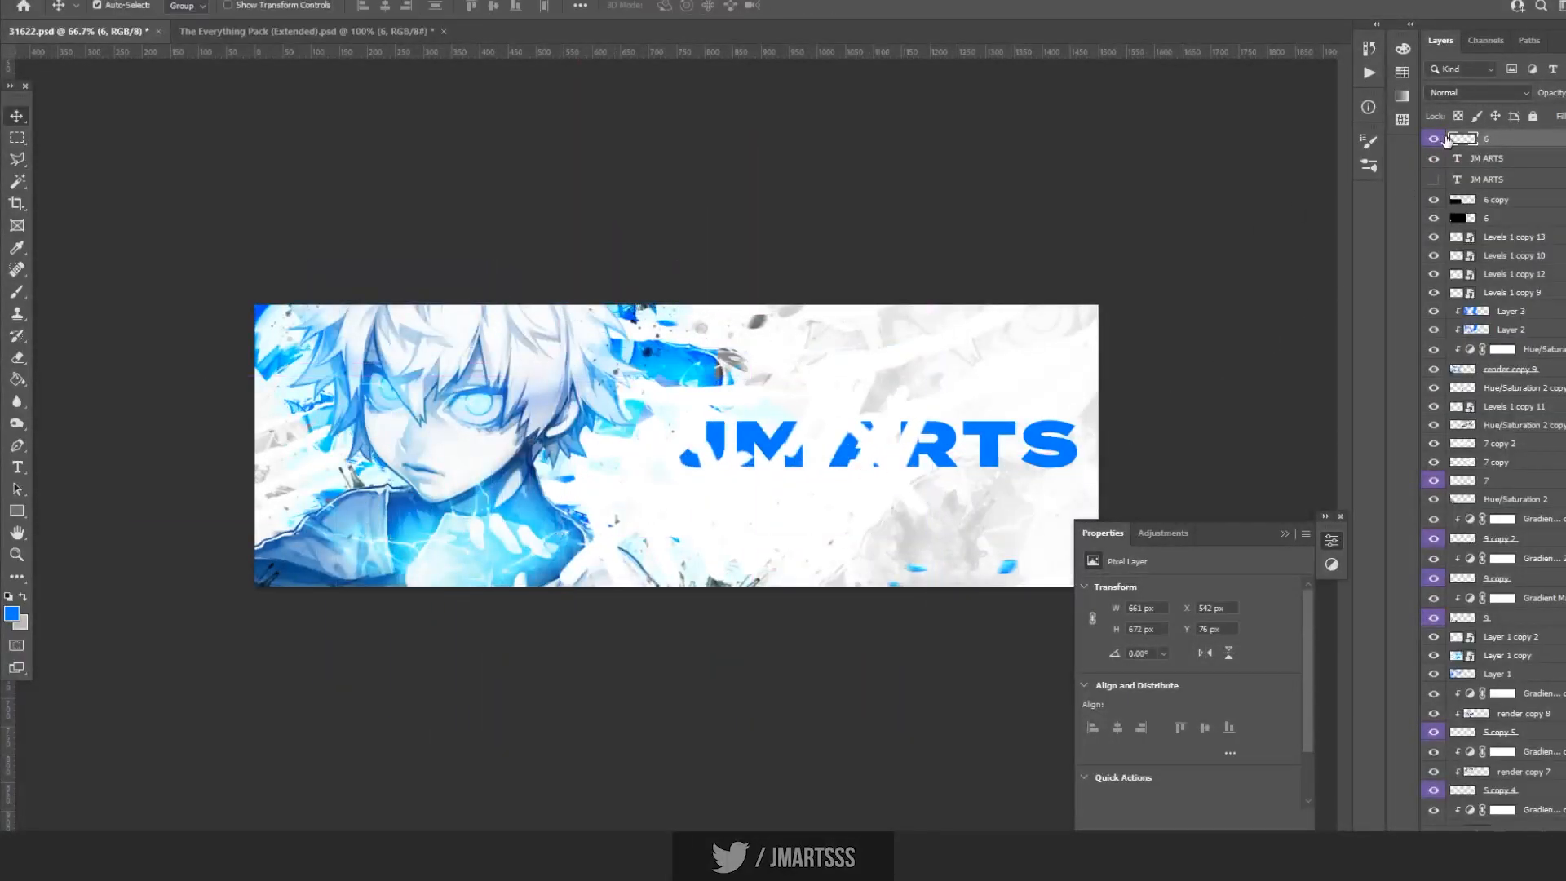
{"action": "left_click", "coordinate": [1476, 92]}
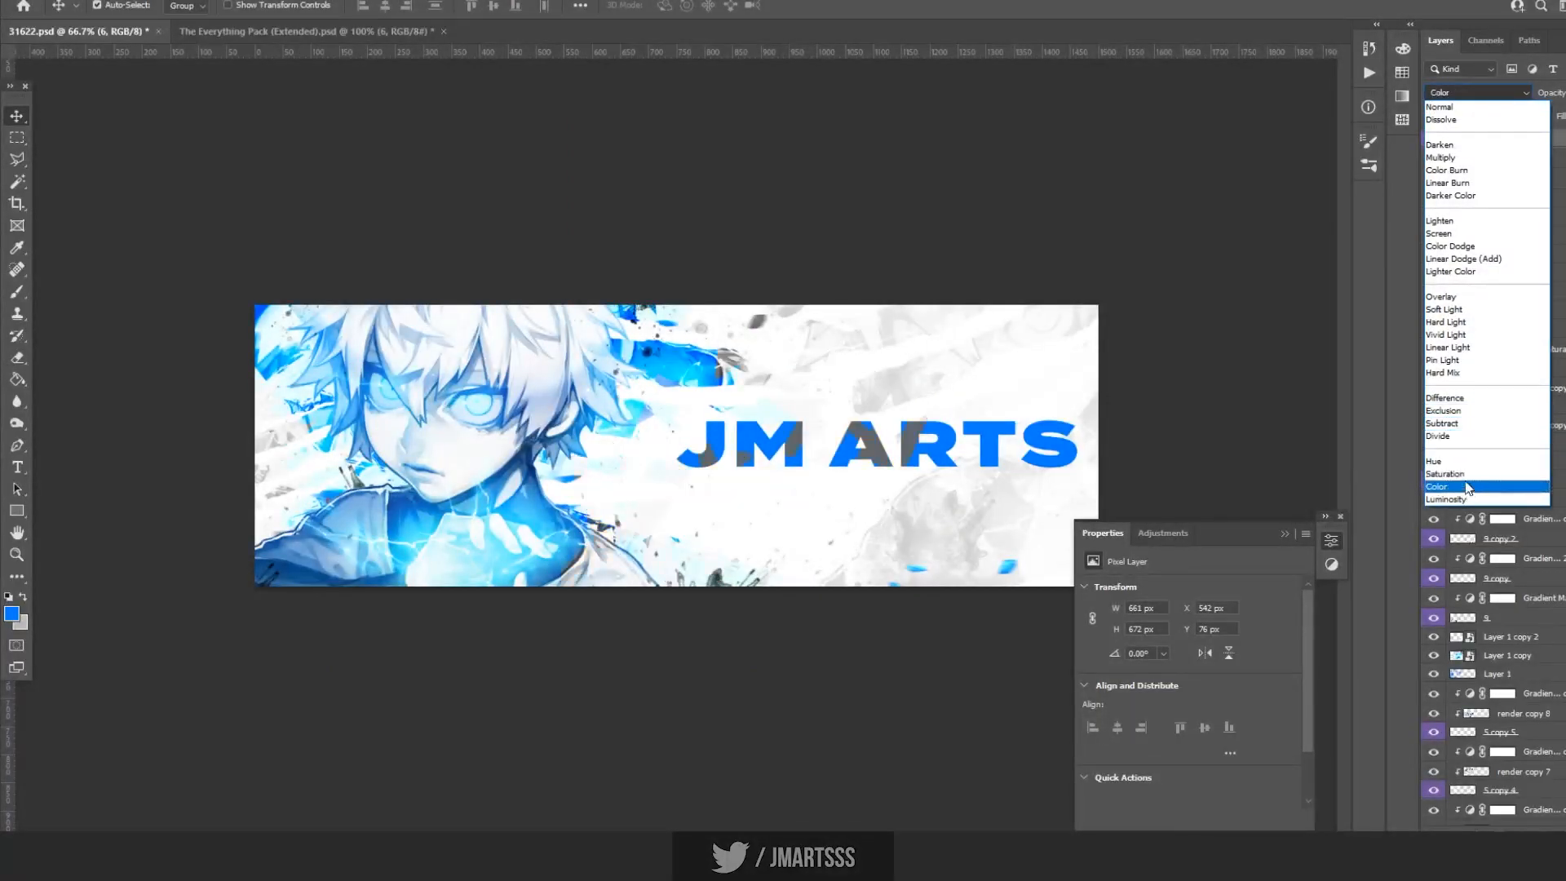
{"action": "left_click", "coordinate": [1445, 410]}
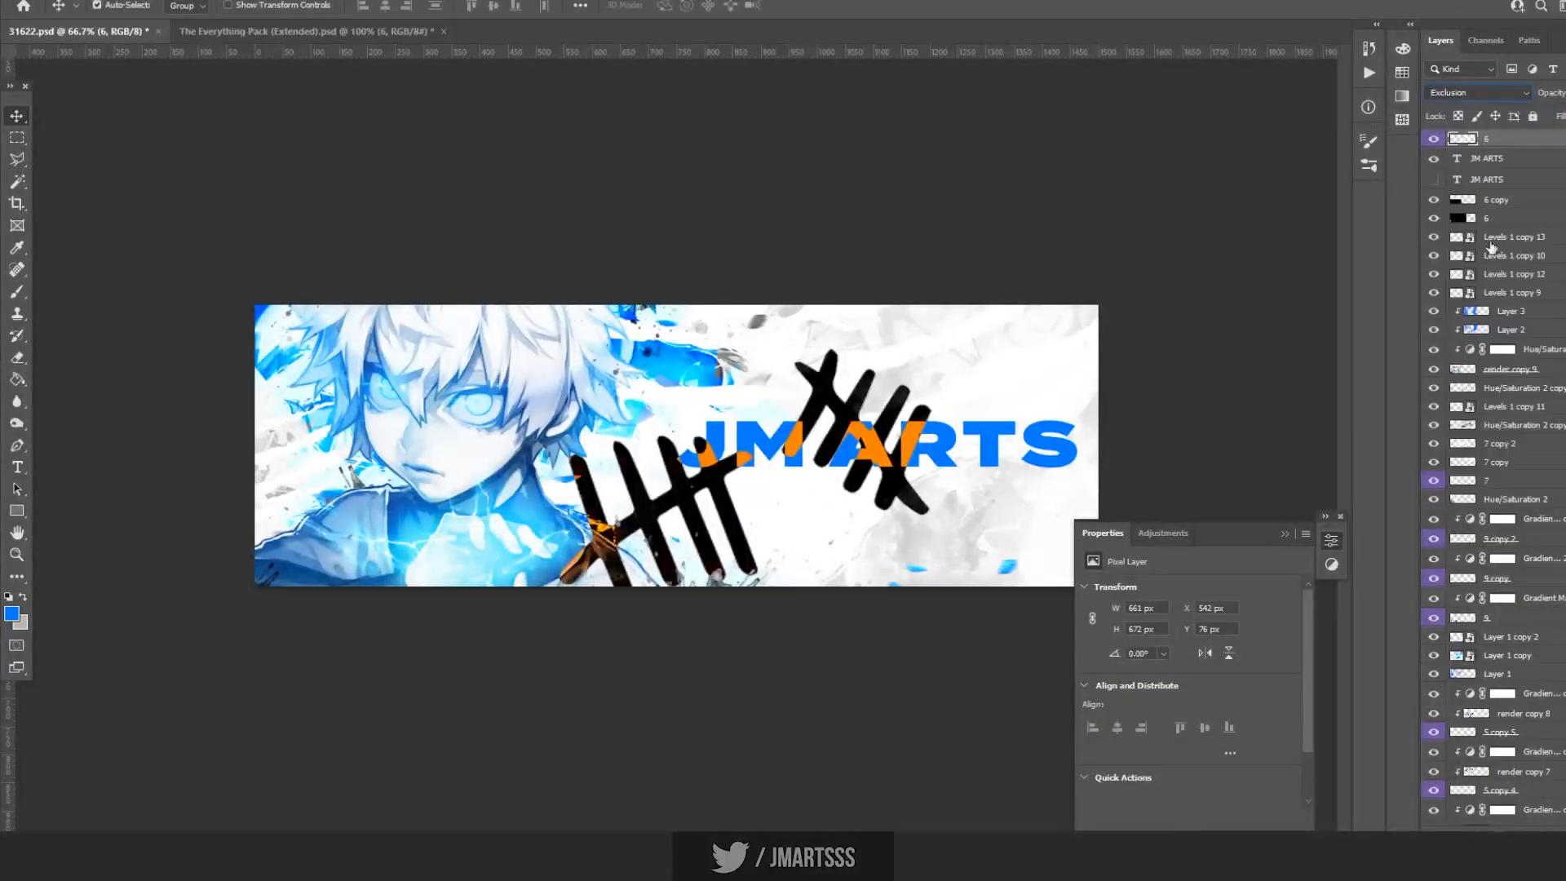
Place the tally-mark layer beneath the text and the two other 6 layers, and move it to the banner's left edge.
{"action": "left_click_drag", "start_coordinate": [1499, 151], "coordinate": [1499, 215]}
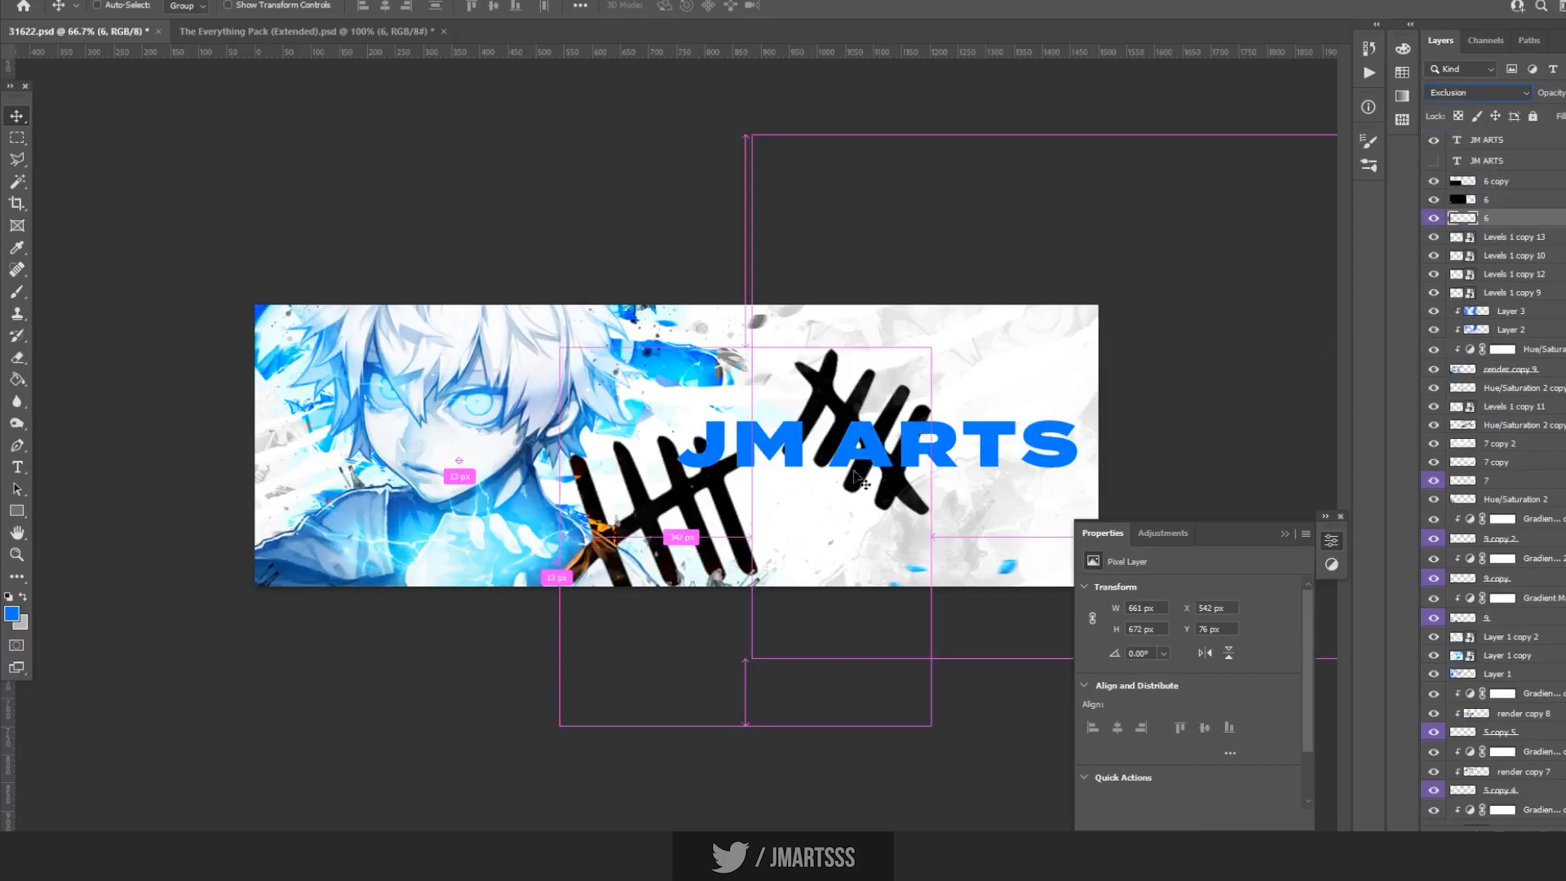
{"action": "key", "text": "ctrl+t"}
{"action": "left_click_drag", "start_coordinate": [743, 515], "coordinate": [639, 177]}
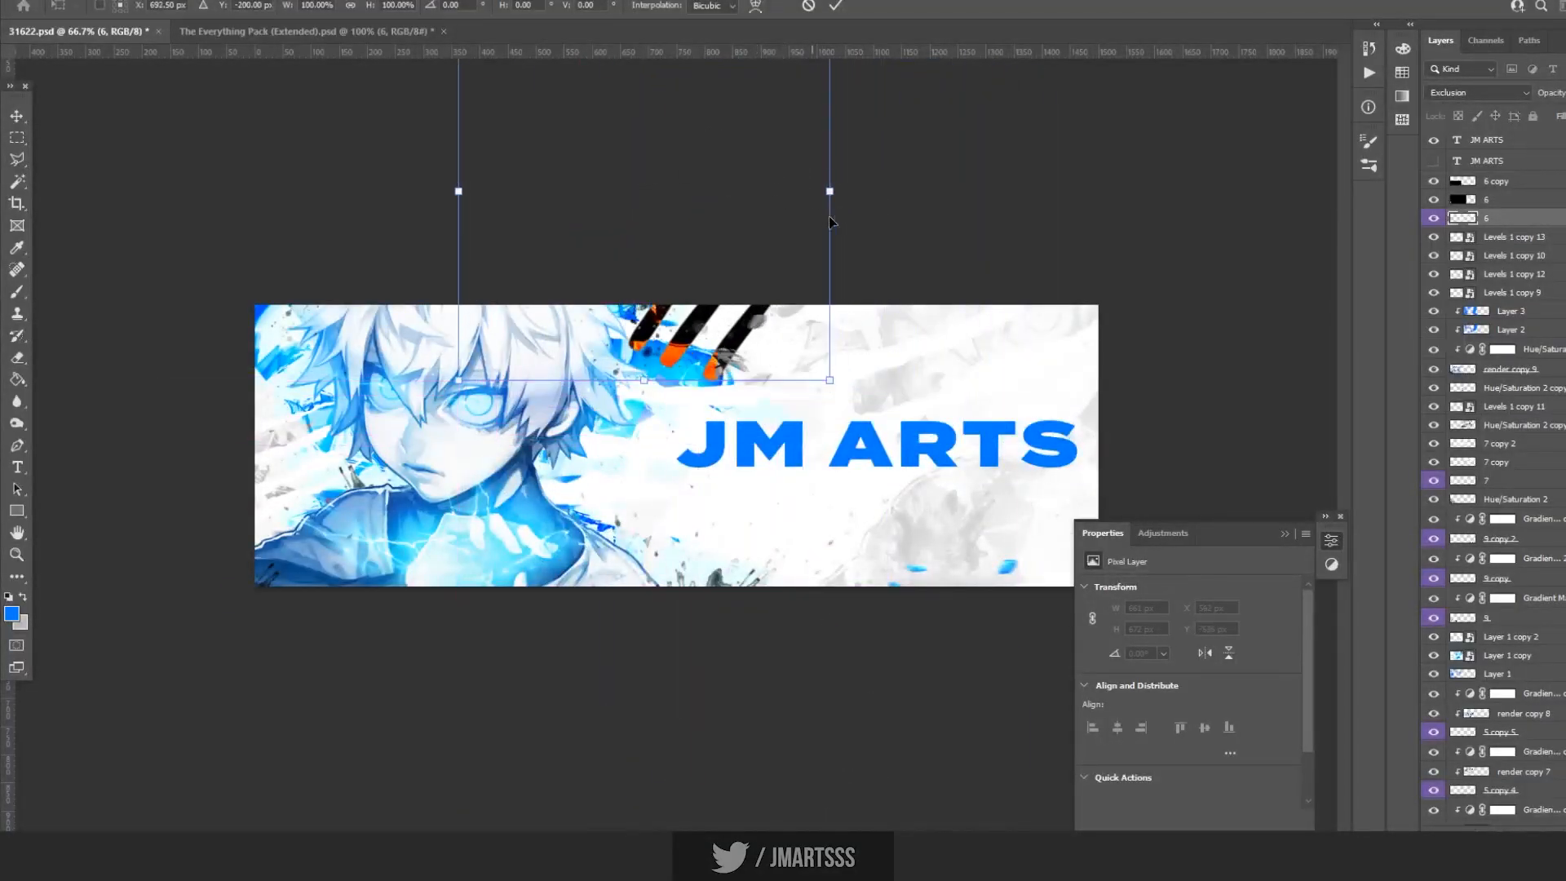
{"action": "left_click_drag", "start_coordinate": [674, 280], "coordinate": [159, 624]}
{"action": "key", "text": "Return"}
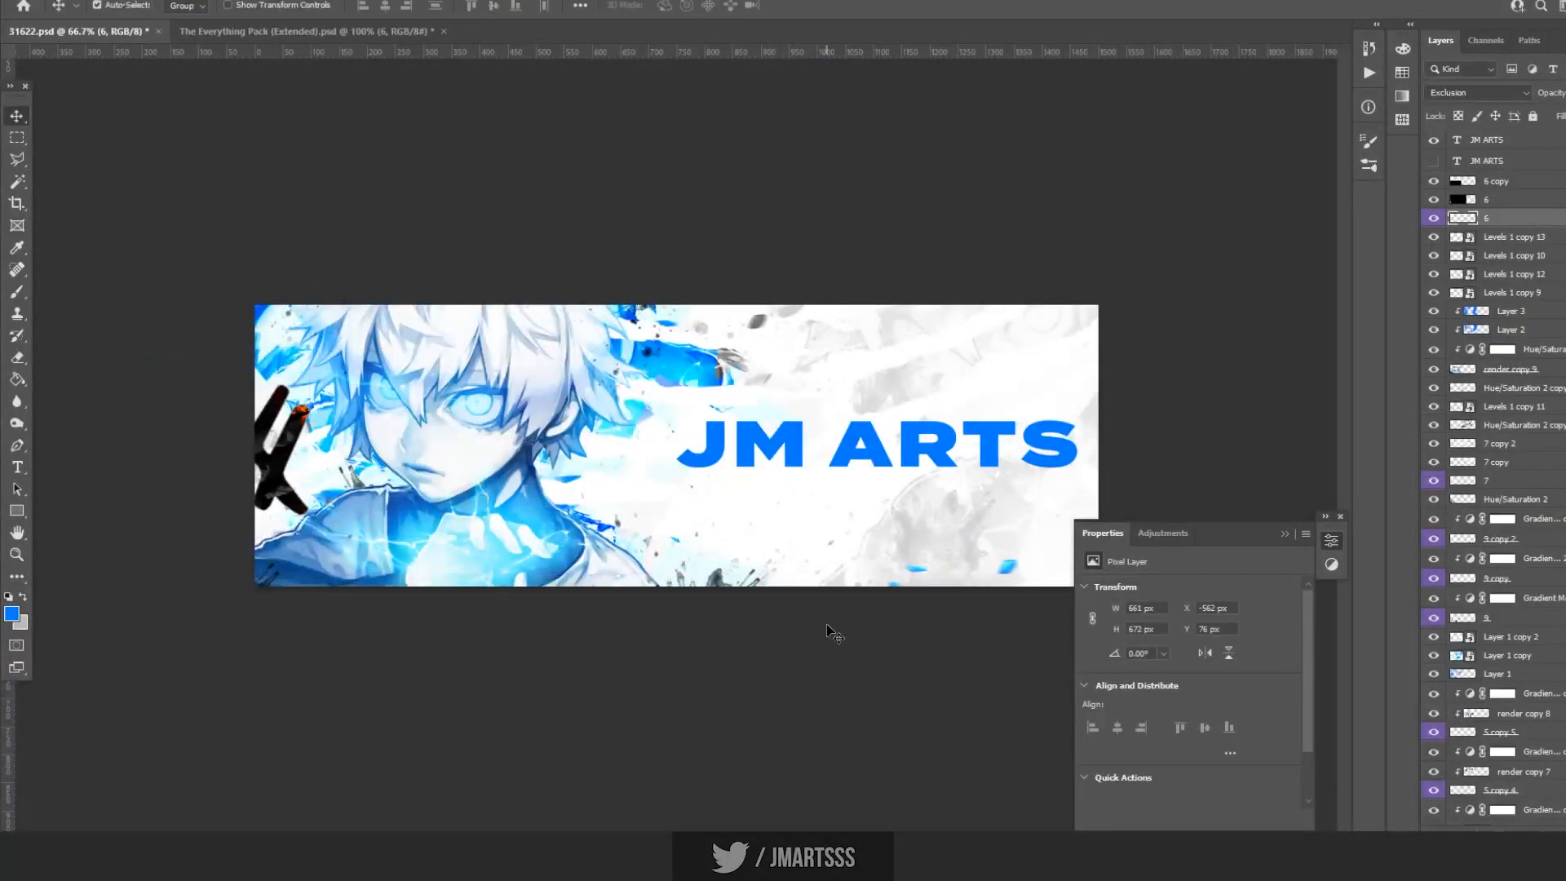
Try Subtract blending with reduced opacity on the tally-mark layer, then delete the layer.
{"action": "left_click_drag", "start_coordinate": [1565, 112], "coordinate": [1552, 114]}
{"action": "left_click", "coordinate": [1477, 92]}
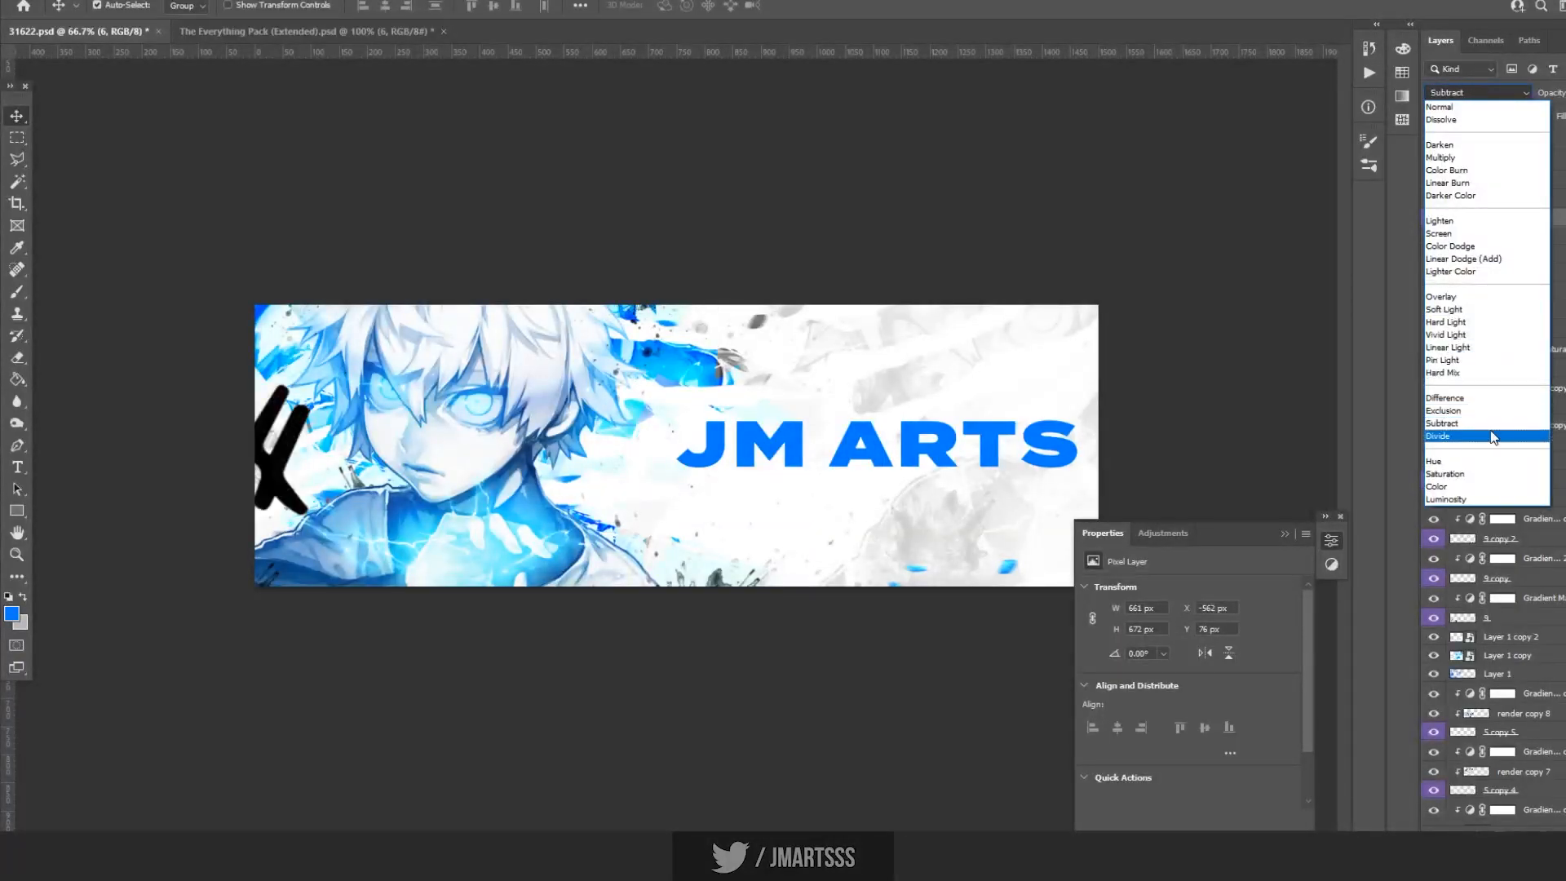
{"action": "left_click", "coordinate": [1485, 423]}
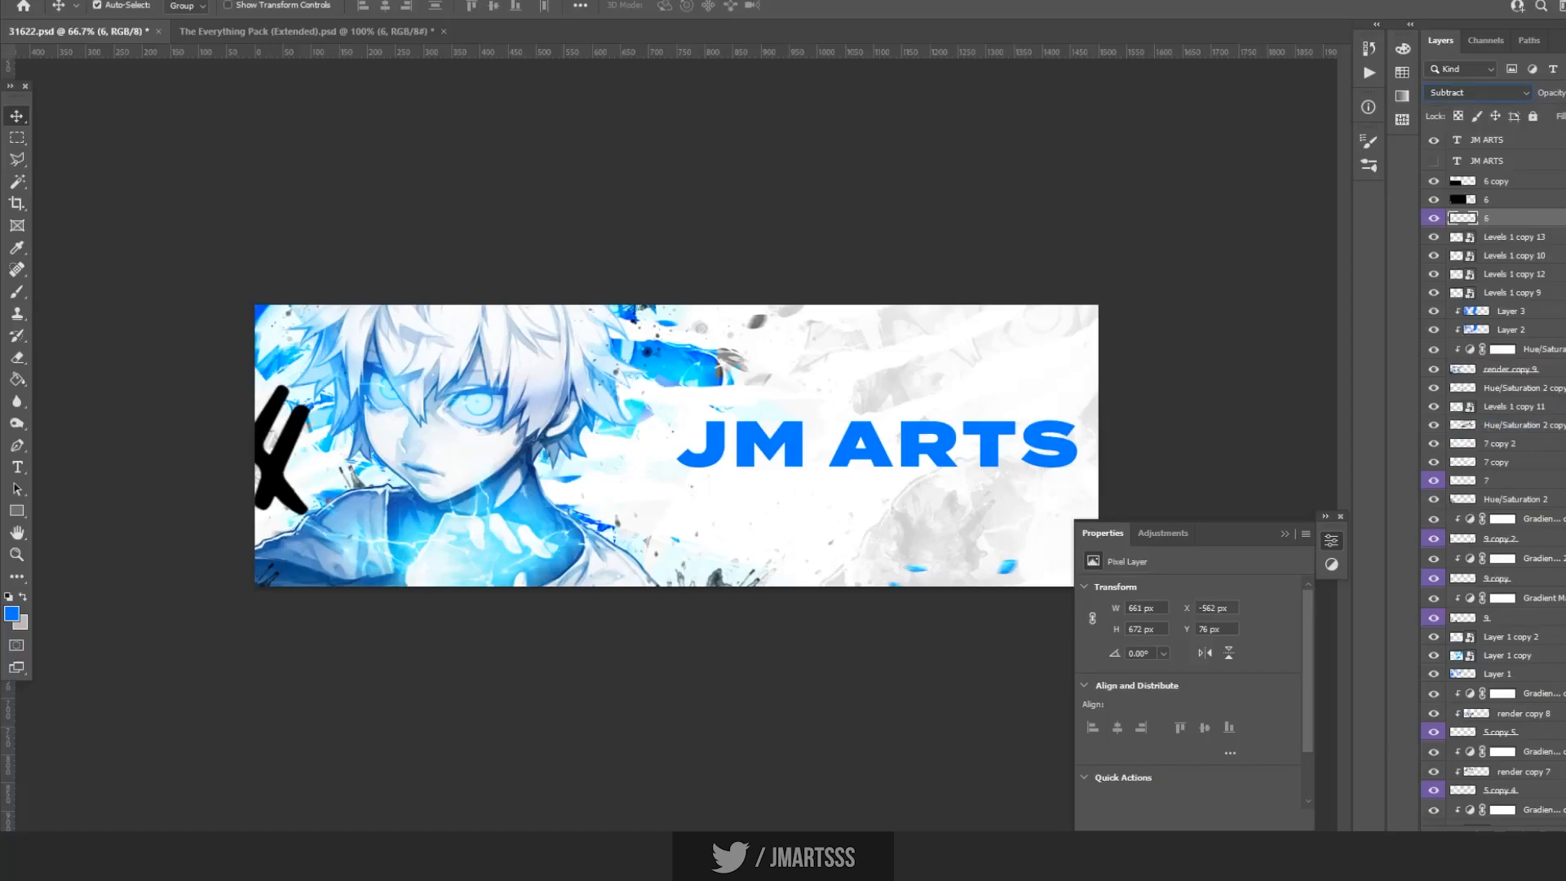
{"action": "left_click_drag", "start_coordinate": [1565, 112], "coordinate": [1565, 112]}
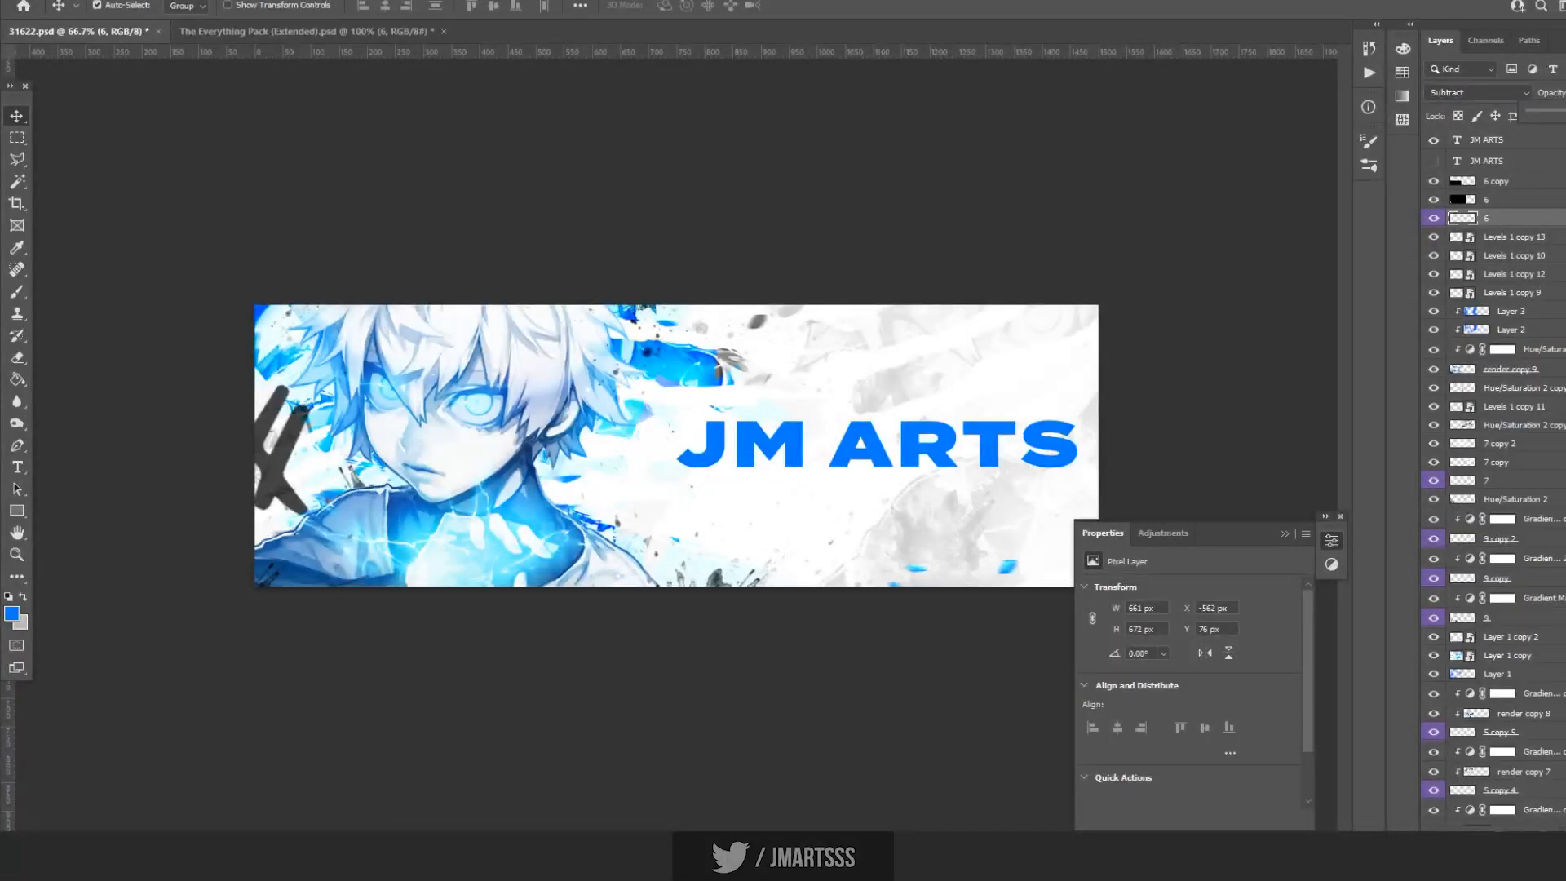
{"action": "key", "text": "Delete"}
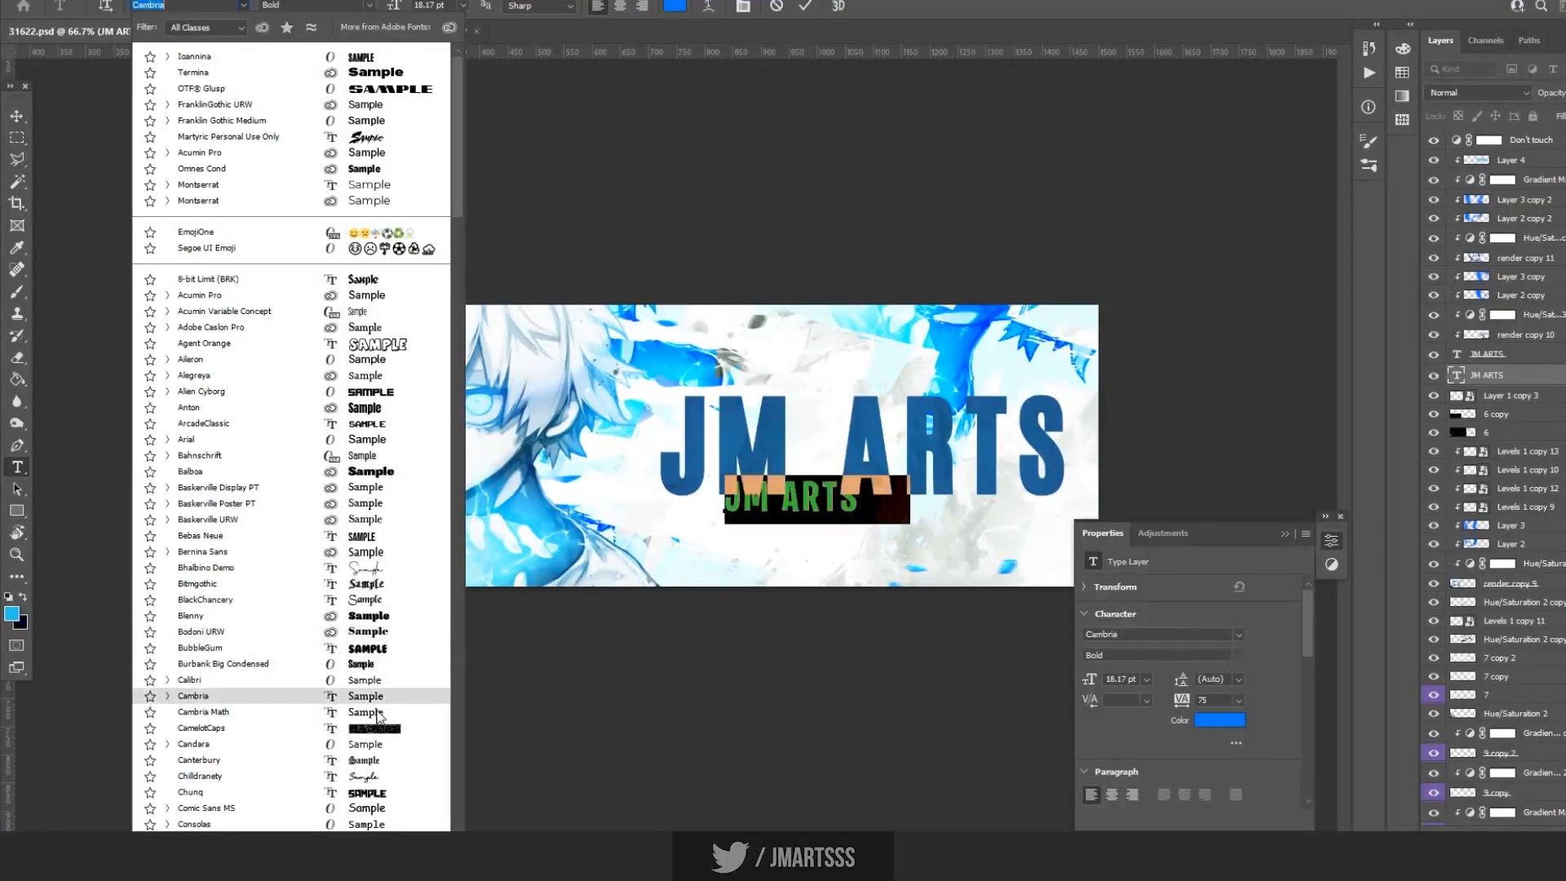
Set the small JM ARTS text below the large title to the Neuzon font.
{"action": "scroll", "coordinate": [379, 759], "scroll_direction": "down", "scroll_amount": 2}
{"action": "scroll", "coordinate": [380, 791], "scroll_direction": "down", "scroll_amount": 3}
{"action": "scroll", "coordinate": [368, 787], "scroll_direction": "down", "scroll_amount": 8}
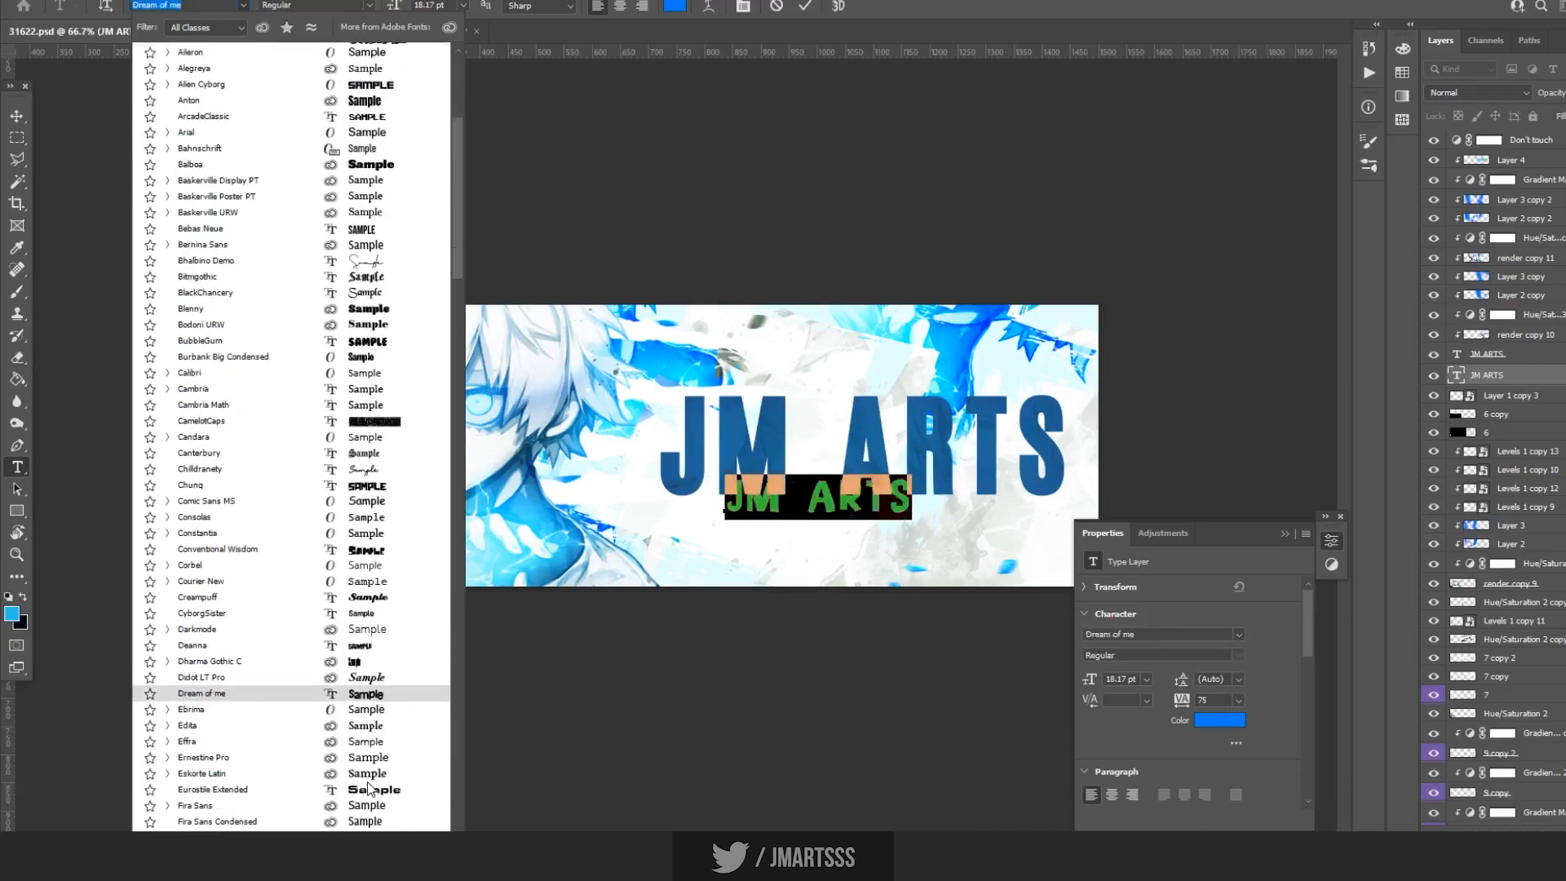
{"action": "scroll", "coordinate": [375, 812], "scroll_direction": "down", "scroll_amount": 3}
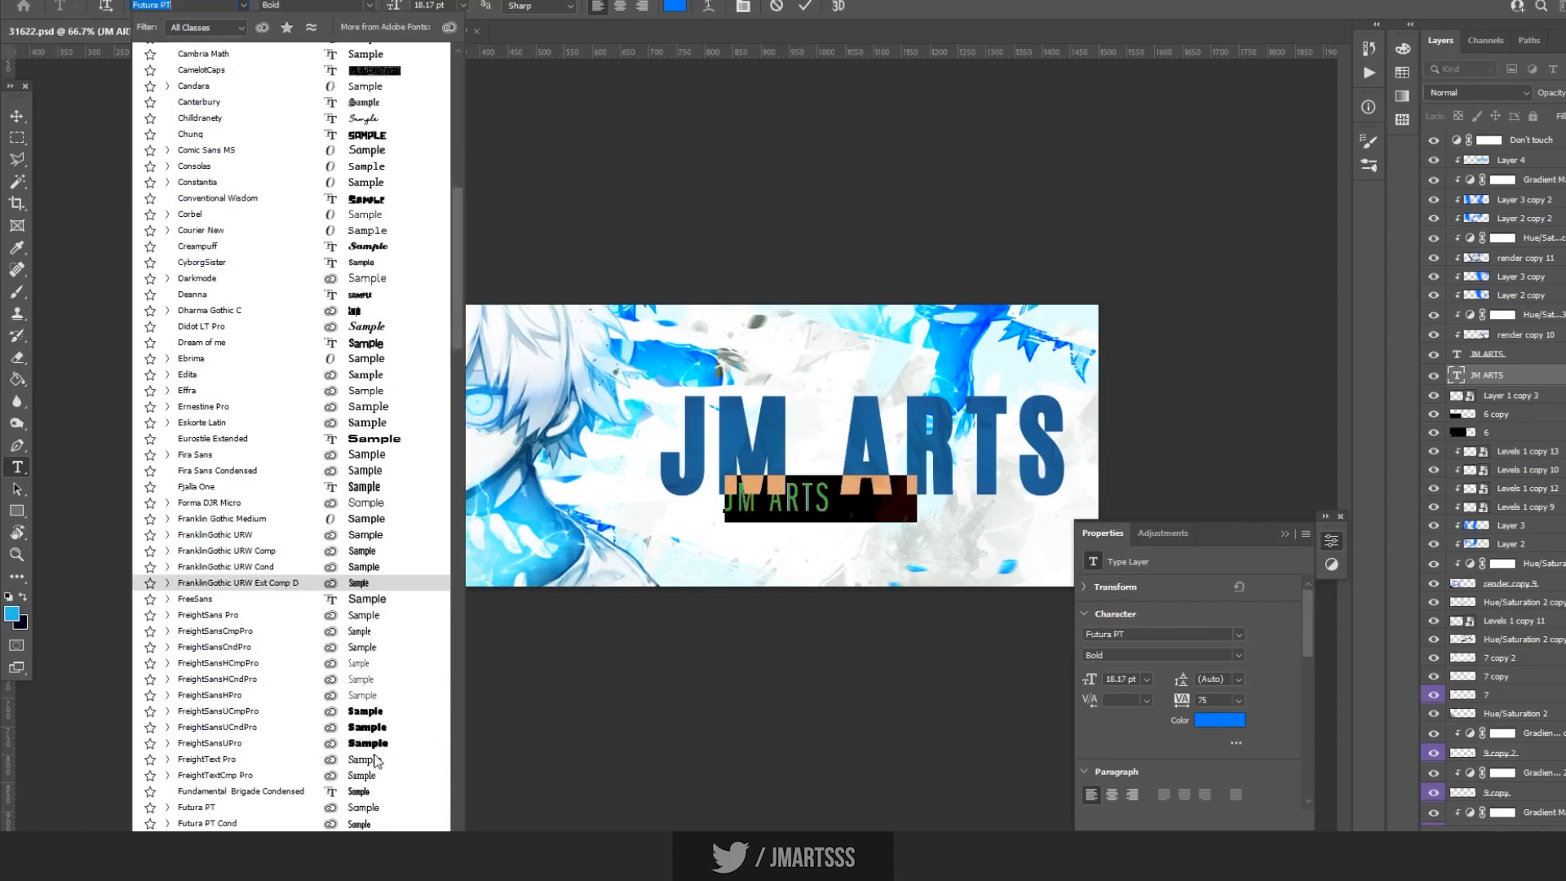
{"action": "scroll", "coordinate": [388, 724], "scroll_direction": "down", "scroll_amount": 2}
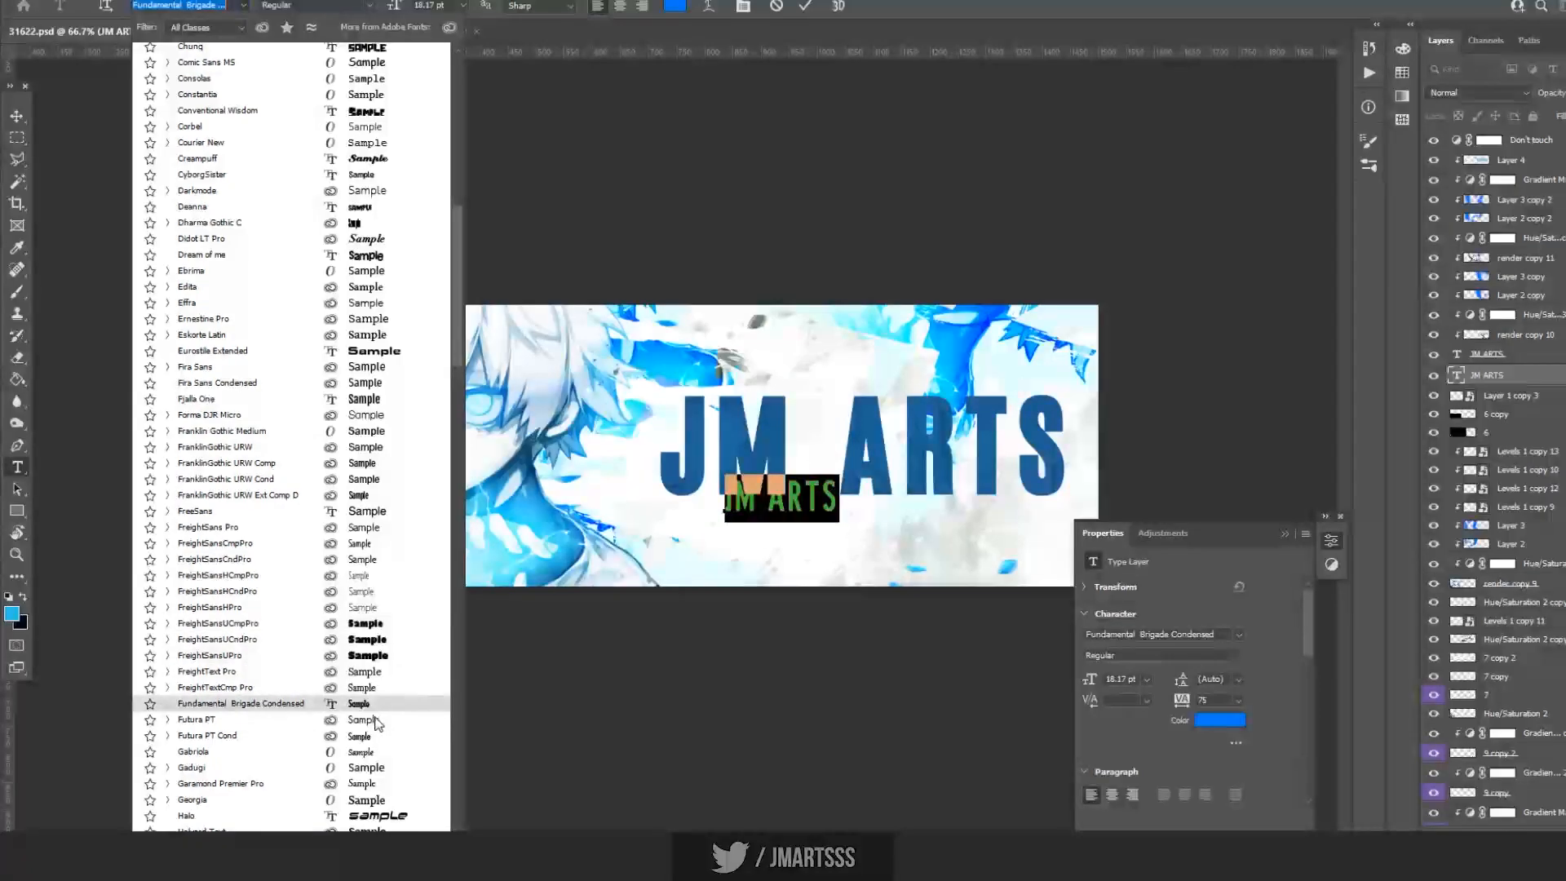
{"action": "scroll", "coordinate": [380, 721], "scroll_direction": "down", "scroll_amount": 2}
{"action": "scroll", "coordinate": [388, 814], "scroll_direction": "down", "scroll_amount": 5}
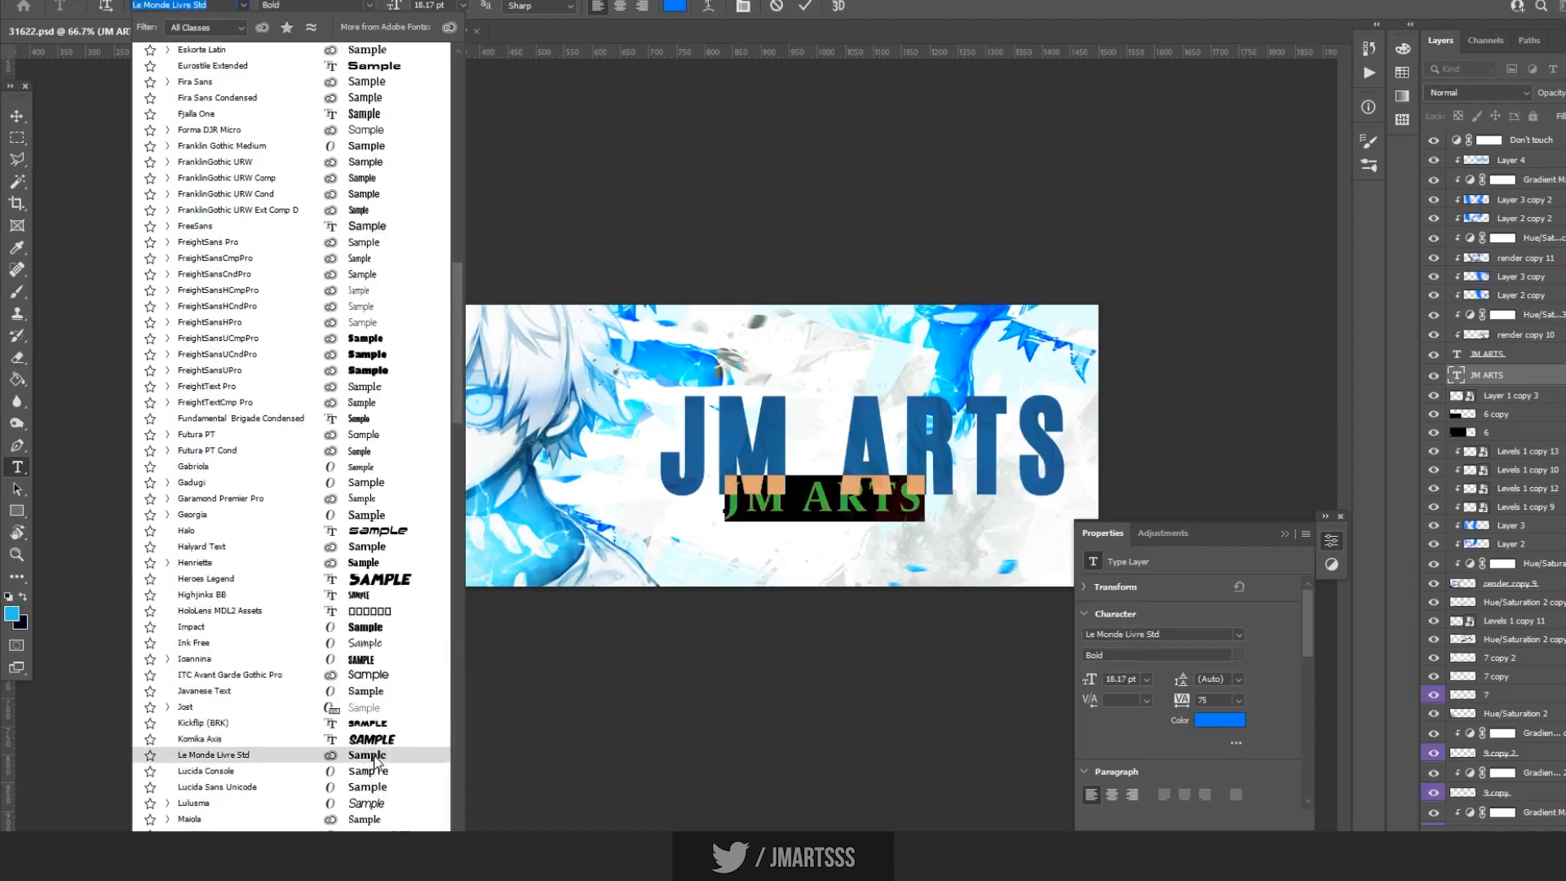
{"action": "scroll", "coordinate": [380, 775], "scroll_direction": "down", "scroll_amount": 6}
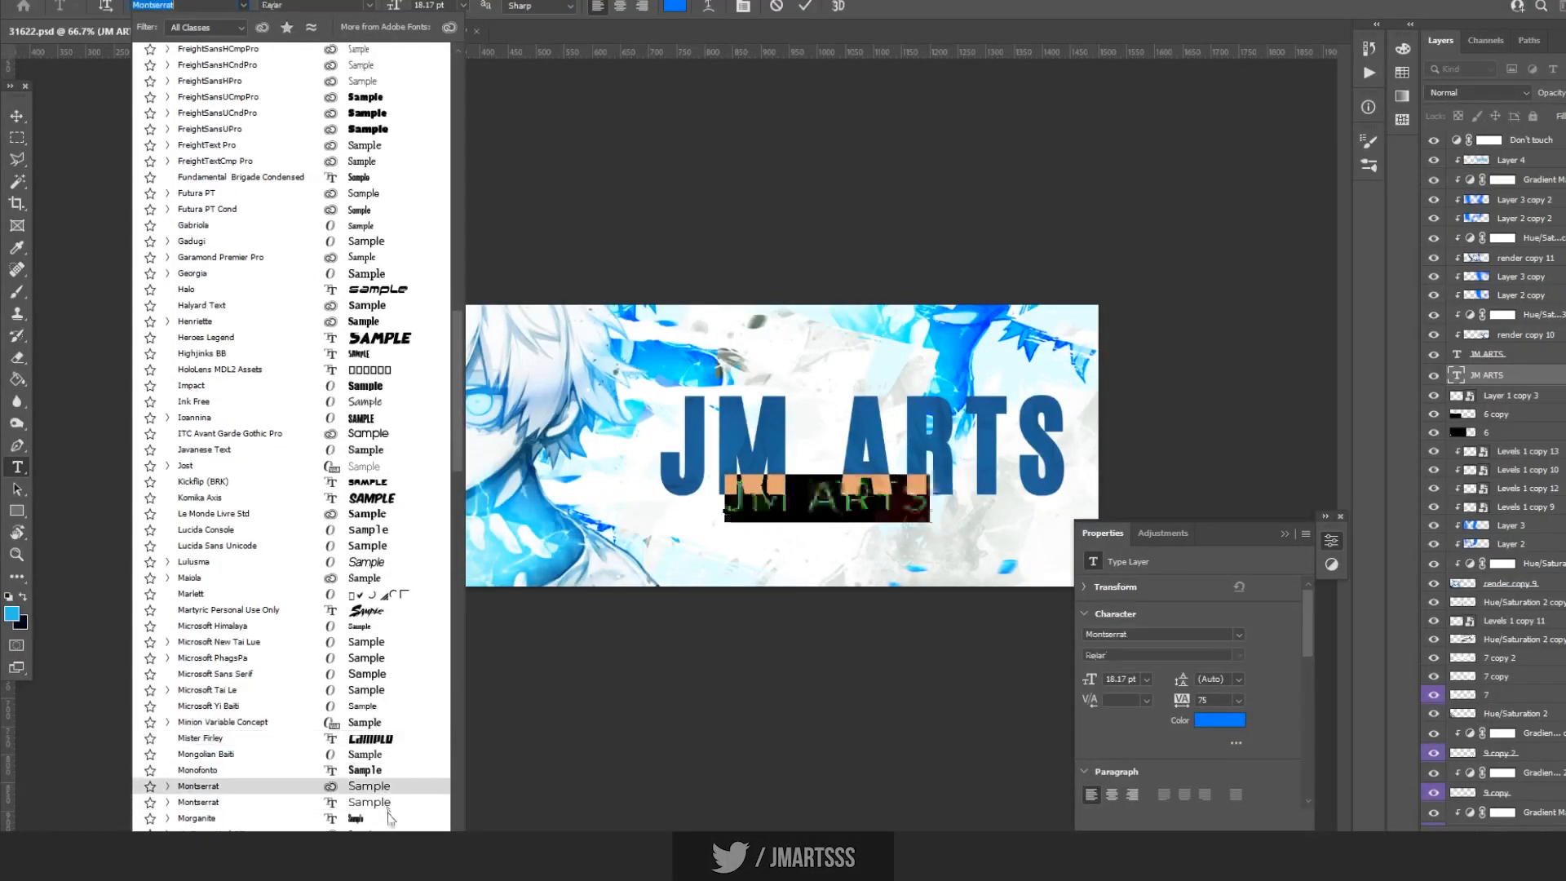
{"action": "scroll", "coordinate": [383, 812], "scroll_direction": "down", "scroll_amount": 5}
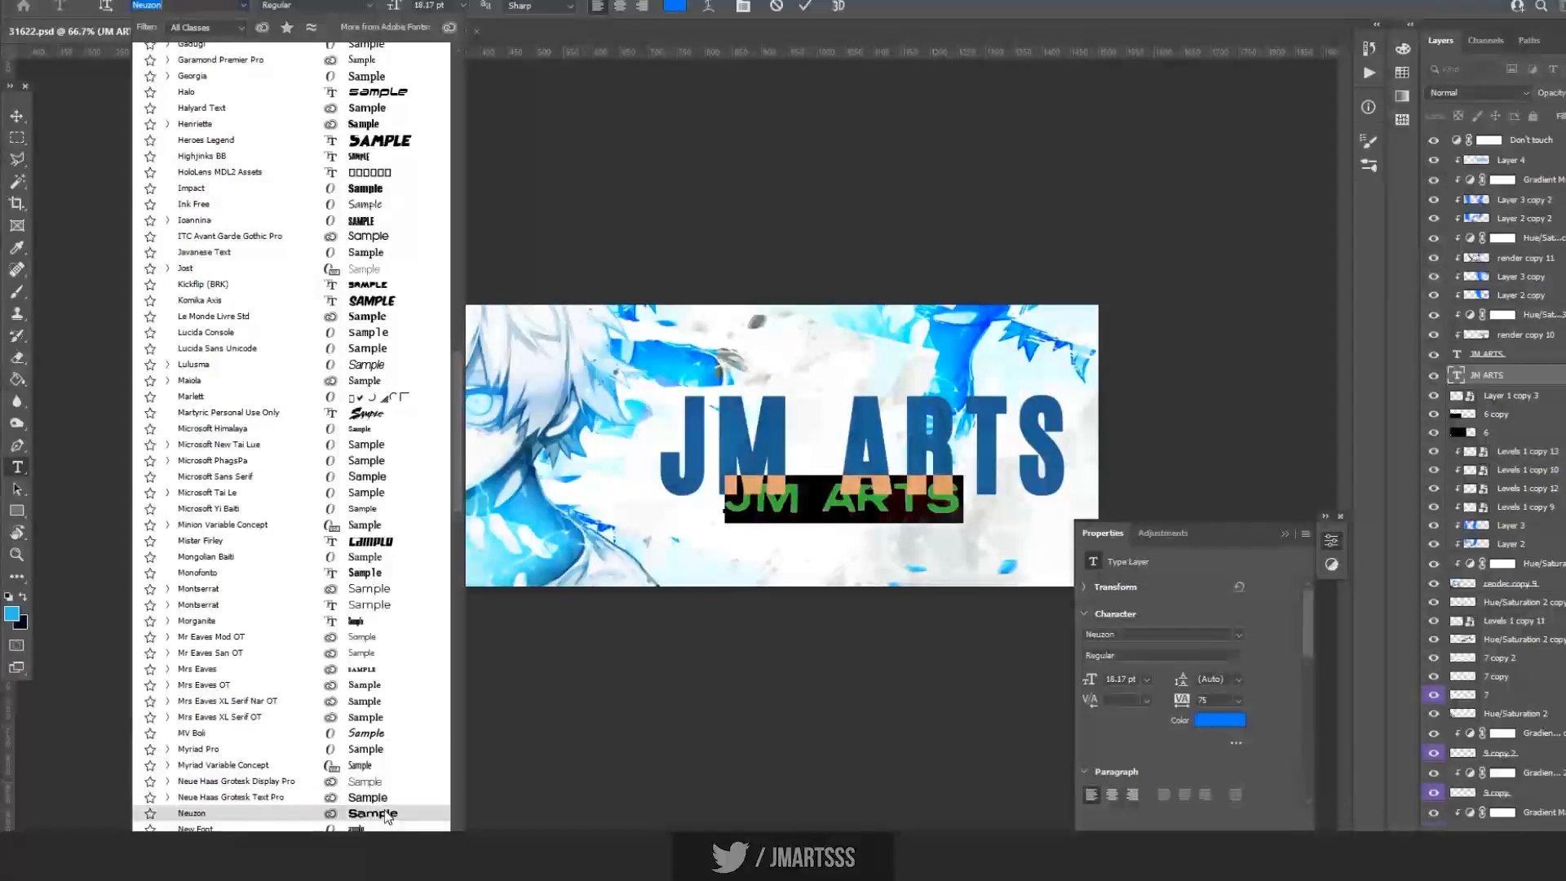
{"action": "left_click", "coordinate": [387, 814]}
{"action": "left_click", "coordinate": [17, 116]}
Shrink the small JM ARTS text to about 5.16 pt and place it just beneath the large title's first letters.
{"action": "key", "text": "ctrl+t"}
{"action": "left_click_drag", "start_coordinate": [962, 499], "coordinate": [748, 513]}
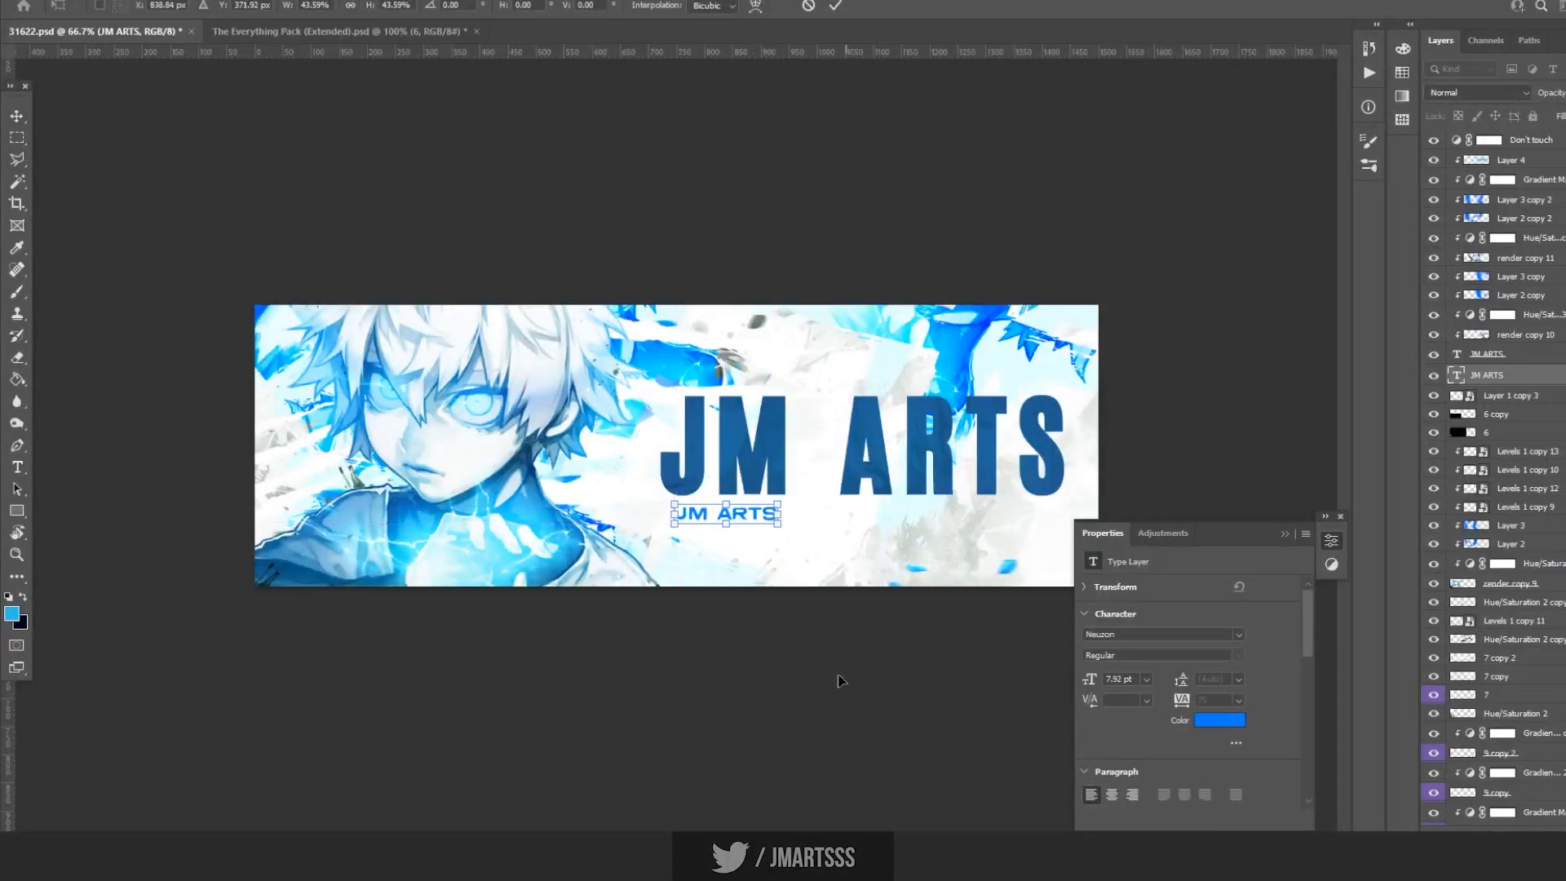
{"action": "key", "text": "Return"}
{"action": "key", "text": "ctrl+t"}
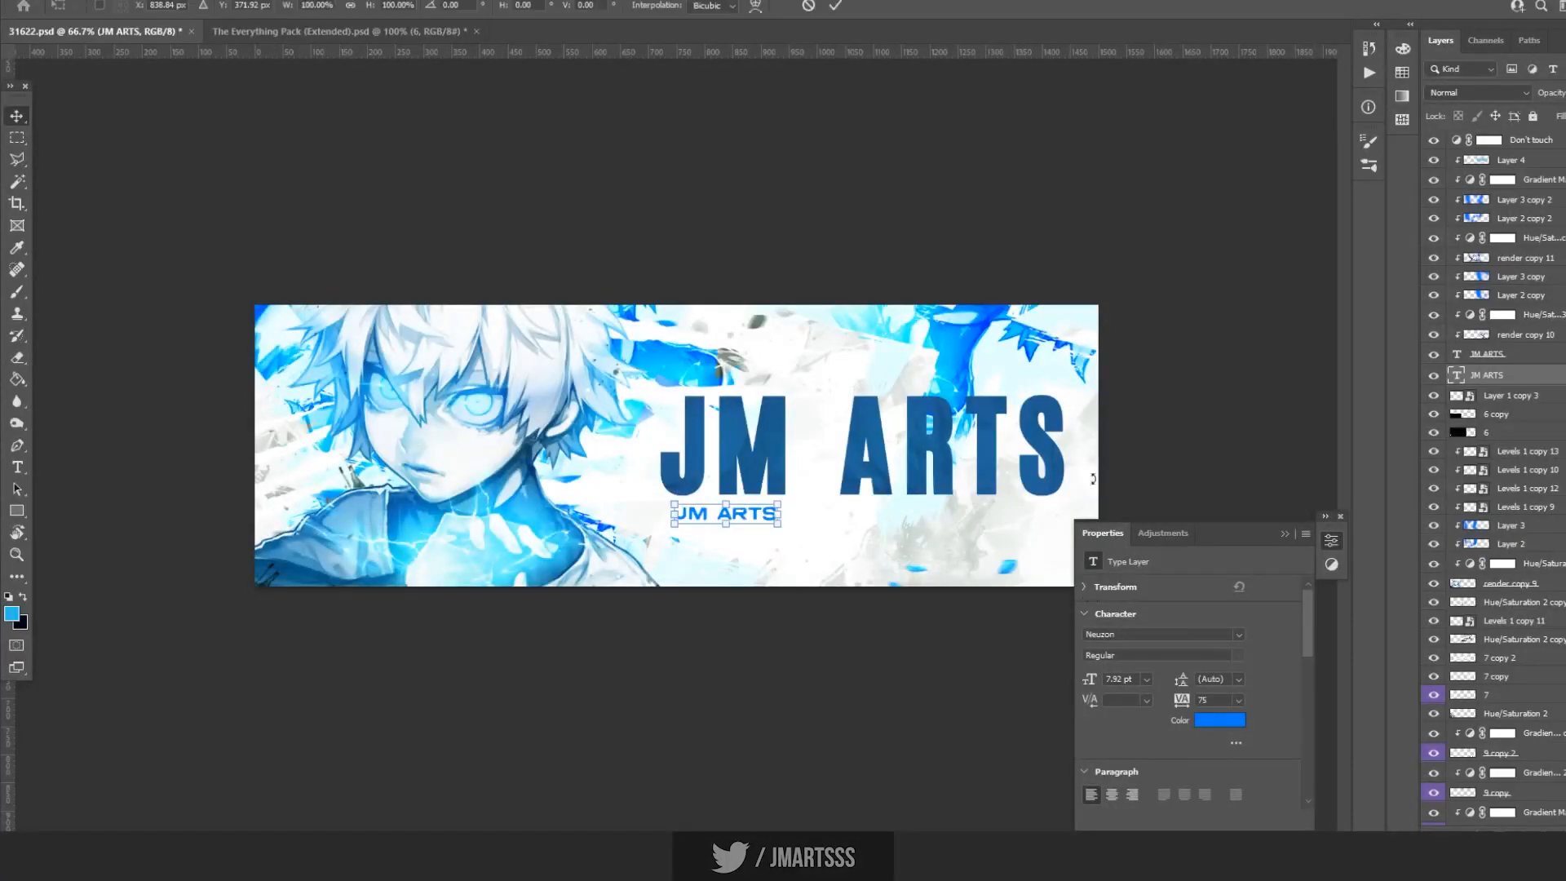
{"action": "left_click_drag", "start_coordinate": [779, 524], "coordinate": [743, 517]}
{"action": "key", "text": "Return"}
Duplicate the small JM ARTS text and place the duplicate just above the large title's letter A.
{"action": "key", "text": "ctrl+j"}
{"action": "key", "text": "ctrl+t"}
{"action": "key", "text": "ctrl+plus"}
{"action": "left_click_drag", "start_coordinate": [763, 540], "coordinate": [1013, 360]}
{"action": "key", "text": "Return"}
Replace the small duplicate text above the large title's letter A with DESIGNER.
{"action": "key", "text": "t"}
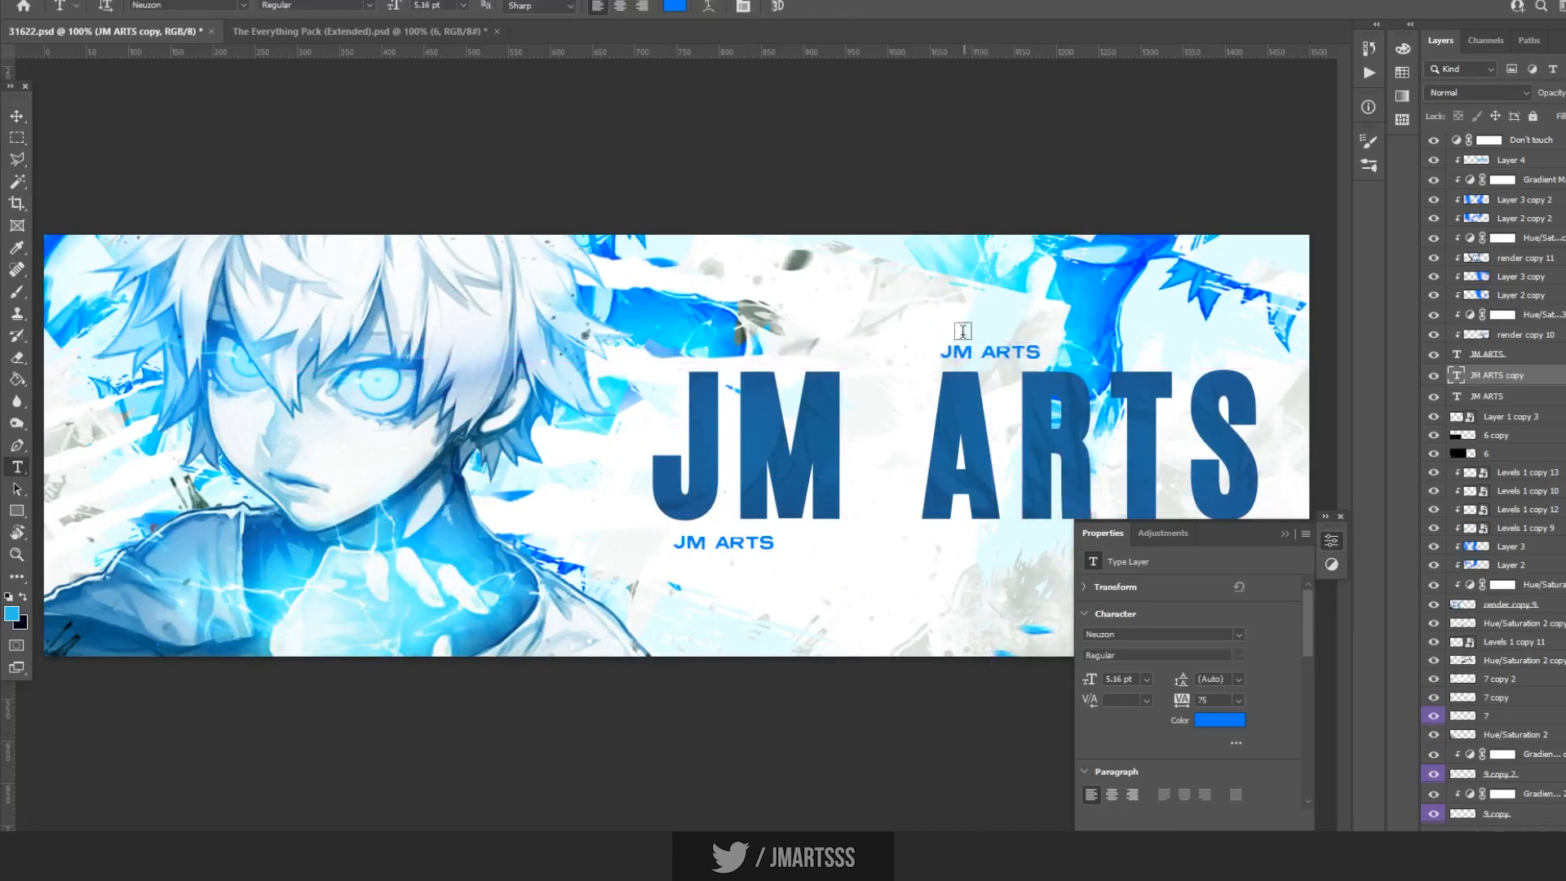
{"action": "left_click", "coordinate": [950, 350]}
{"action": "key", "text": "ctrl+a"}
{"action": "type", "text": "D"}
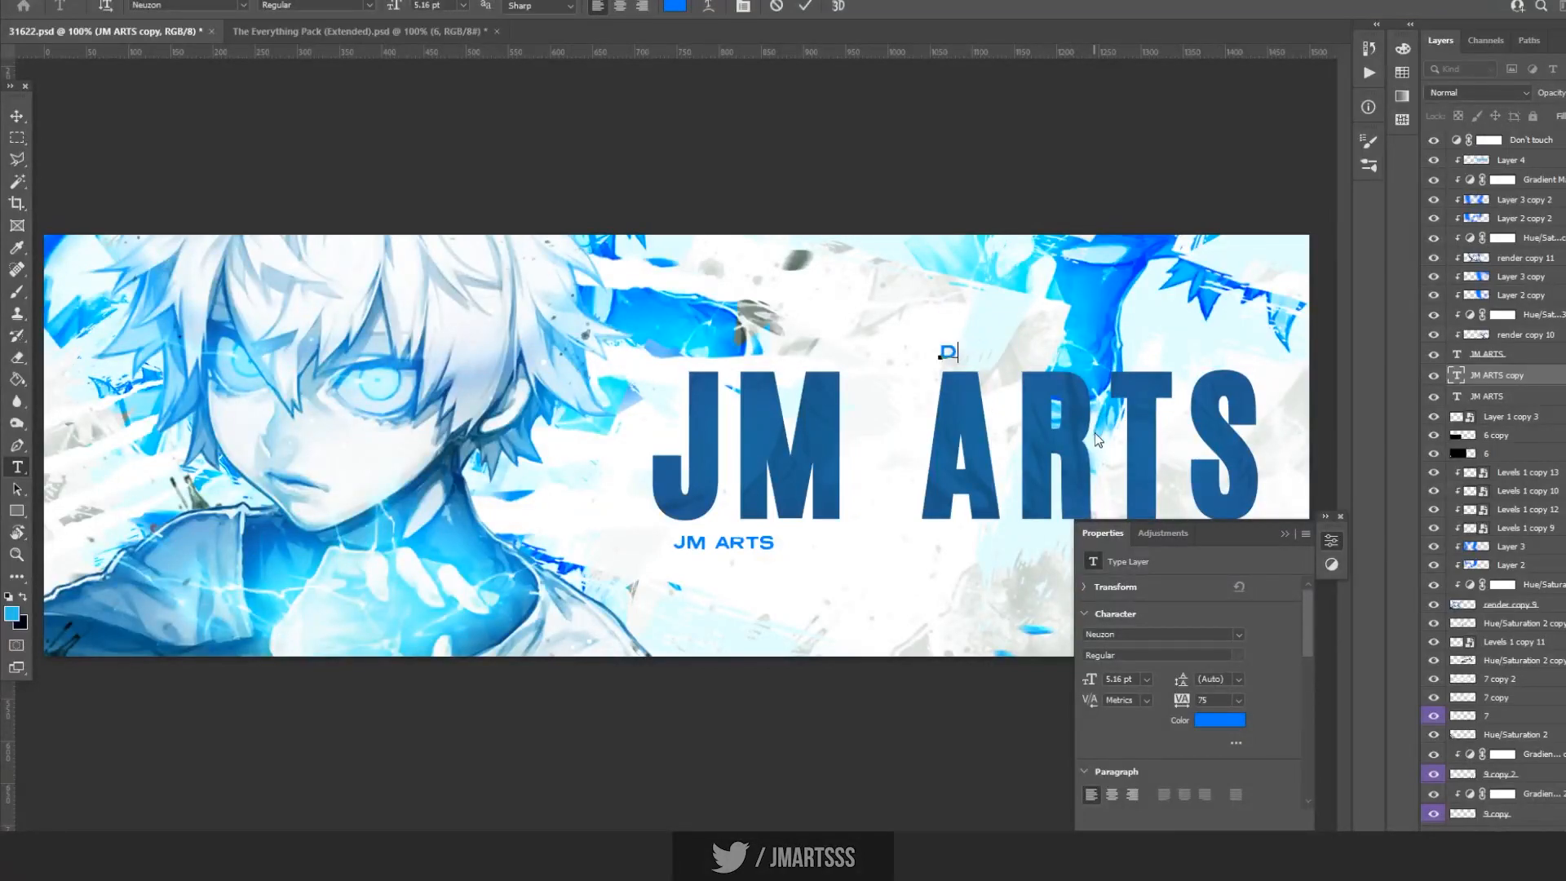
{"action": "type", "text": "ESIGNER"}
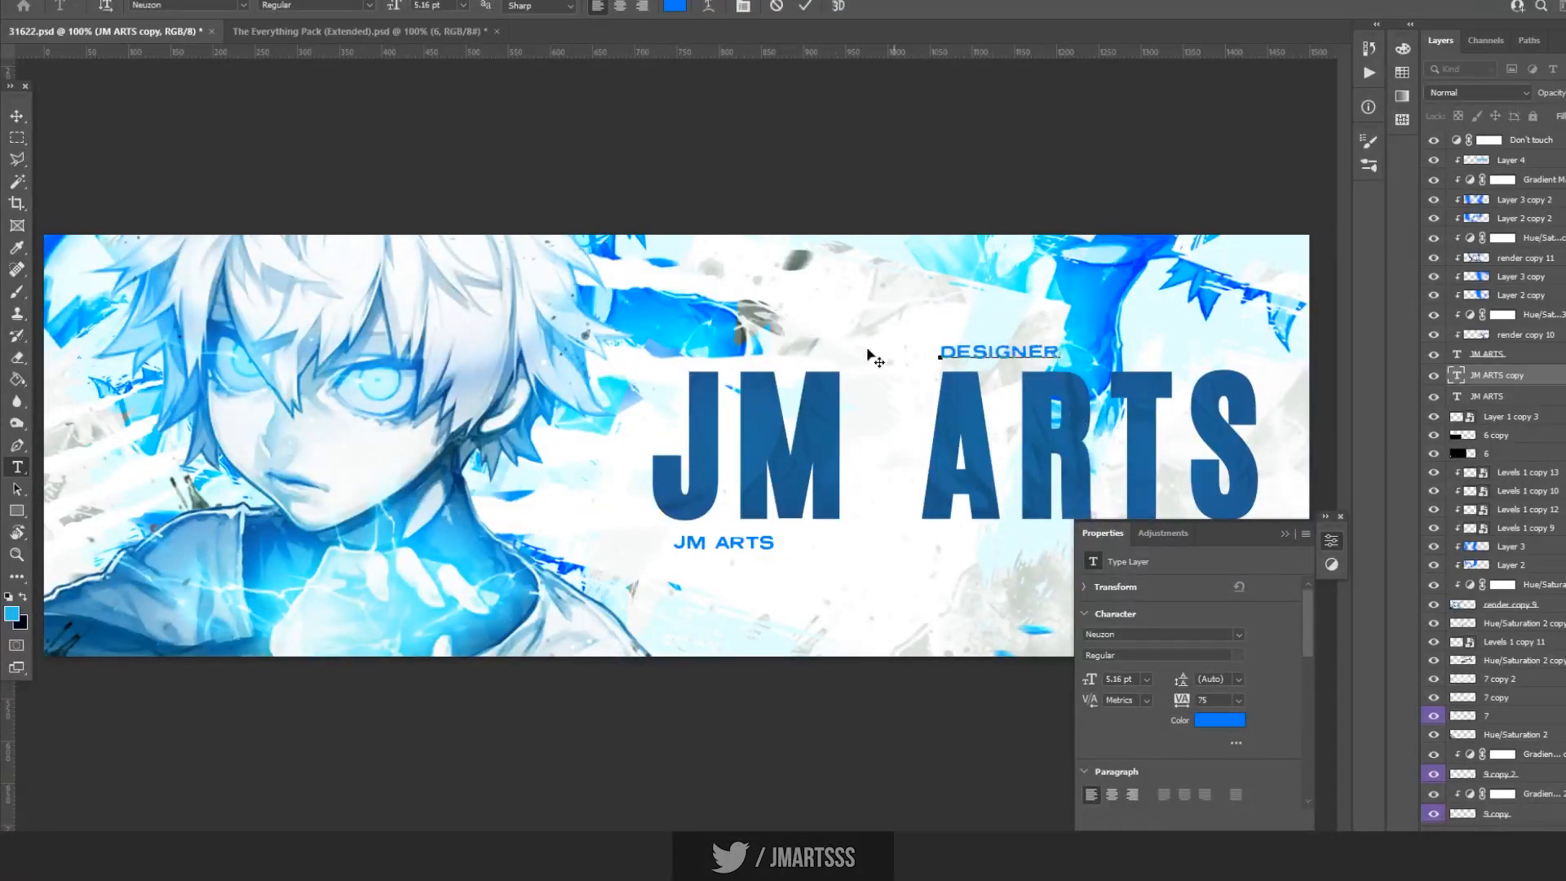
{"action": "left_click", "coordinate": [14, 118]}
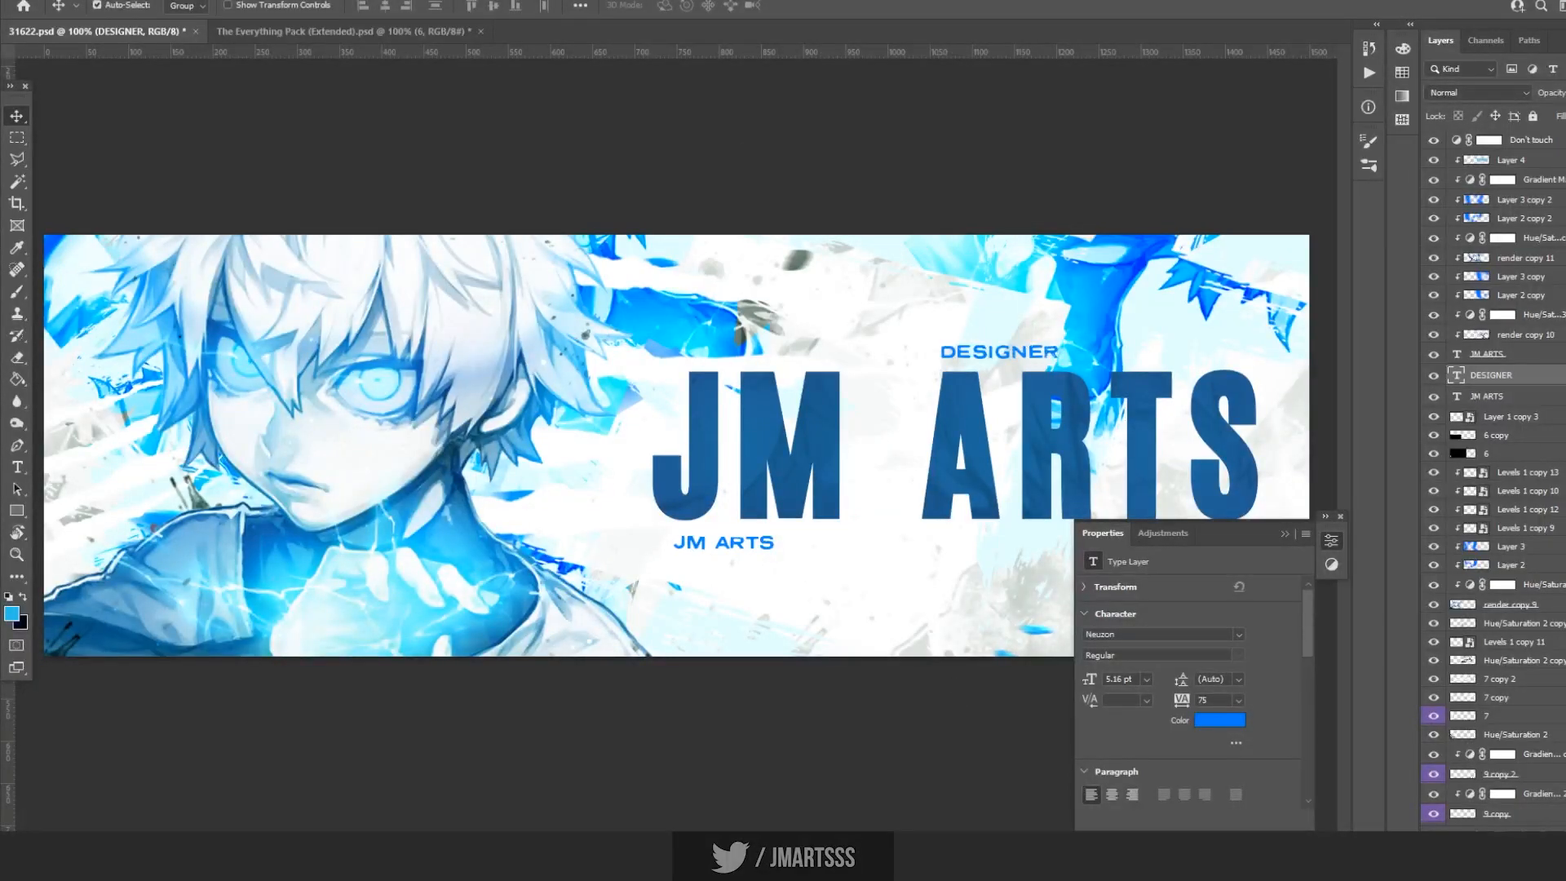
On a new layer, fill a thin light-blue horizontal bar about 380 px long under the large title, beside the small JM ARTS text.
{"action": "key", "text": "ctrl+shift+alt+n"}
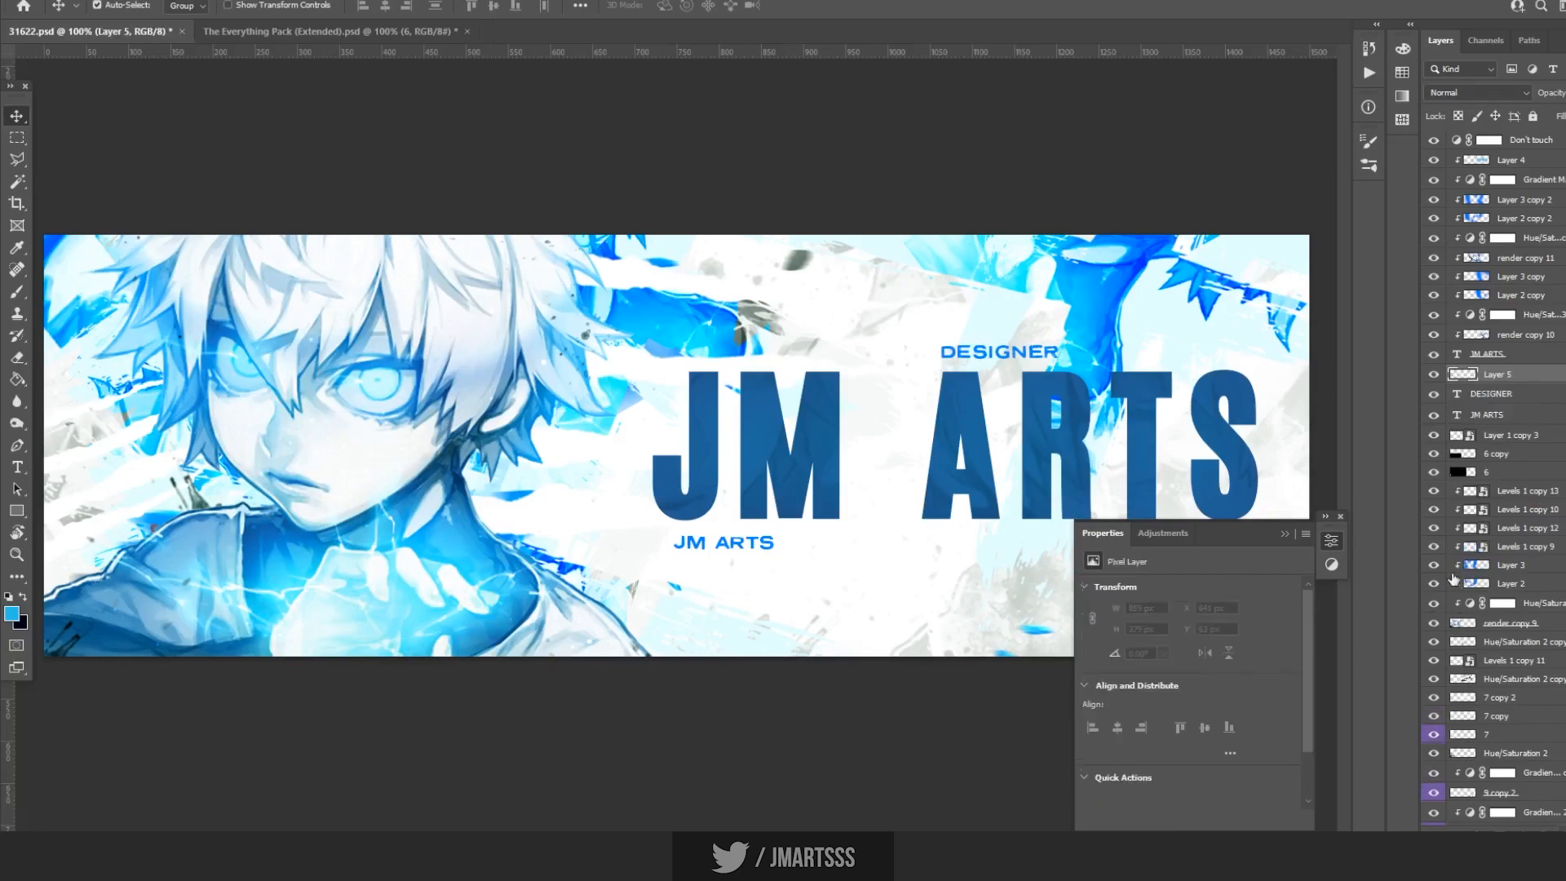
{"action": "left_click", "coordinate": [1340, 517]}
{"action": "key", "text": "m"}
{"action": "left_click_drag", "start_coordinate": [830, 547], "coordinate": [1151, 539]}
{"action": "key", "text": "b"}
{"action": "left_click_drag", "start_coordinate": [824, 543], "coordinate": [1151, 542]}
{"action": "key", "text": "ctrl+d"}
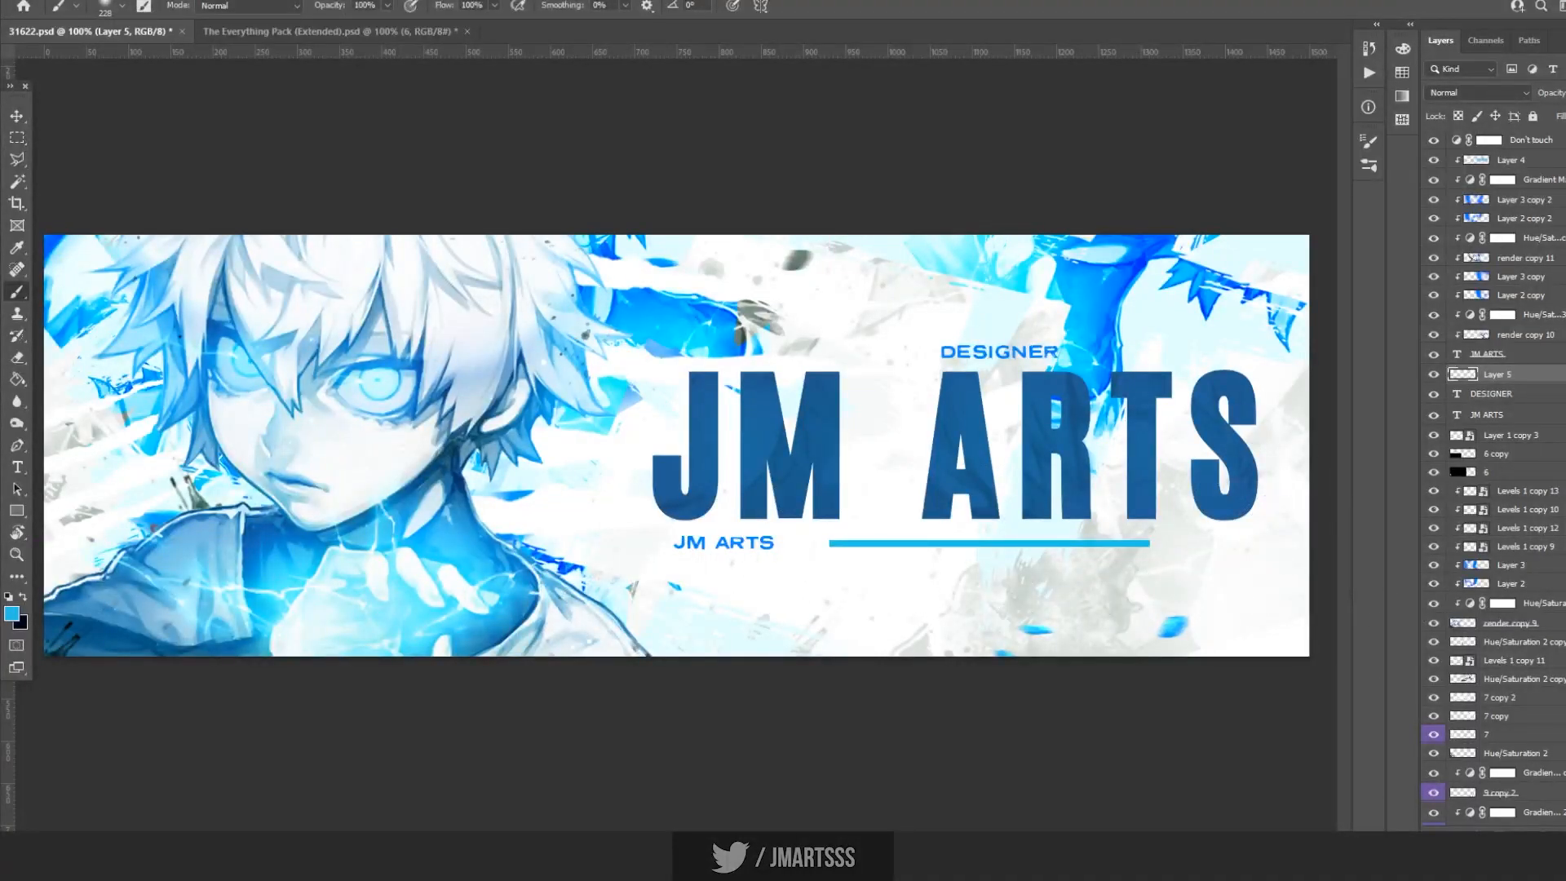
Duplicate the blue bar, place the copy just above the large title's JM letters, and shorten it to about 40% of its length.
{"action": "key", "text": "ctrl+j"}
{"action": "key", "text": "ctrl+t"}
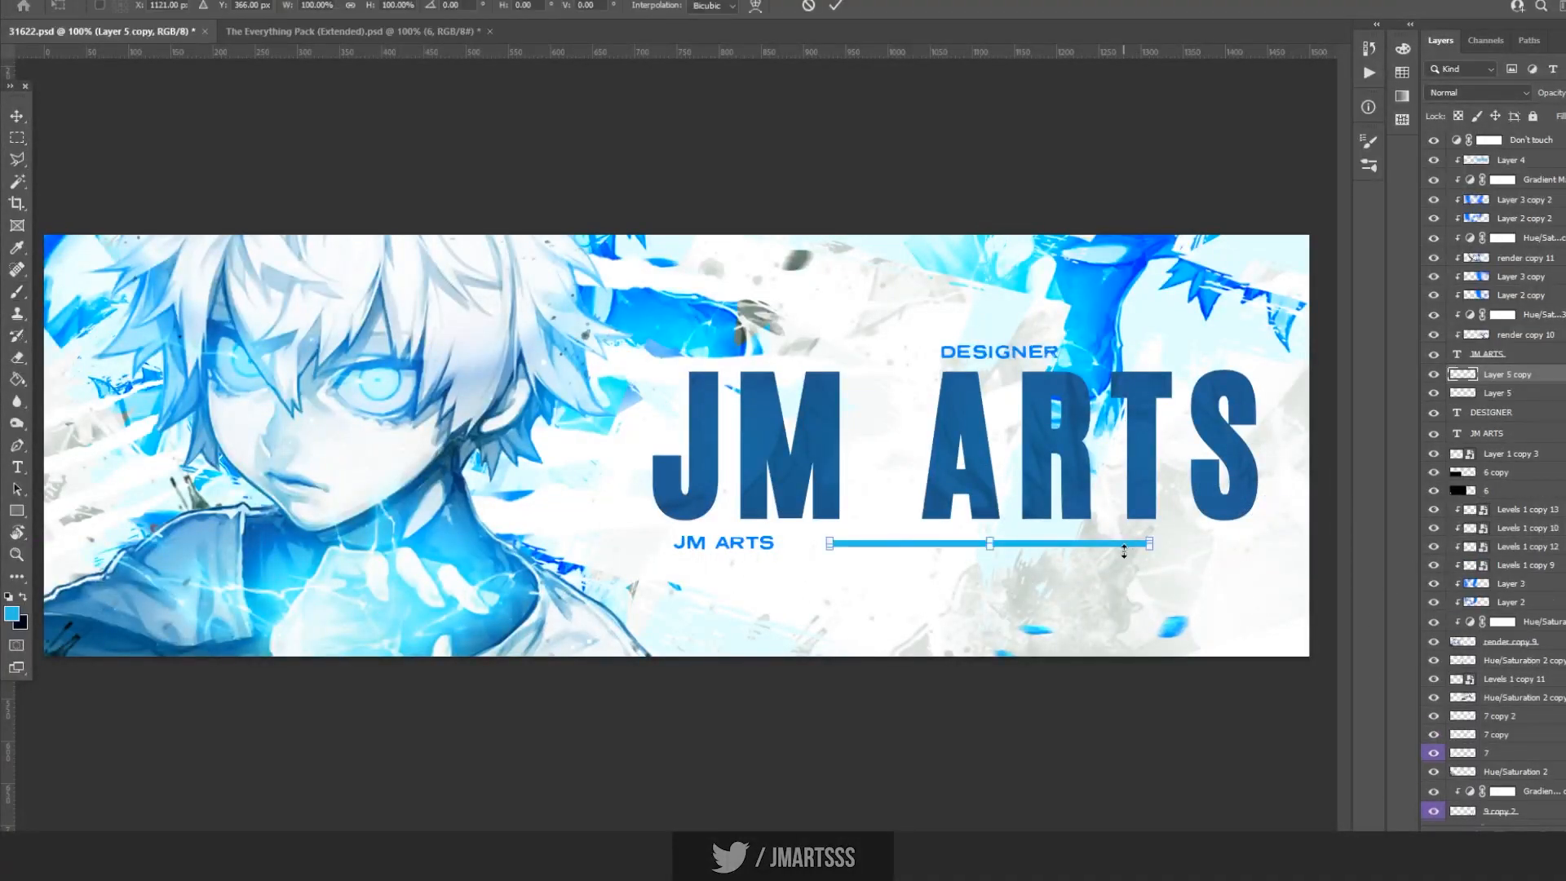
{"action": "left_click_drag", "start_coordinate": [1121, 548], "coordinate": [784, 363]}
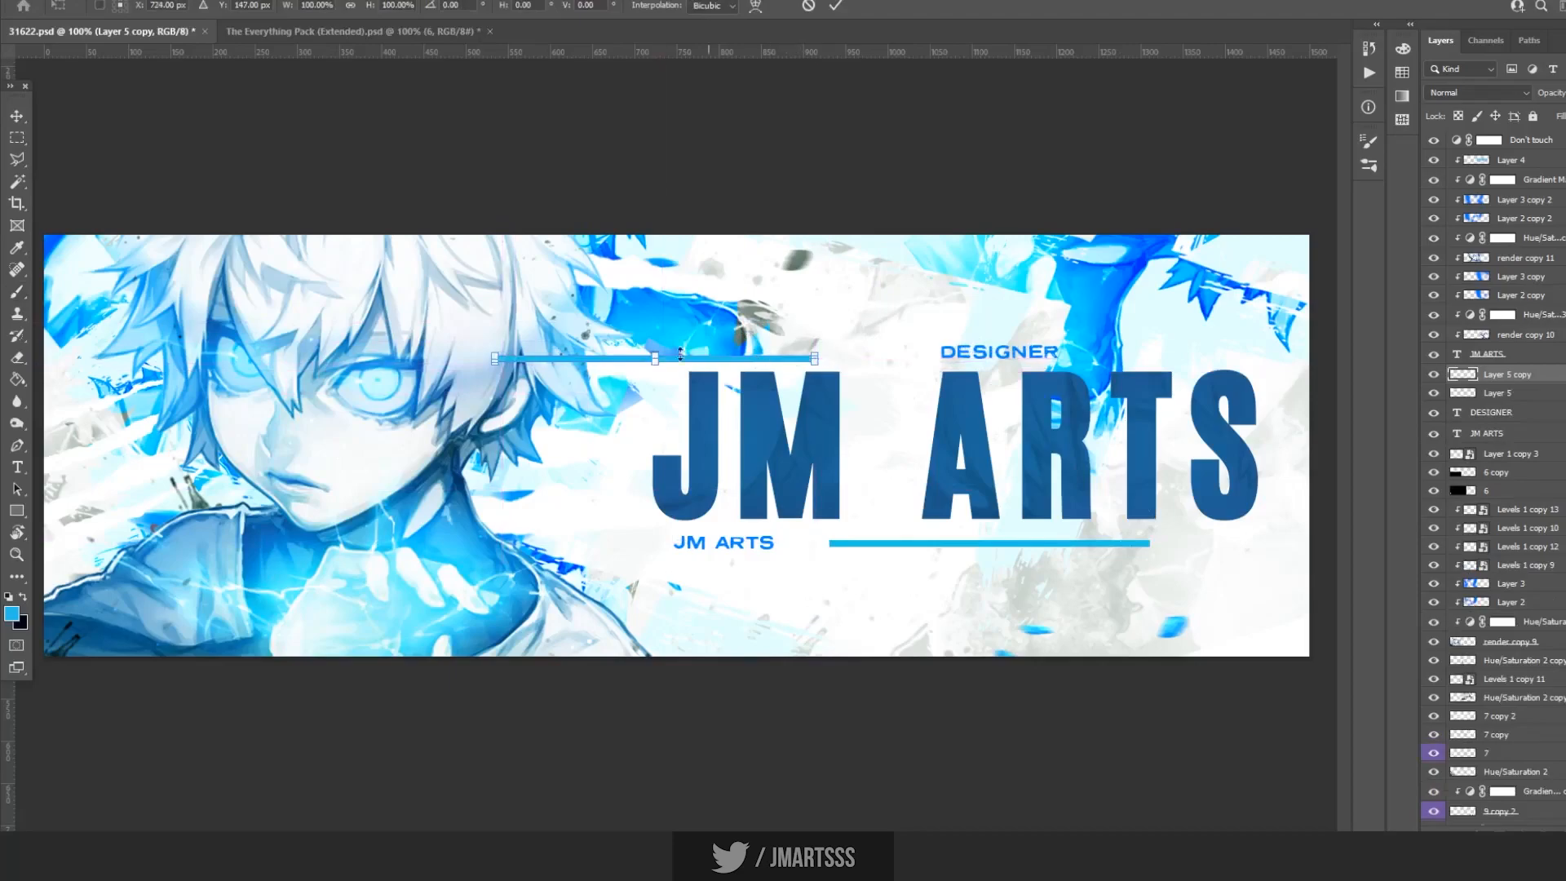
{"action": "left_click_drag", "start_coordinate": [484, 360], "coordinate": [684, 367]}
{"action": "key", "text": "Return"}
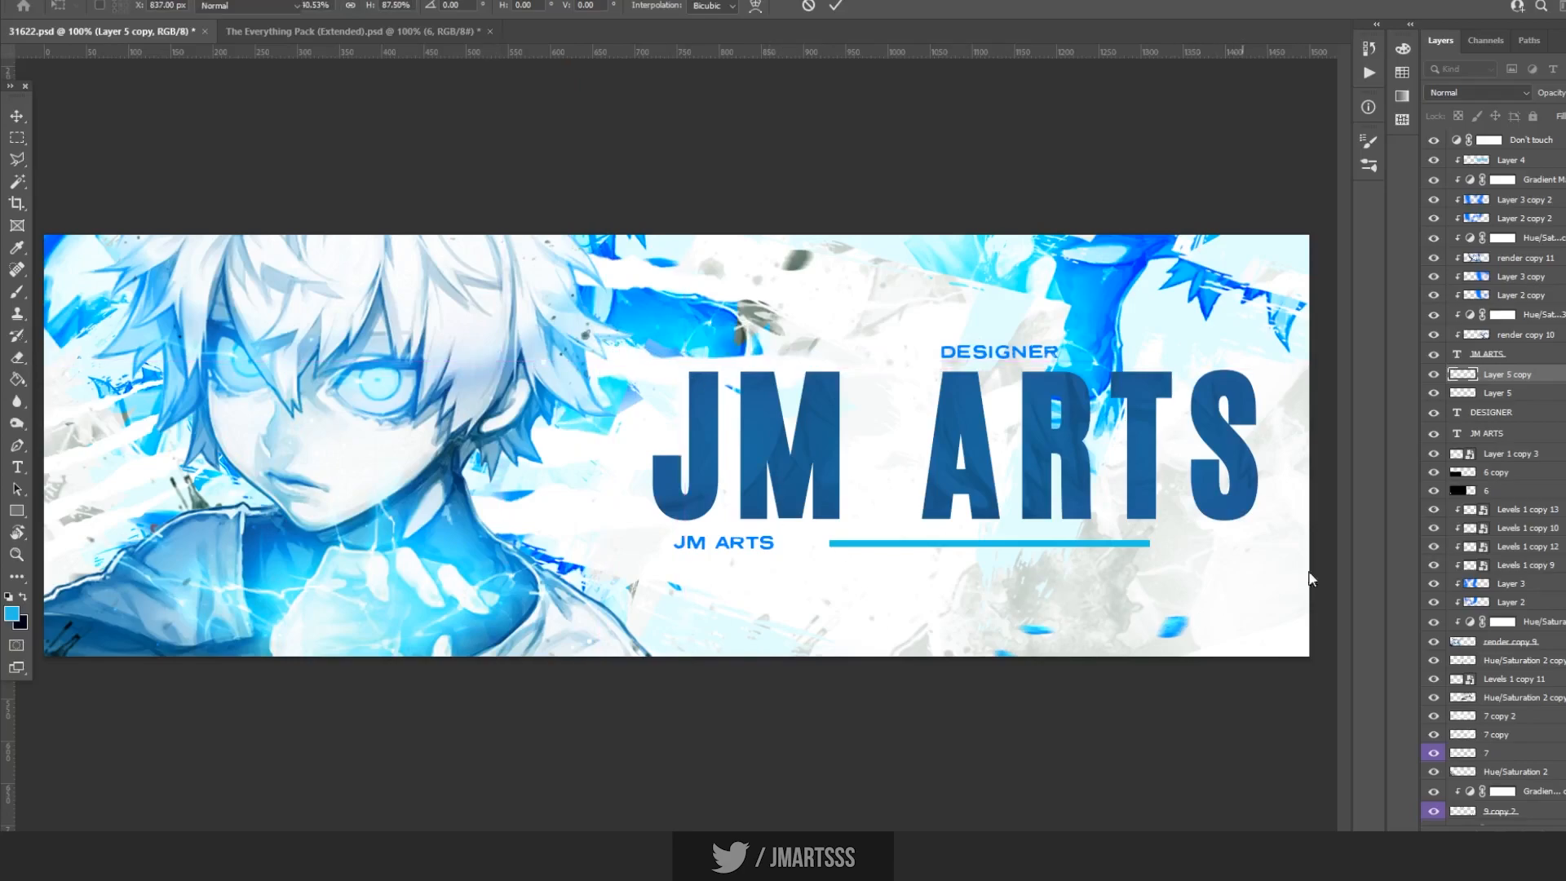
Try out other blend modes on the shortened bar above the title.
{"action": "key", "text": "b"}
{"action": "left_click", "coordinate": [1469, 91]}
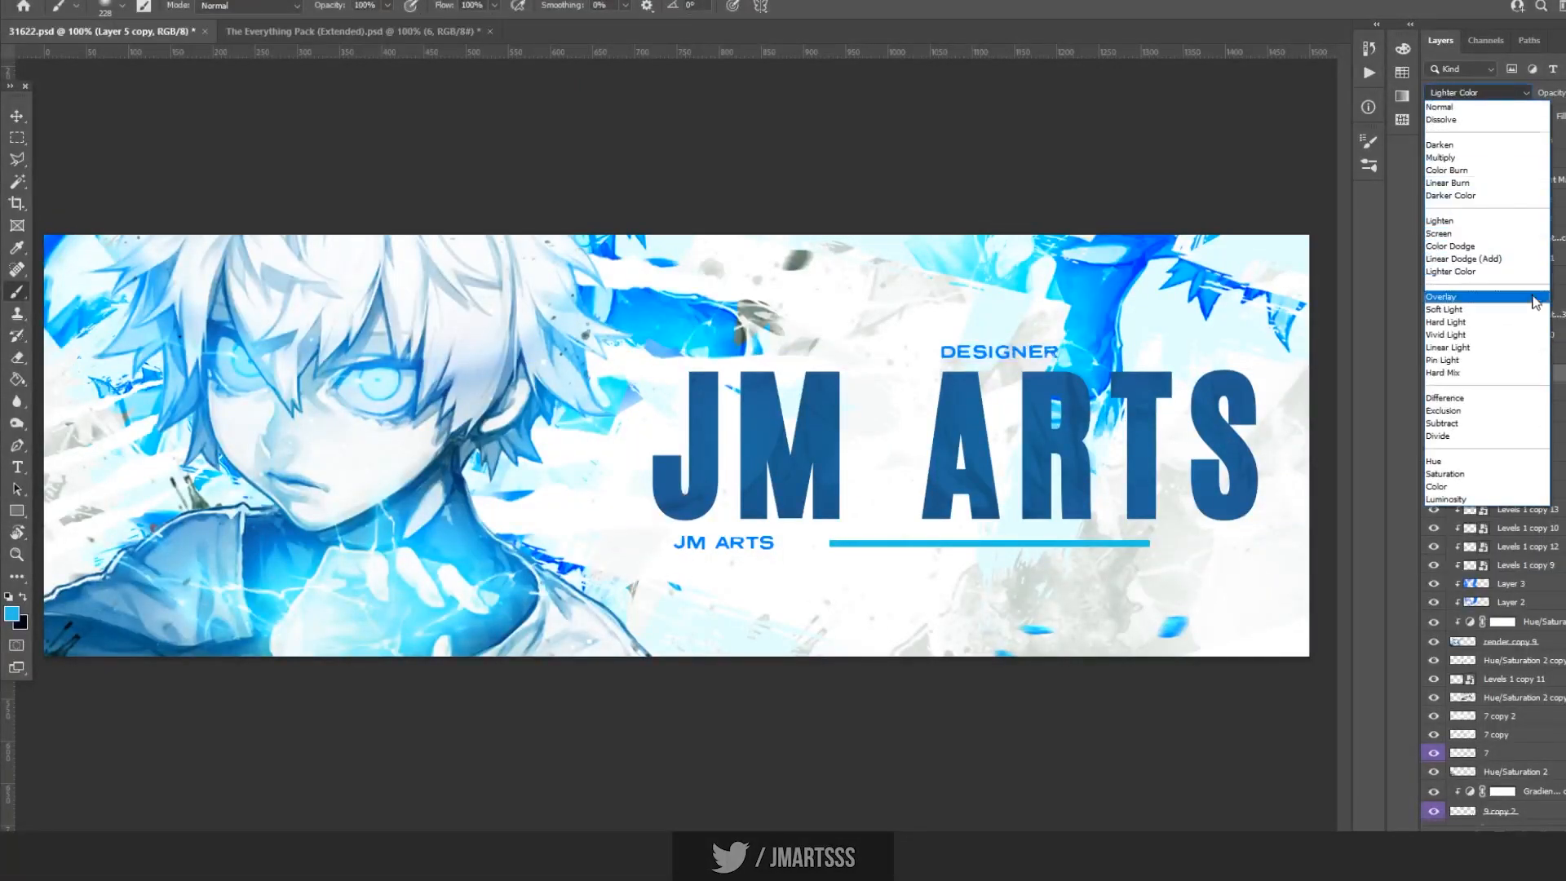
{"action": "left_click", "coordinate": [1528, 510]}
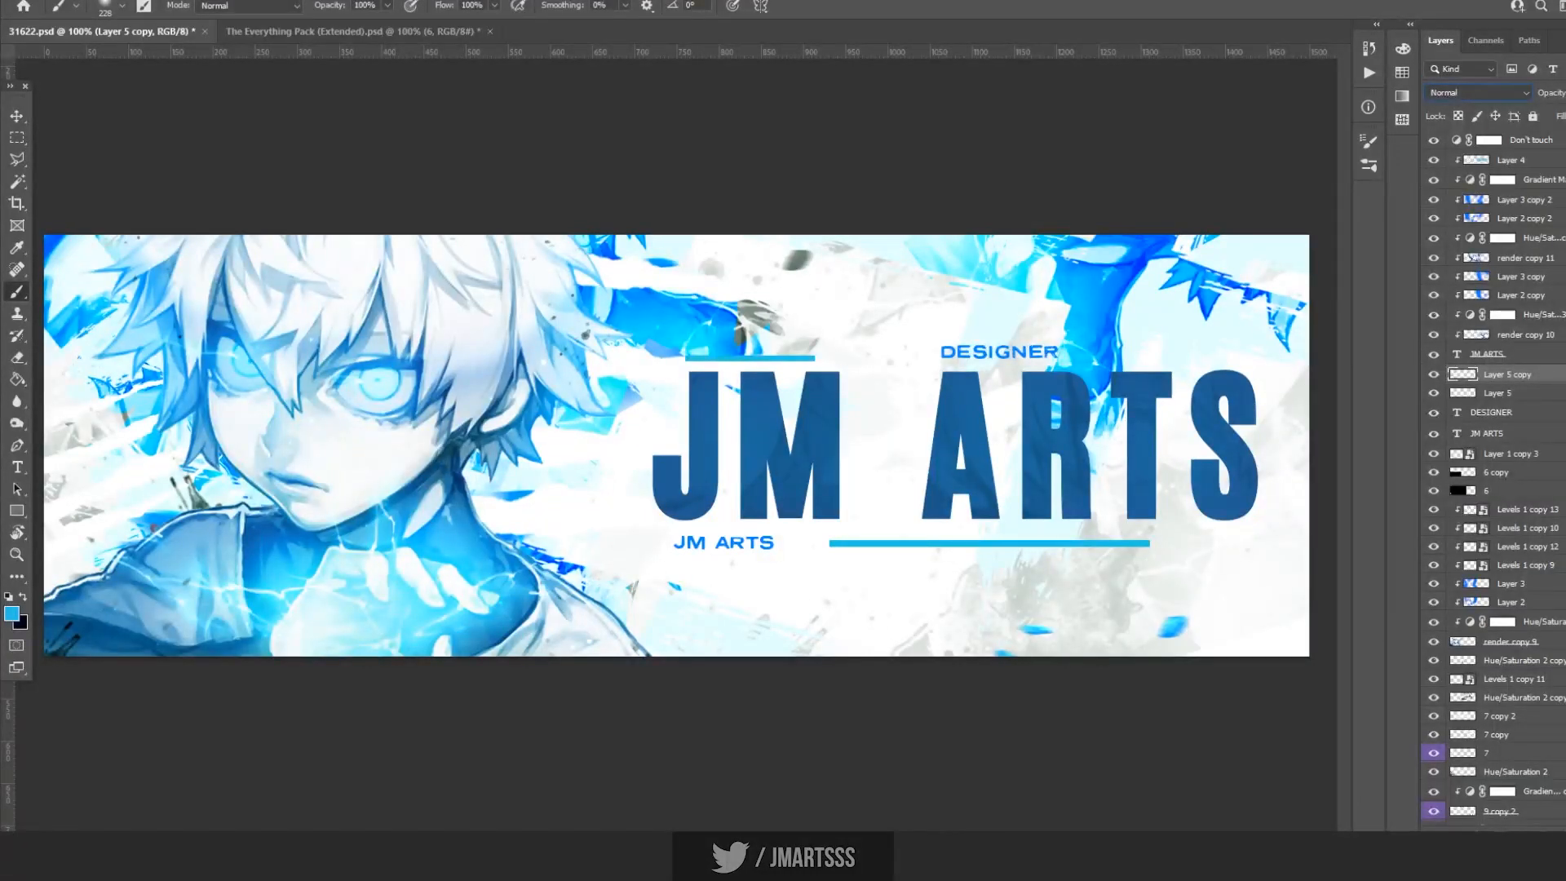
Duplicate the short blue bar and place the copy near the banner's lower edge, beside the character's shoulder.
{"action": "key", "text": "ctrl+j"}
{"action": "key", "text": "ctrl+t"}
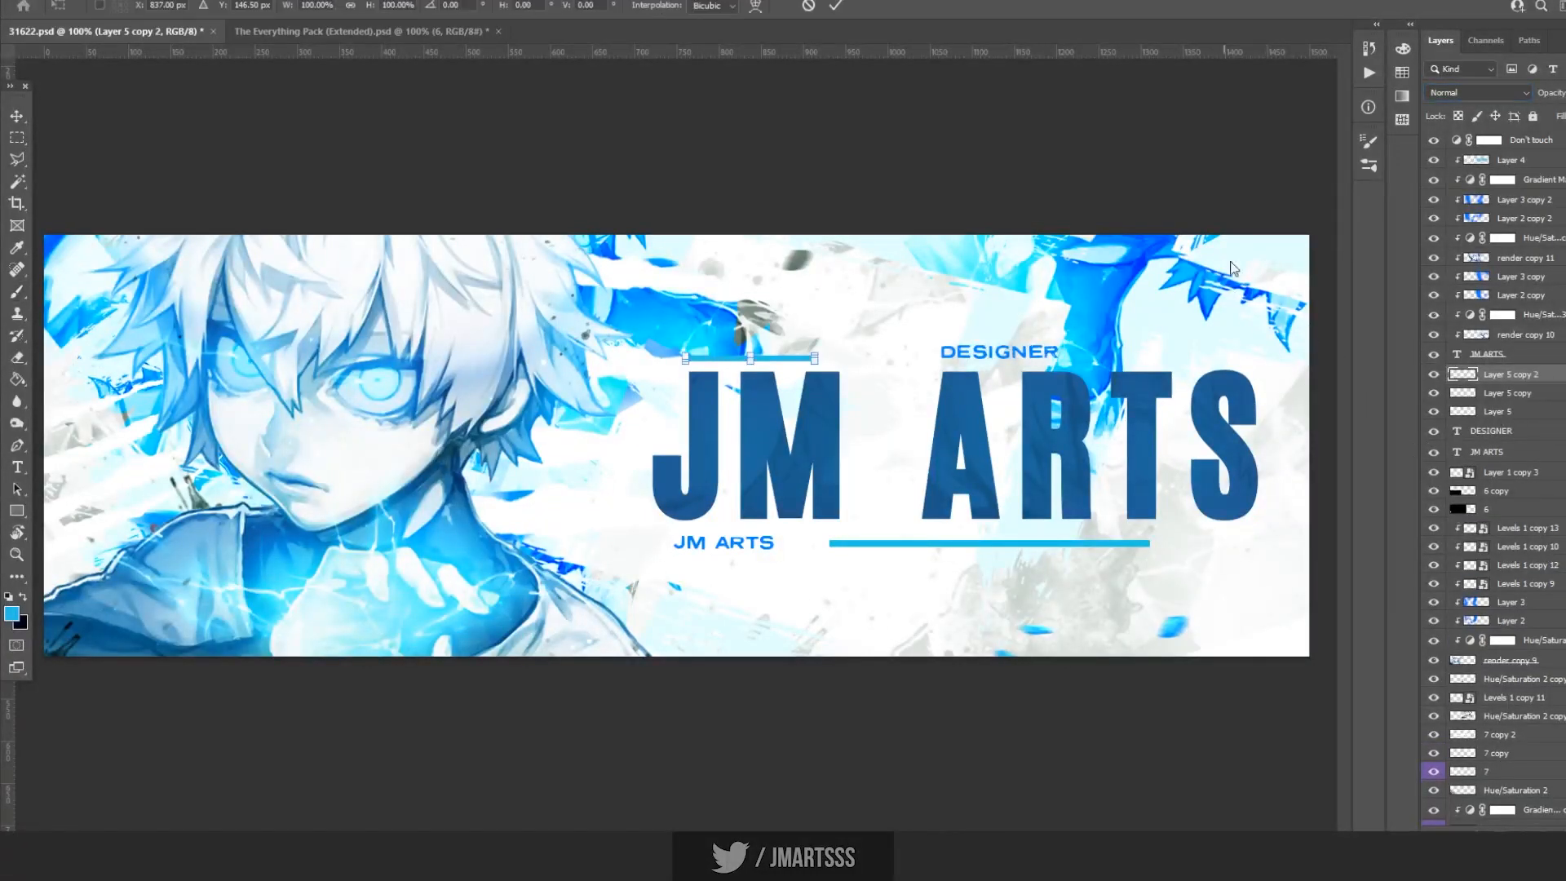
{"action": "mouse_move", "coordinate": [735, 457]}
{"action": "left_mouse_down"}
{"action": "mouse_move", "coordinate": [781, 628]}
{"action": "mouse_move", "coordinate": [626, 727]}
{"action": "left_mouse_up"}
{"action": "key", "text": "Return"}
{"action": "key", "text": "b"}
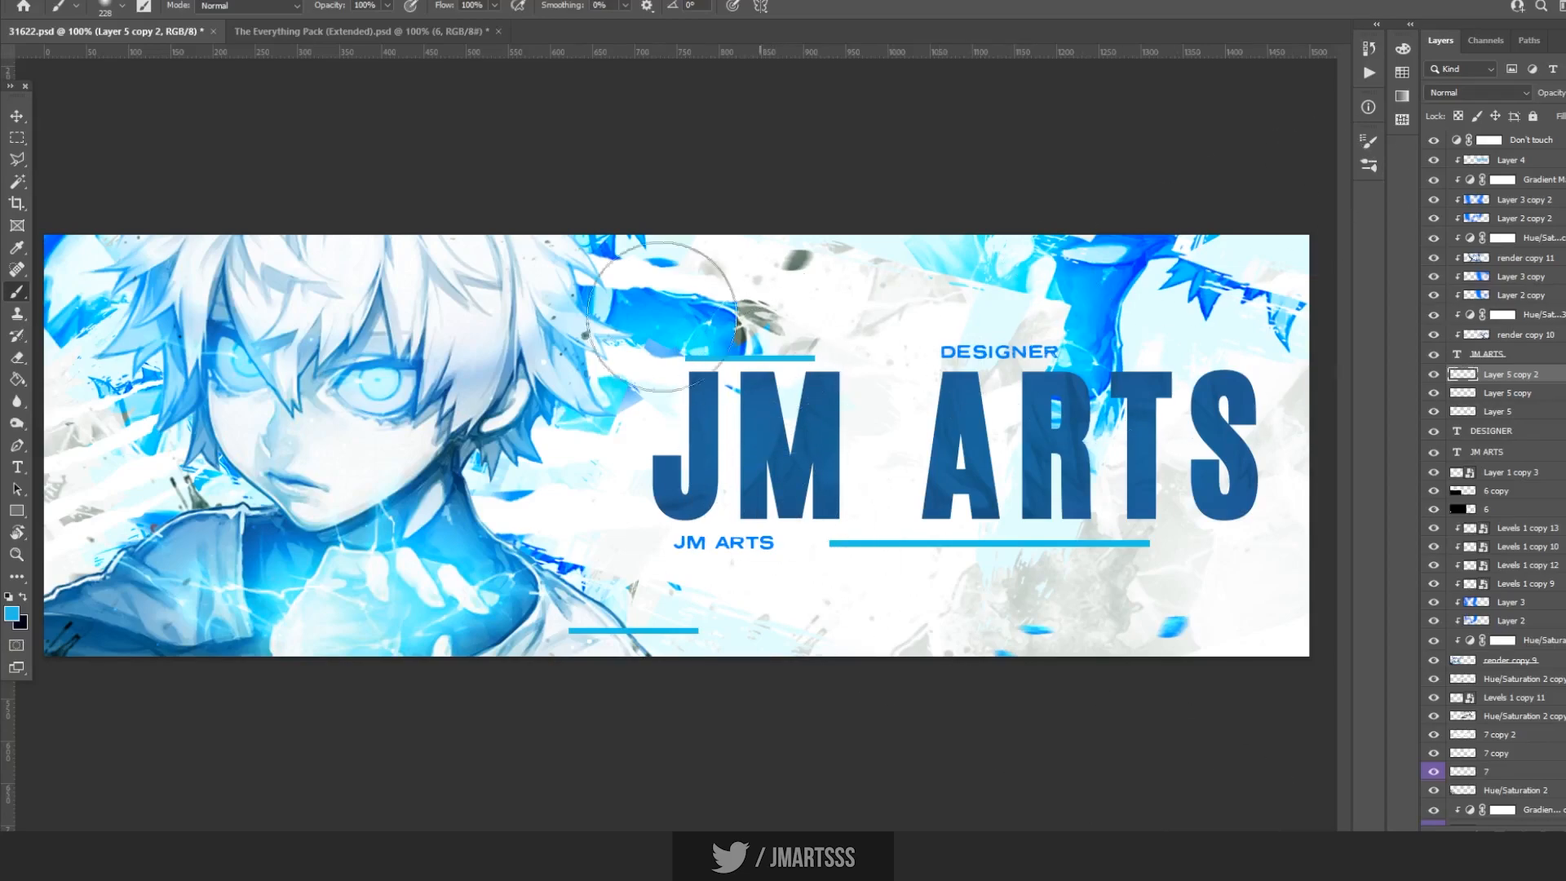
Move the short bar above the JM letters to beside the DESIGNER text and stretch its height into a solid rectangle.
{"action": "key", "text": "v"}
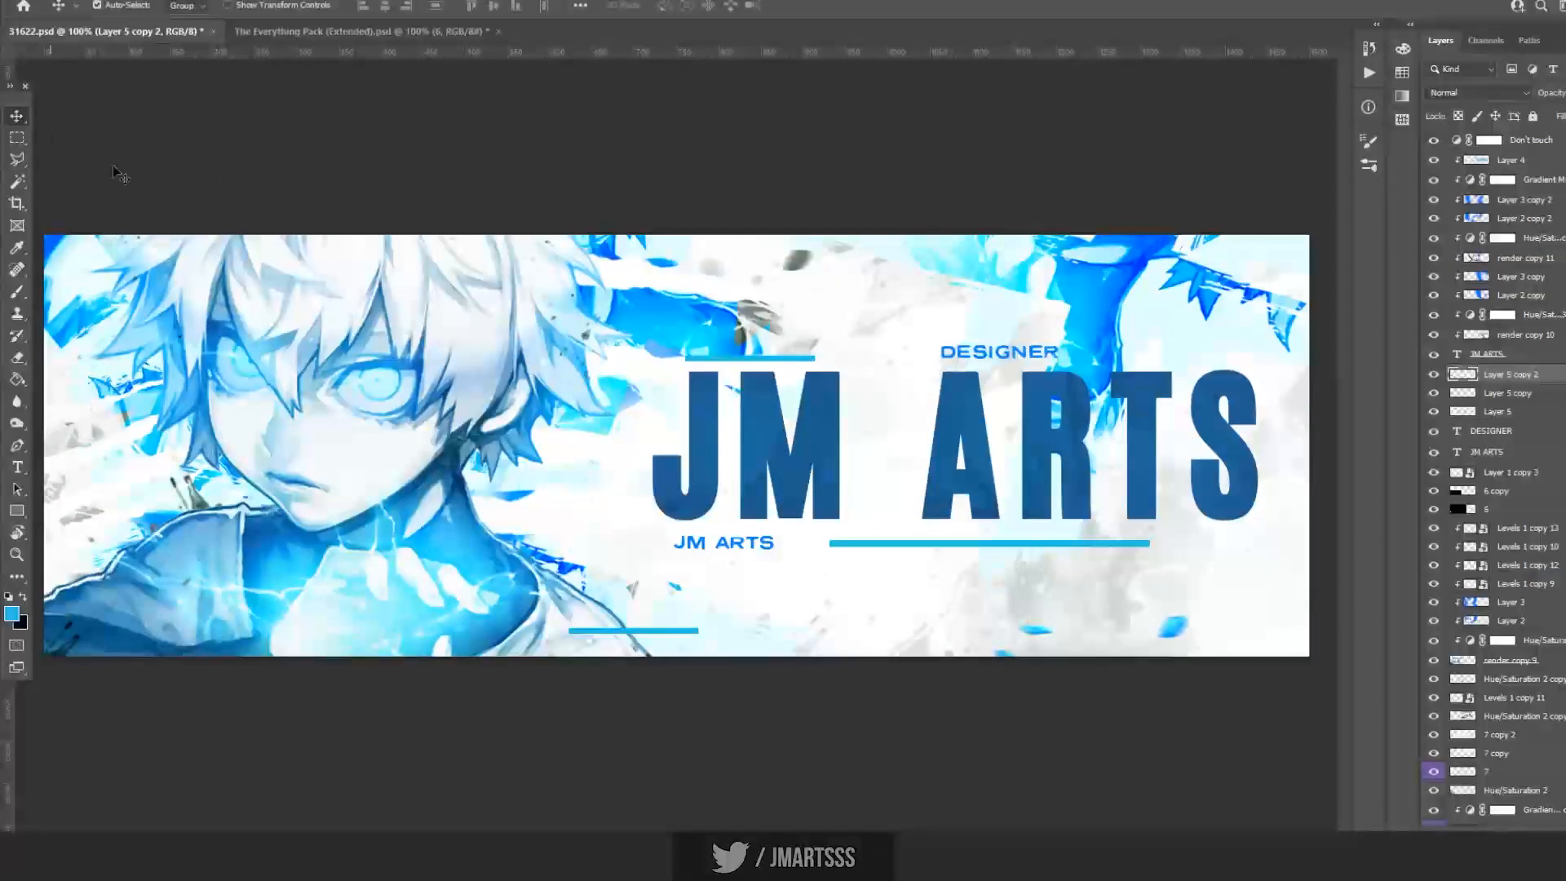
{"action": "left_click", "coordinate": [748, 367], "text": "ctrl"}
{"action": "key", "text": "ctrl+t"}
{"action": "left_click_drag", "start_coordinate": [791, 363], "coordinate": [1199, 269]}
{"action": "key", "text": "Return"}
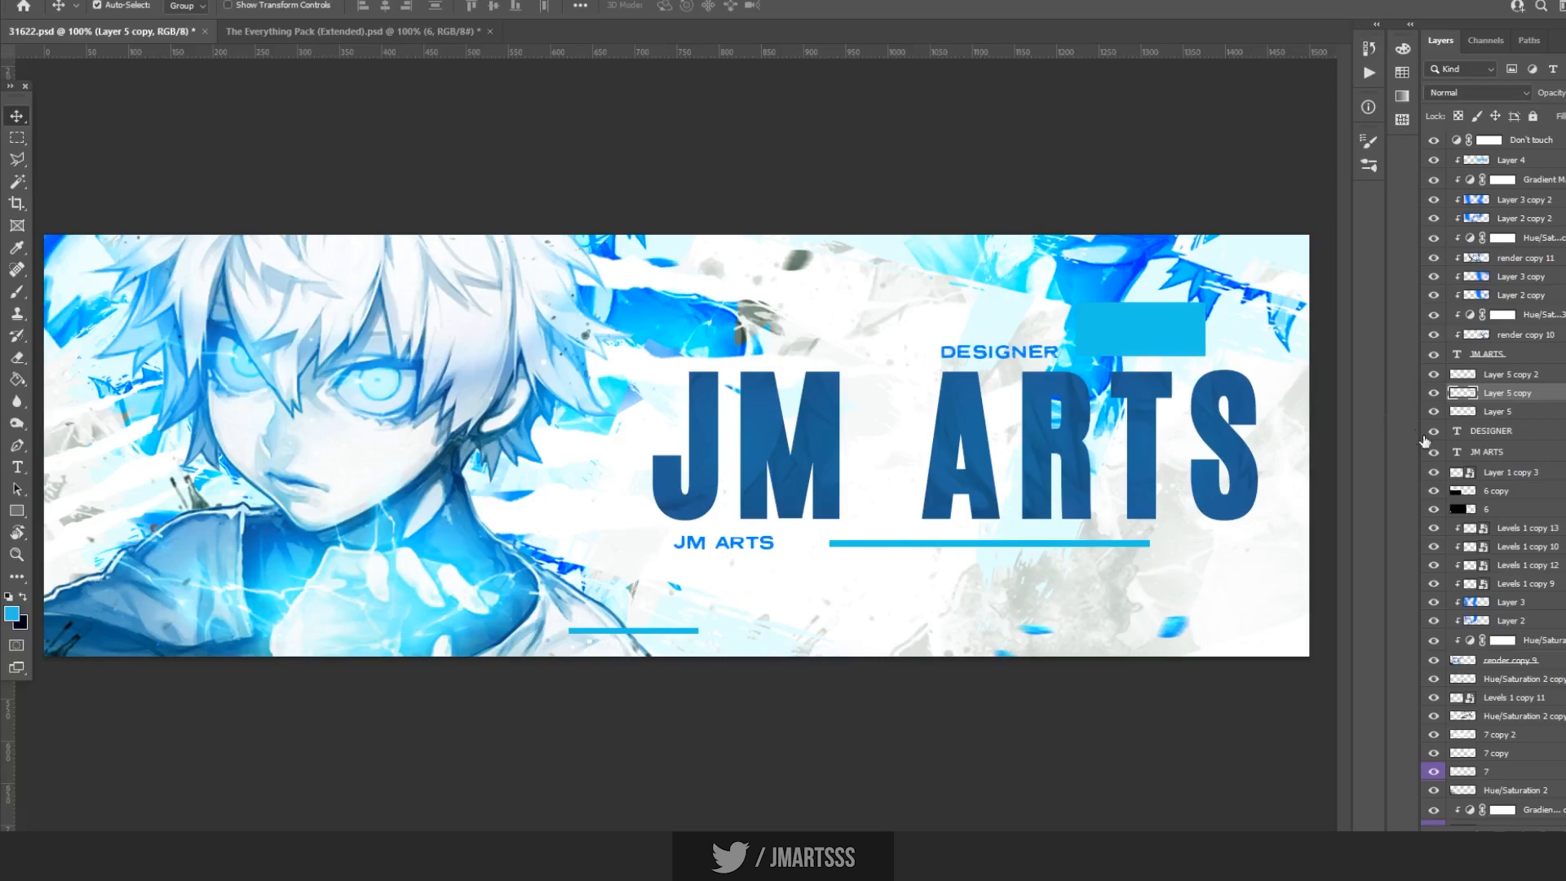